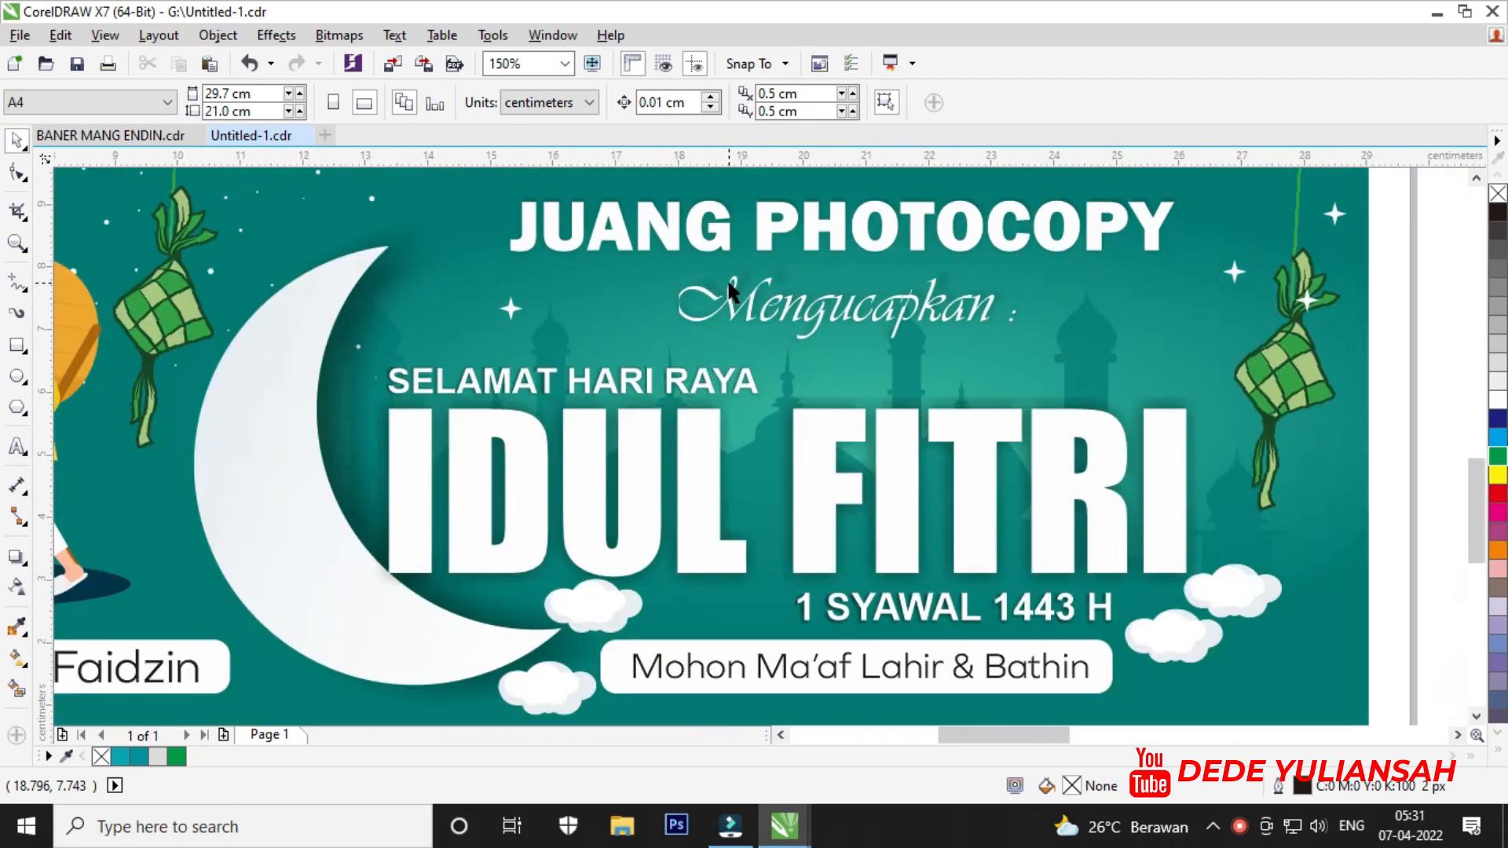
Examine the finished Idul Fitri banner up close, including its lettering, cloud decorations and overall layout.
scroll(667, 342, "up", 4)
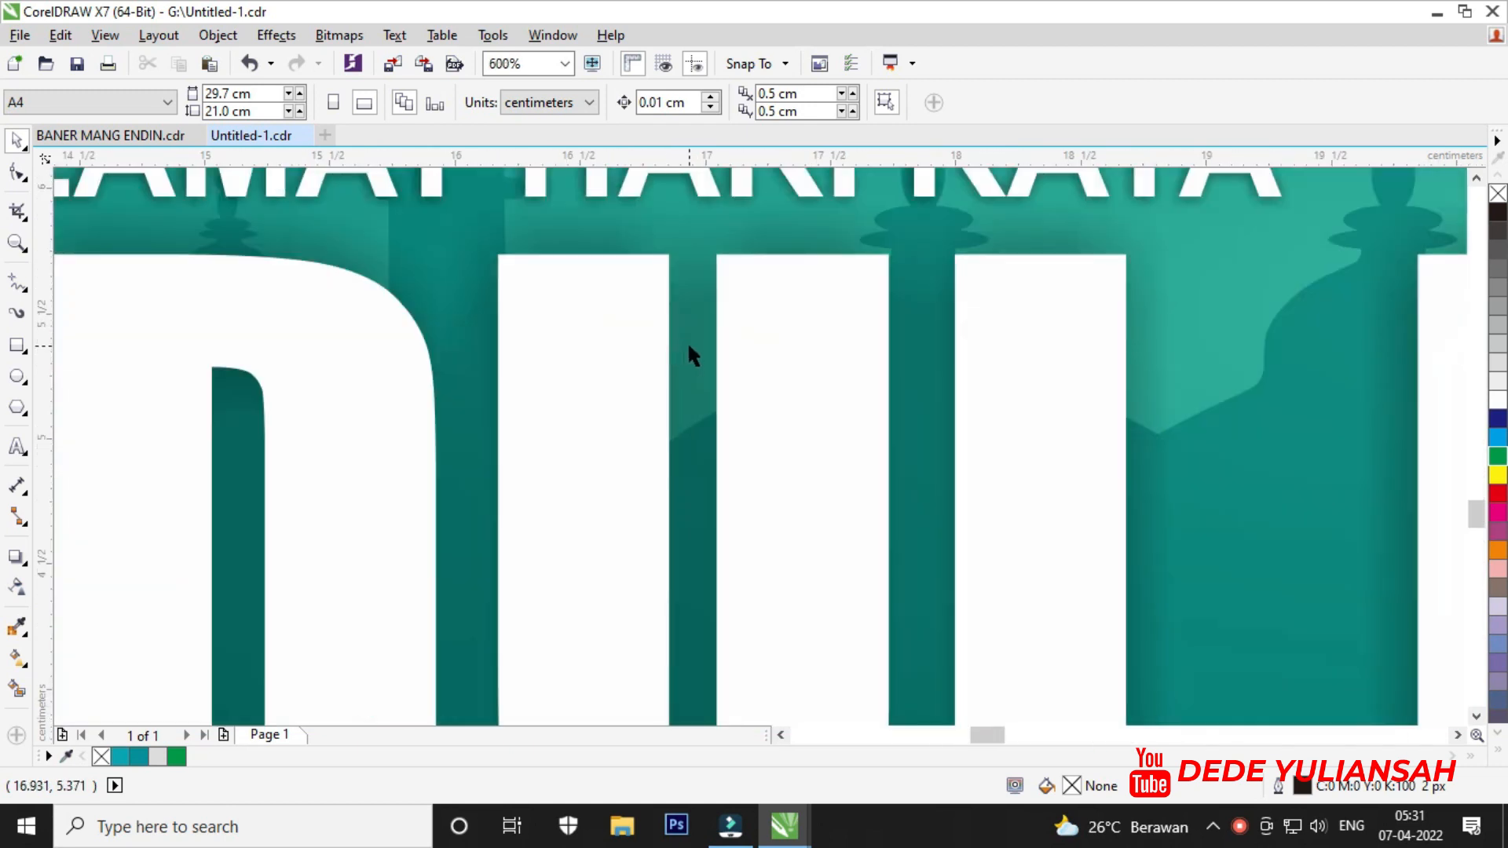
scroll(721, 317, "down", 4)
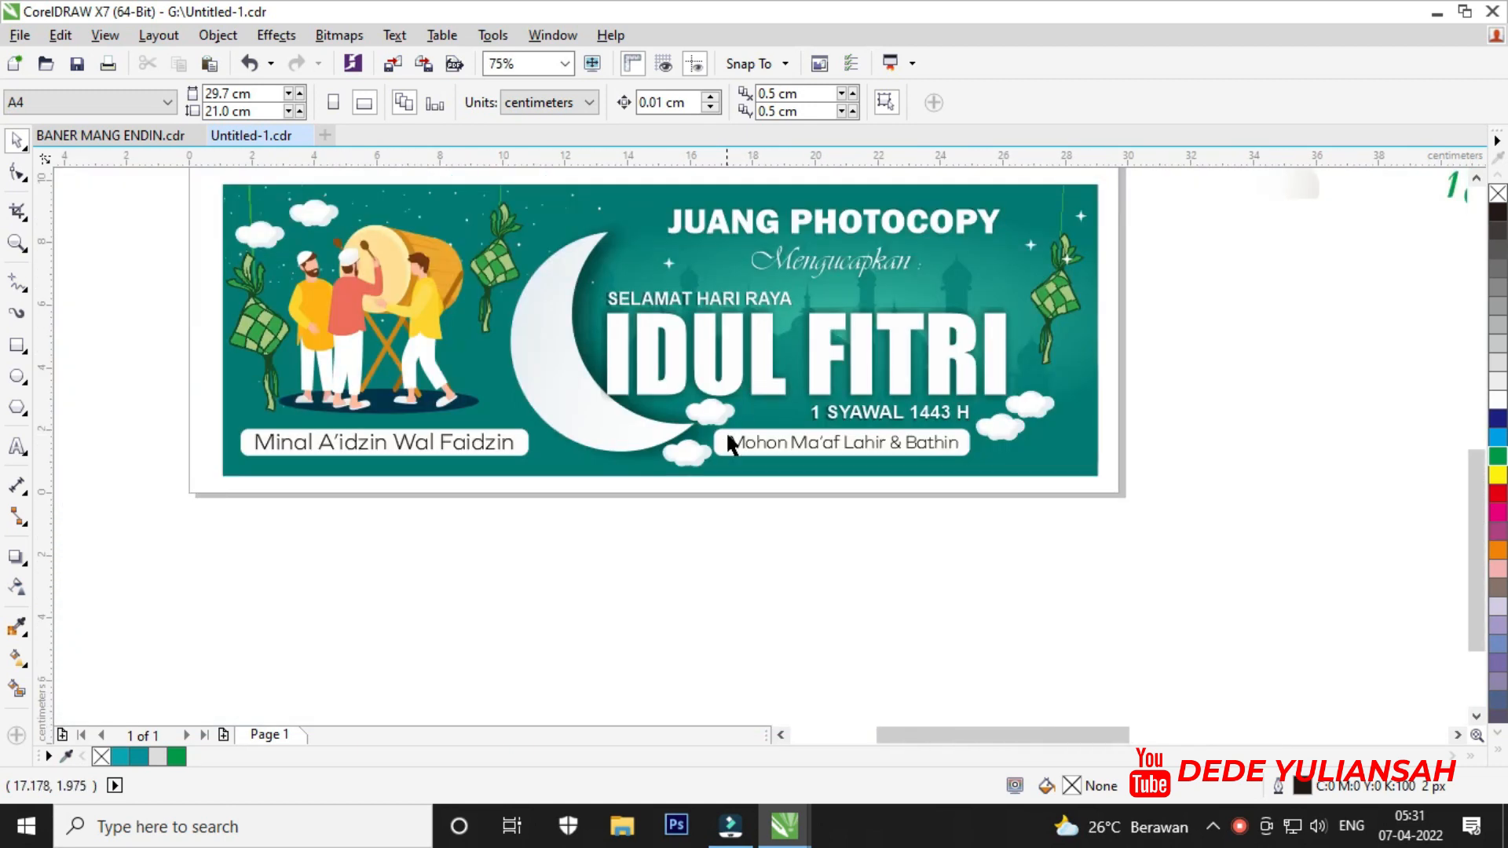
scroll(731, 444, "up", 5)
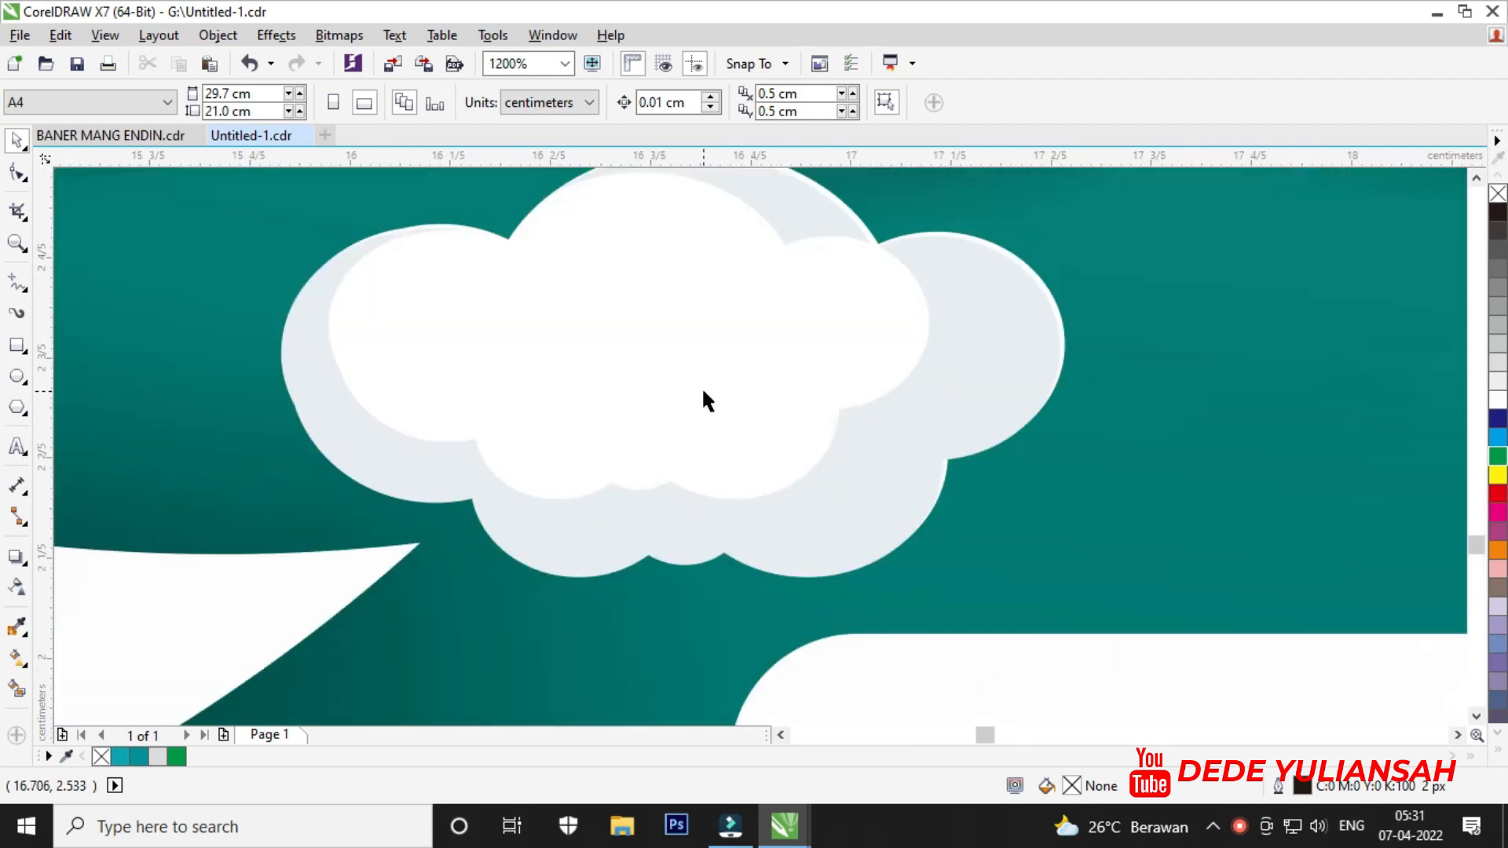
scroll(700, 385, "down", 5)
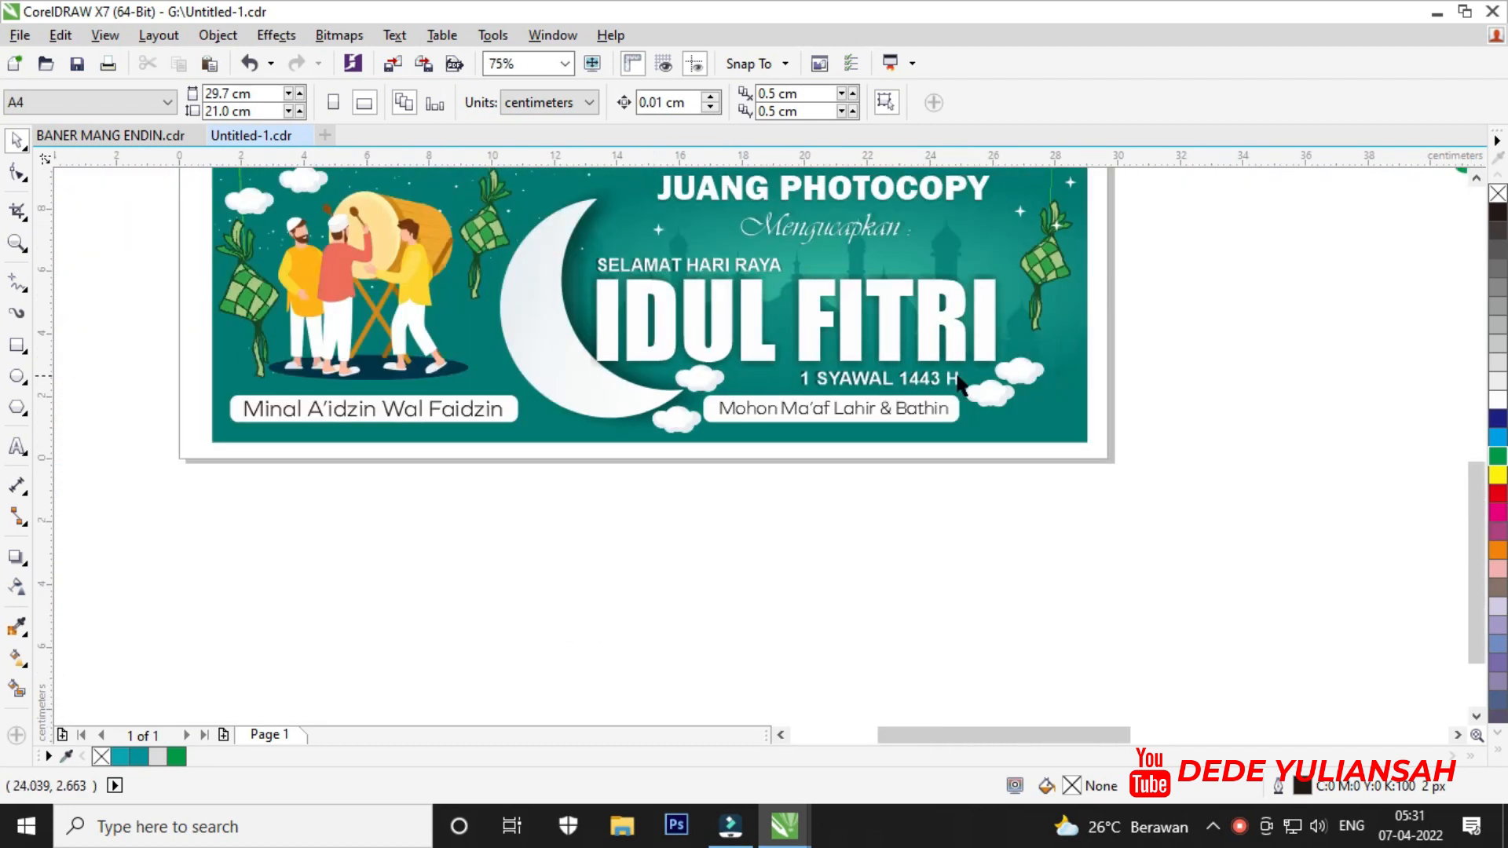
scroll(958, 380, "up", 5)
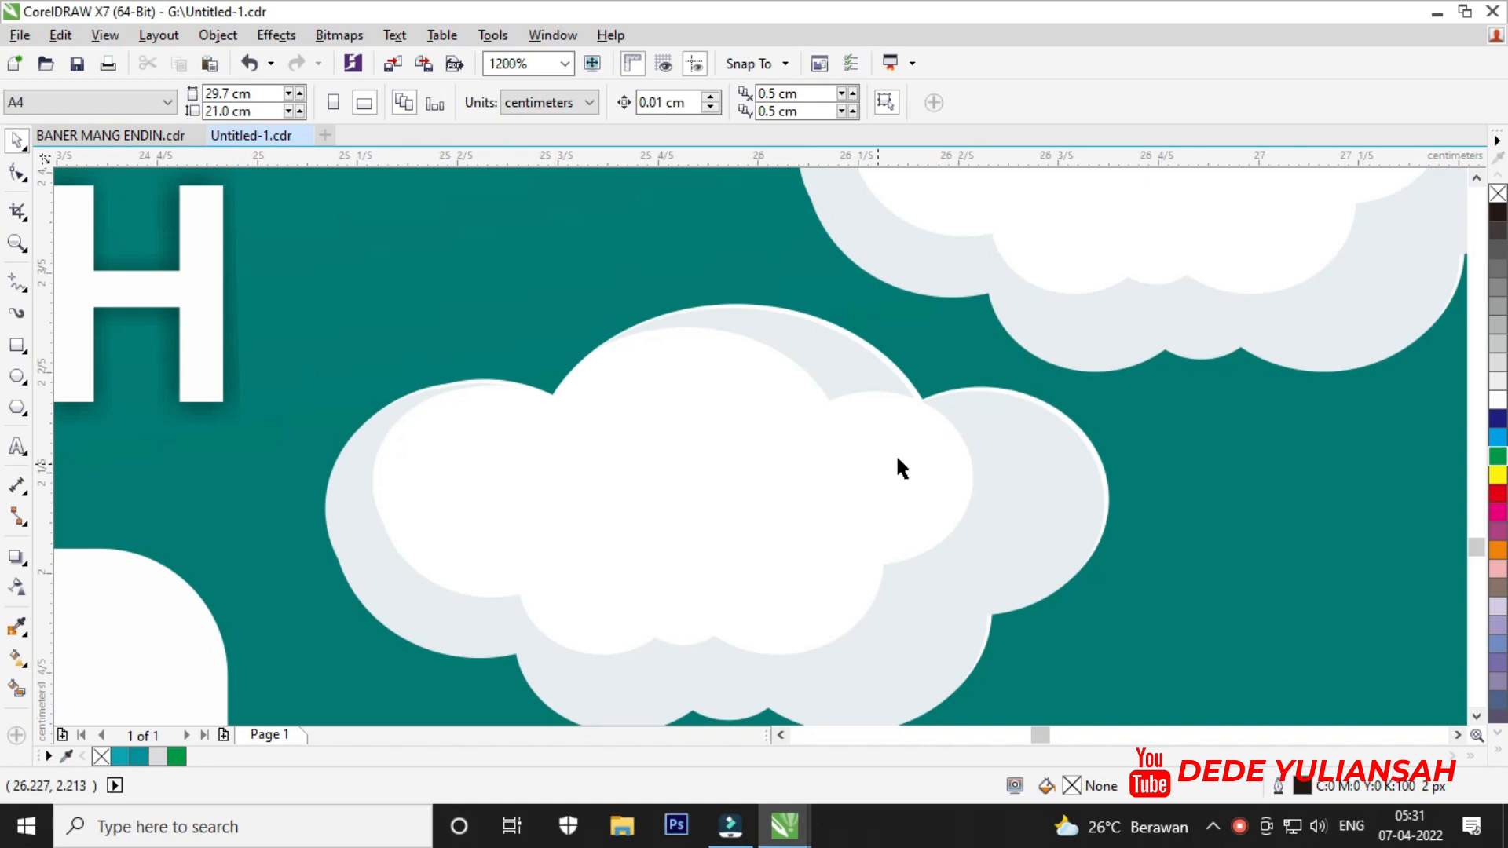
scroll(902, 469, "down", 5)
scroll(817, 483, "up", 2)
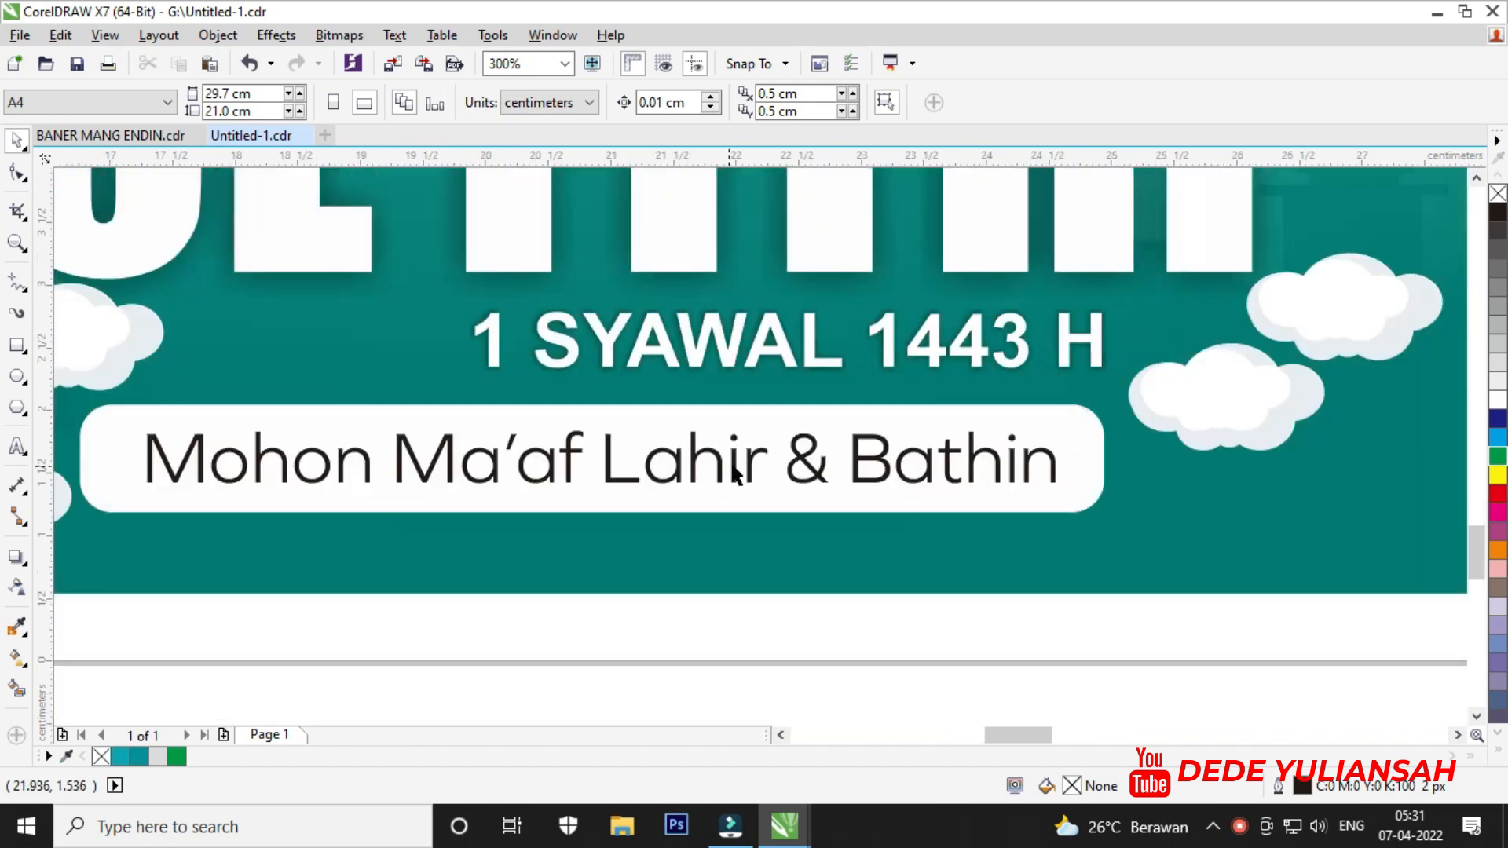
scroll(734, 471, "down", 2)
scroll(864, 444, "up", 1)
left_click_drag(860, 440, 927, 447)
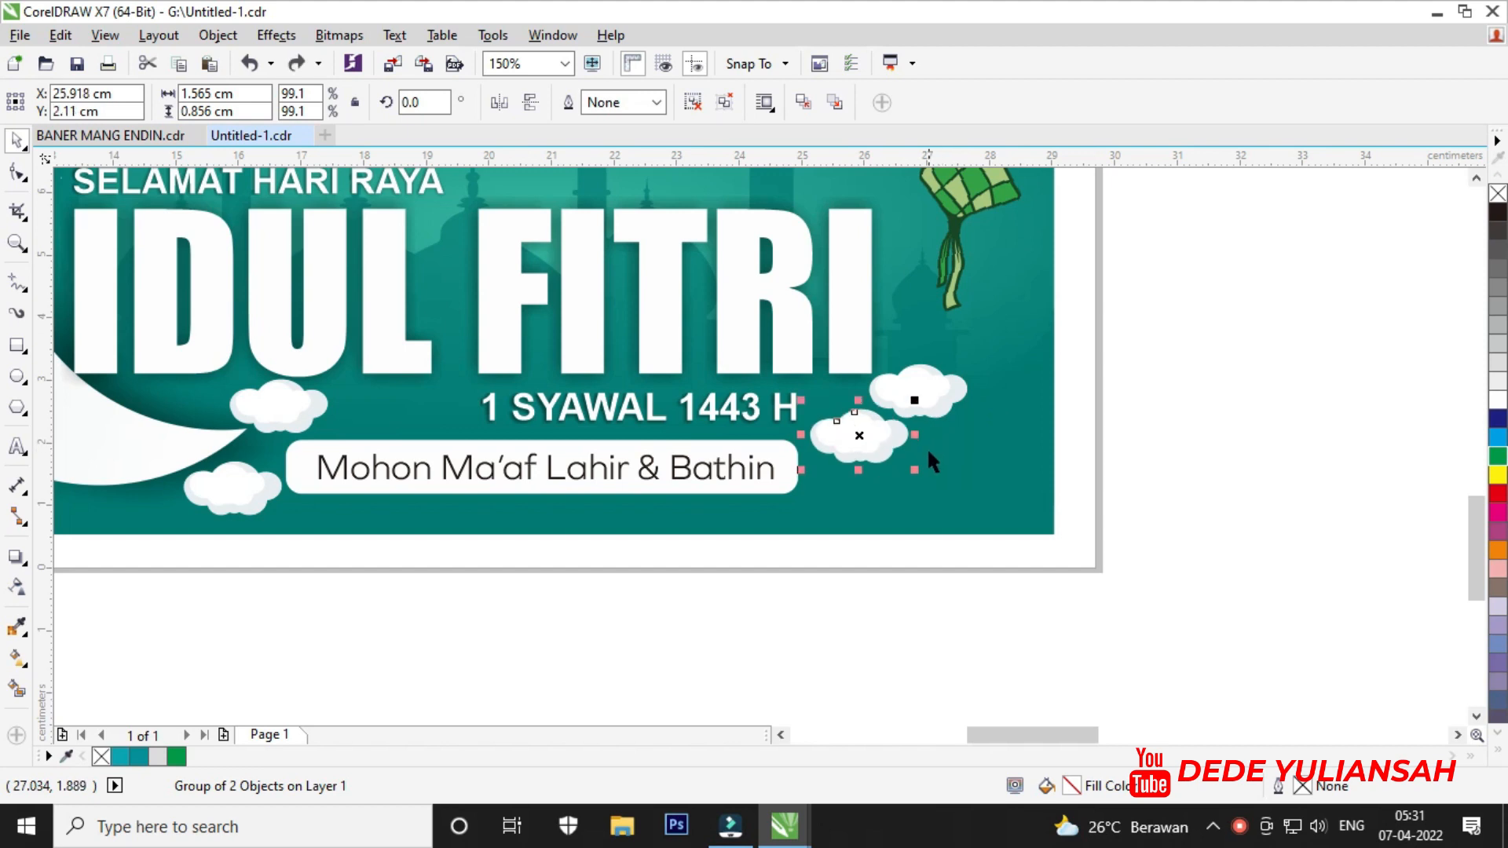
scroll(986, 473, "down", 3)
left_click(998, 478)
scroll(817, 424, "up", 1)
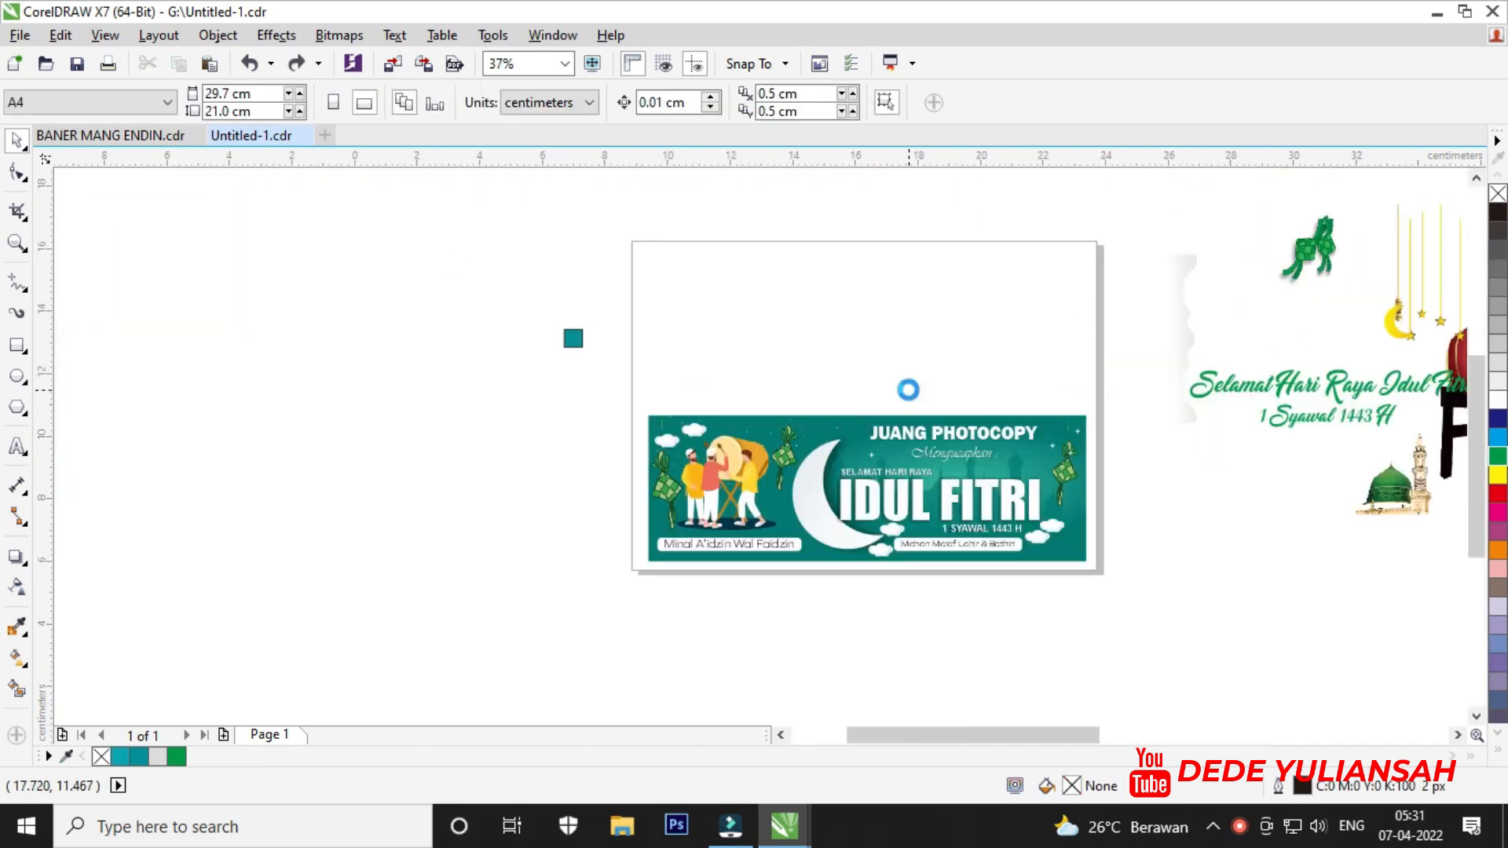
scroll(908, 391, "up", 1)
scroll(370, 279, "down", 1)
scroll(348, 290, "up", 1)
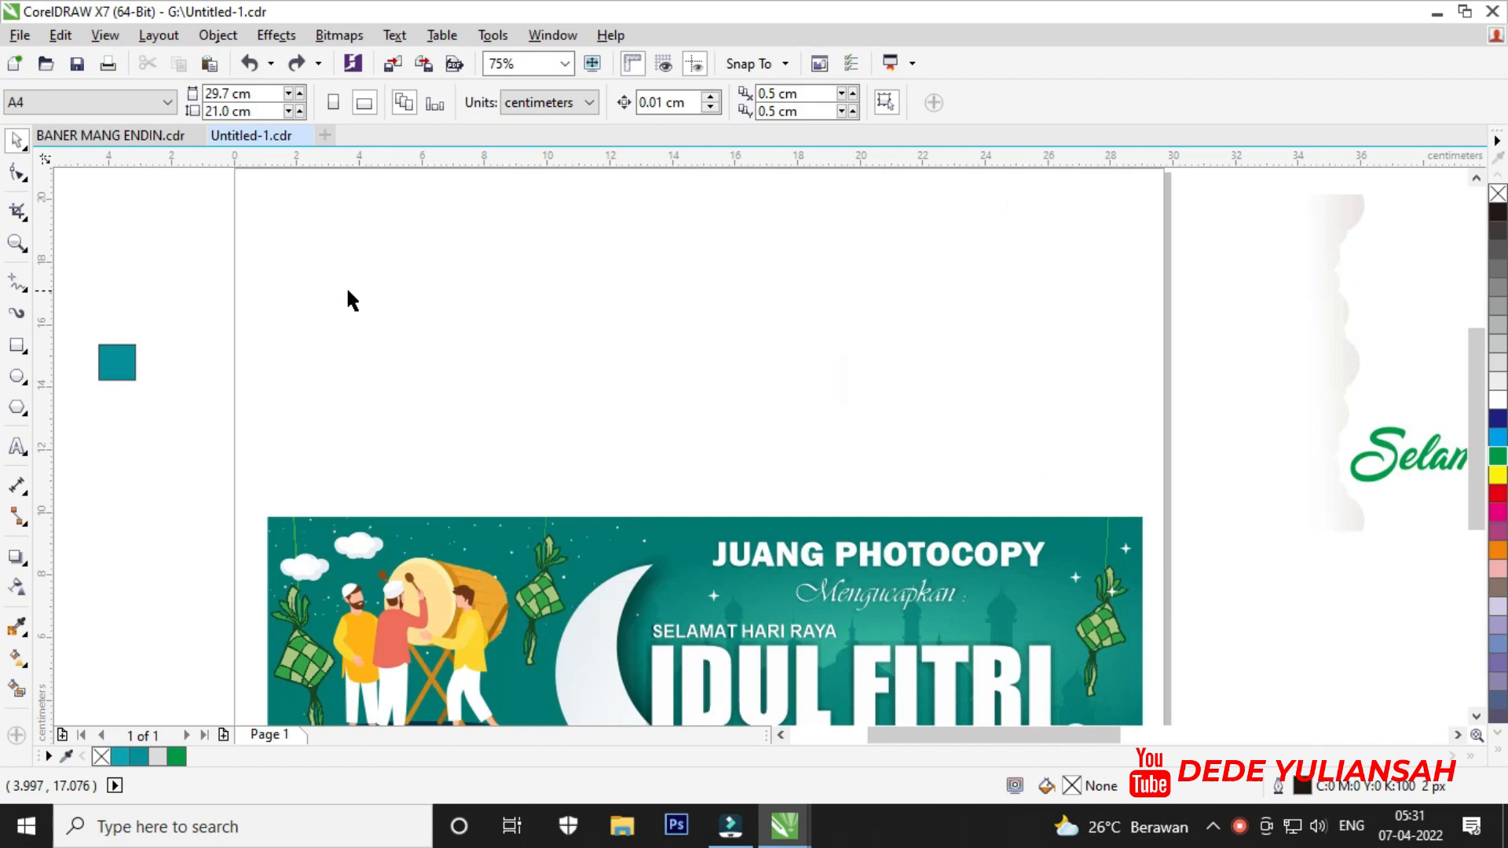
Draw a rectangle about 27.8 × 8.5 cm above the finished banner and align it closely with the banner's edges.
left_click(18, 345)
left_click_drag(262, 239, 1132, 507)
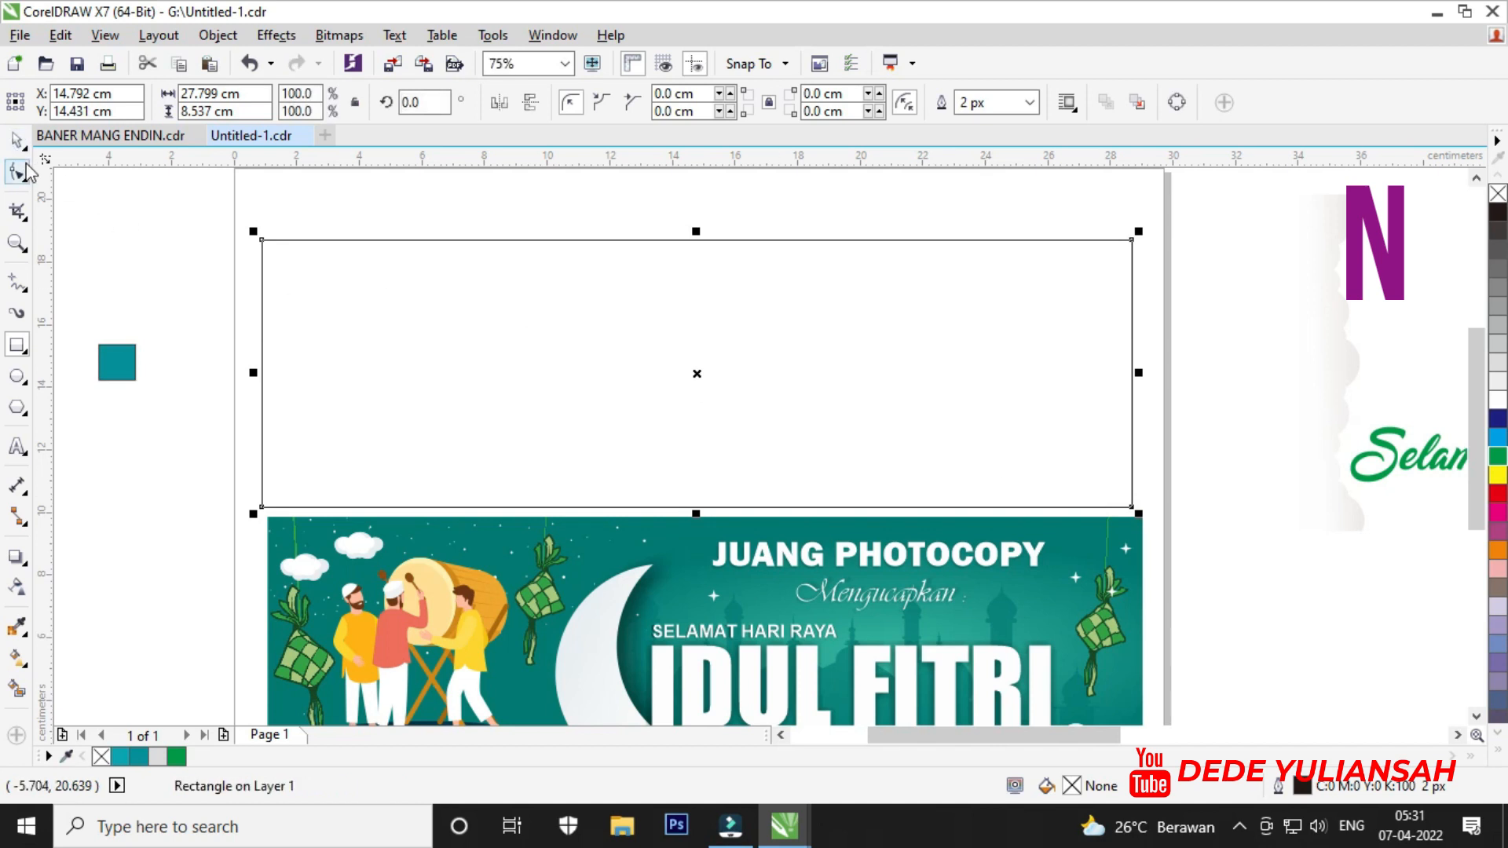
scroll(659, 278, "down", 2)
scroll(552, 330, "up", 2)
scroll(731, 246, "down", 2)
scroll(637, 303, "up", 4)
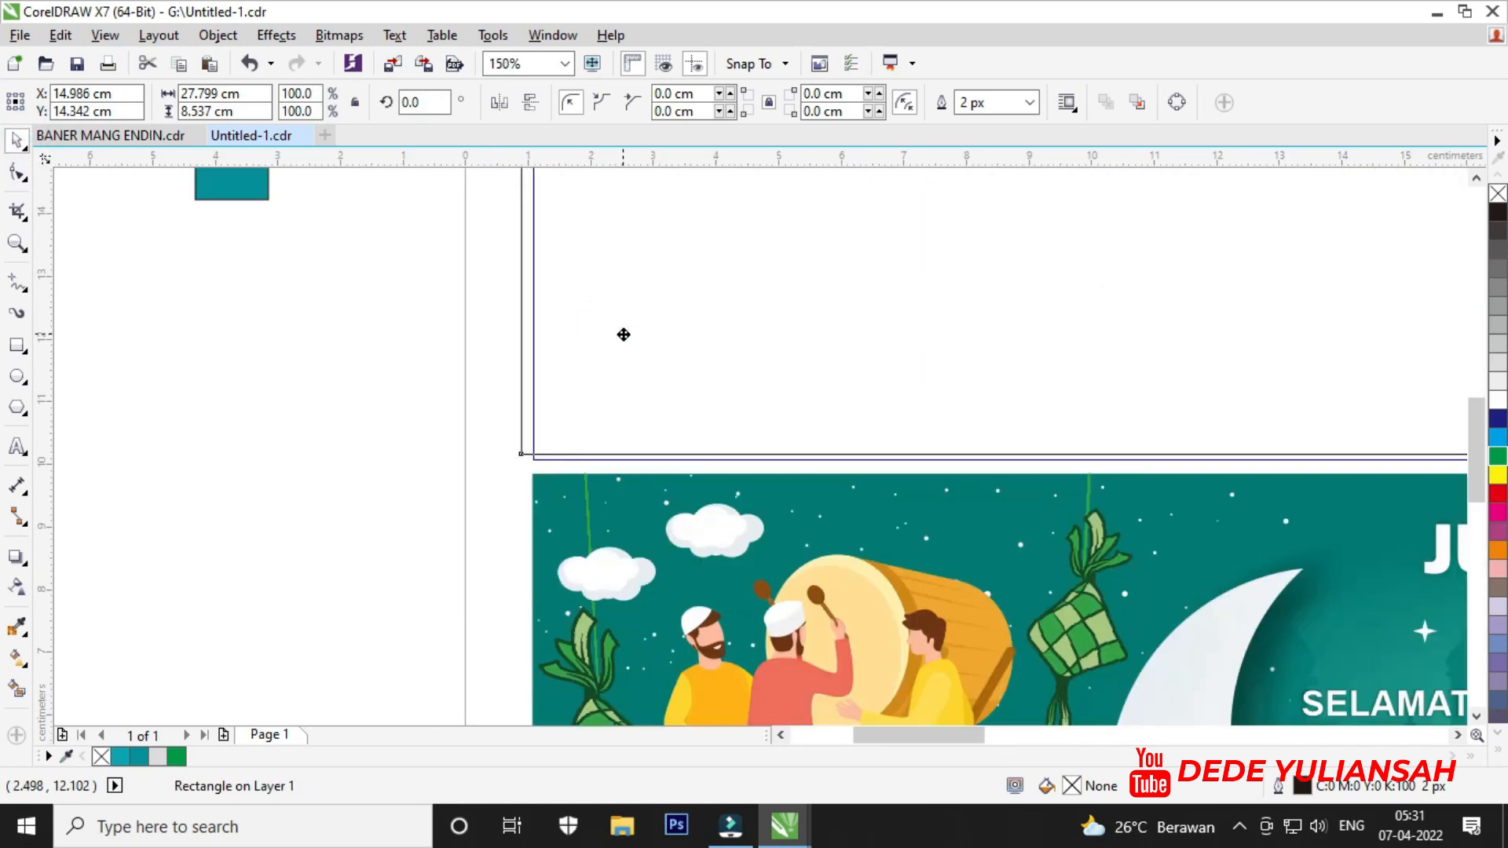
scroll(1021, 296, "down", 2)
scroll(1013, 286, "up", 1)
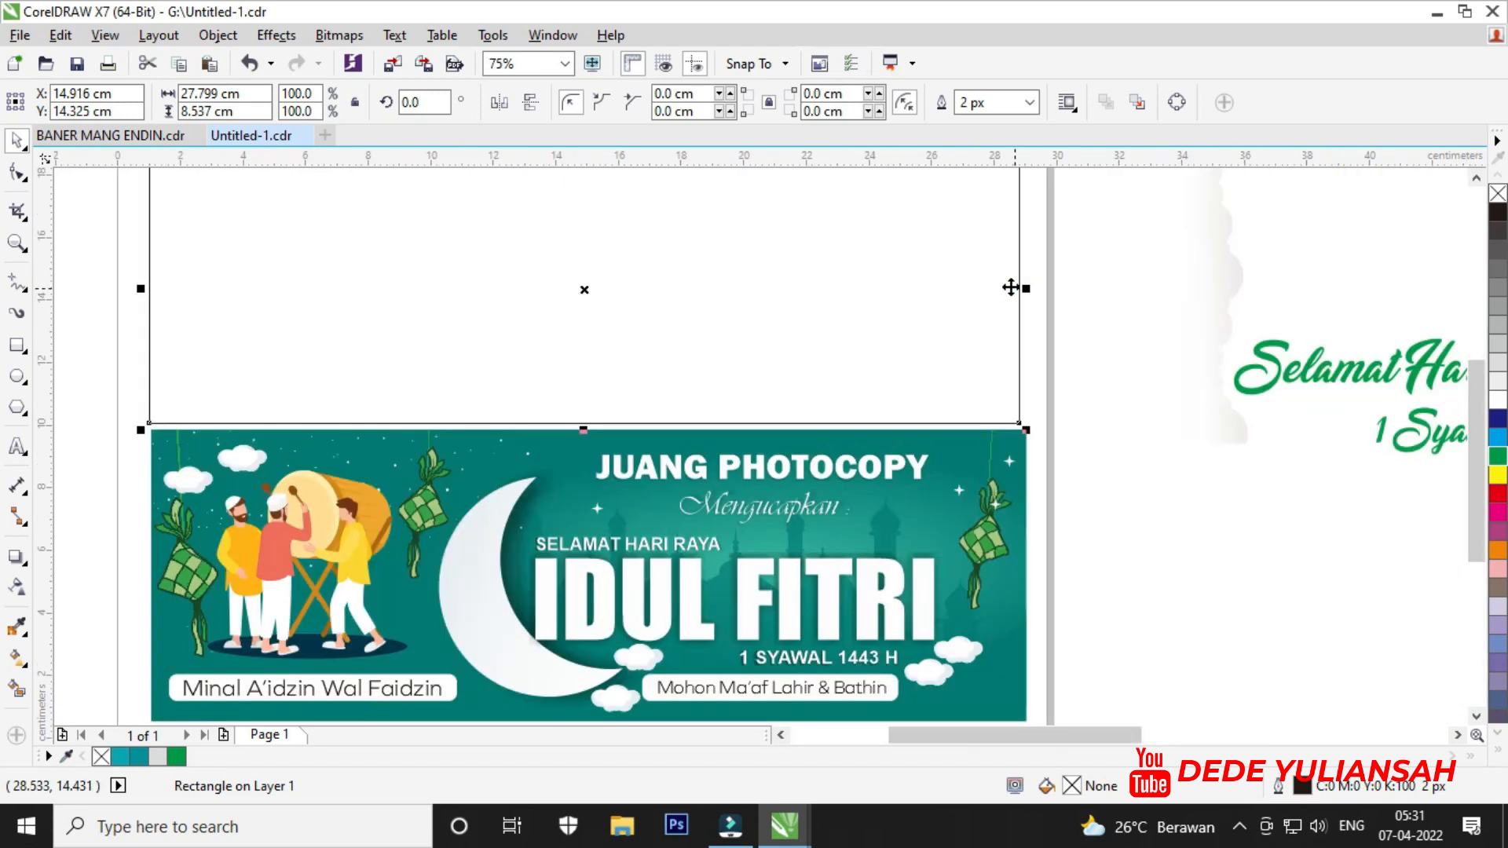
scroll(825, 235, "down", 1)
scroll(795, 228, "up", 1)
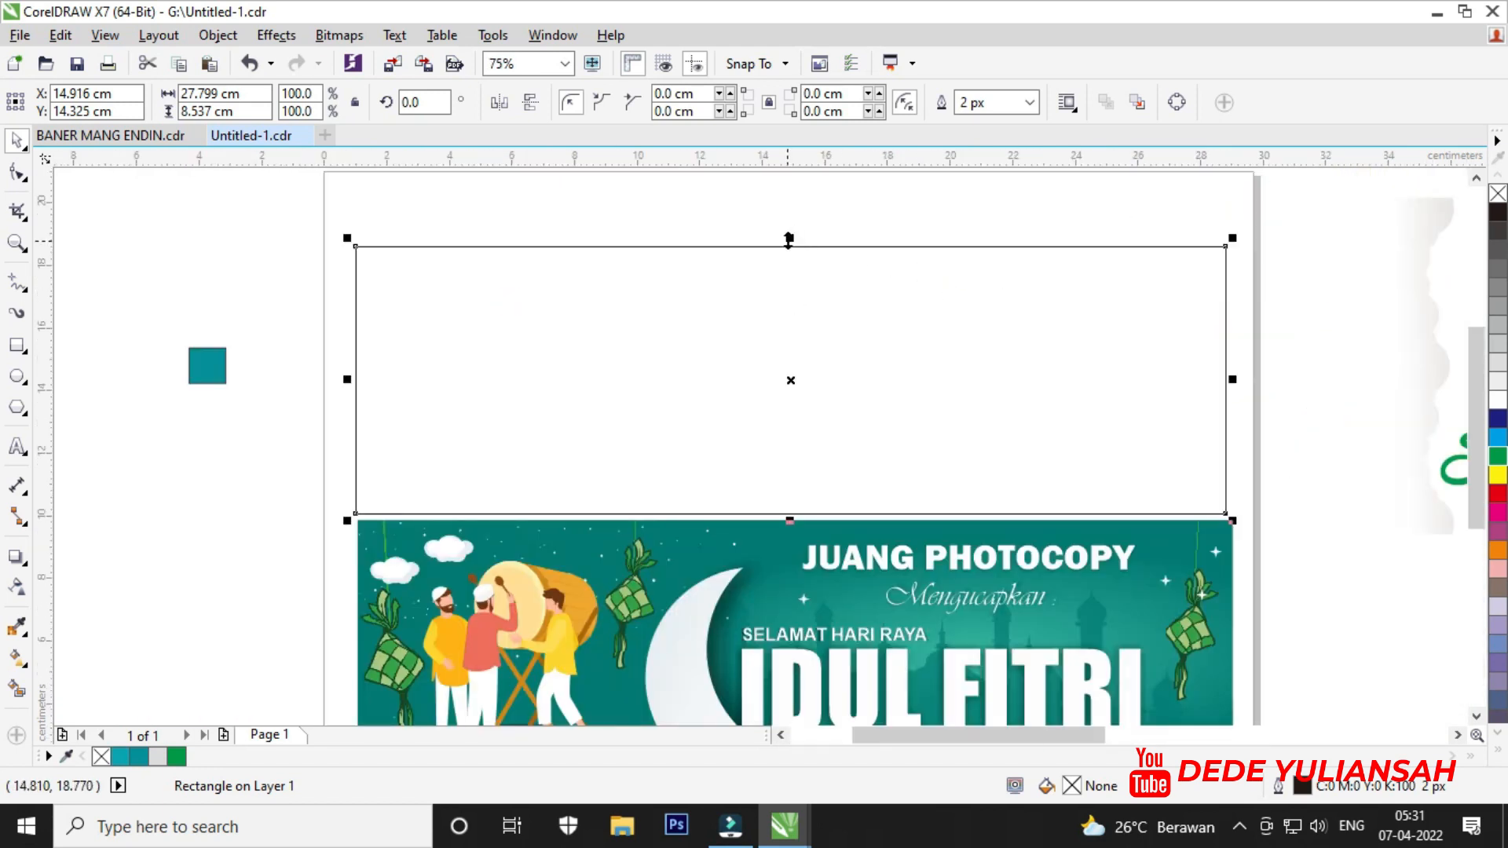
Stretch the new rectangle upward to a height of about 9.1 cm.
left_click_drag(789, 240, 790, 220)
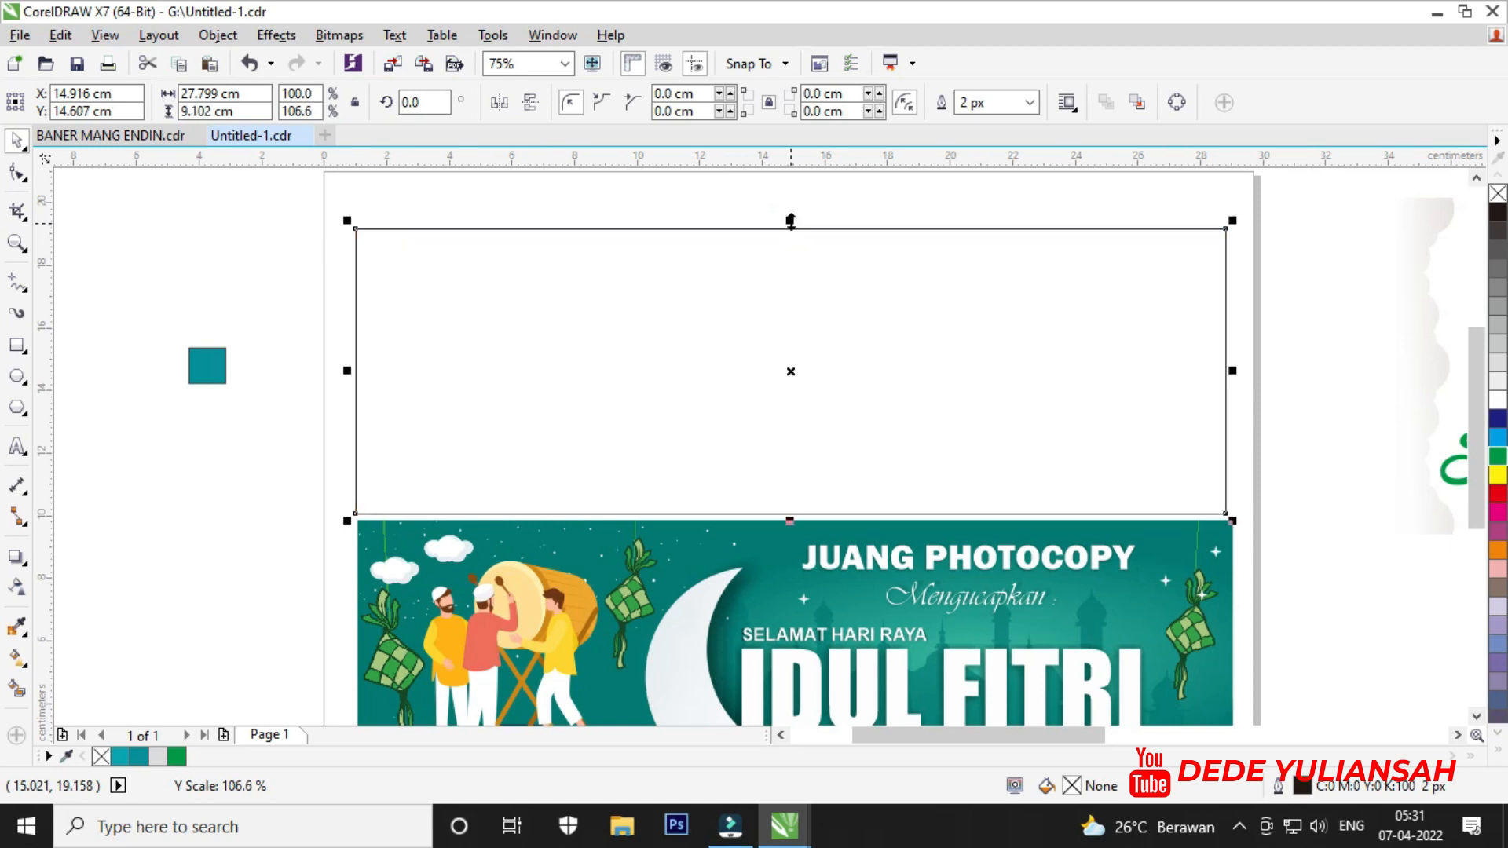
scroll(928, 294, "down", 1)
left_click(611, 209)
Fill the new rectangle with the light teal from the document's colours.
scroll(845, 275, "up", 1)
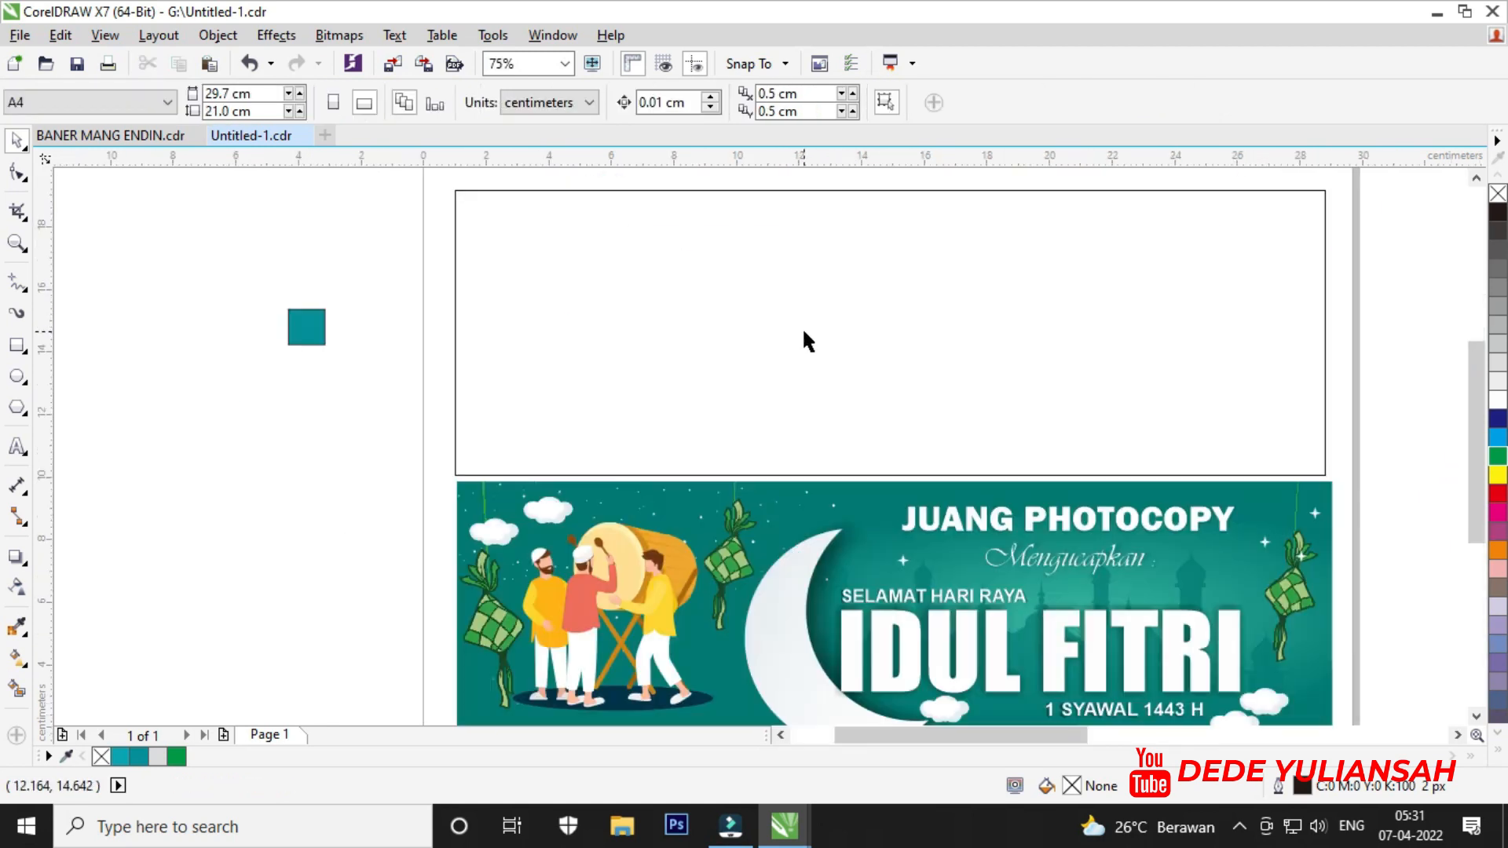
left_click(784, 314)
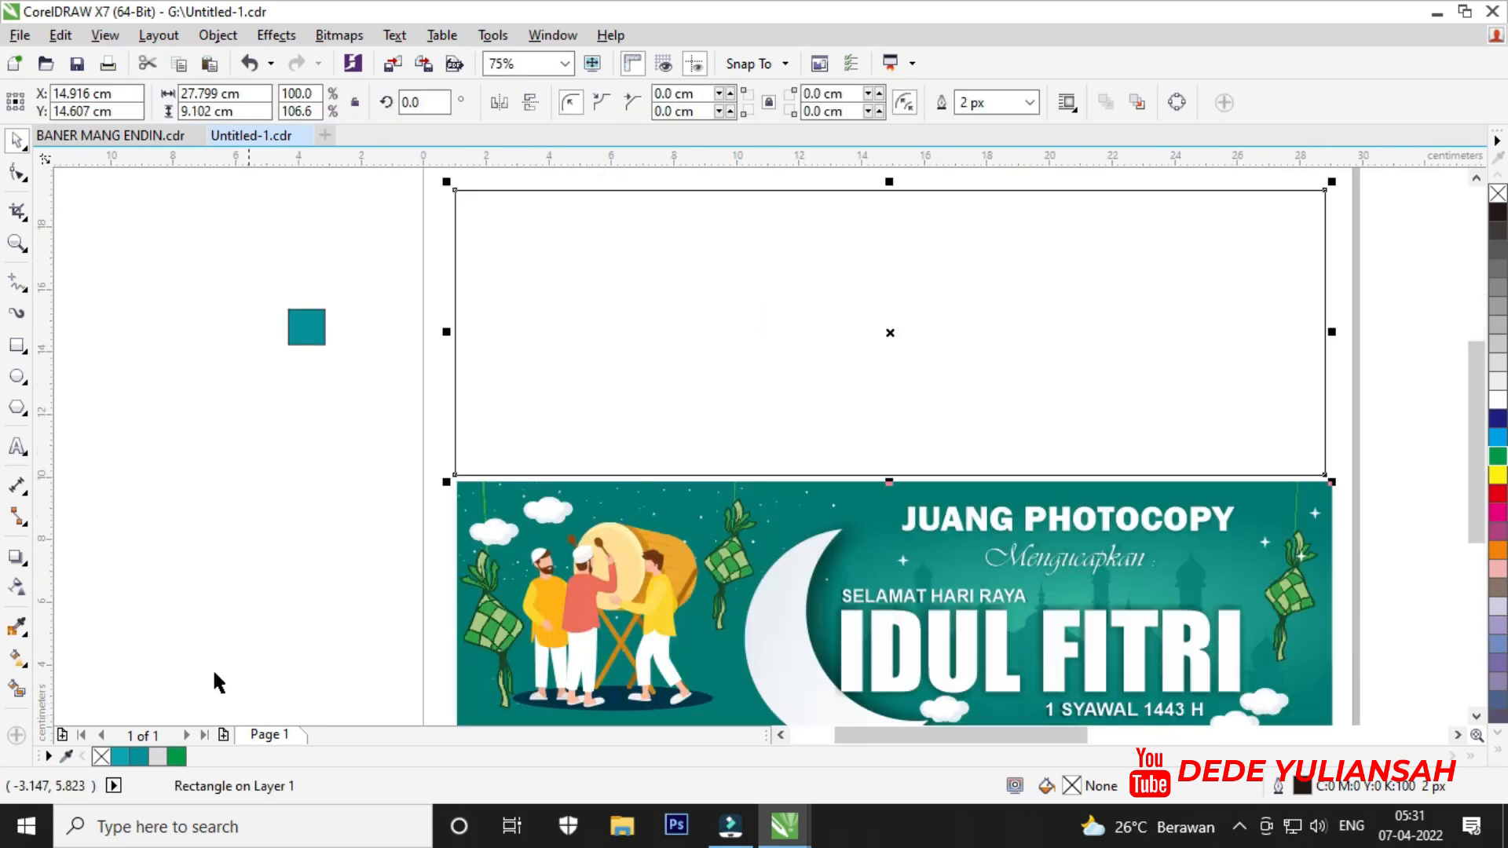
left_click(122, 758)
left_click(222, 498)
scroll(628, 424, "down", 1)
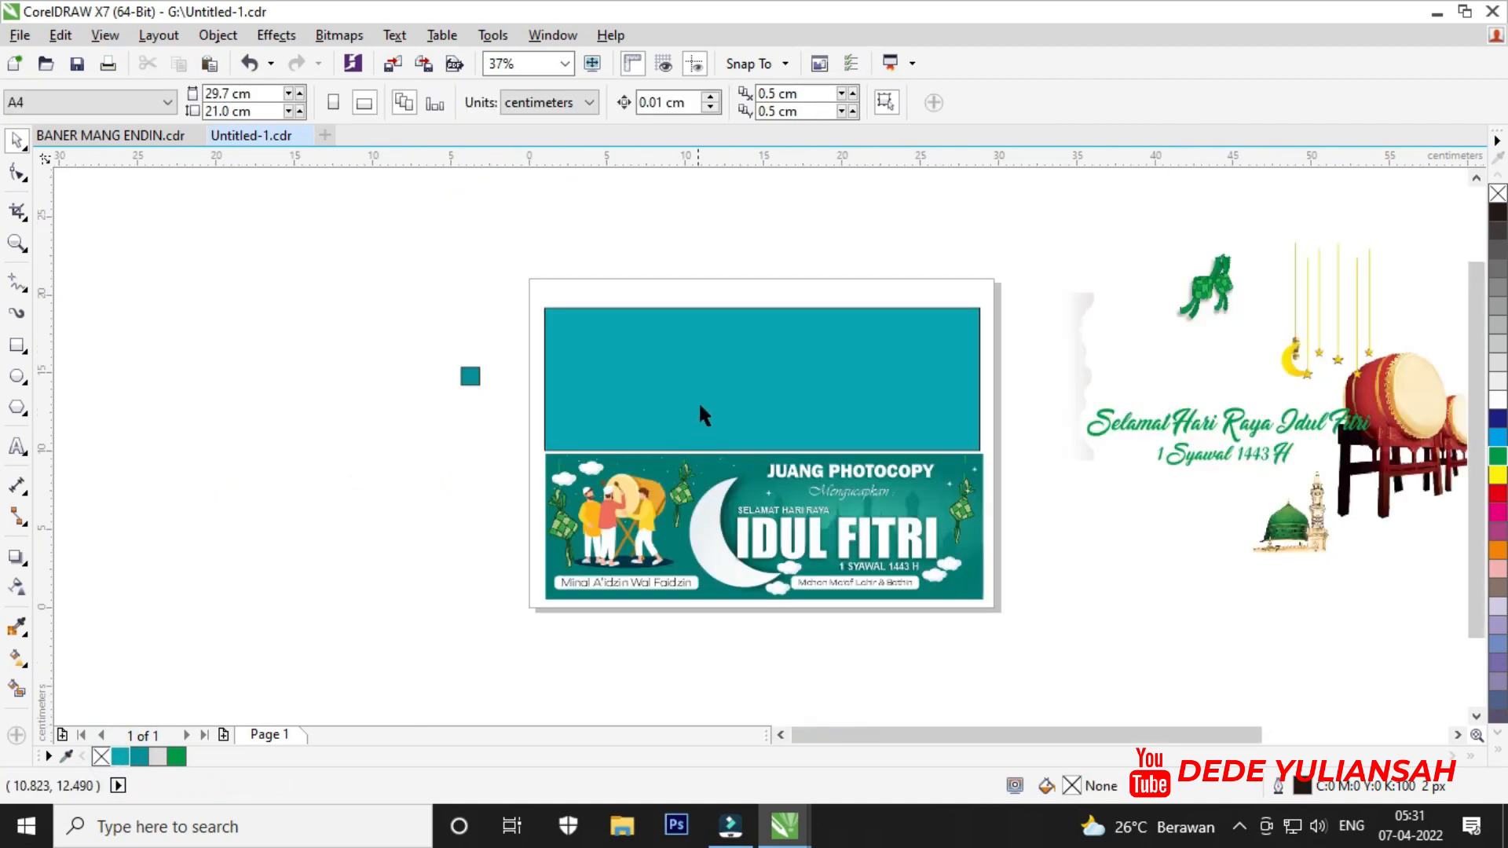
Remove the outline from the teal rectangle by setting its outline width to None.
left_click(746, 377)
scroll(818, 309, "up", 3)
left_click(1030, 102)
left_click(994, 124)
left_click(901, 217)
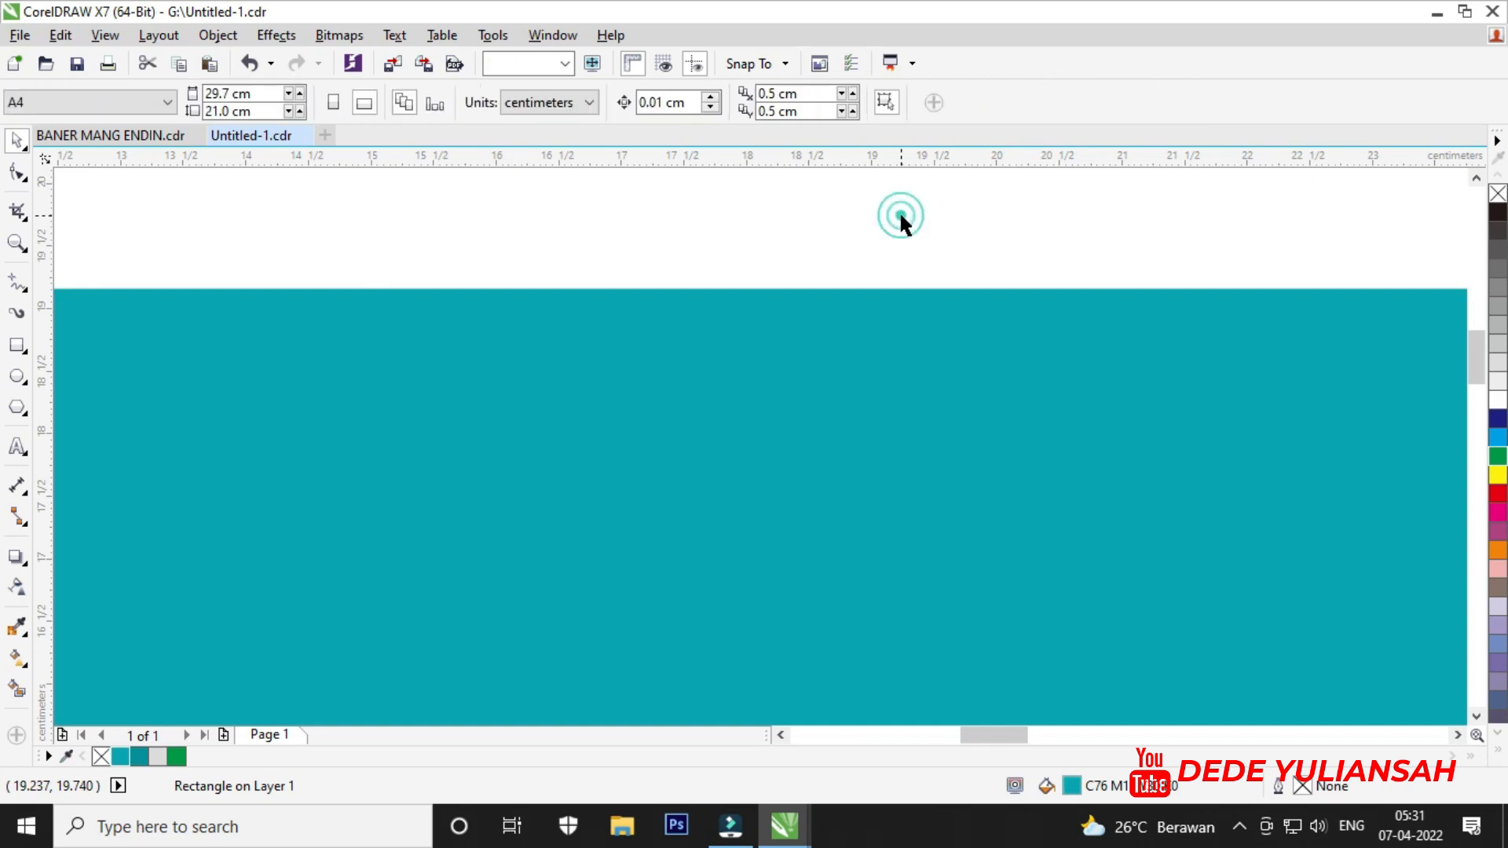
Place the white scalloped cloud border over the teal rectangle's left end and duplicate it into three overlapping layers.
scroll(817, 374, "down", 3)
left_click_drag(1074, 391, 554, 401)
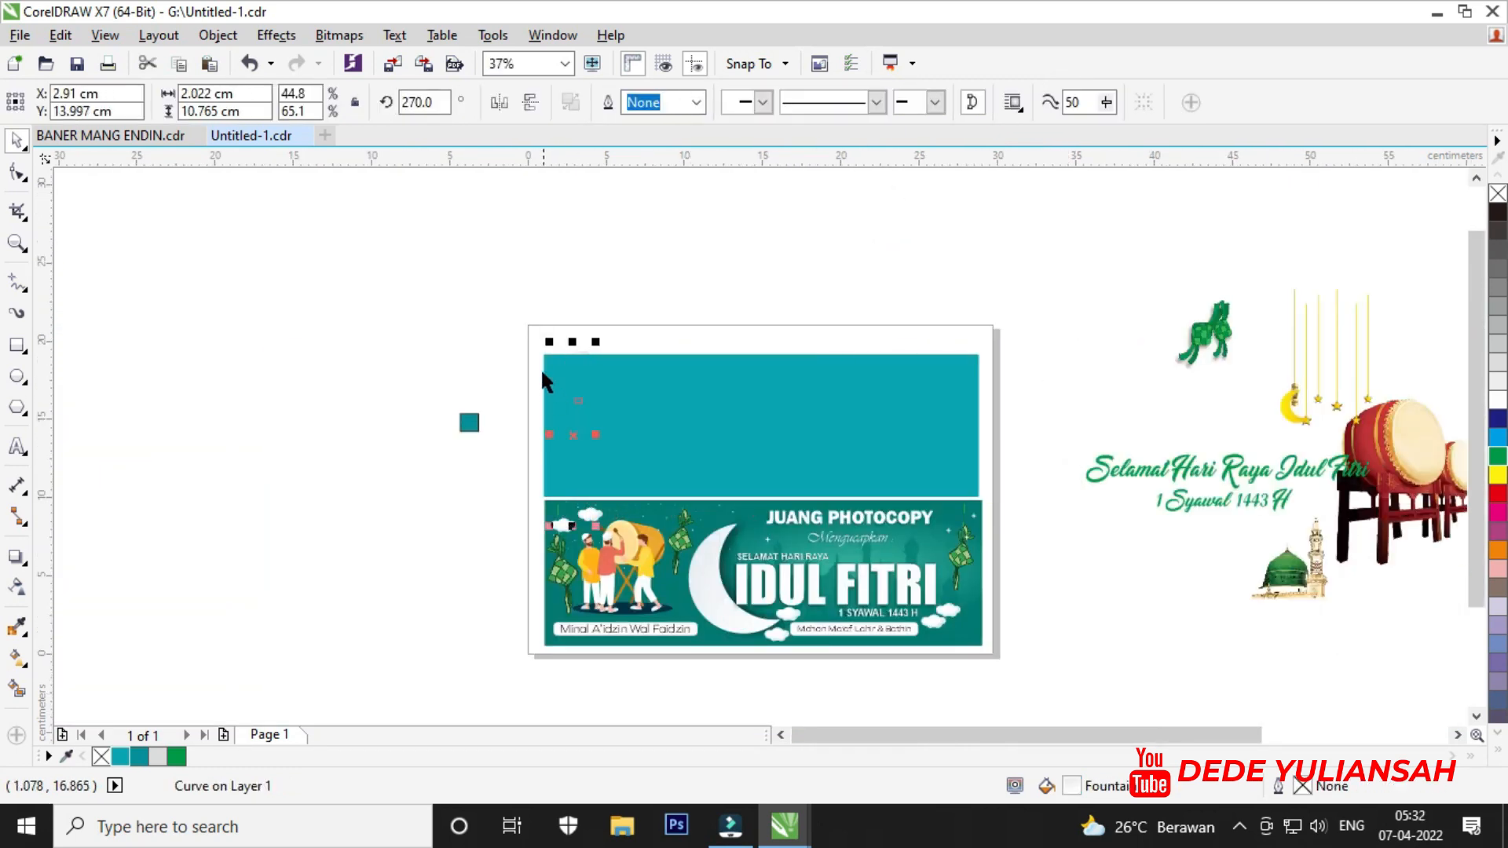
scroll(576, 385, "up", 1)
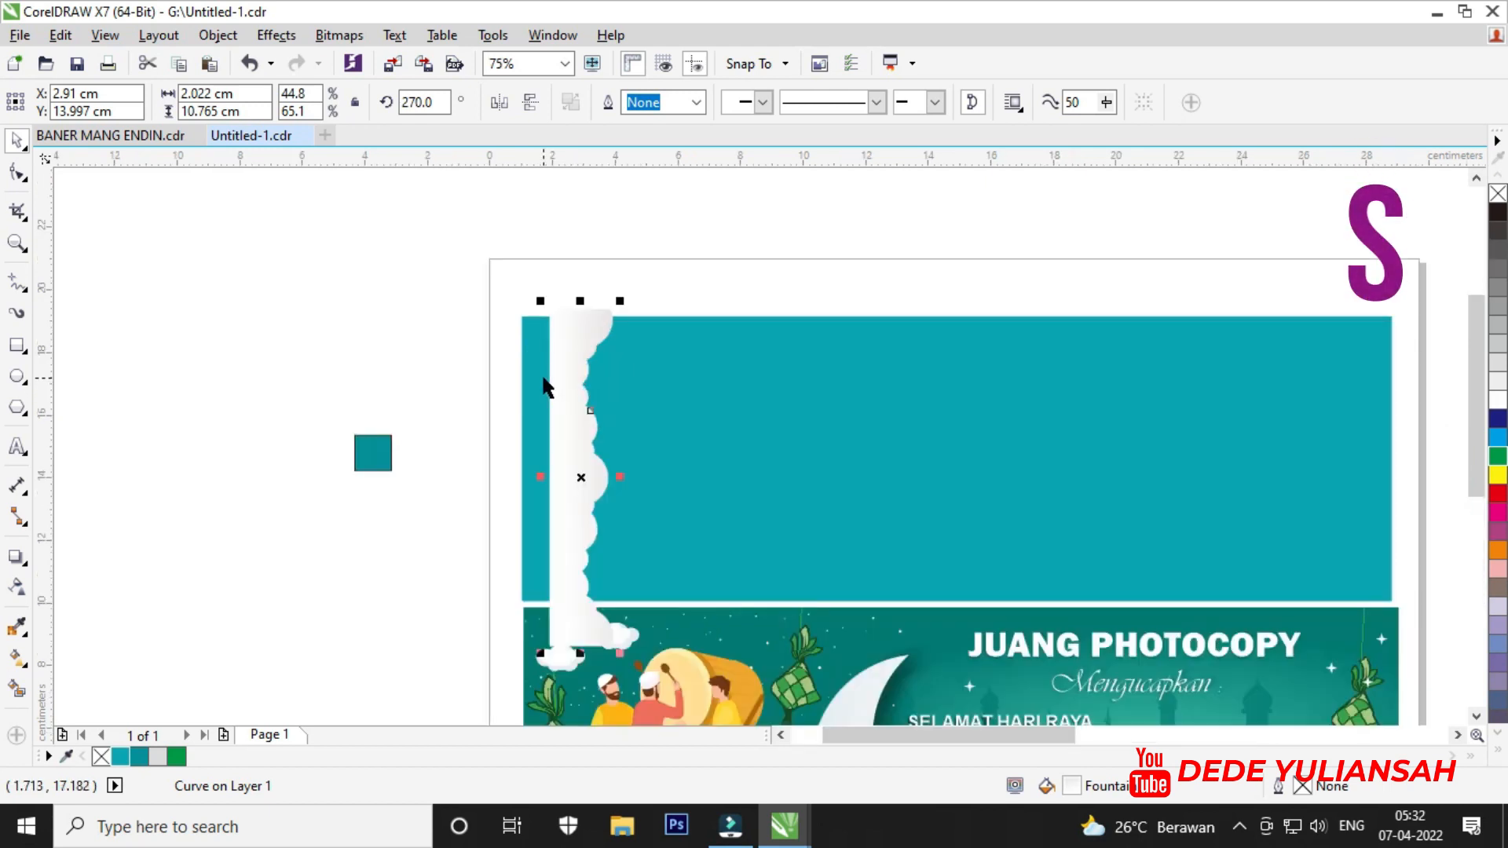
mouse_move(560, 407)
left_mouse_down()
mouse_move(530, 398)
mouse_move(636, 401)
mouse_move(571, 408)
left_mouse_up()
left_click(647, 315, "shift")
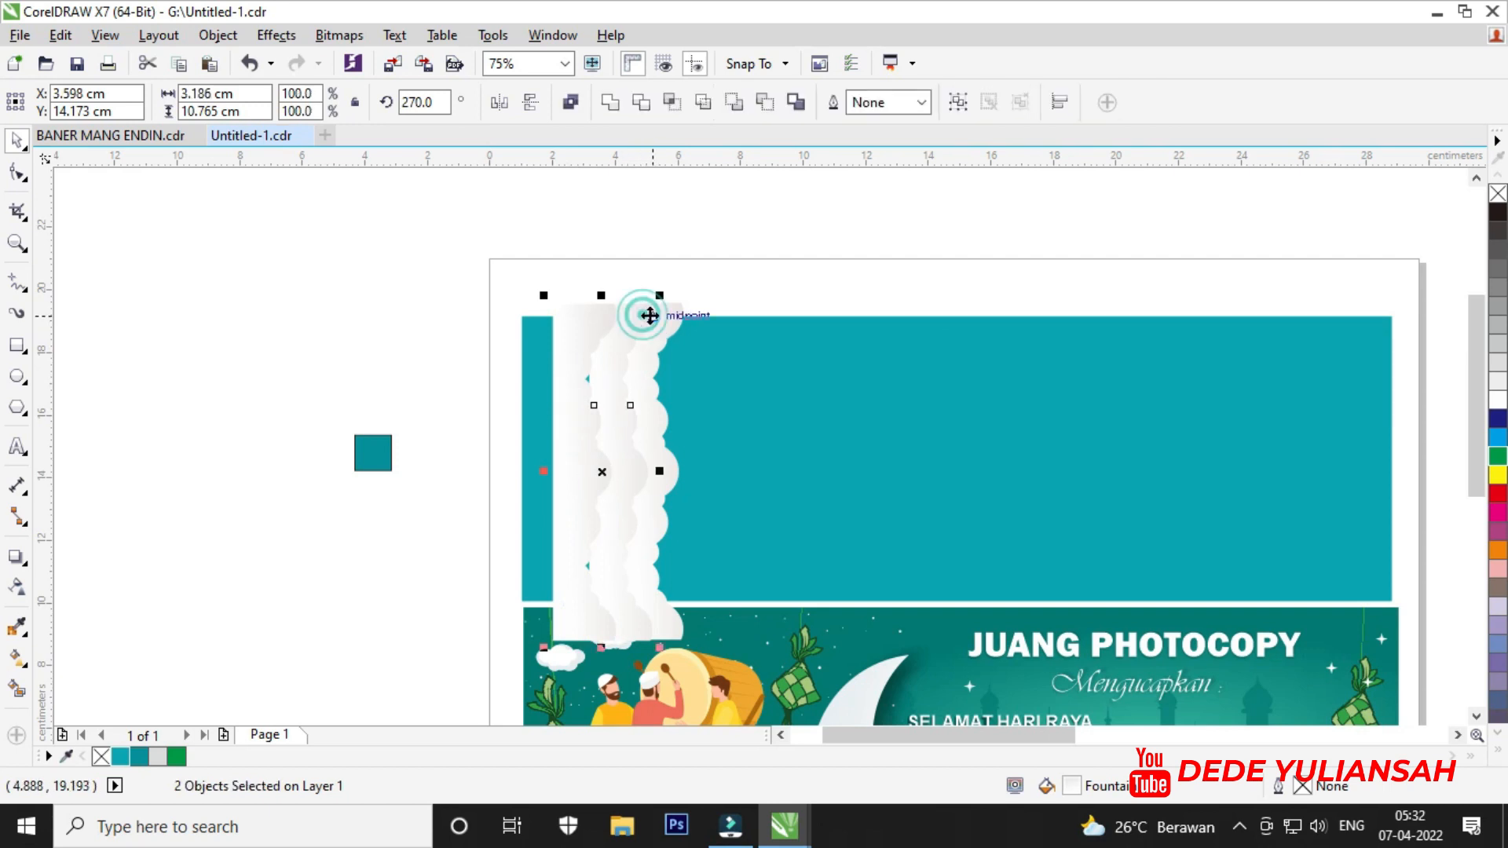
left_click(673, 339, "shift")
right_click(615, 377)
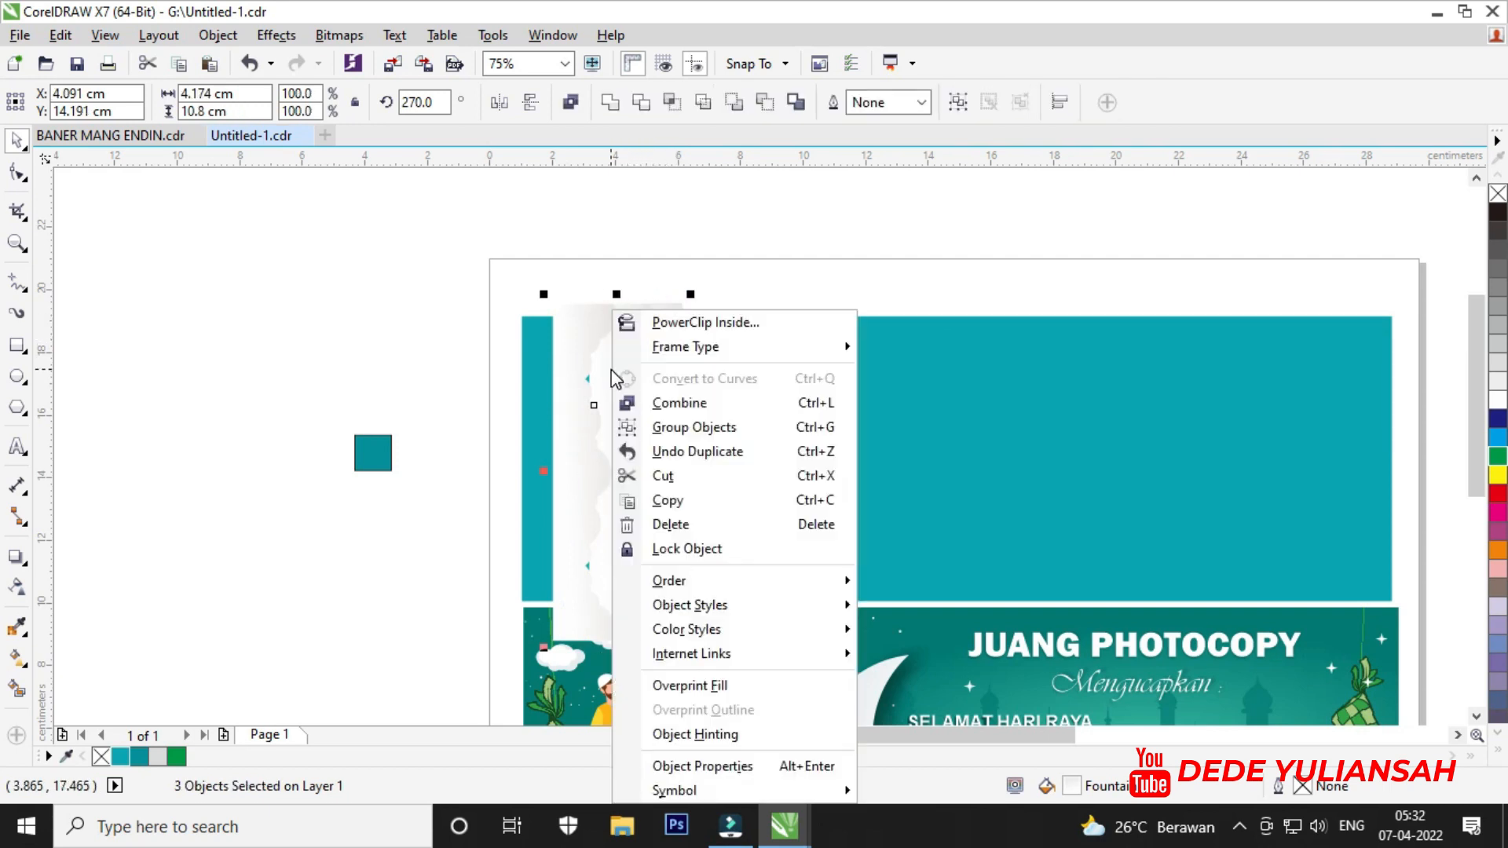
left_click(452, 369)
Shift the leftmost scalloped layer slightly to the right to tighten its overlap with the other layers.
scroll(586, 361, "up", 2)
left_click_drag(553, 362, 589, 356)
left_click(242, 357)
scroll(589, 357, "down", 3)
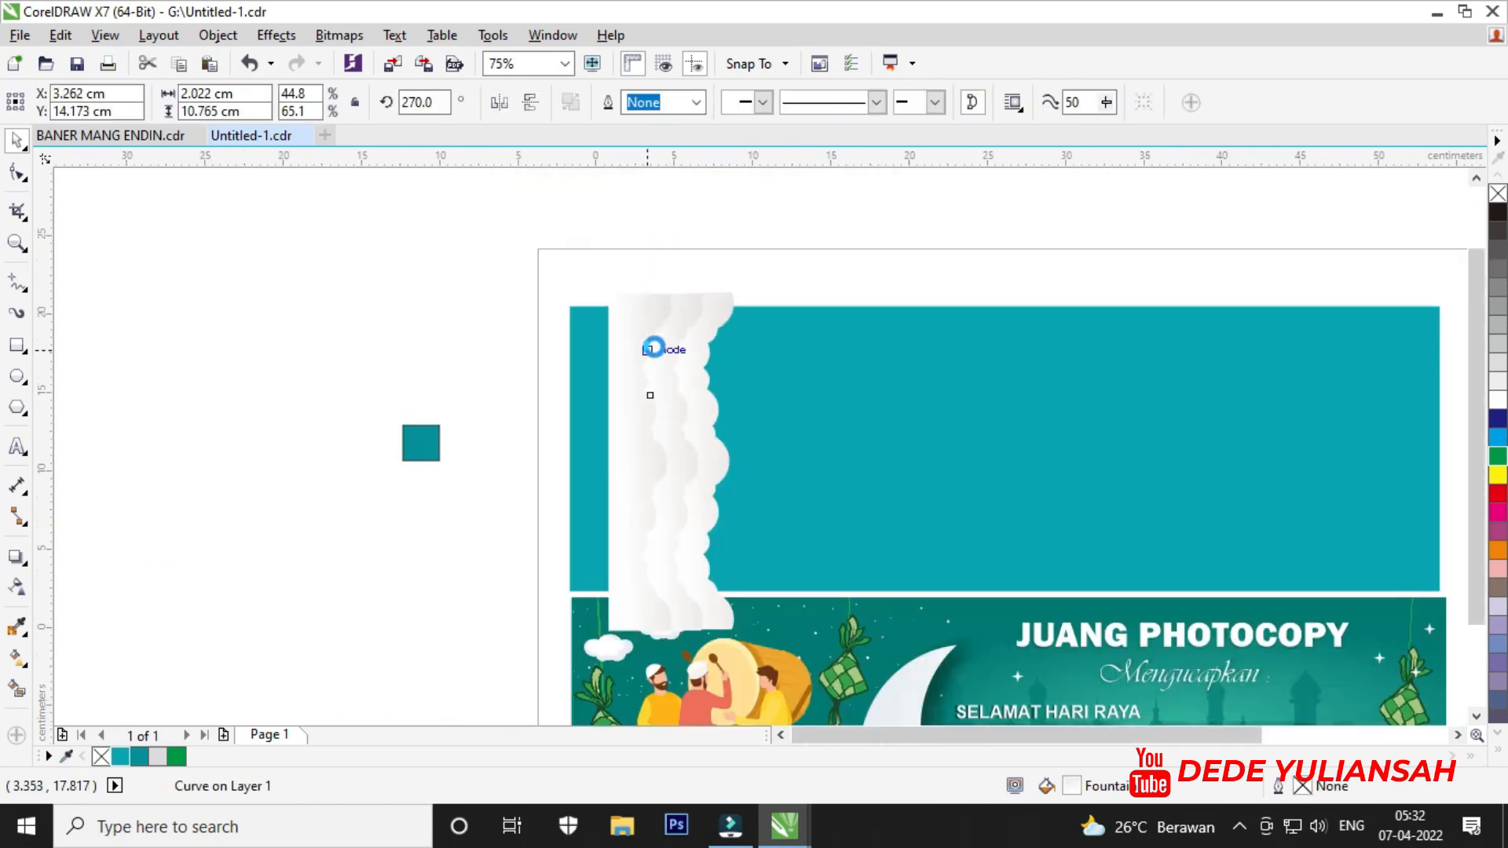
Move the scalloped layers together to the teal rectangle's left edge and PowerClip them inside the rectangle.
left_click_drag(567, 282, 705, 470)
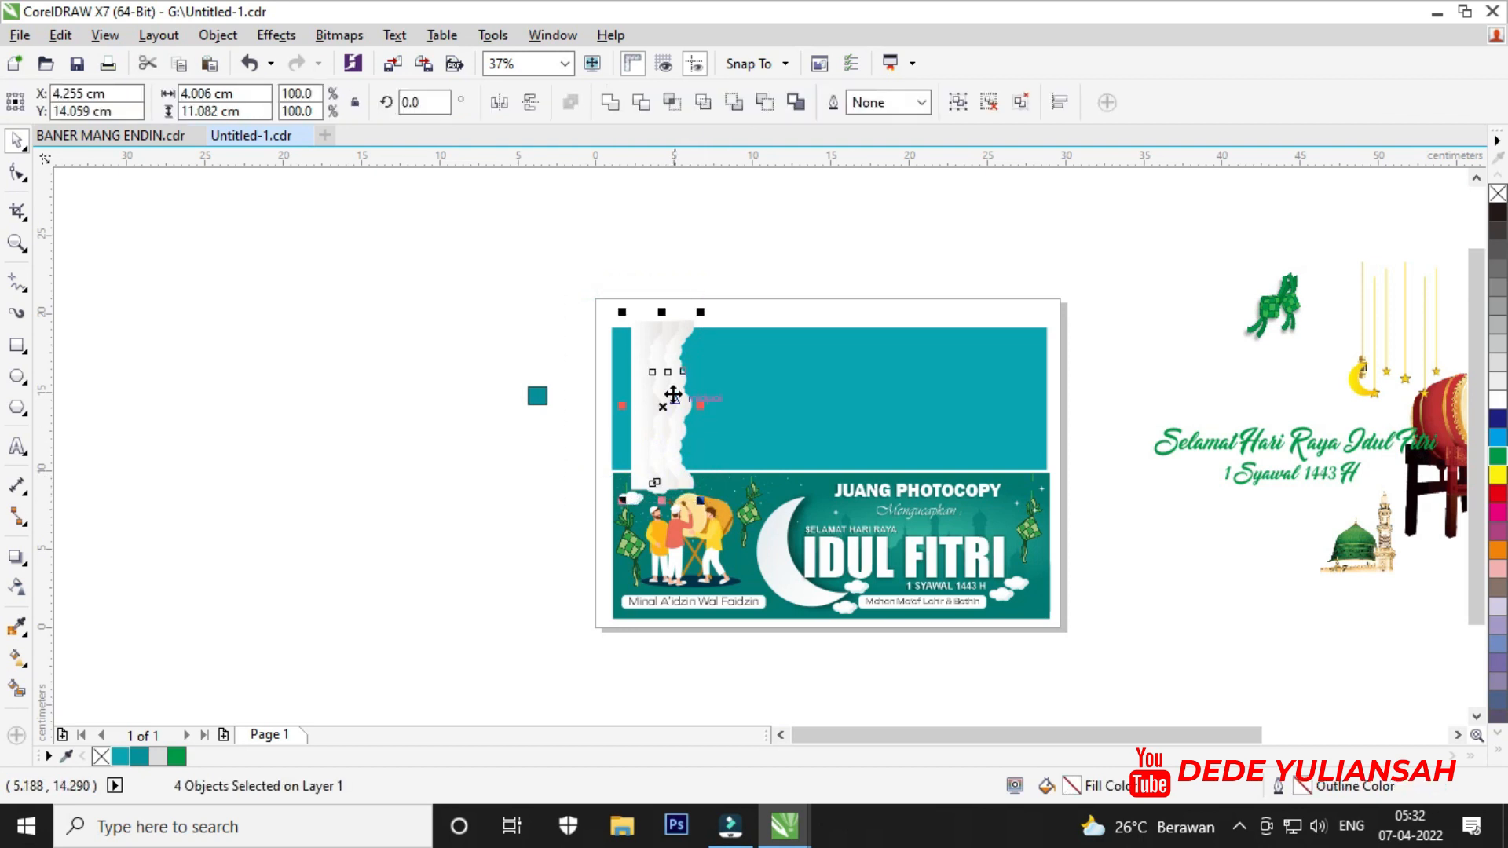
scroll(624, 338, "up", 2)
left_click_drag(677, 375, 636, 364)
right_click(622, 311)
left_click(719, 321)
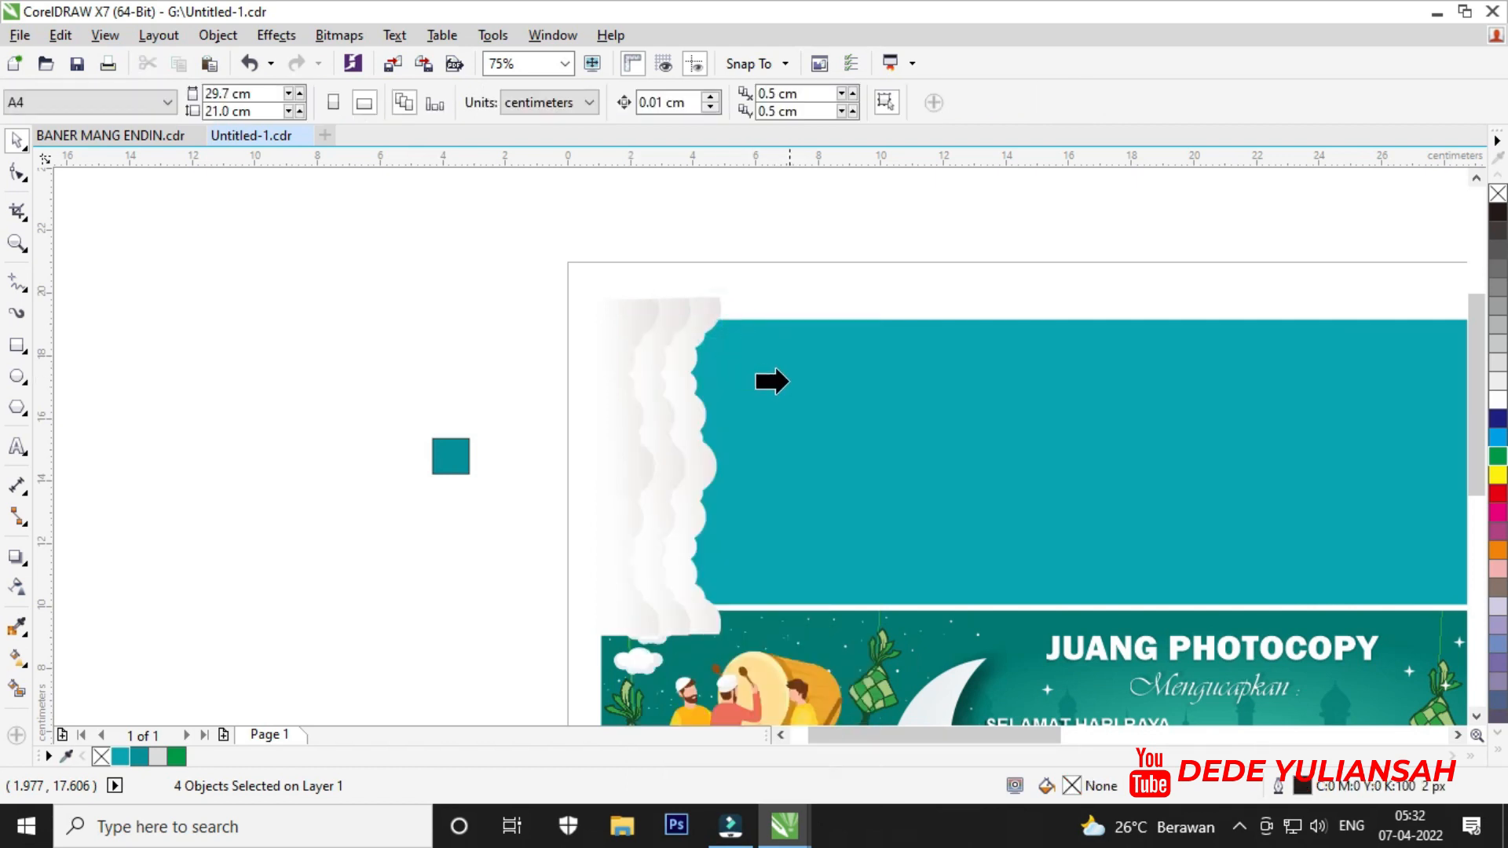
left_click(785, 382)
Inspect the clipped scalloped border along the teal rectangle's left edge.
scroll(690, 431, "down", 1)
scroll(699, 440, "up", 3)
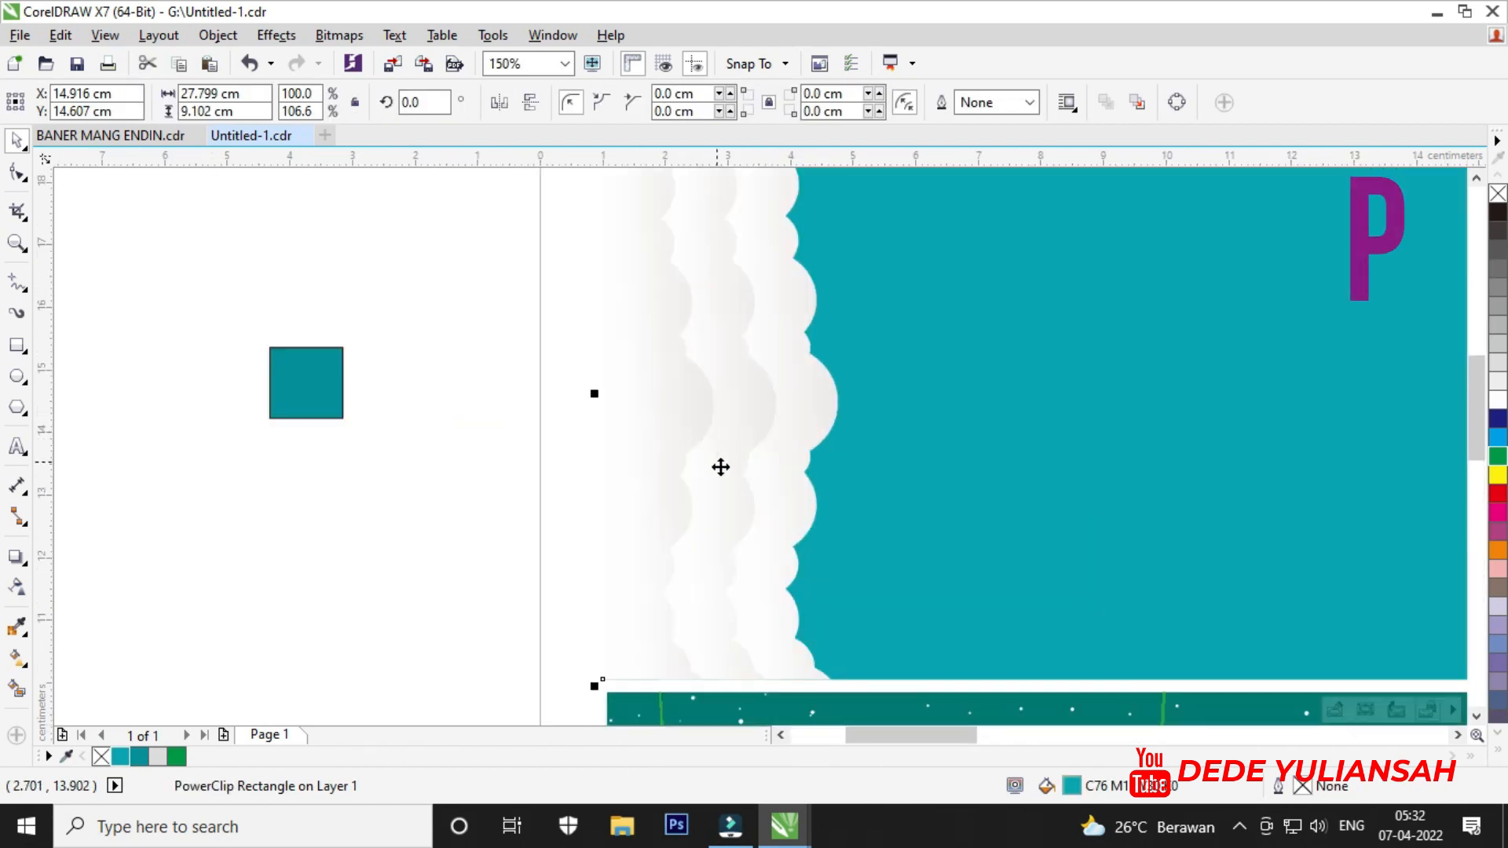
scroll(718, 376, "down", 4)
scroll(721, 397, "up", 6)
scroll(657, 302, "down", 4)
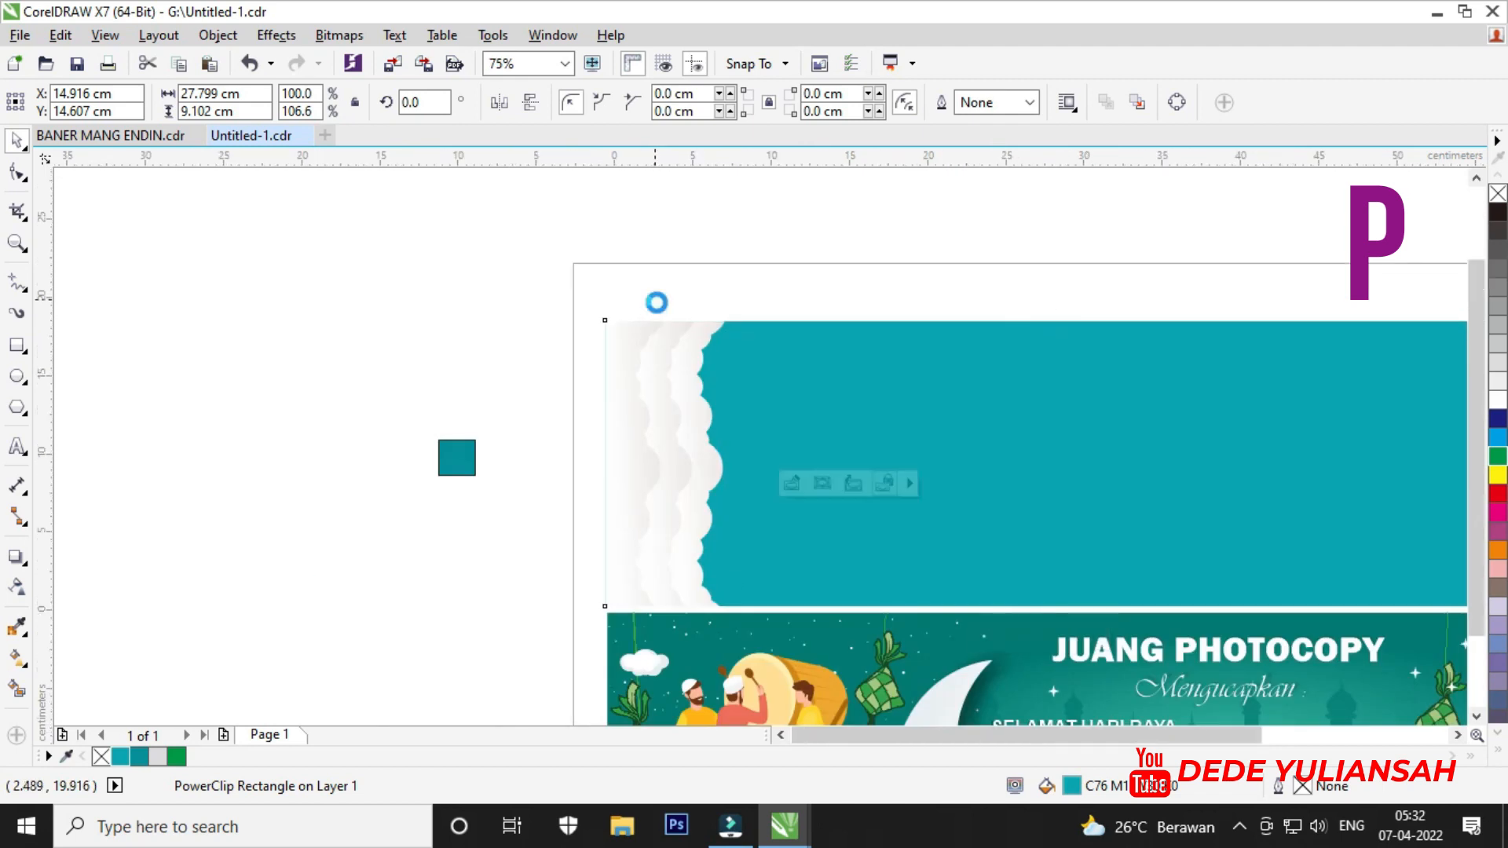
scroll(812, 384, "down", 2)
scroll(728, 223, "up", 2)
left_click(717, 202)
scroll(760, 317, "down", 2)
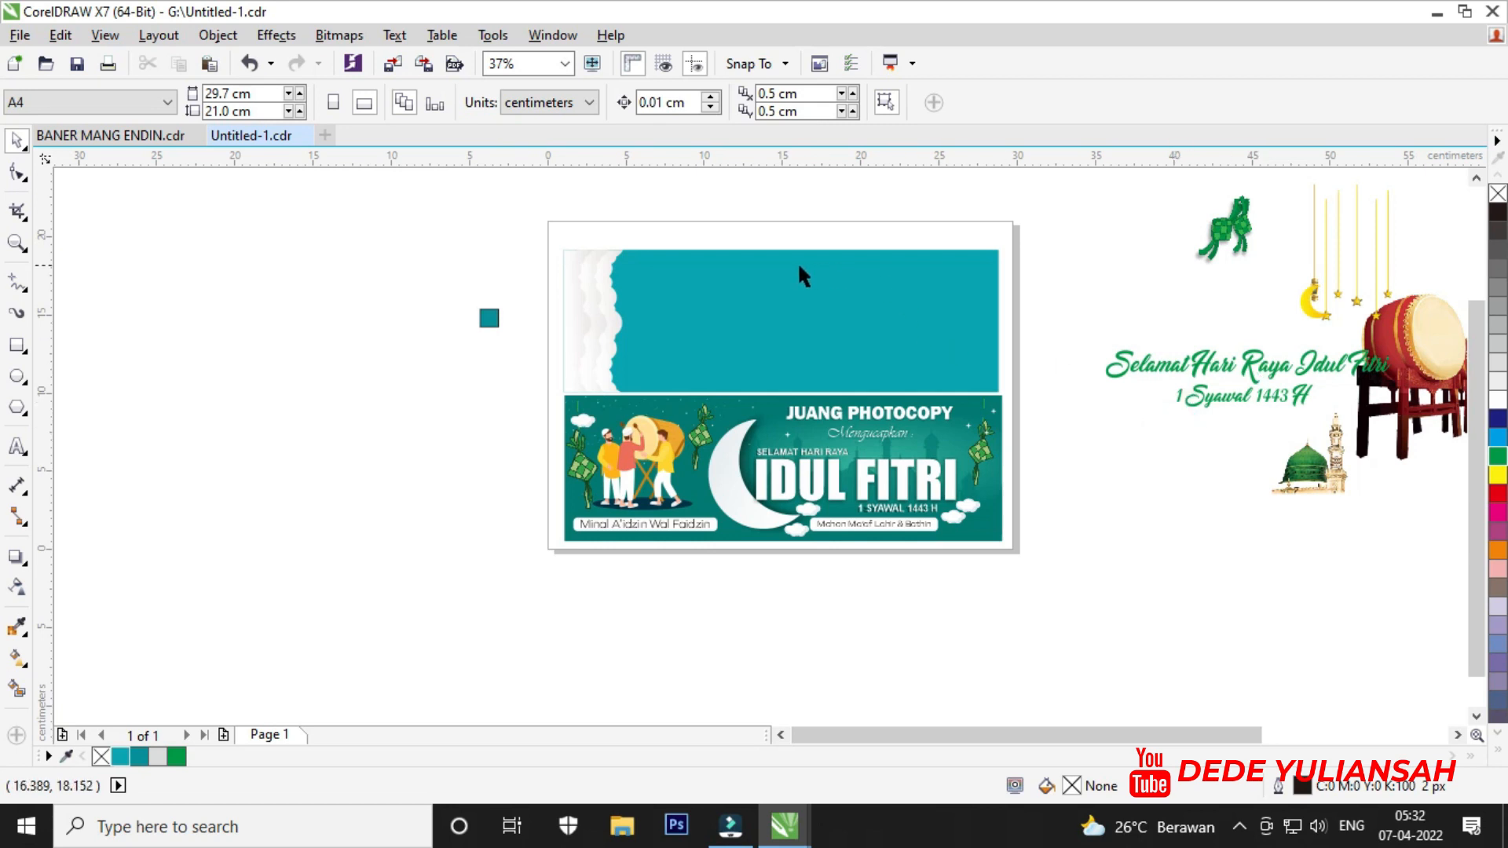
Add the artistic text "Masjid Darun Mansur" in the upper part of the teal rectangle.
scroll(810, 267, "up", 2)
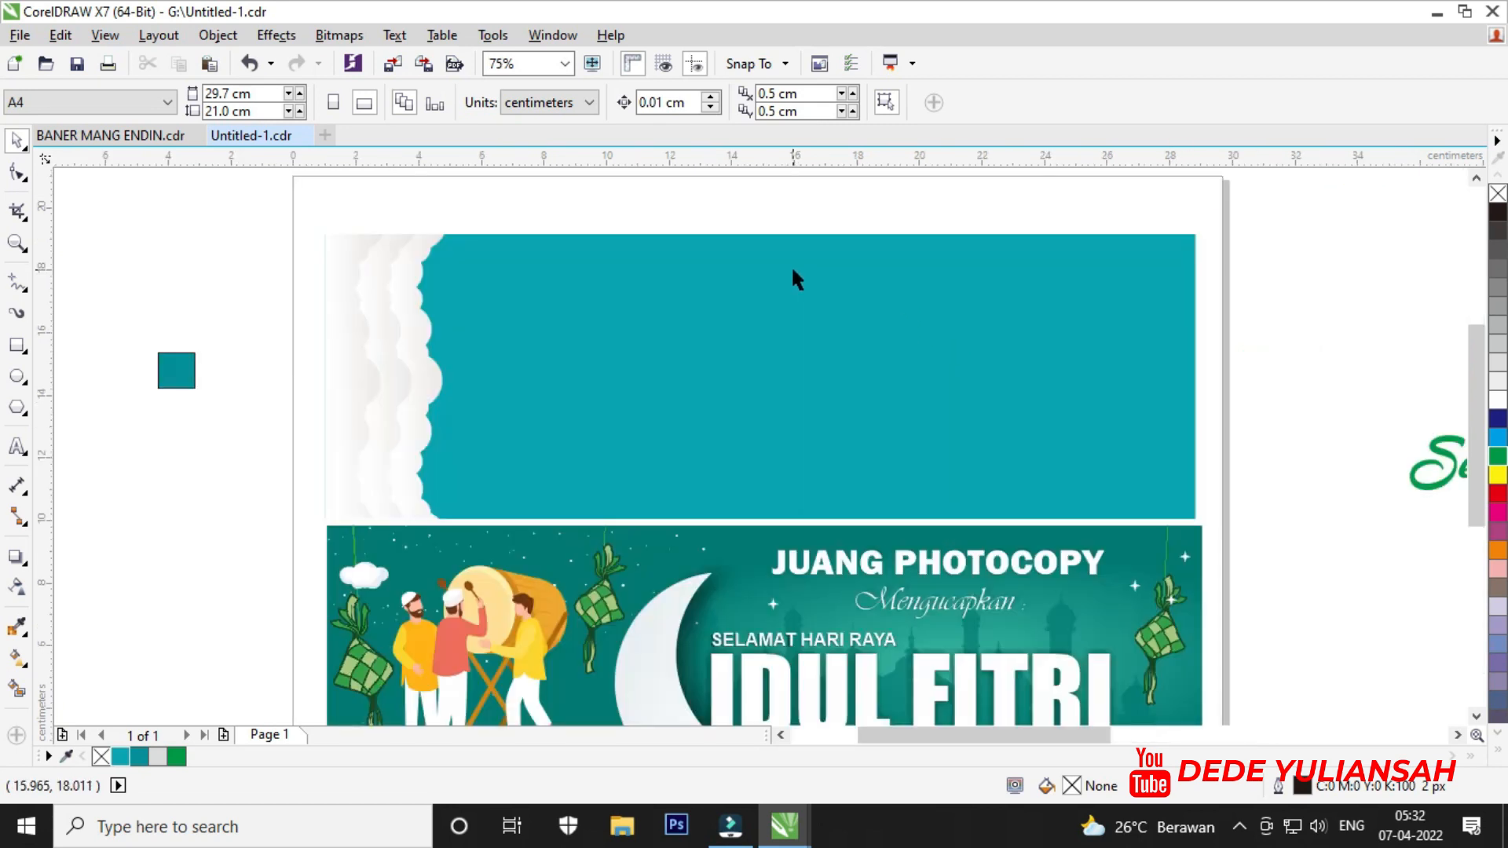
left_click(18, 453)
left_click(682, 293)
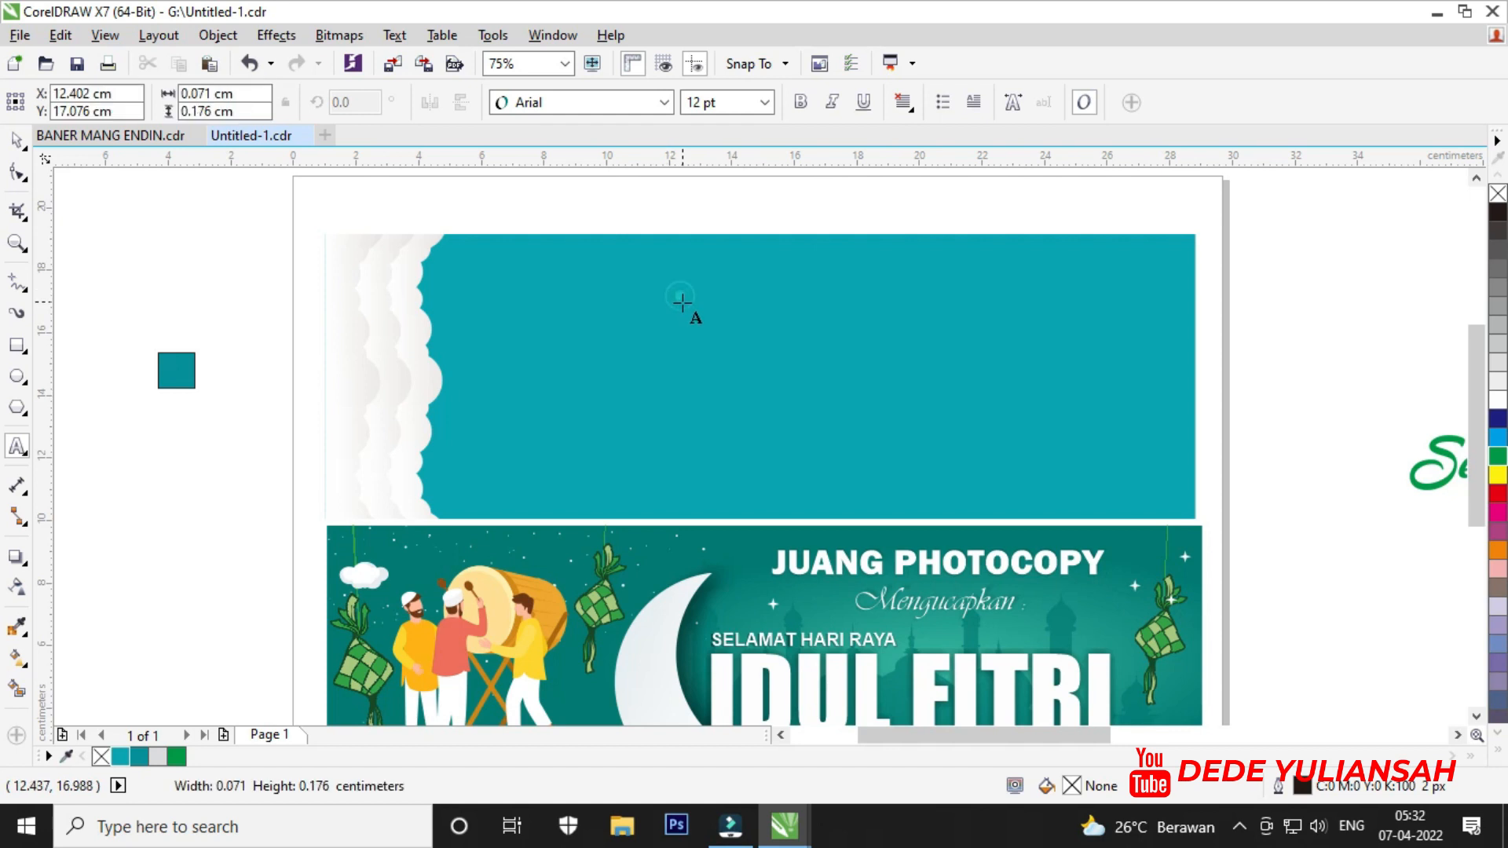
scroll(672, 271, "up", 2)
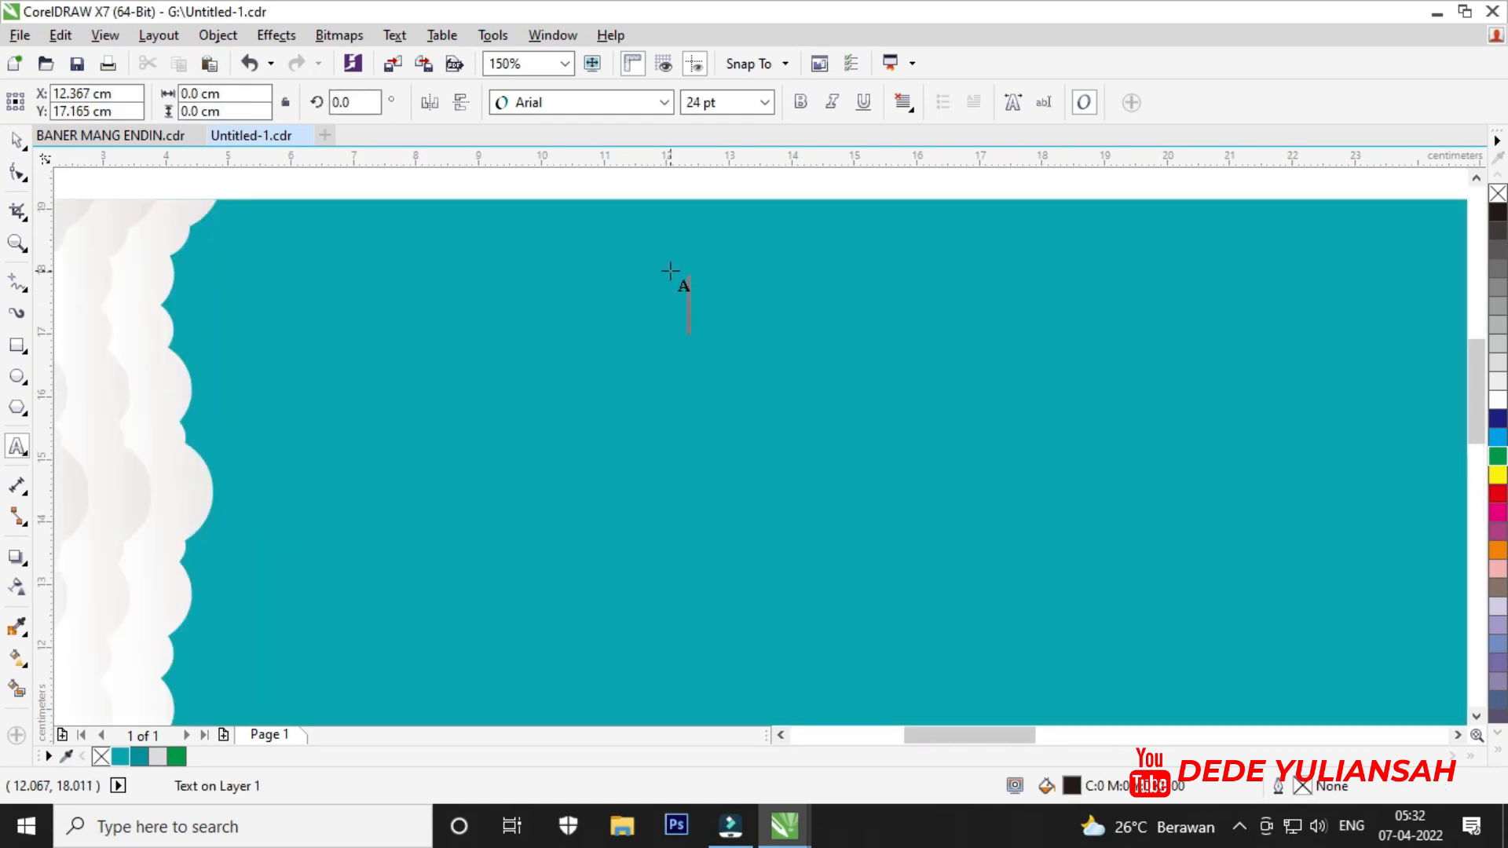
type("m")
key("BackSpace")
type("Masjid Darun ")
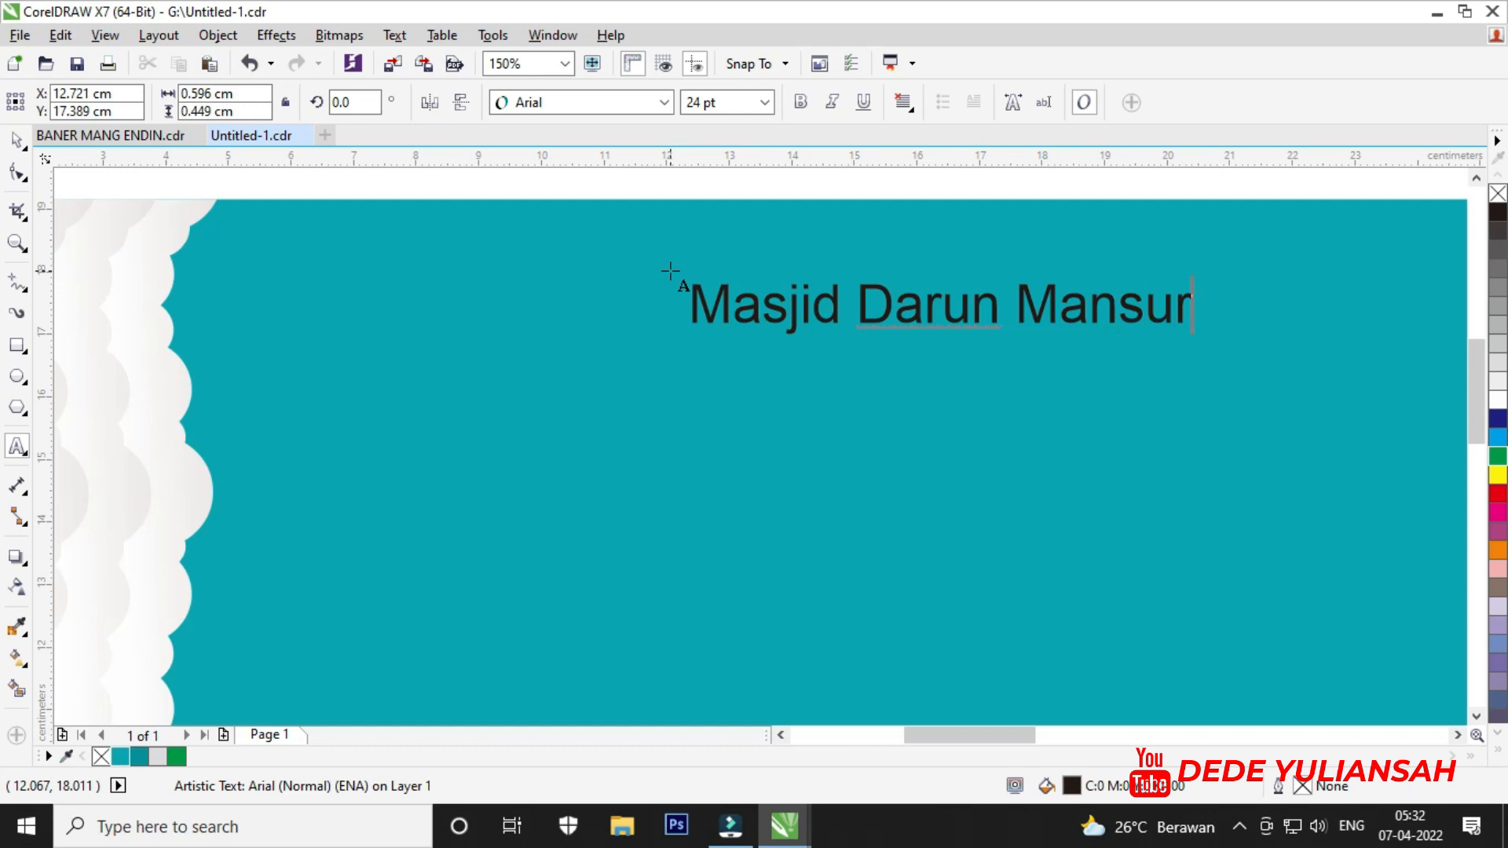
type("Mansur")
left_click(19, 143)
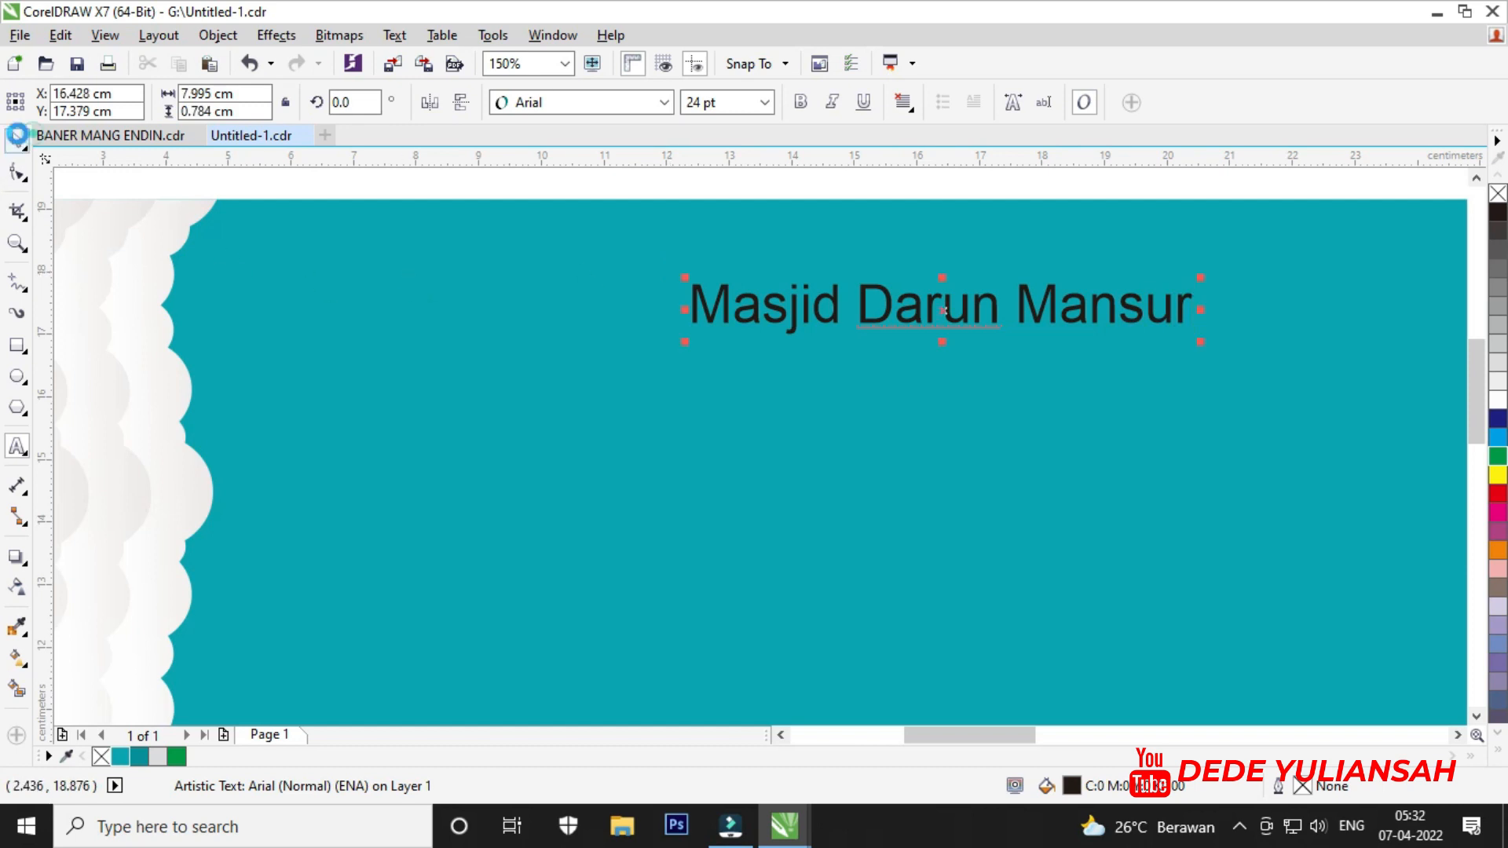
Change the mosque name text's font to Forte.
left_click(525, 103)
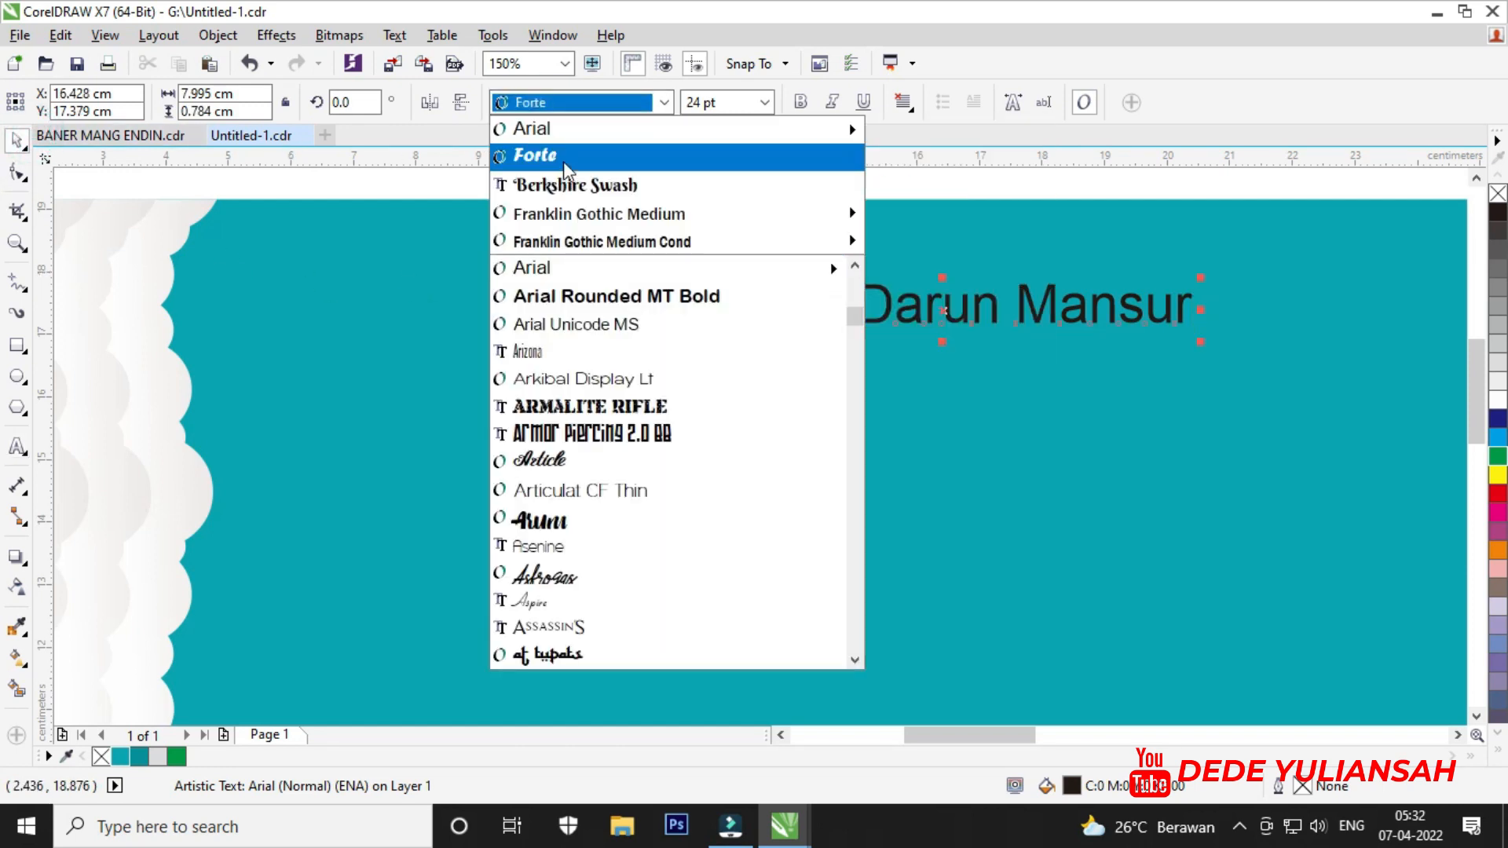
left_click(565, 157)
scroll(471, 210, "down", 4)
scroll(649, 218, "up", 2)
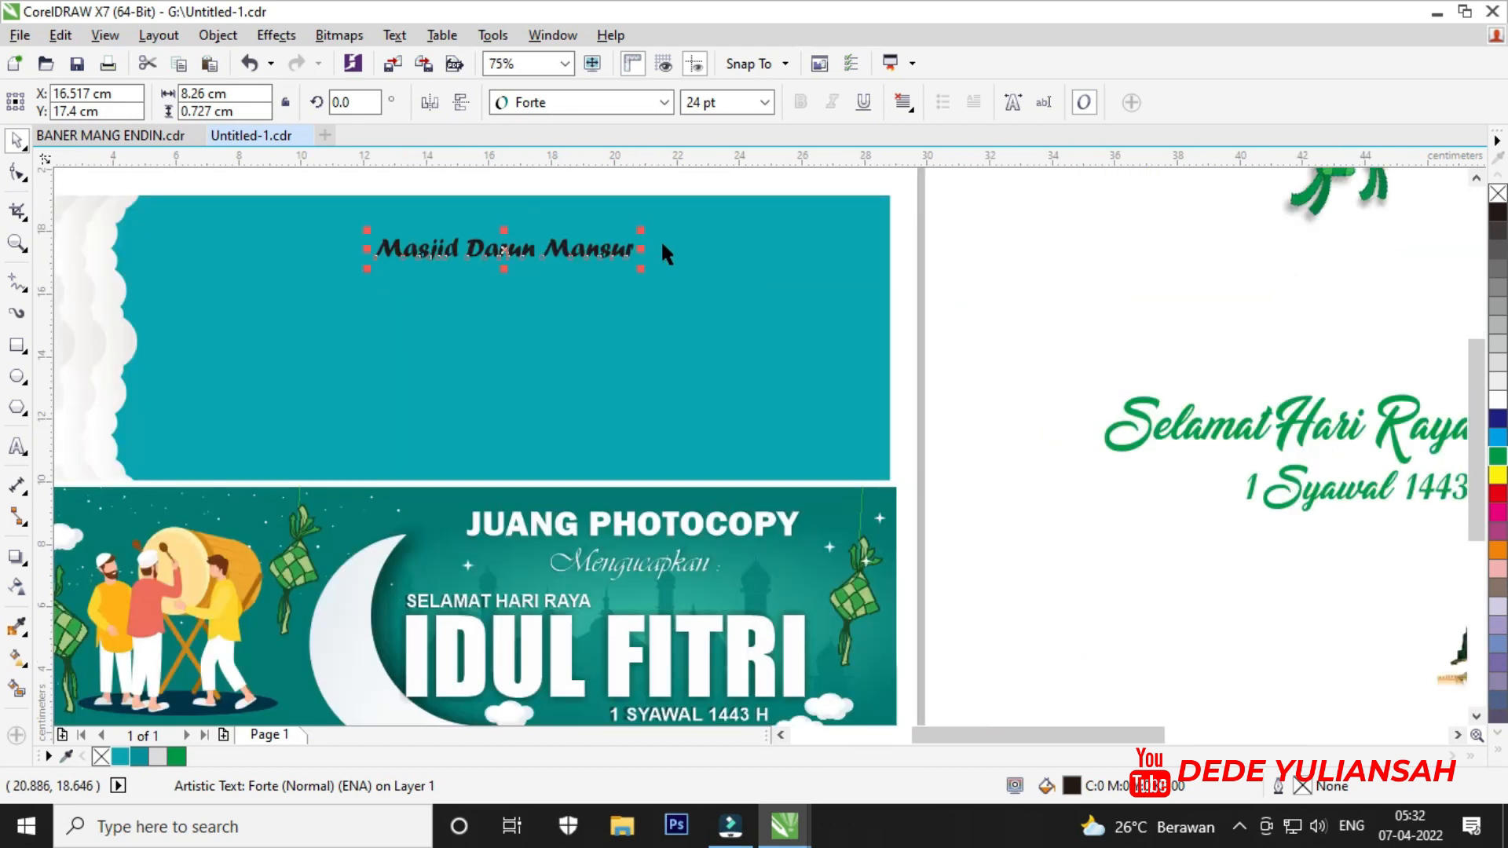
Enlarge the mosque name text to about 43 pt and shift it slightly up and right within the teal rectangle.
left_click_drag(640, 269, 911, 293)
scroll(711, 310, "down", 2)
scroll(738, 262, "up", 2)
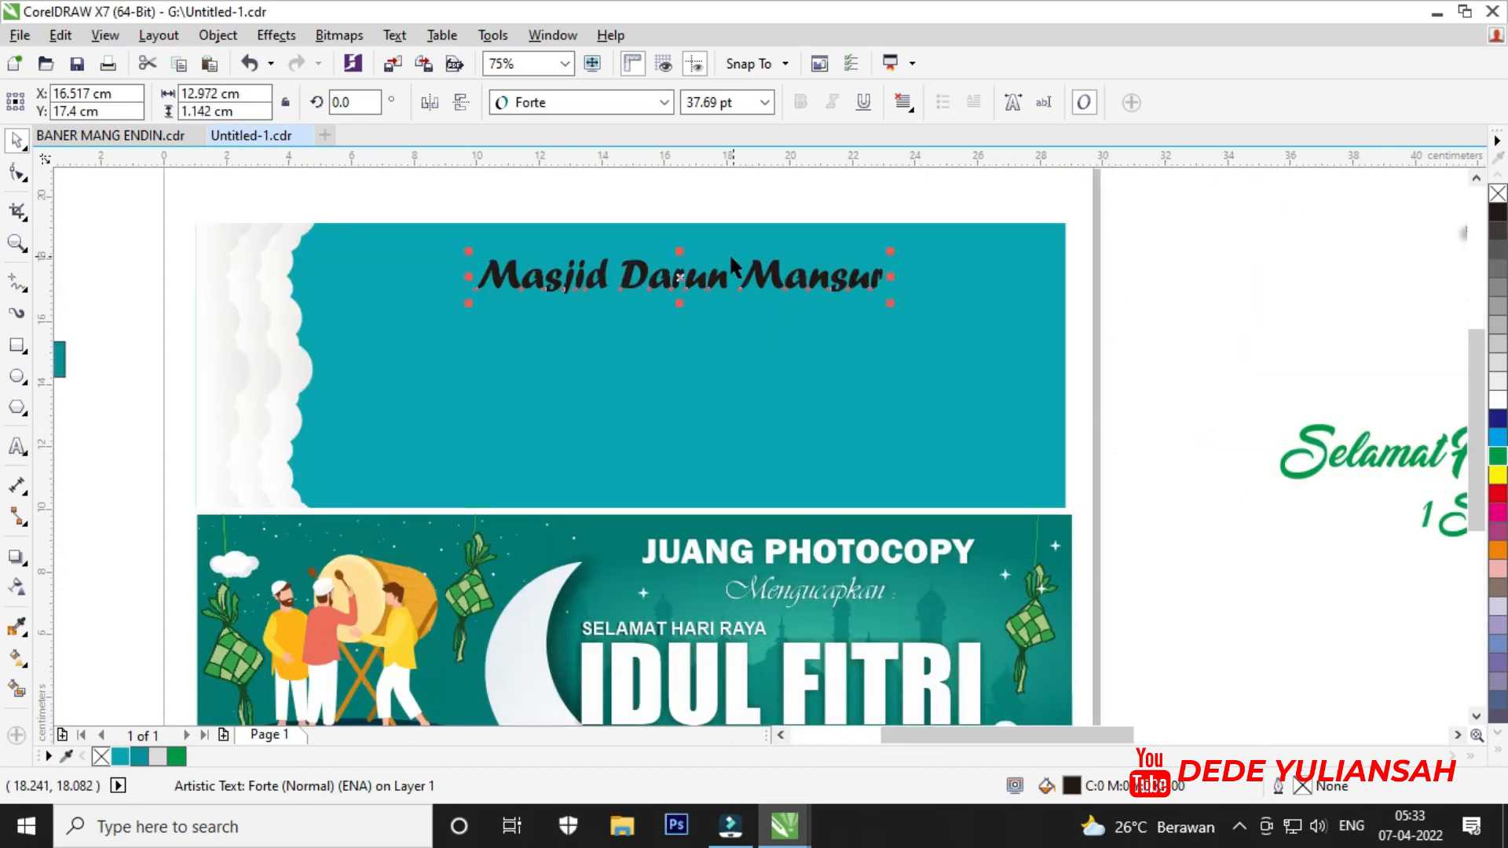
left_click_drag(760, 271, 779, 256)
left_click_drag(915, 294, 972, 321)
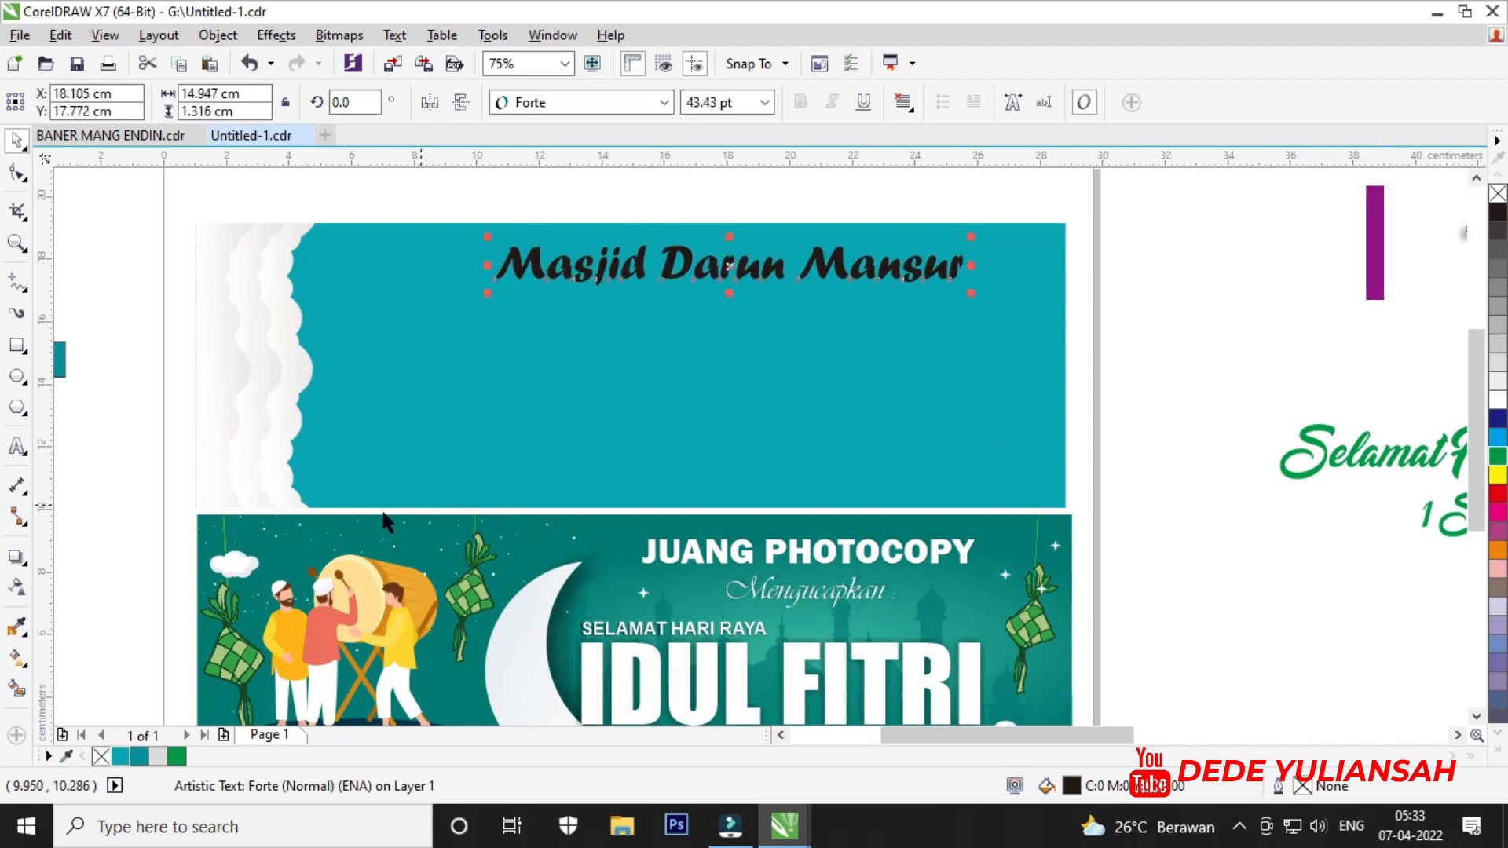
Fill the mosque name text with the orange sampled from the drummer's shirt in the reference banner.
left_click(18, 626)
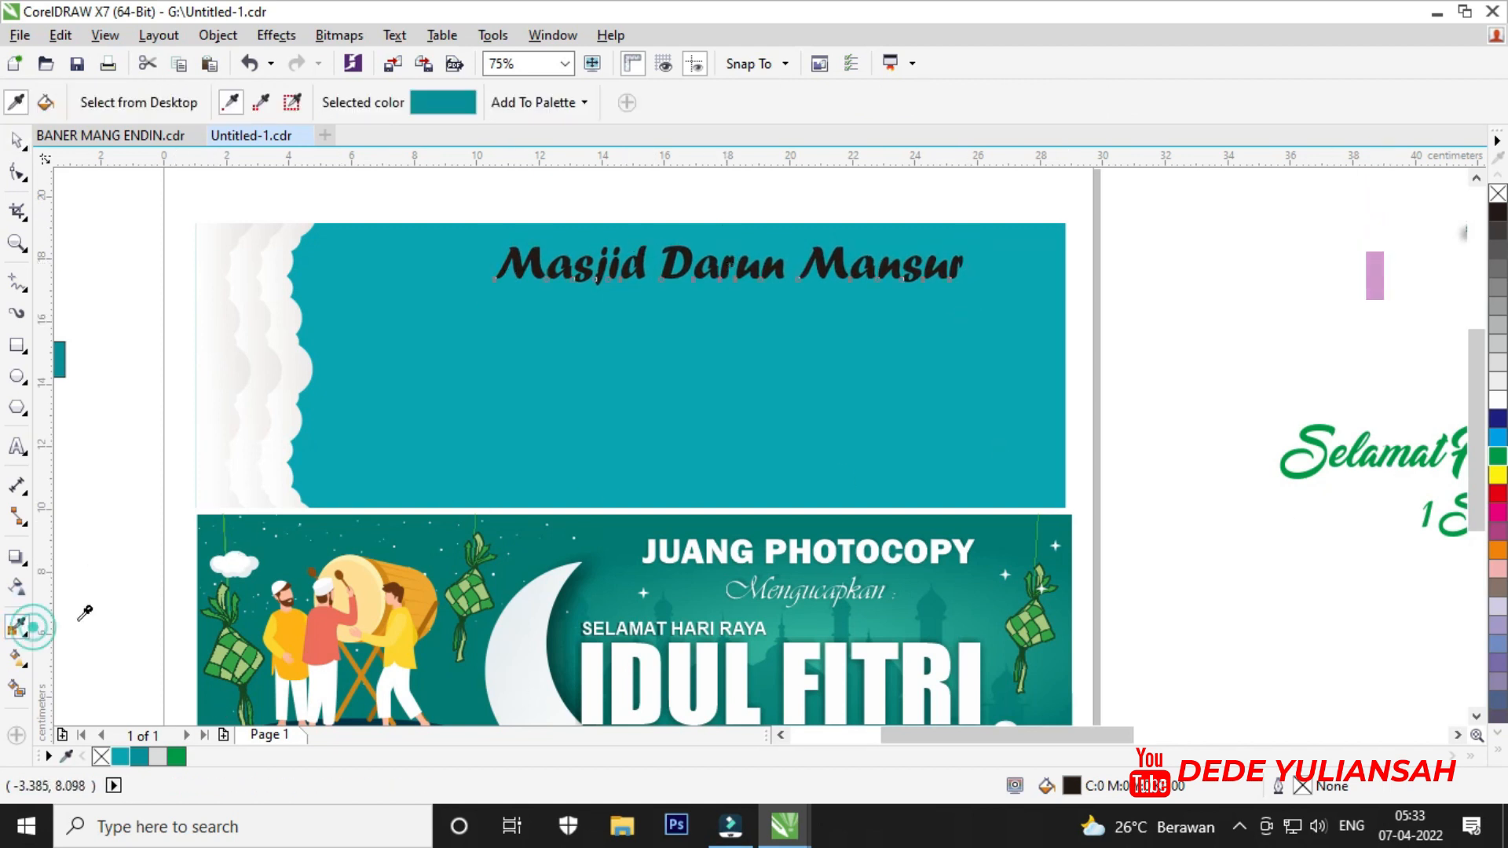
left_click(295, 625)
scroll(515, 259, "up", 4)
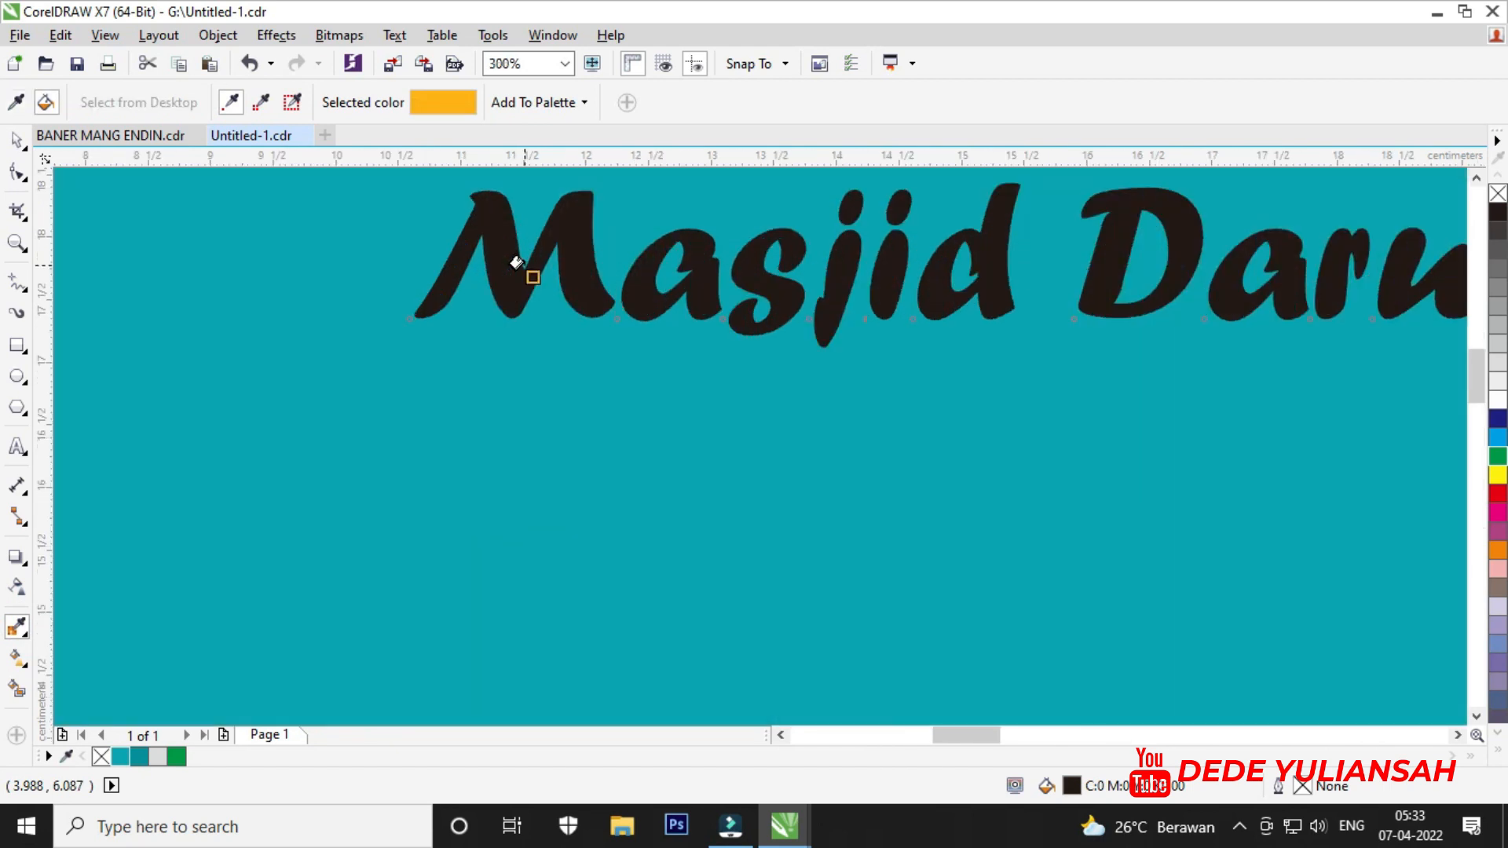
left_click(521, 282)
scroll(579, 309, "down", 4)
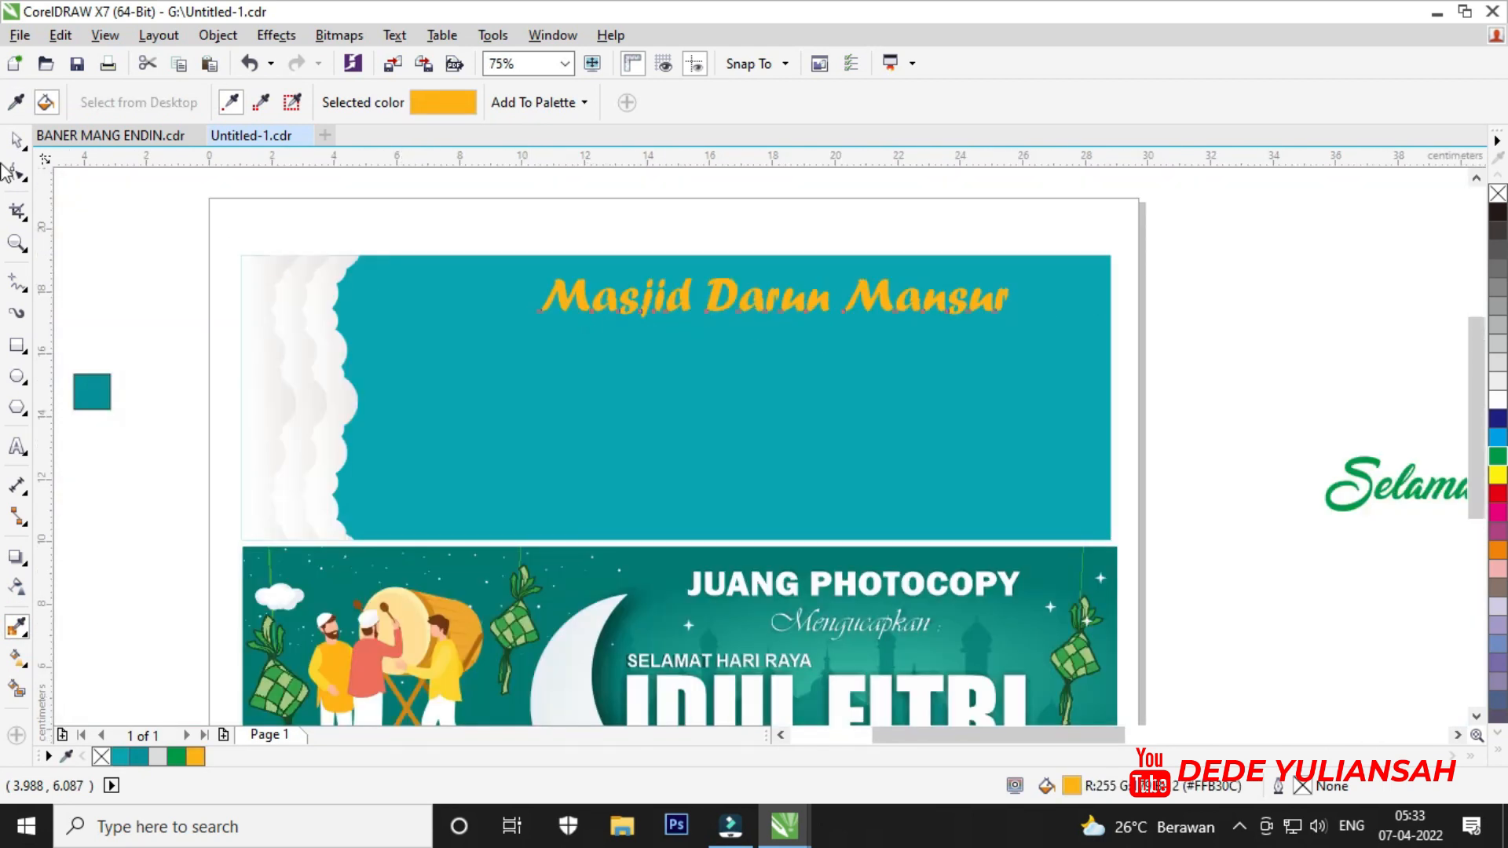
Fill the mosque name text with the bright yellow sampled from the hanging ornament near the red drums.
scroll(253, 229, "down", 2)
left_click(16, 102)
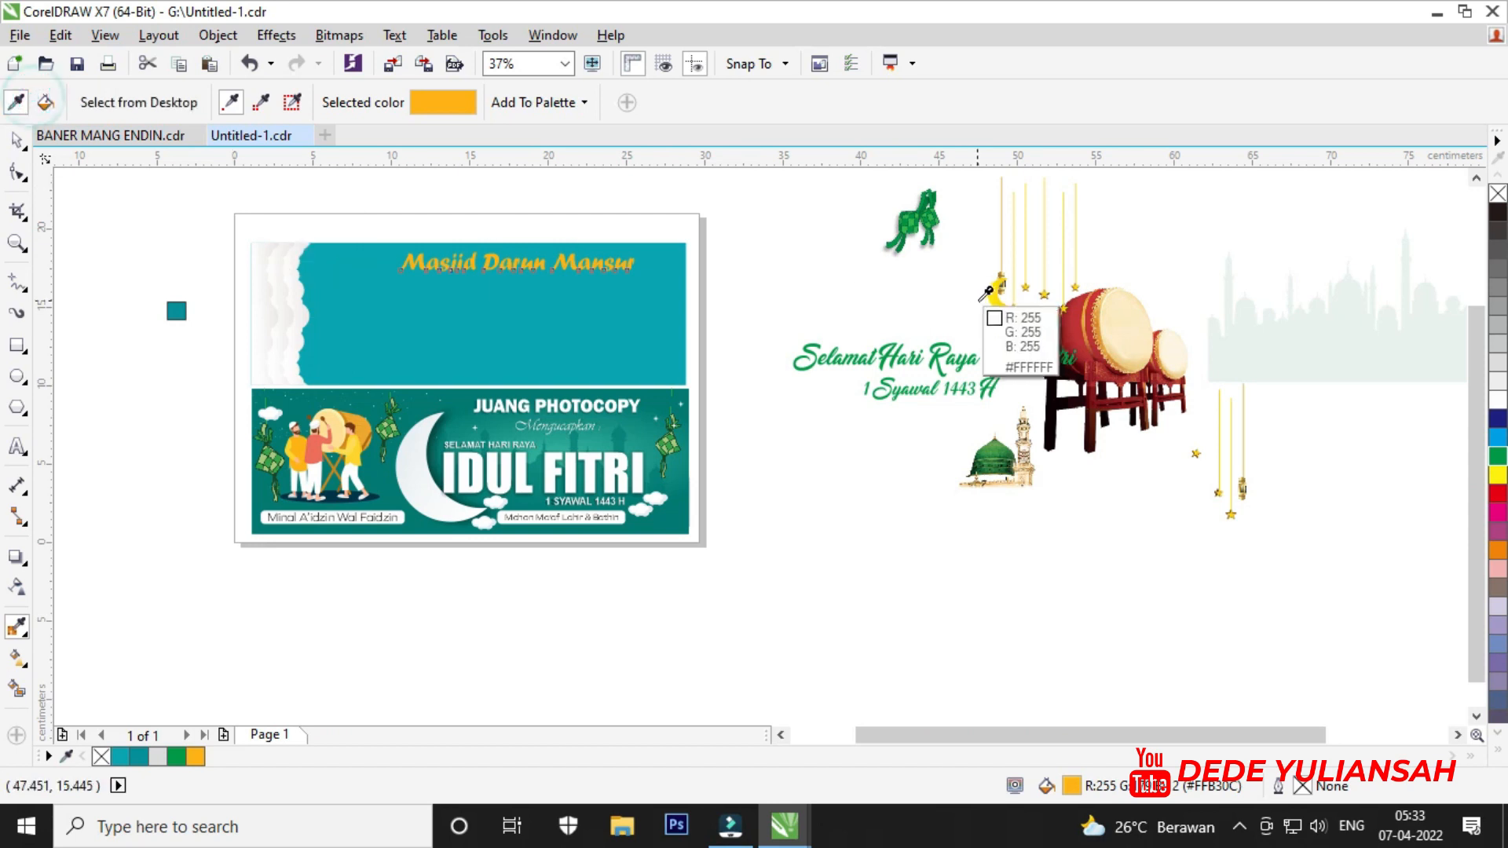
left_click(1003, 297)
scroll(606, 275, "up", 8)
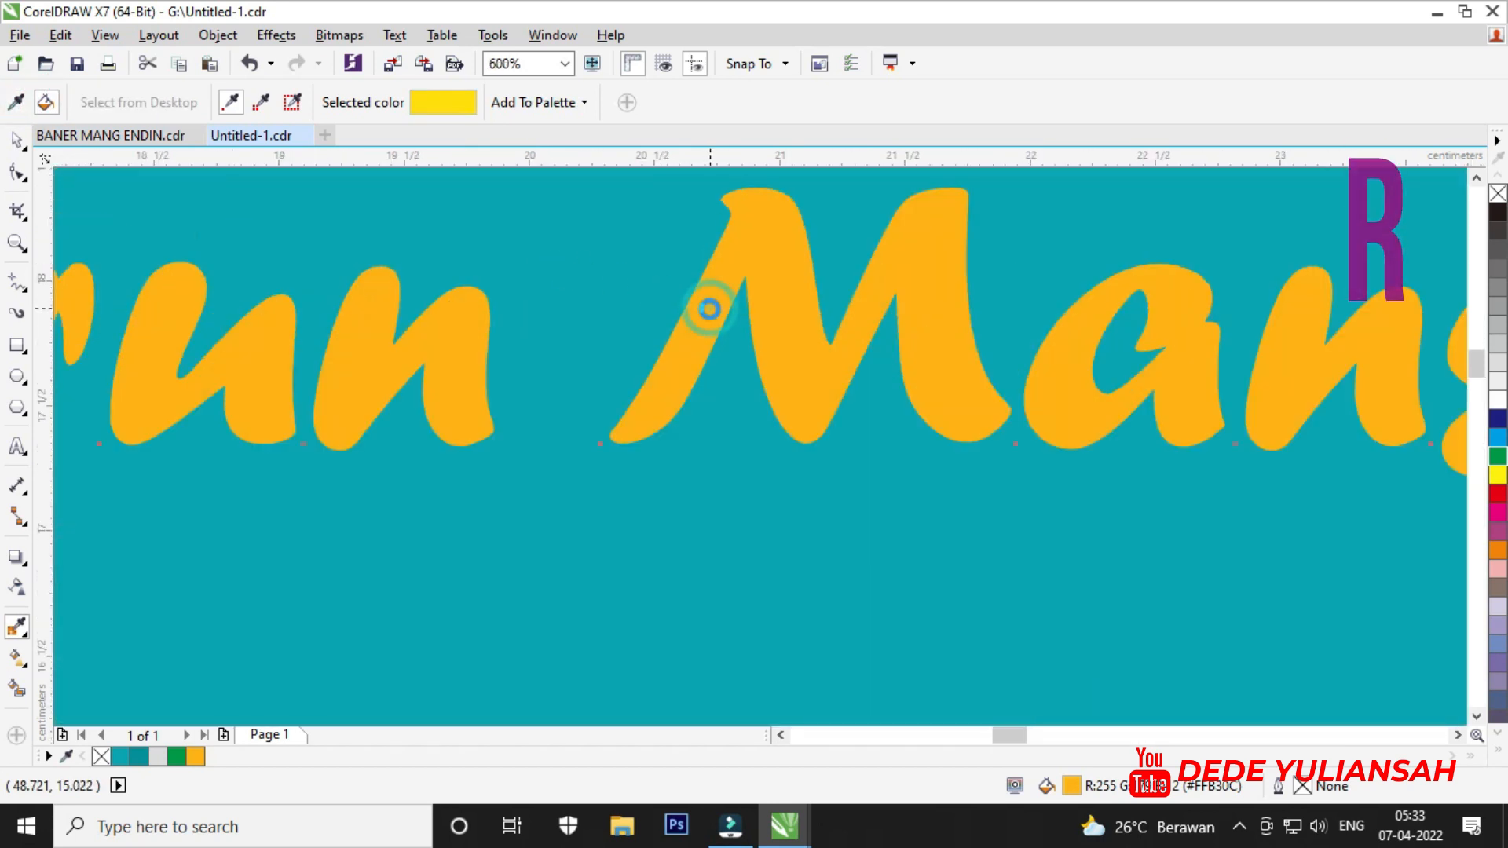
left_click(710, 309)
scroll(758, 309, "down", 4)
left_click(16, 141)
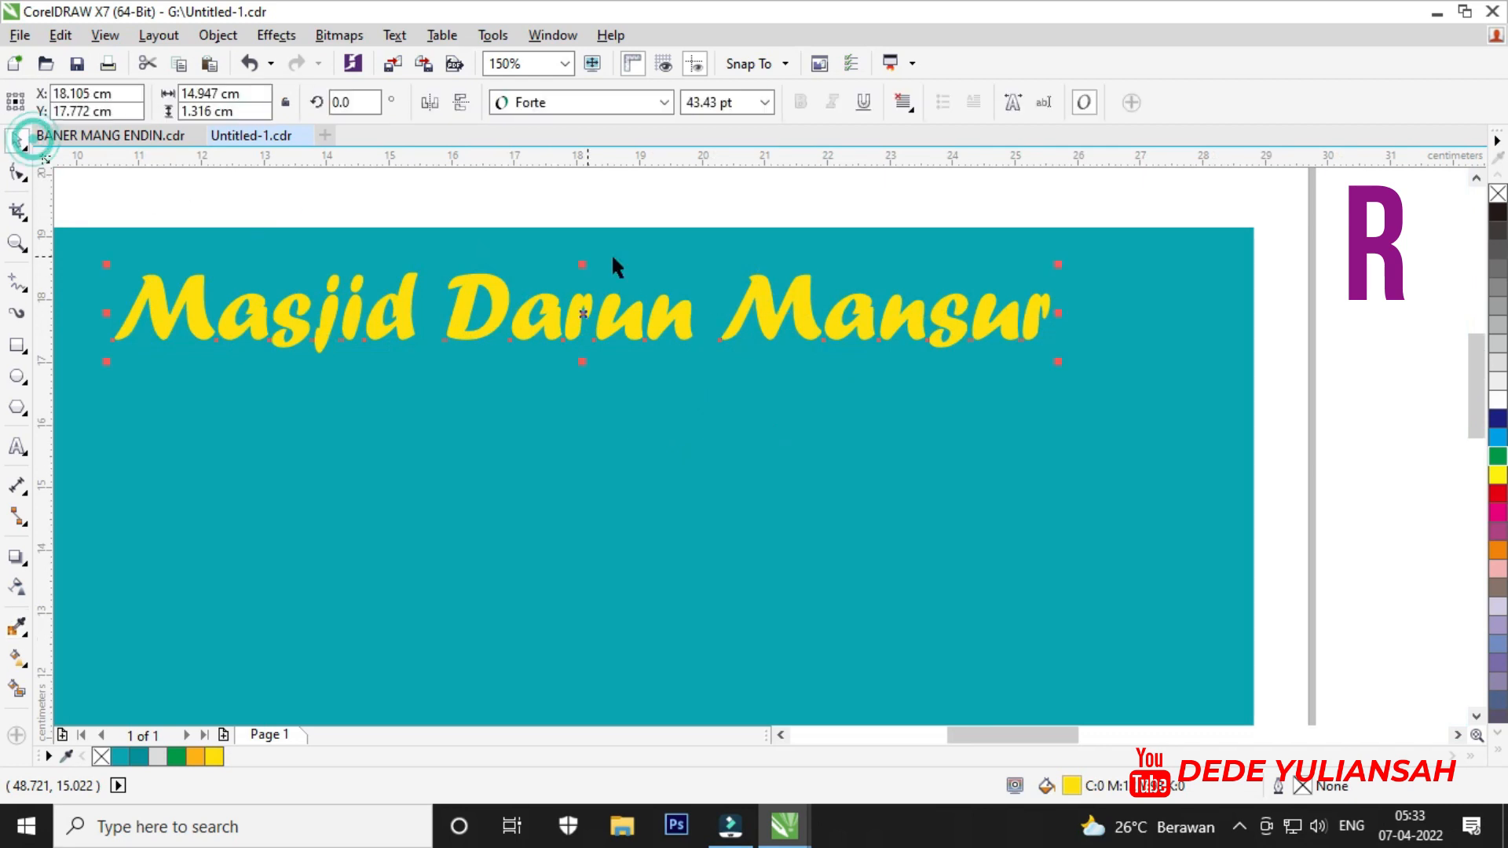
Duplicate the mosque name text slightly down and to the right, and fill the copy with black.
scroll(613, 275, "down", 2)
scroll(432, 298, "up", 6)
left_click_drag(267, 324, 287, 349)
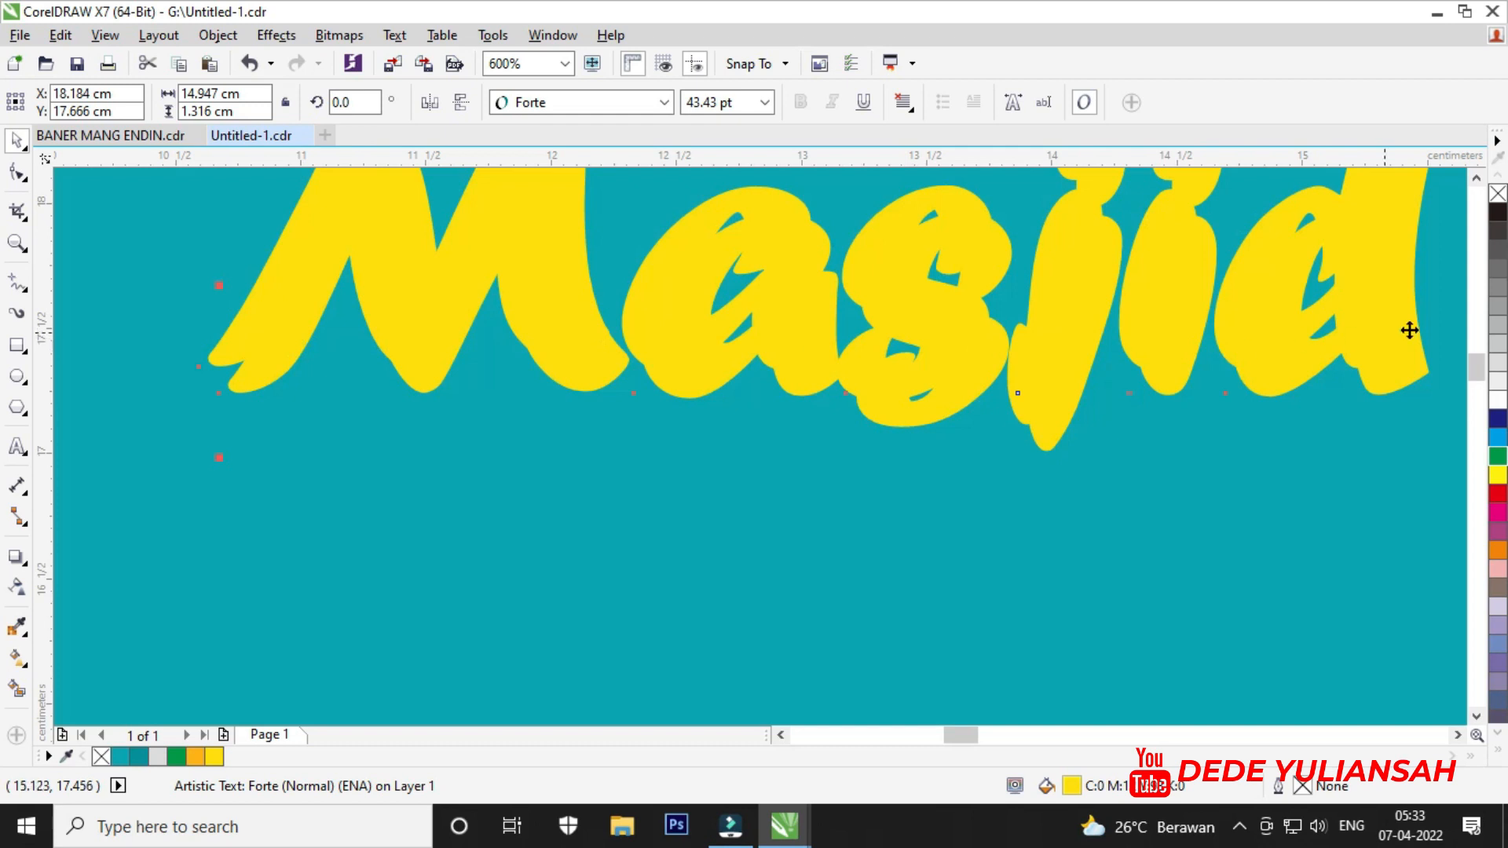
left_click(1497, 212)
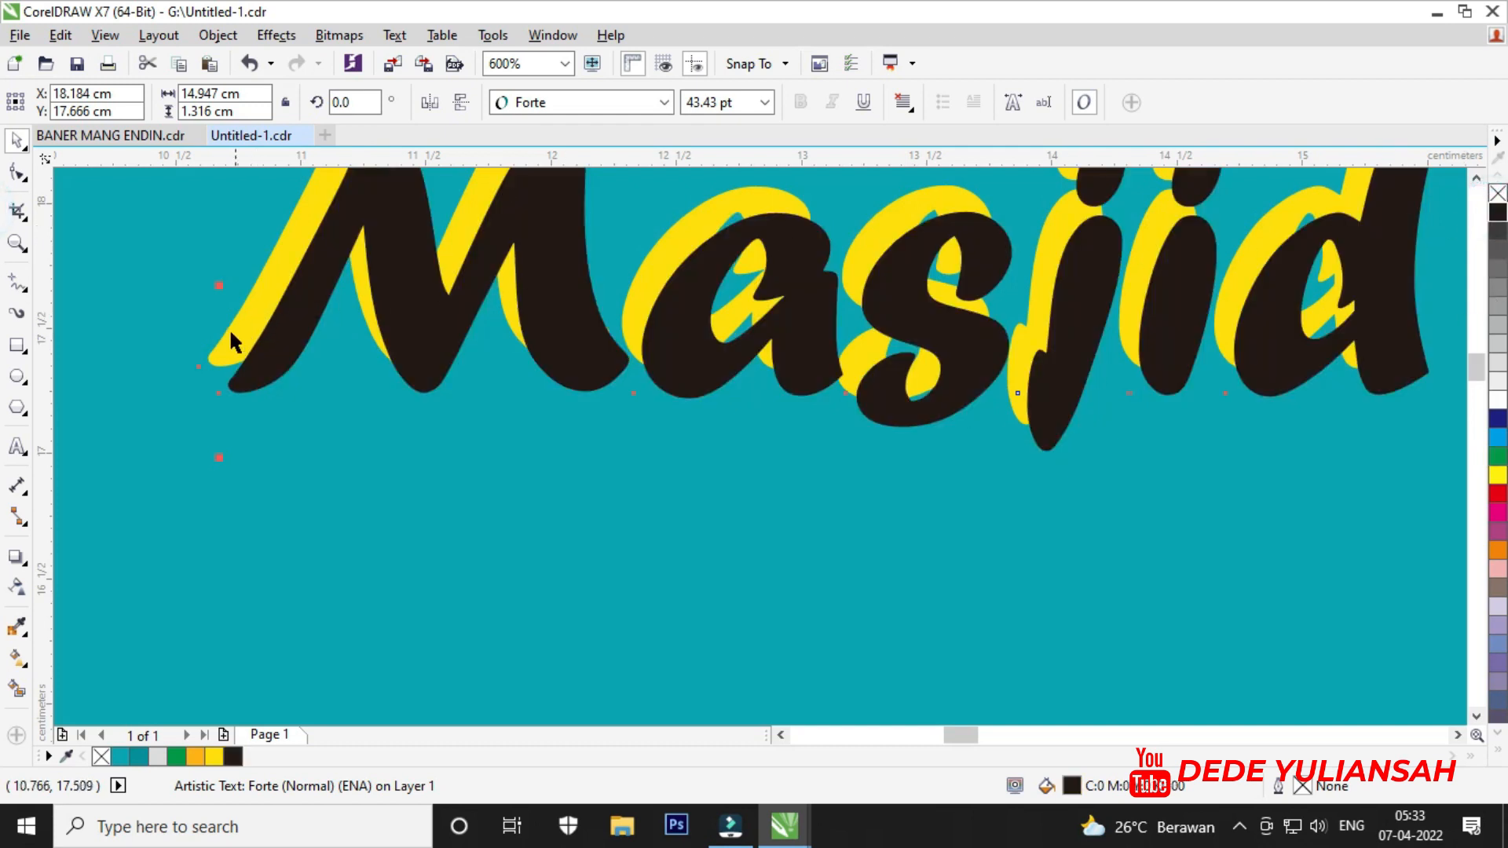
Bring the yellow mosque name text to the front of the page, above its black copy.
left_click(212, 351)
right_click(214, 349)
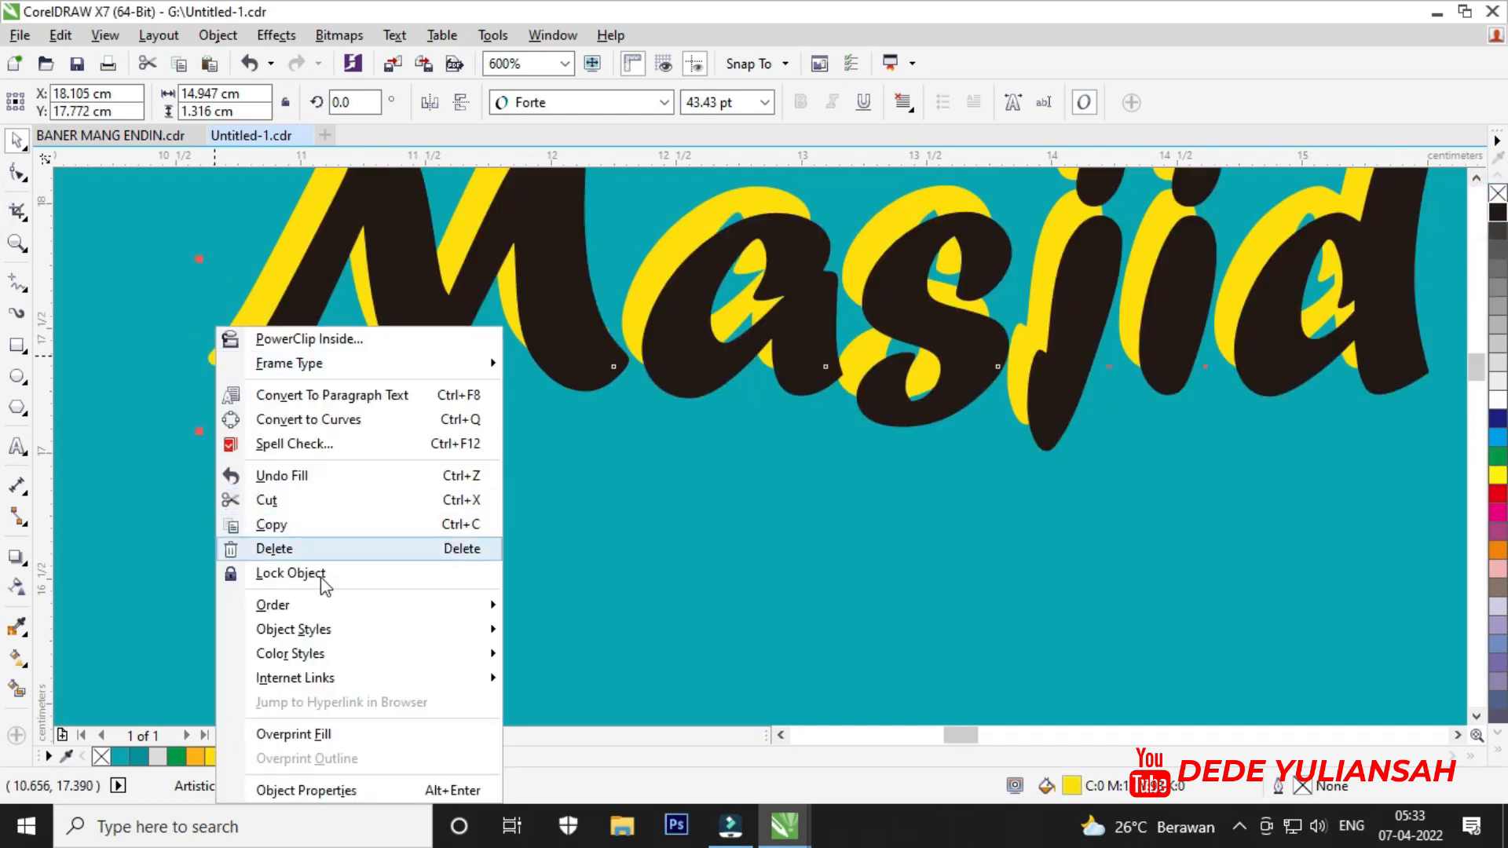
mouse_move(442, 605)
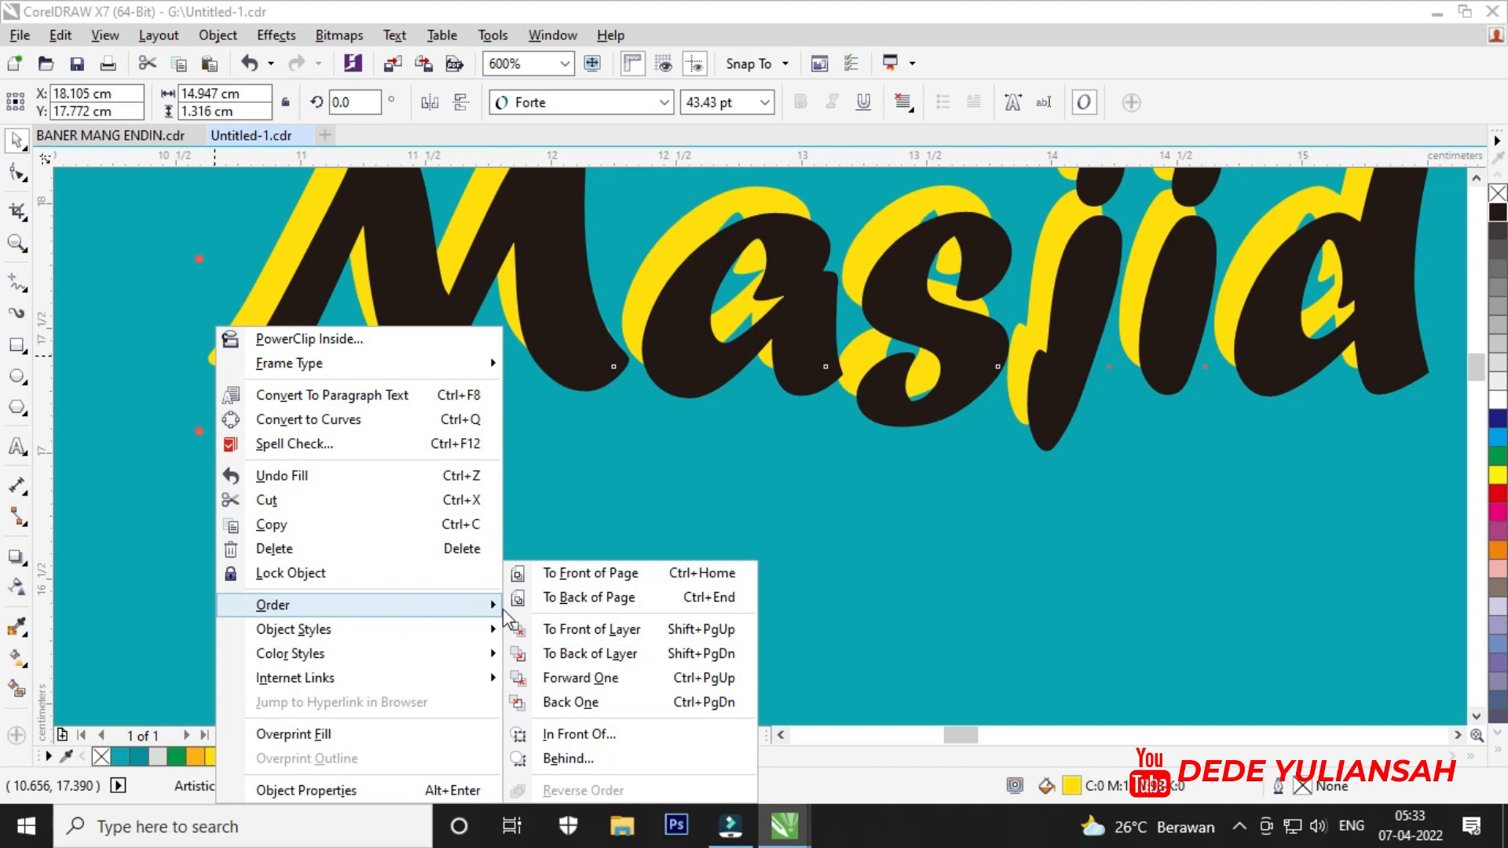
left_click(595, 574)
left_click(210, 423)
Adjust the black copy's offset so it sits closer behind the yellow mosque name text as a narrow shadow.
scroll(228, 378, "up", 2)
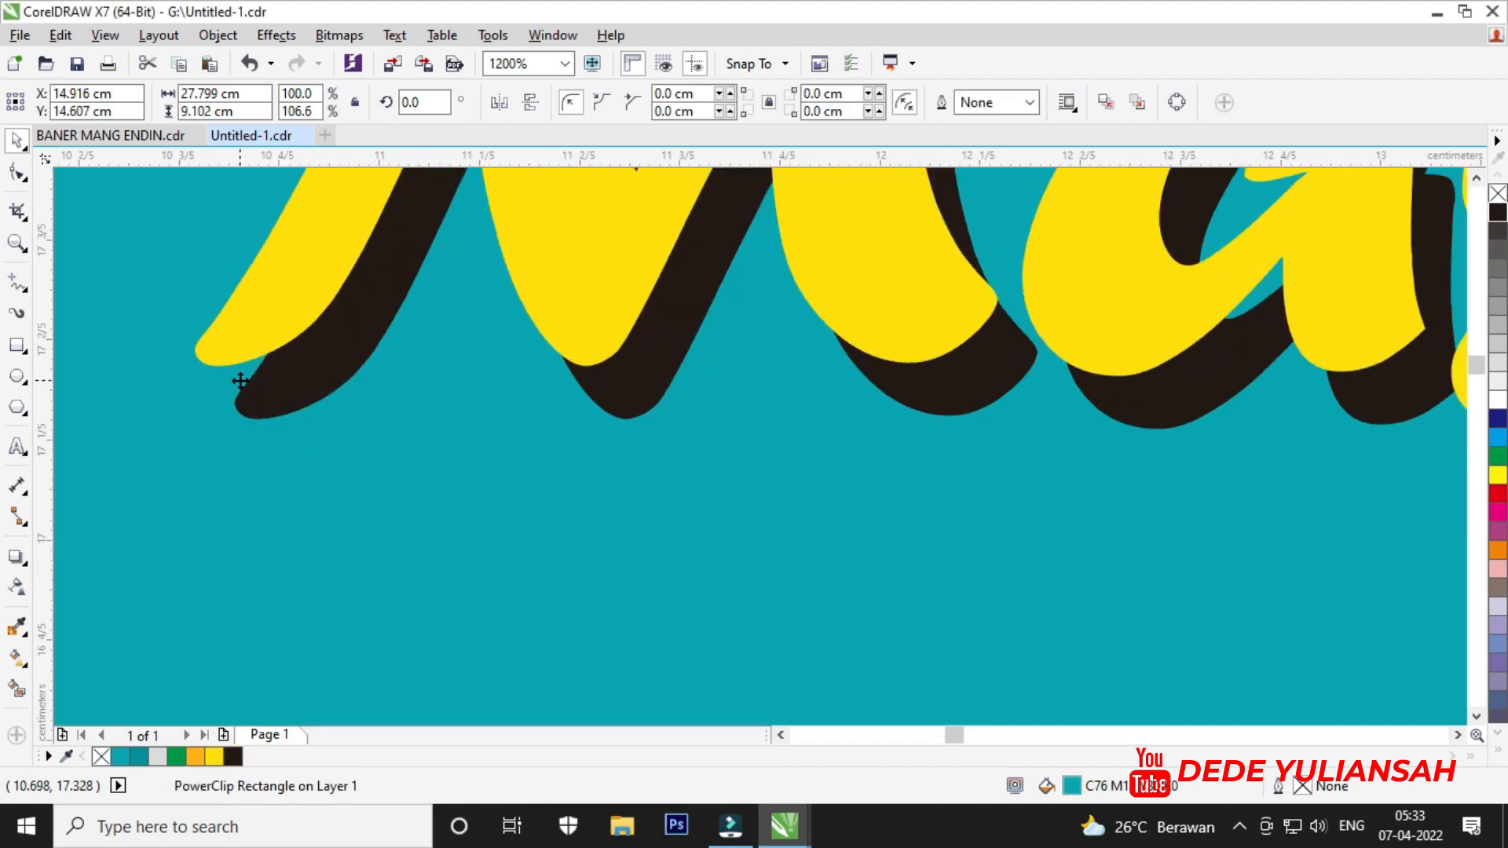
mouse_move(276, 401)
left_mouse_down()
mouse_move(277, 355)
mouse_move(259, 376)
mouse_move(275, 390)
left_mouse_up()
scroll(260, 376, "up", 2)
scroll(370, 409, "down", 6)
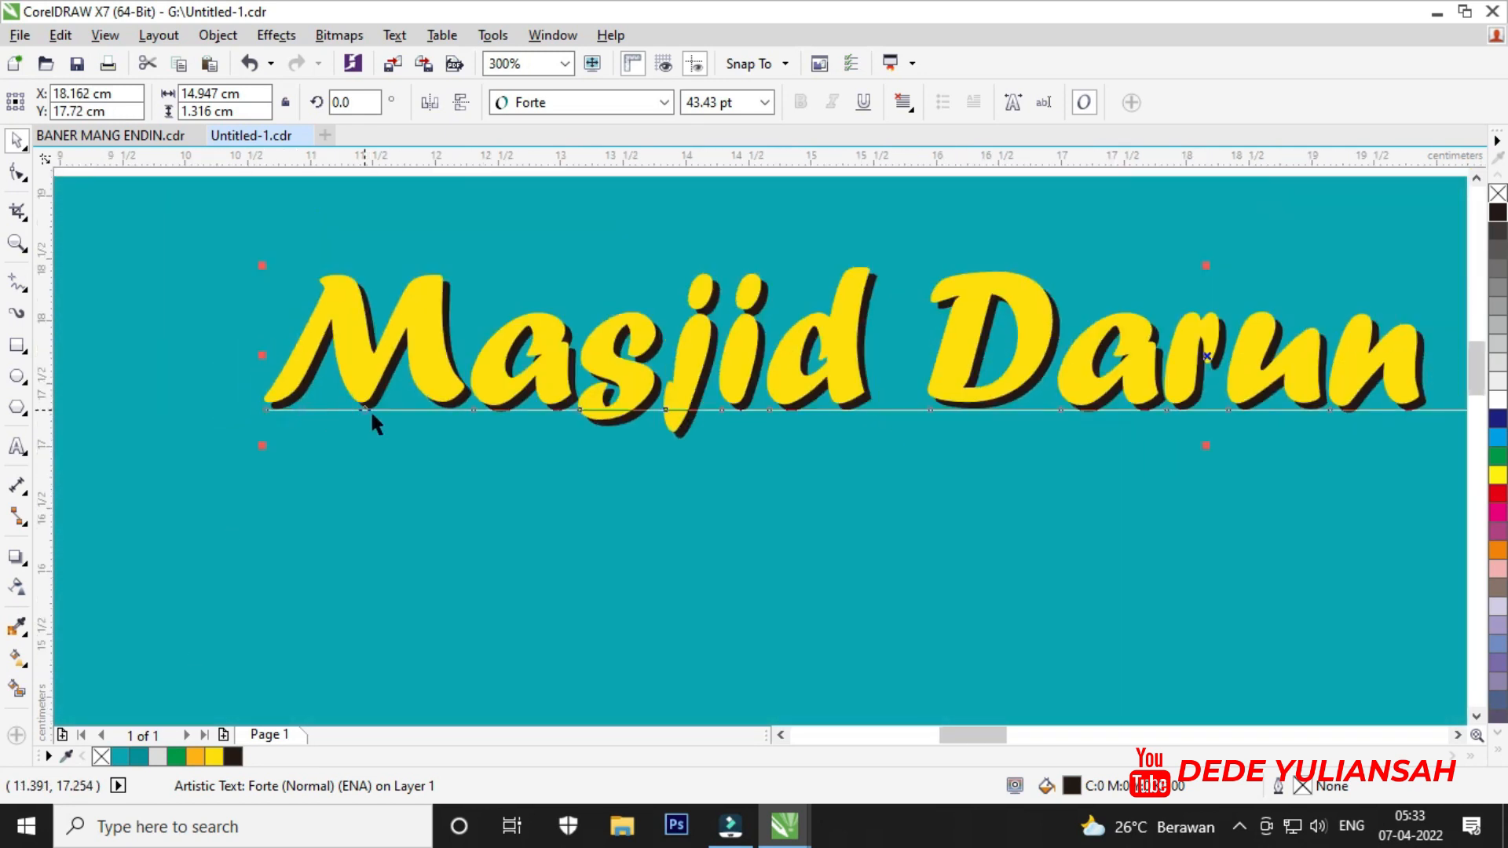
scroll(362, 398, "up", 3)
left_click_drag(443, 434, 453, 439)
scroll(647, 481, "down", 8)
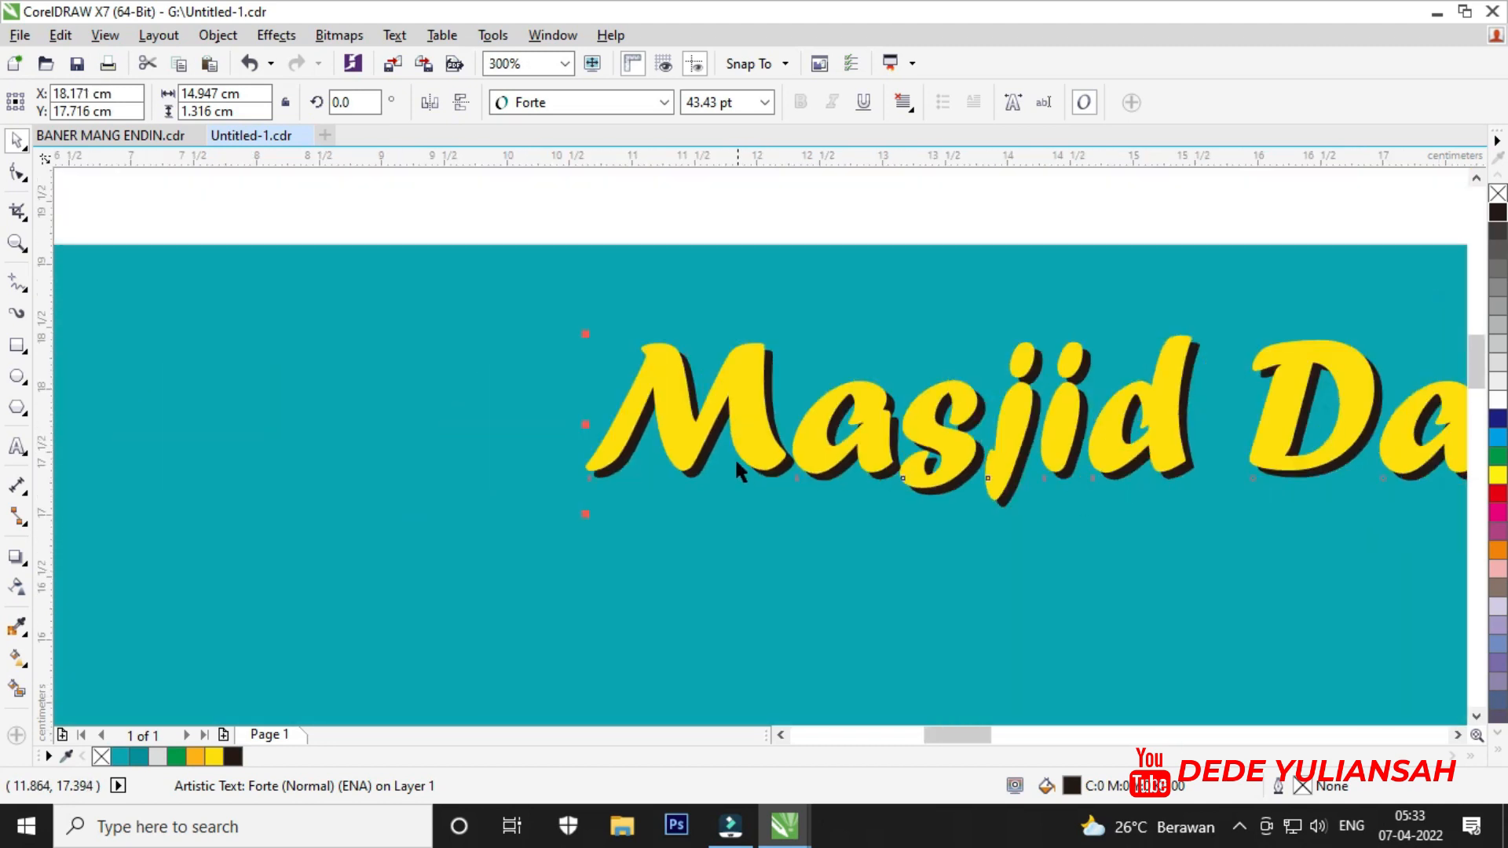
scroll(808, 387, "down", 1)
scroll(1175, 418, "up", 3)
scroll(1194, 423, "down", 1)
scroll(1195, 423, "down", 2)
left_click(844, 275)
Apply a one-step outside contour of 0.254 cm with white fill and rounded corners to the black text copy.
scroll(276, 428, "up", 3)
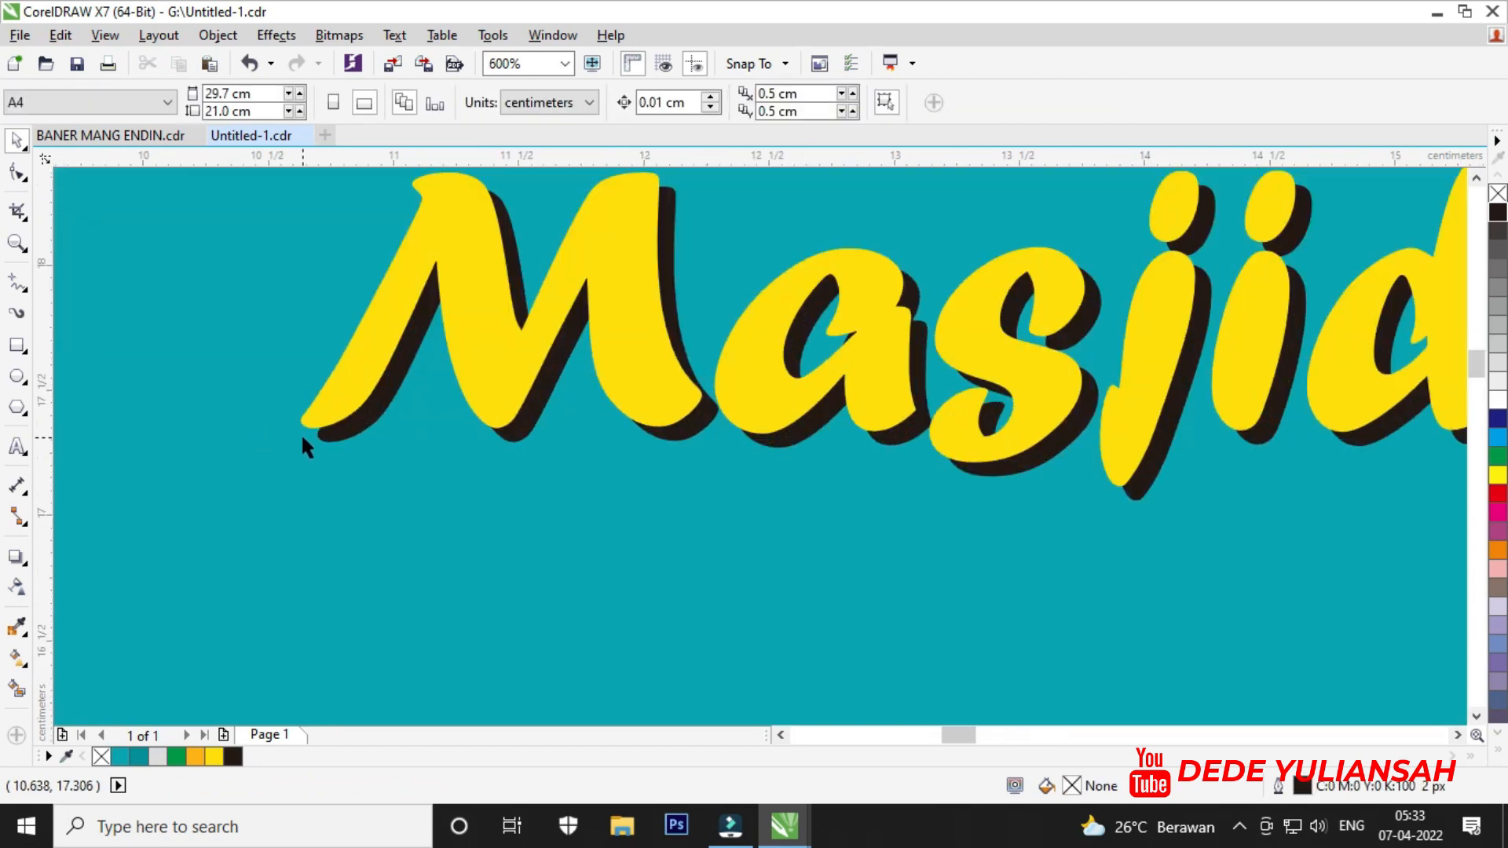
left_click(363, 437)
left_click(26, 566)
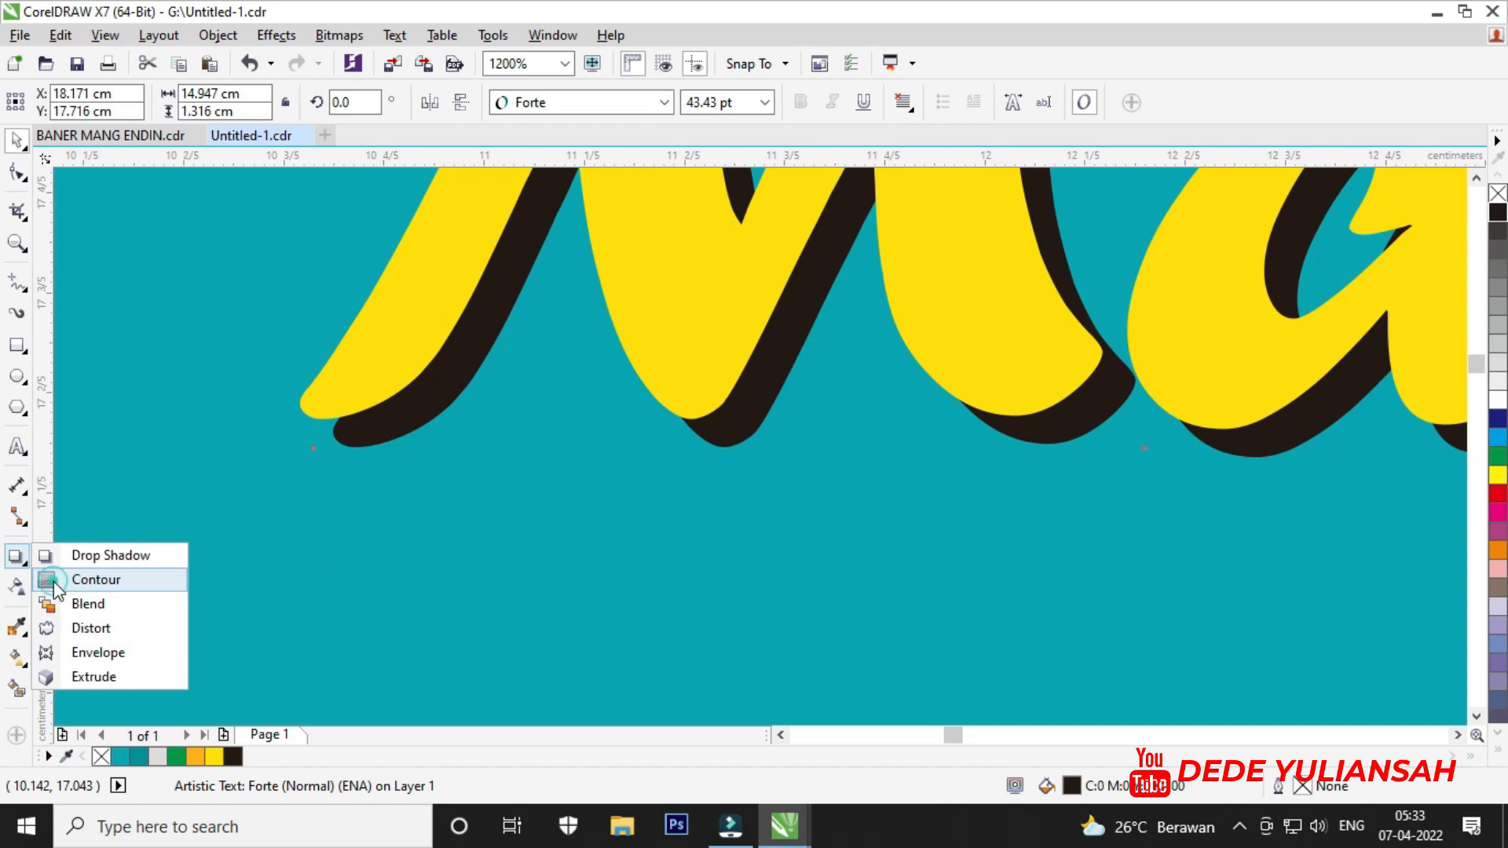
left_click(55, 581)
left_click(1001, 102)
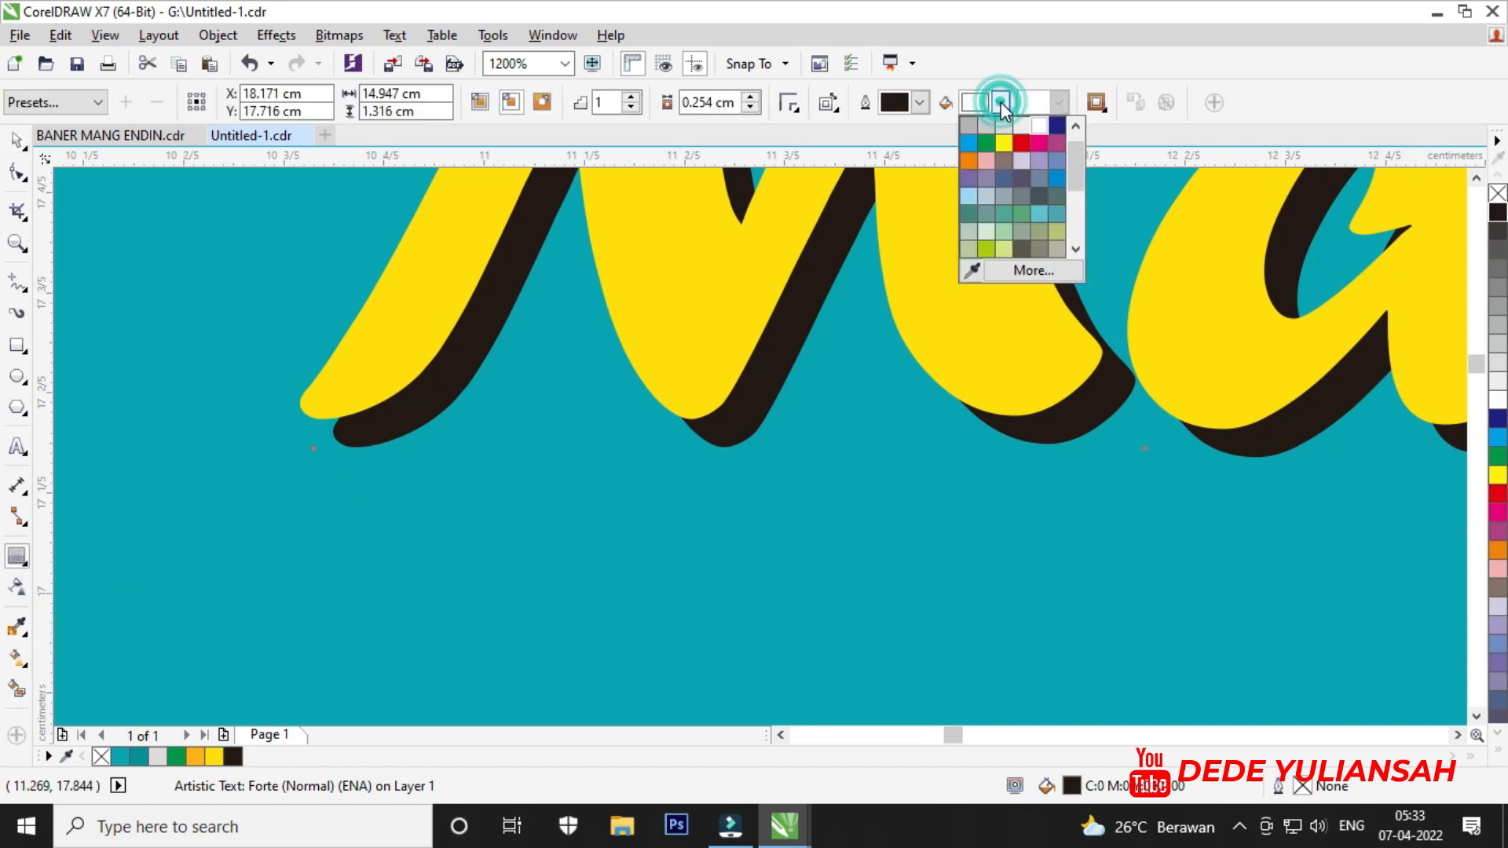
left_click(1039, 126)
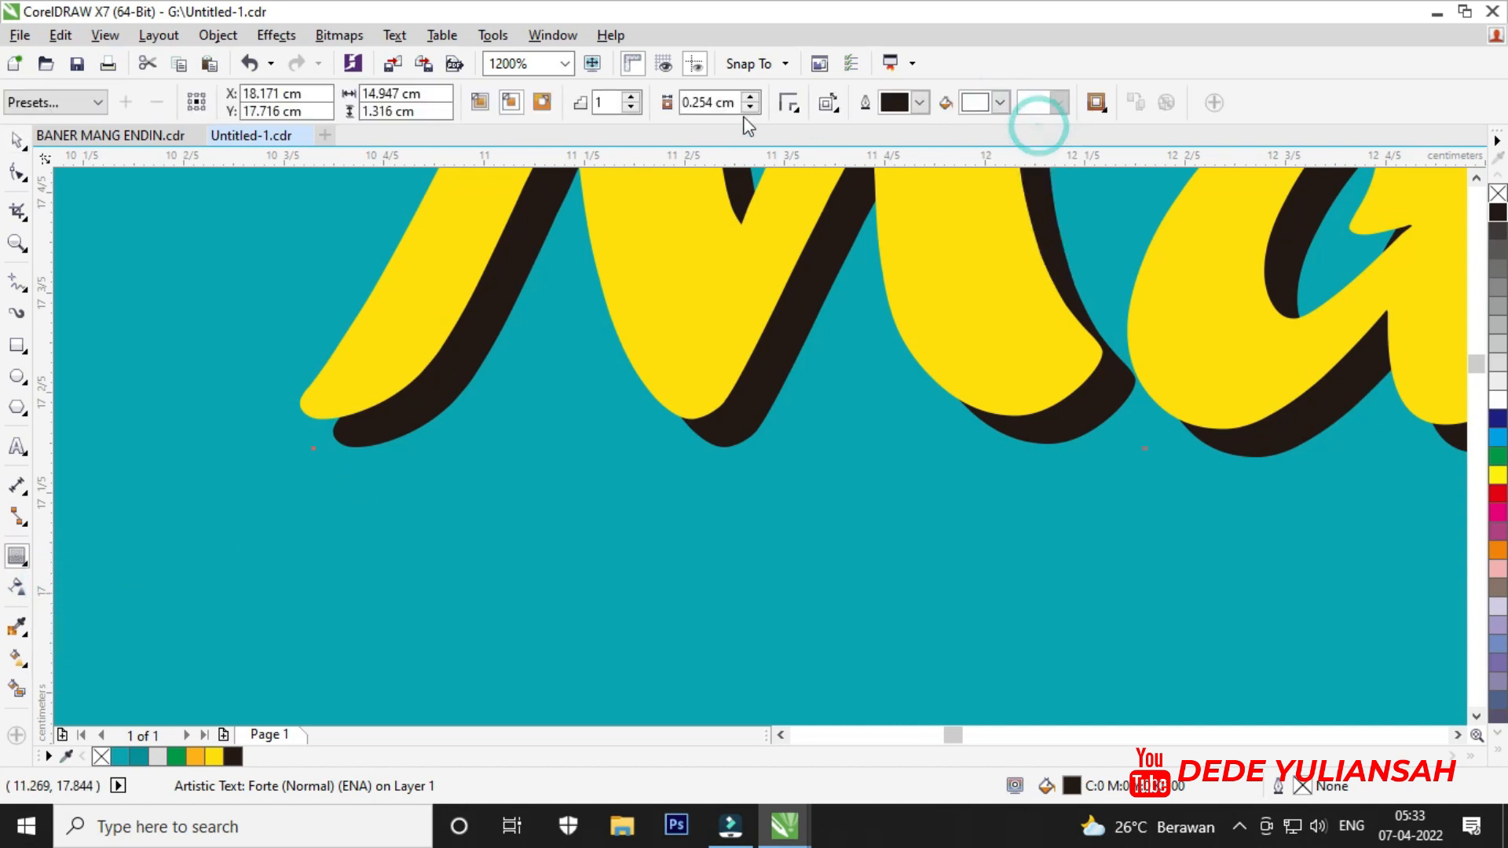
left_click(806, 113)
left_click(810, 155)
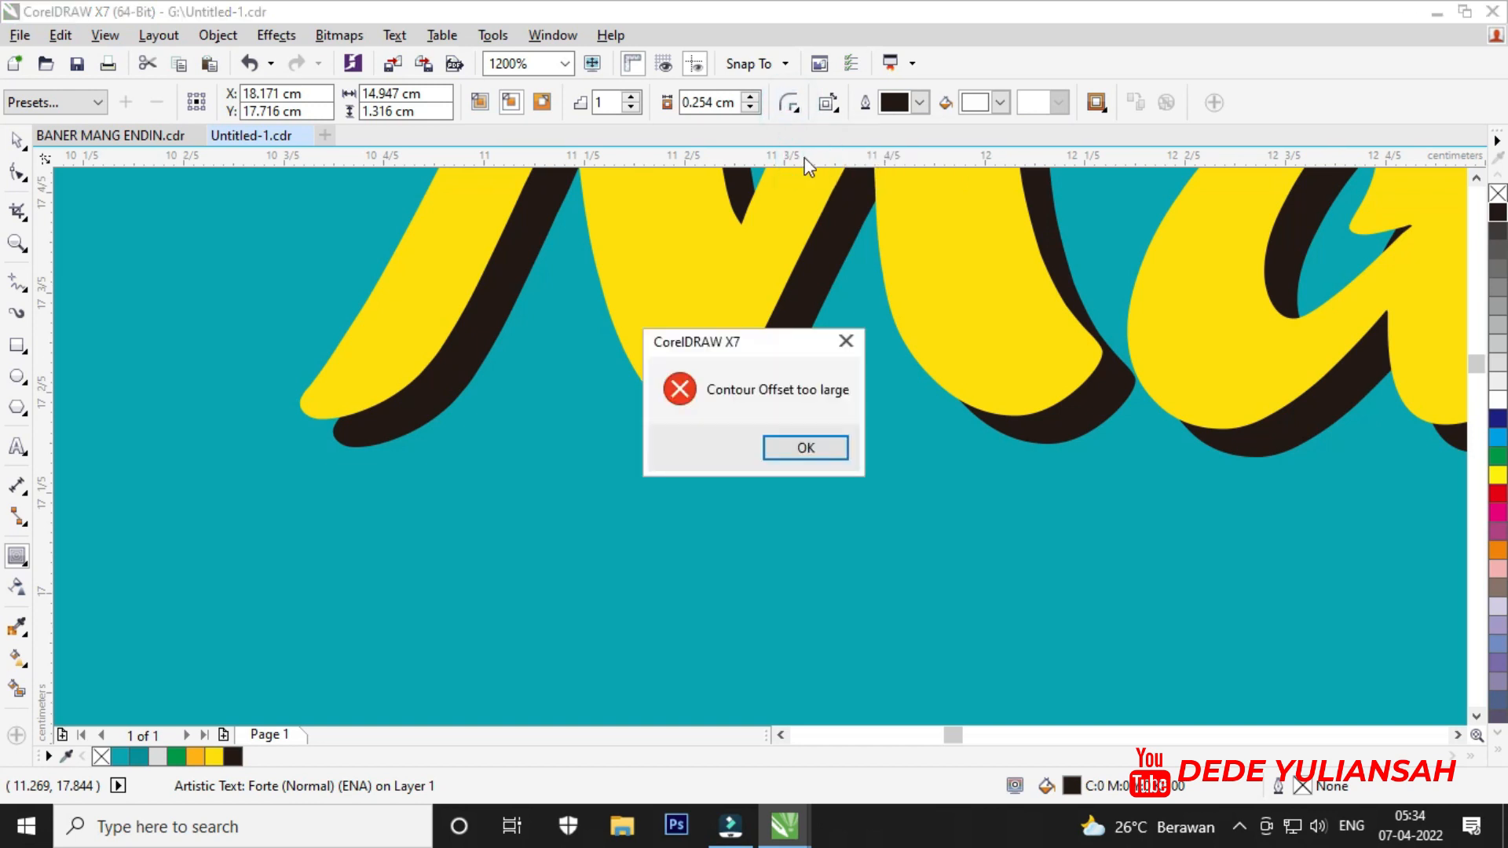
left_click(809, 448)
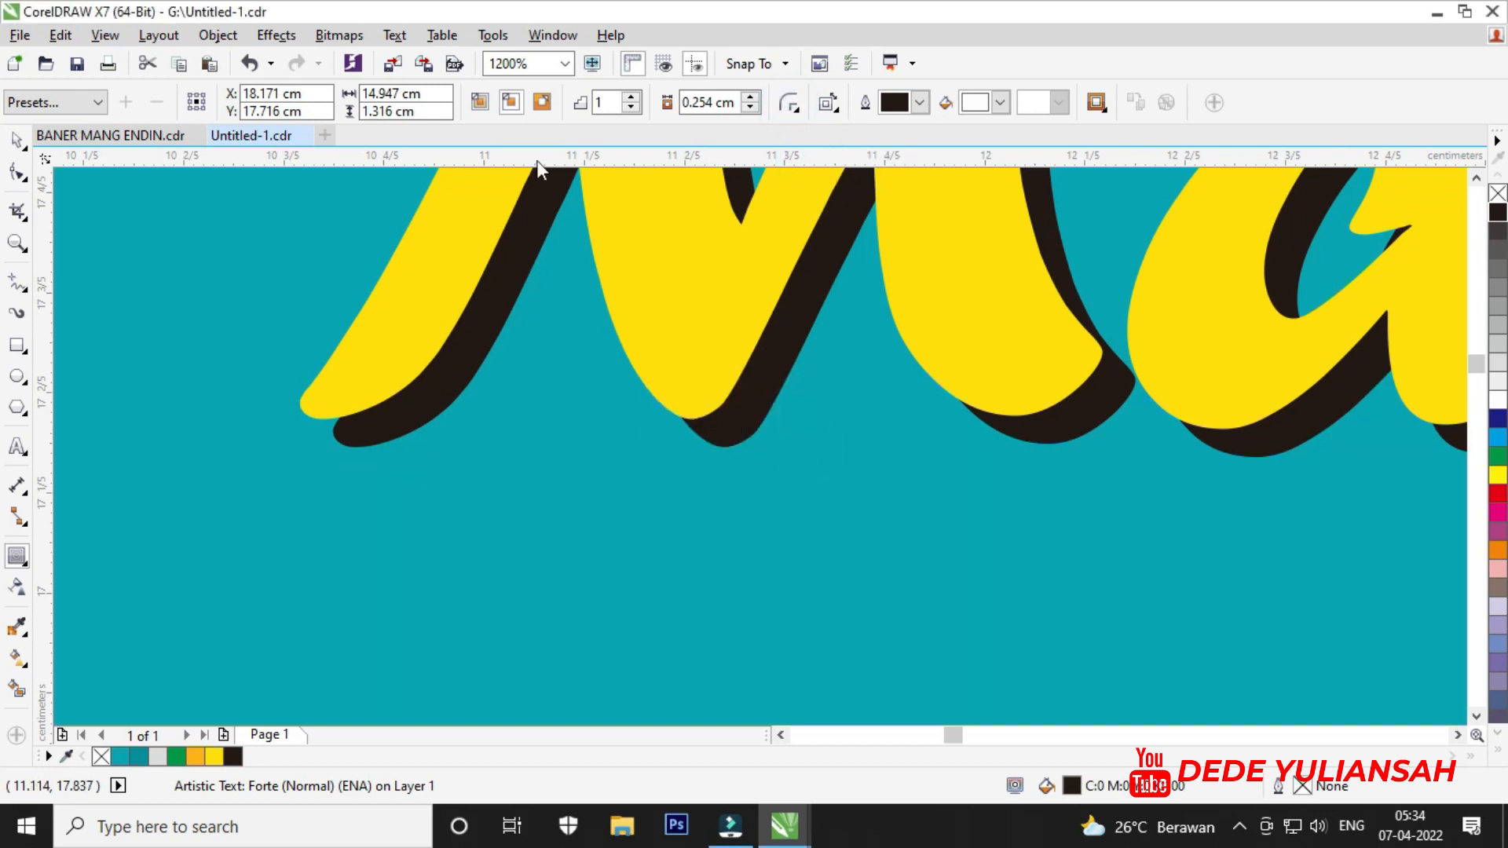
left_click(543, 103)
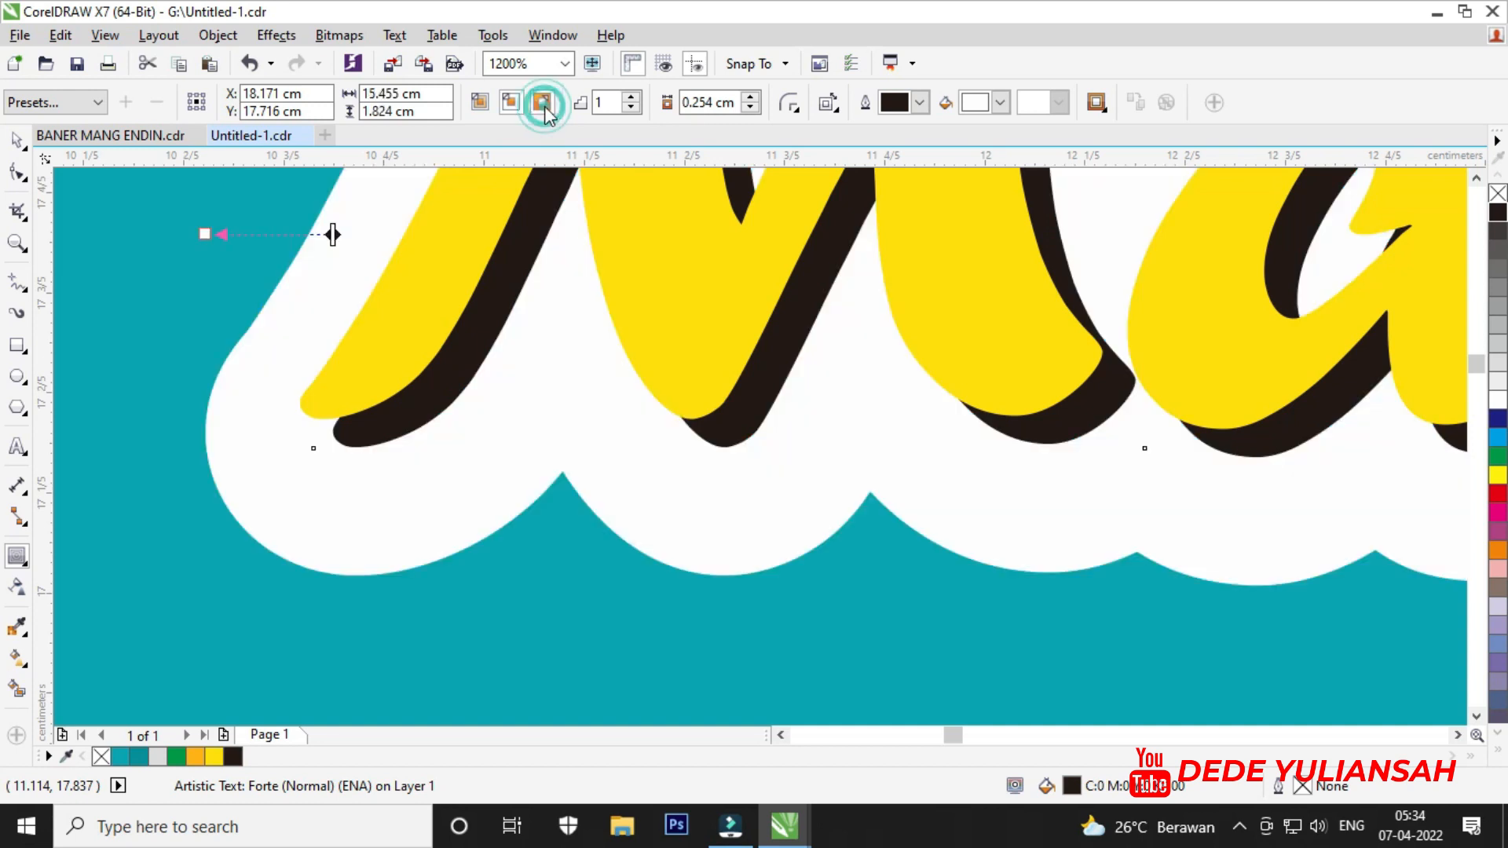
Reduce the white contour's offset around the black text to about 0.037 cm.
scroll(136, 219, "up", 1)
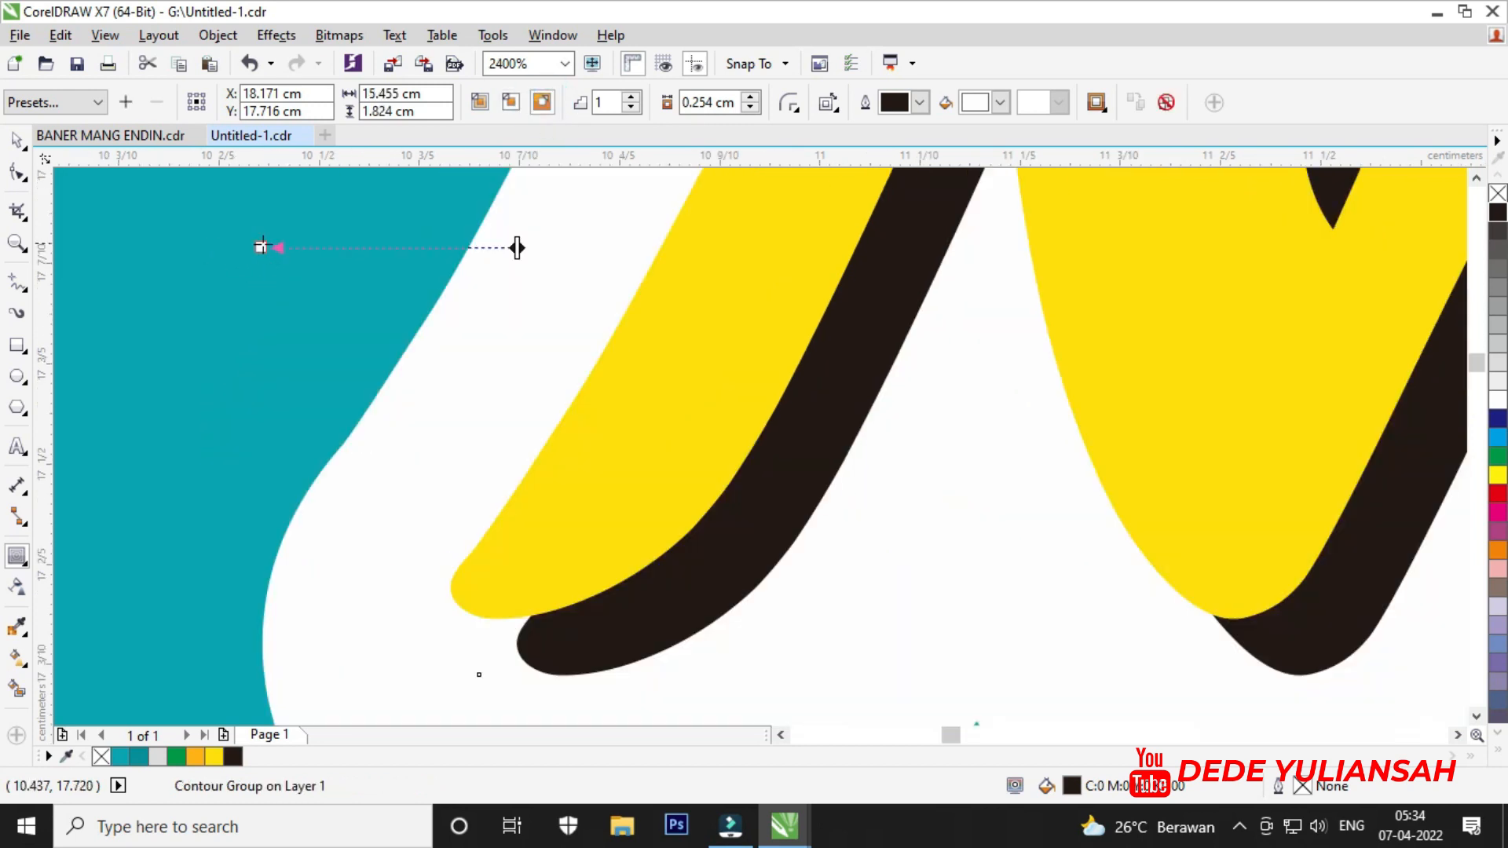
left_click_drag(388, 248, 481, 290)
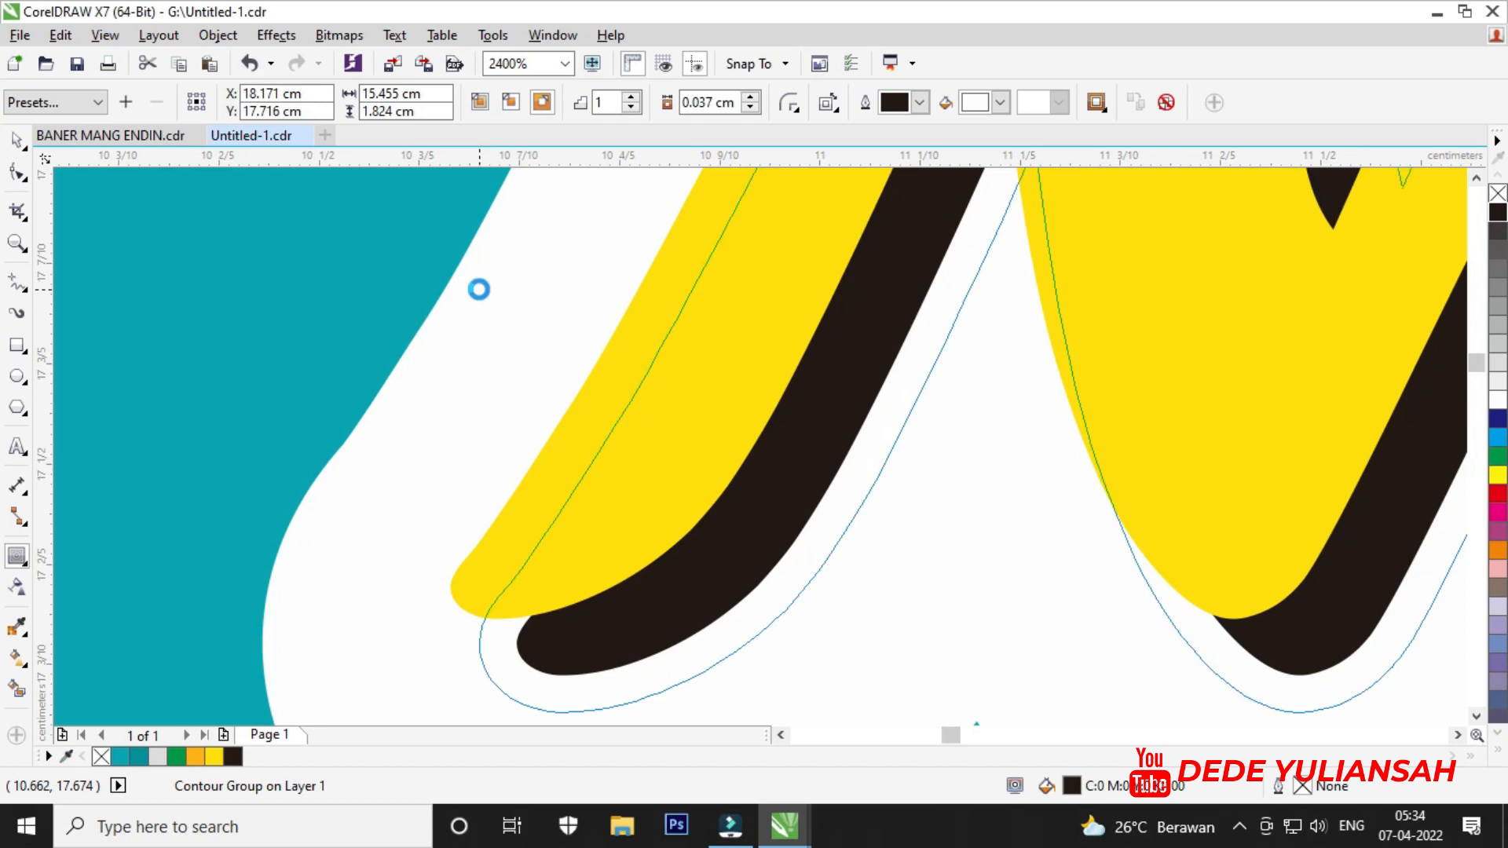
scroll(476, 289, "down", 2)
scroll(477, 297, "down", 2)
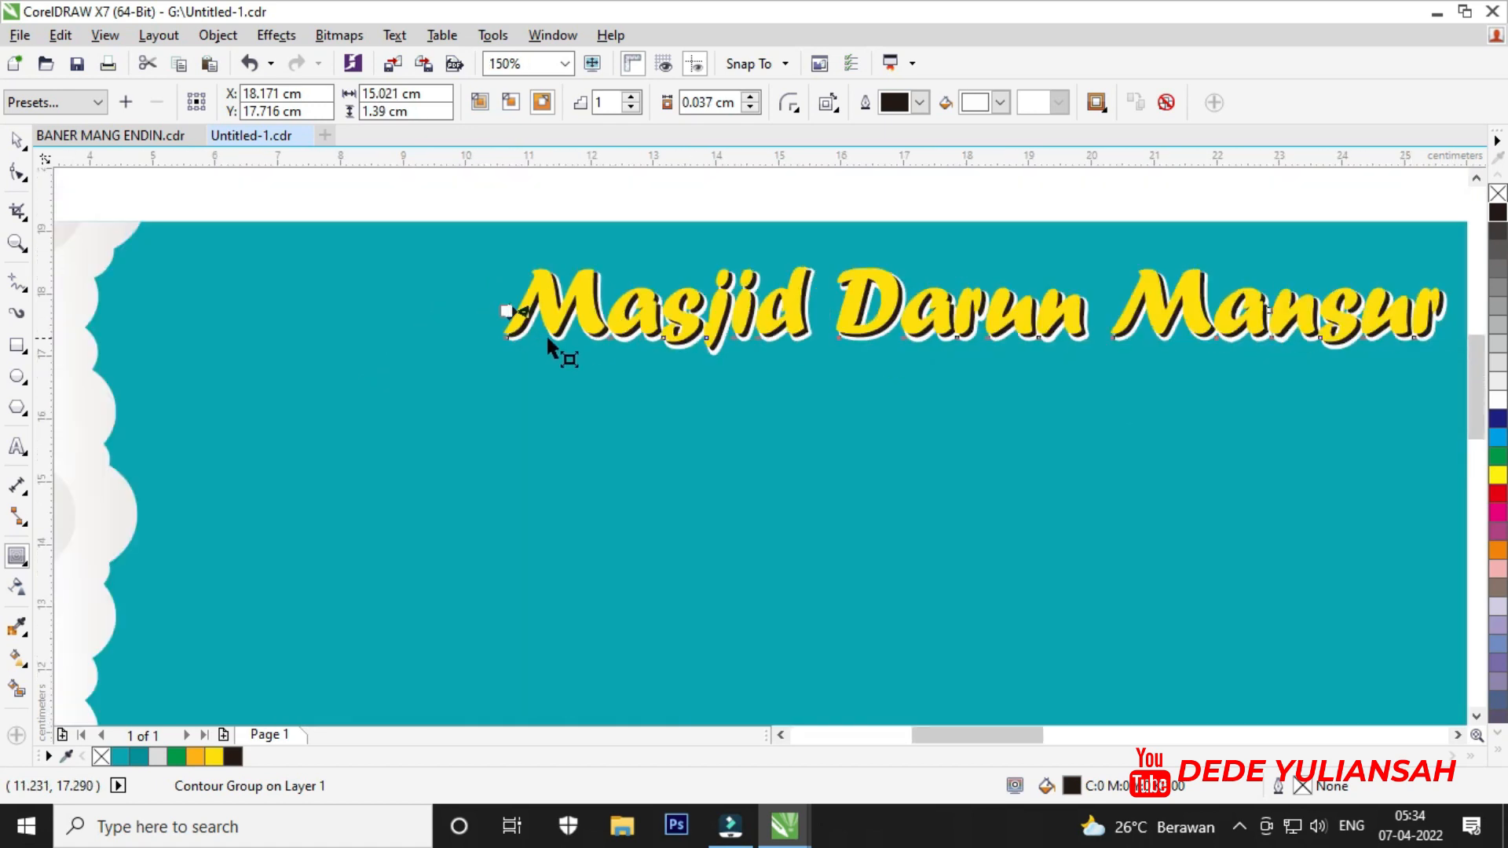
Break the contour group apart to separate the white outline from the black text copy.
scroll(507, 315, "up", 3)
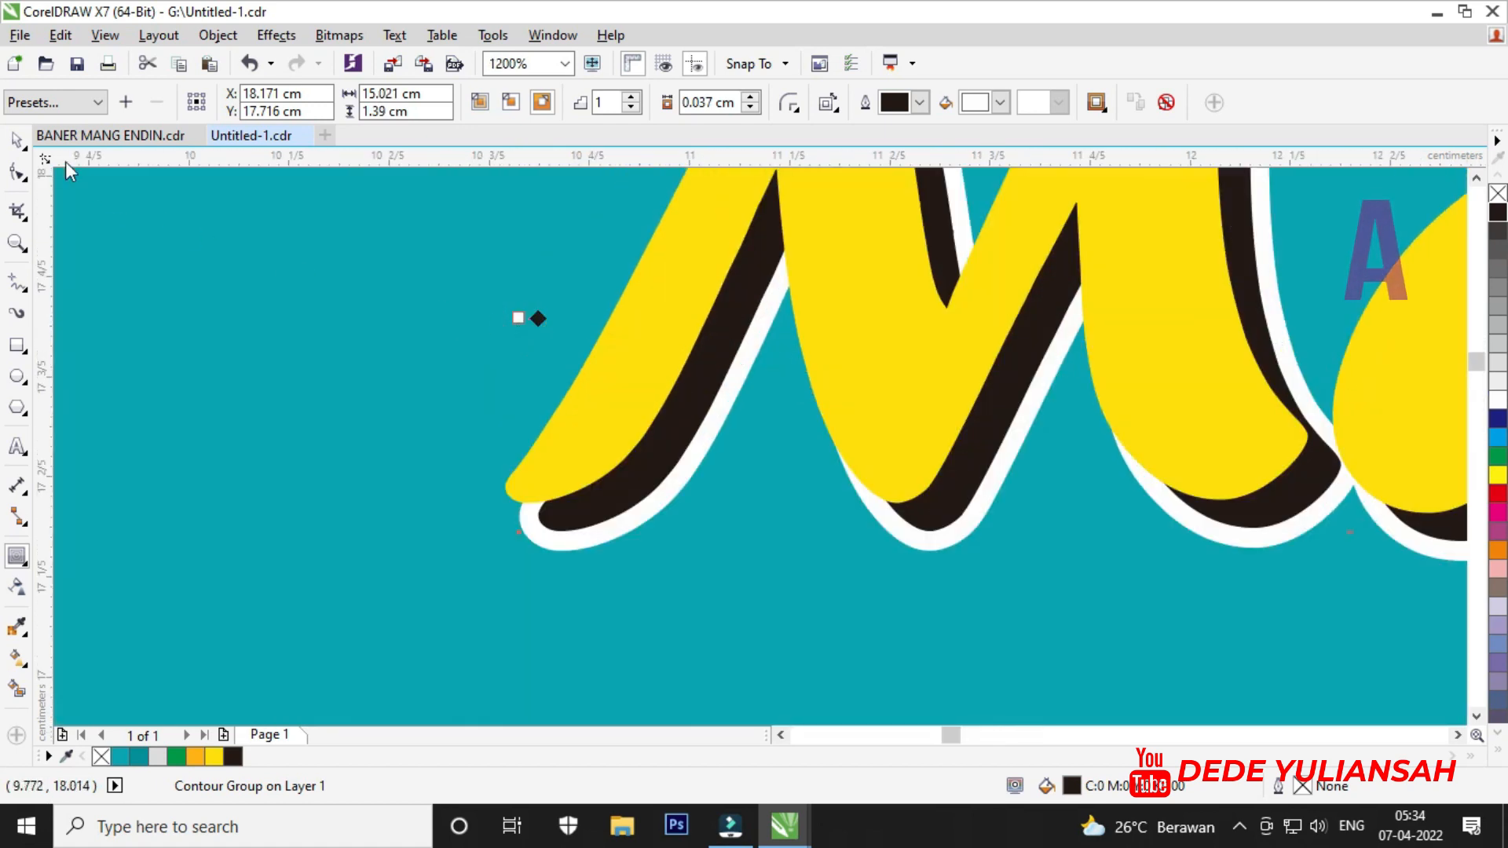
left_click(17, 142)
scroll(646, 529, "up", 2)
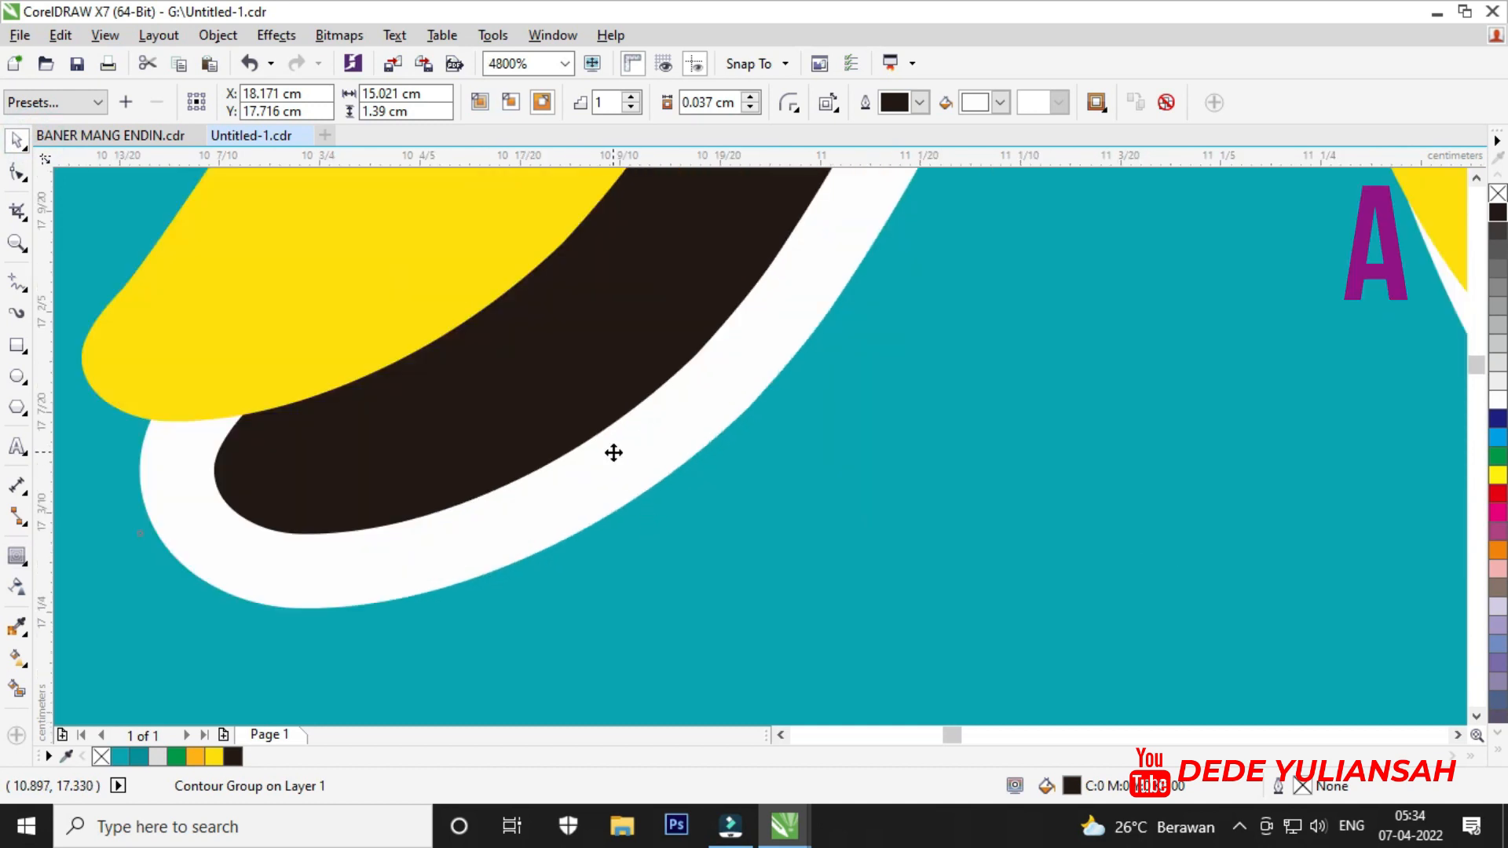
right_click(613, 456)
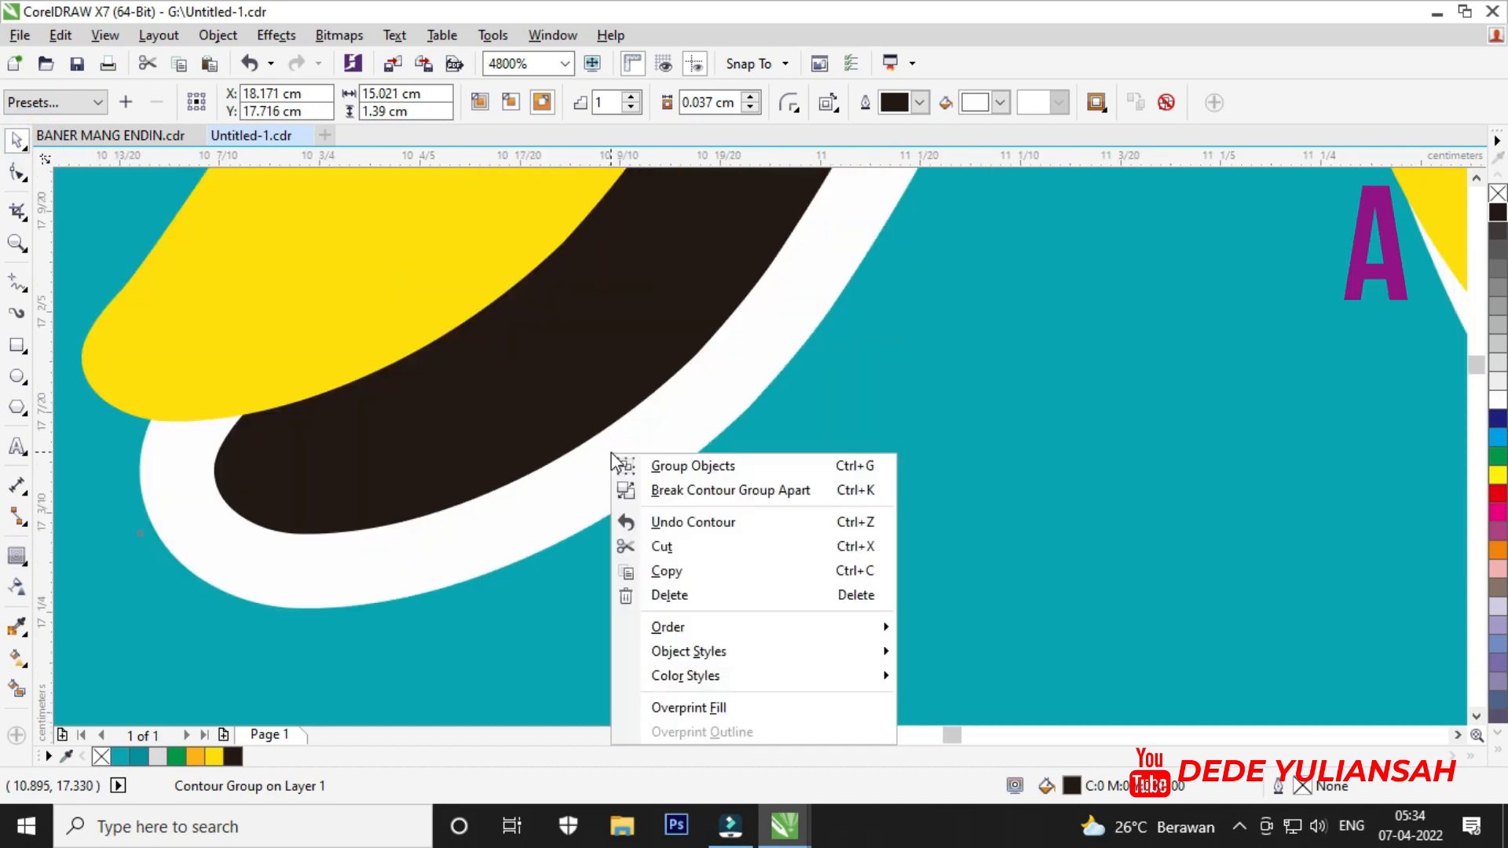
left_click(686, 492)
Shift the white outline curve slightly down and right behind the black text, centring it at about X 18.187 cm, Y 17.701 cm.
left_click(778, 516)
mouse_move(643, 465)
left_mouse_down()
mouse_move(674, 487)
mouse_move(751, 495)
mouse_move(762, 514)
mouse_move(620, 484)
left_mouse_up()
scroll(680, 484, "down", 4)
scroll(759, 482, "up", 3)
scroll(763, 514, "down", 3)
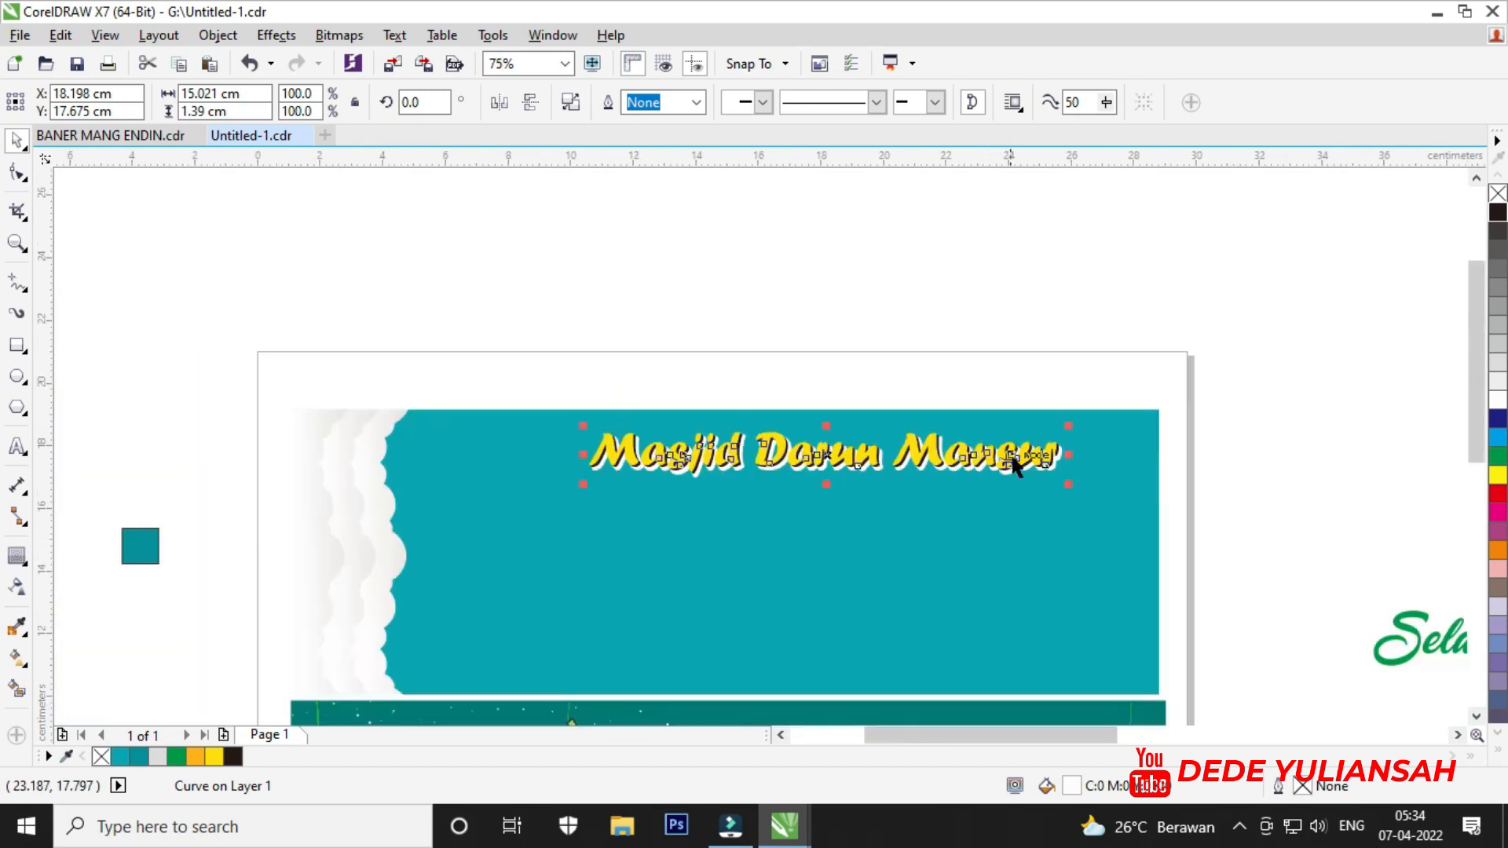
scroll(1014, 463, "up", 10)
left_click_drag(886, 455, 875, 433)
scroll(875, 432, "down", 8)
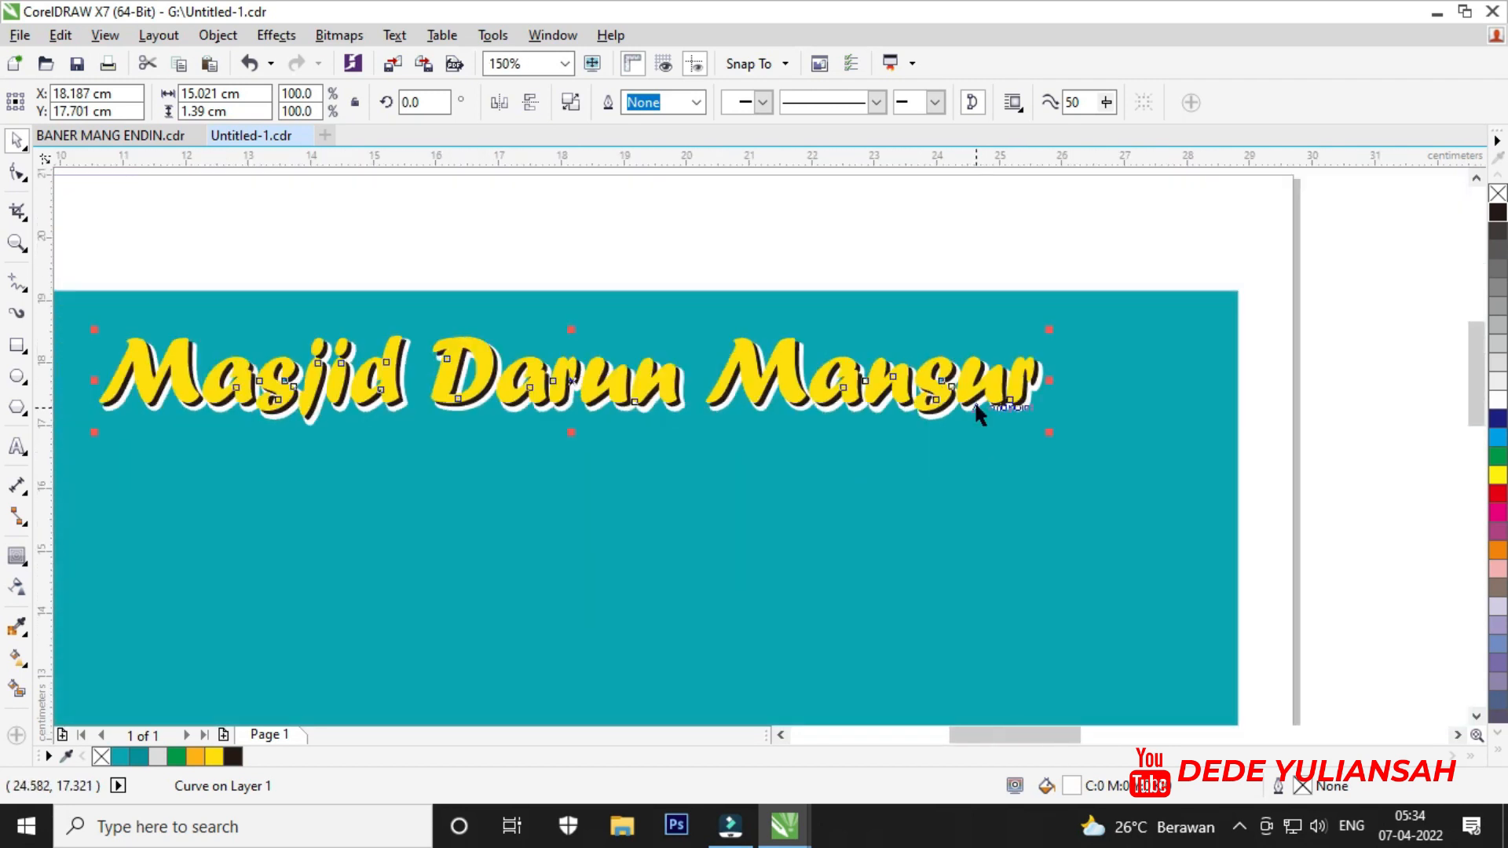
left_click(754, 236)
Add the artistic text "Mengucapkan" below the mosque name in the teal rectangle.
scroll(1013, 268, "down", 2)
scroll(743, 341, "up", 2)
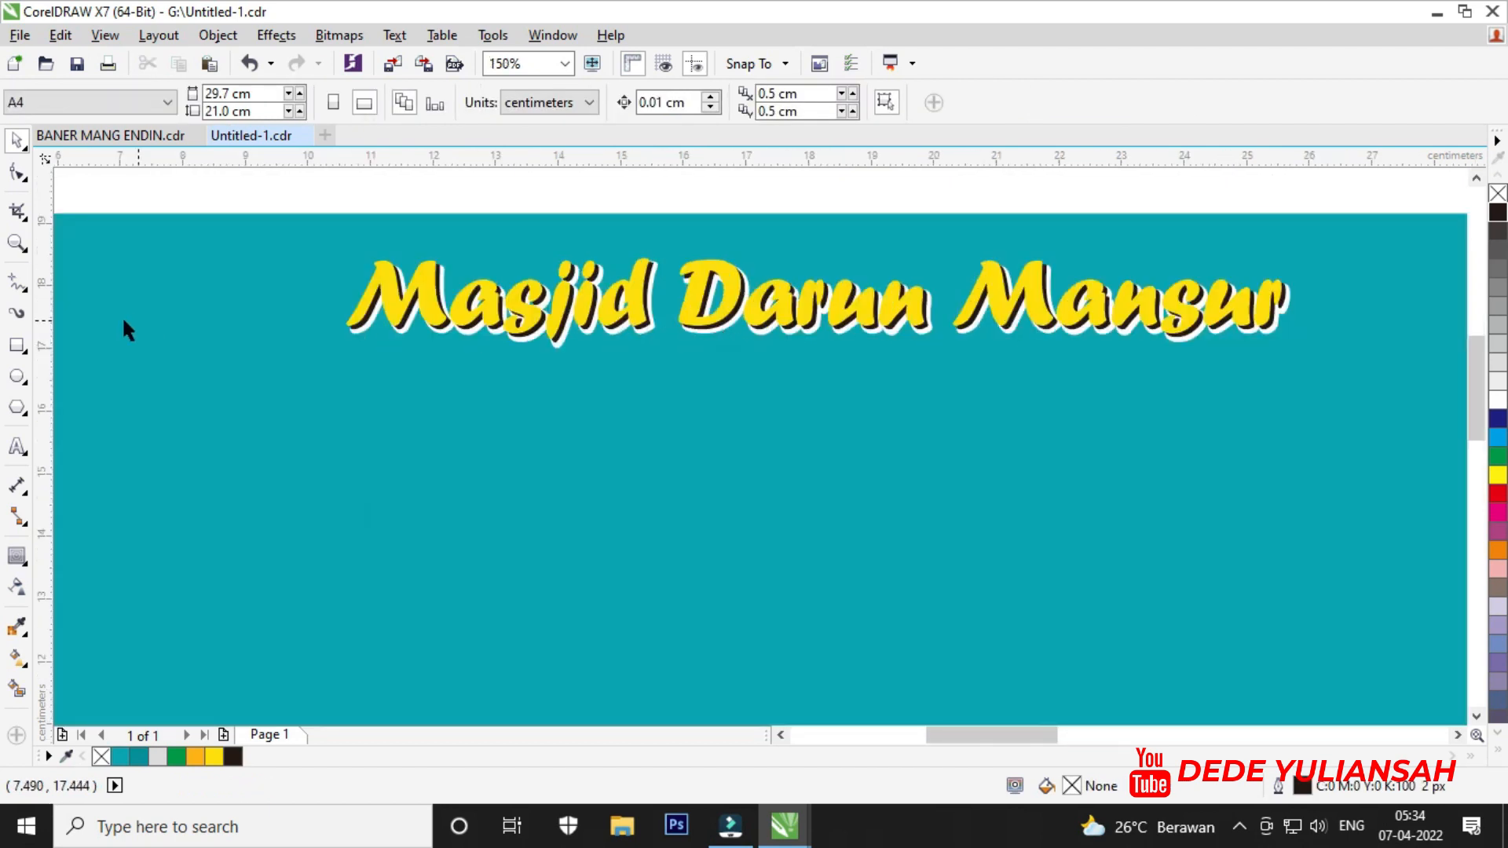
left_click(19, 447)
left_click(770, 436)
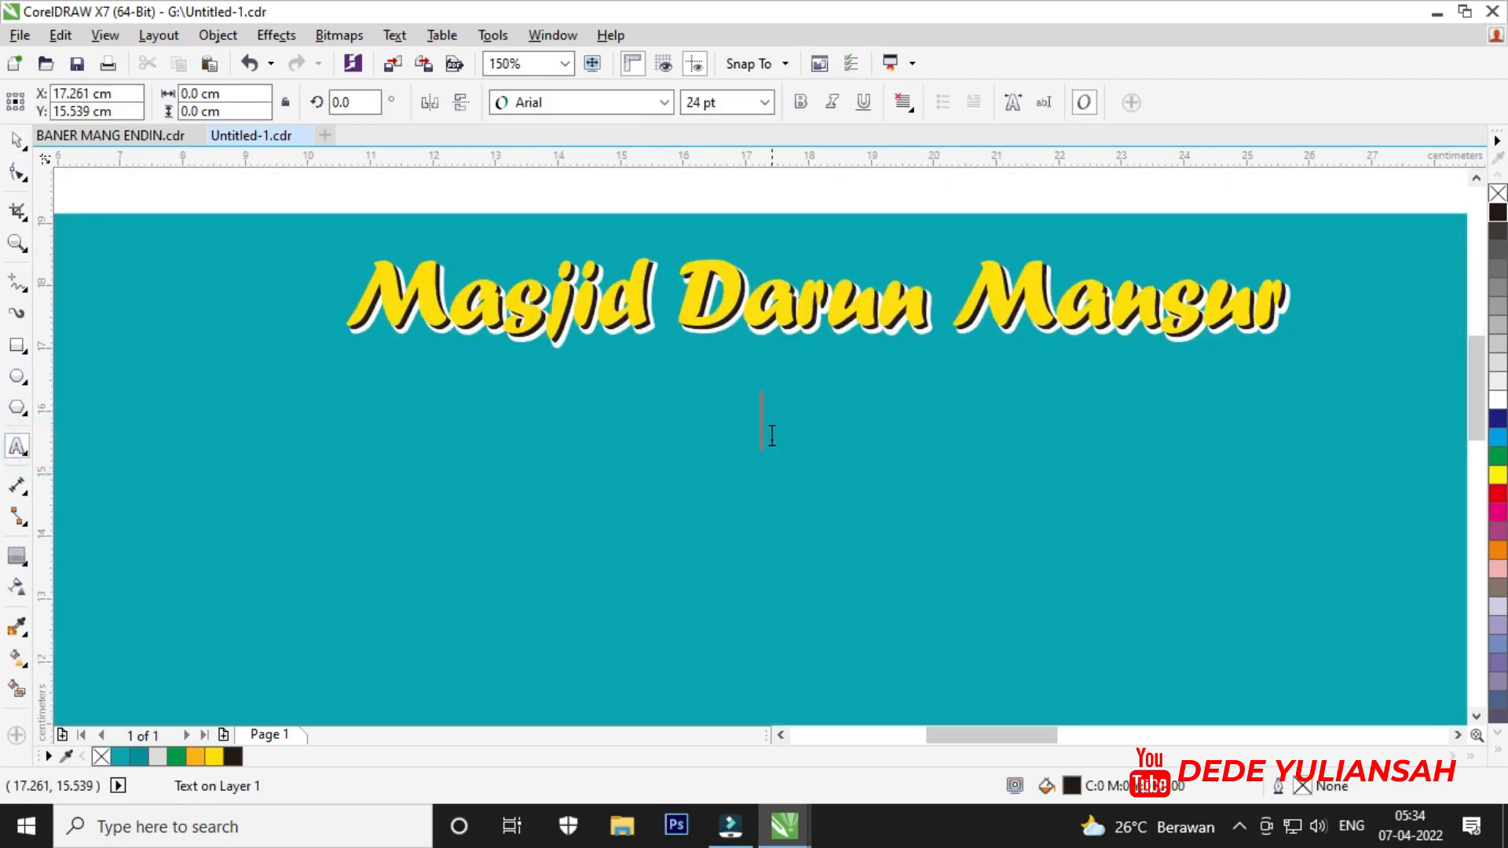
type("Mengu")
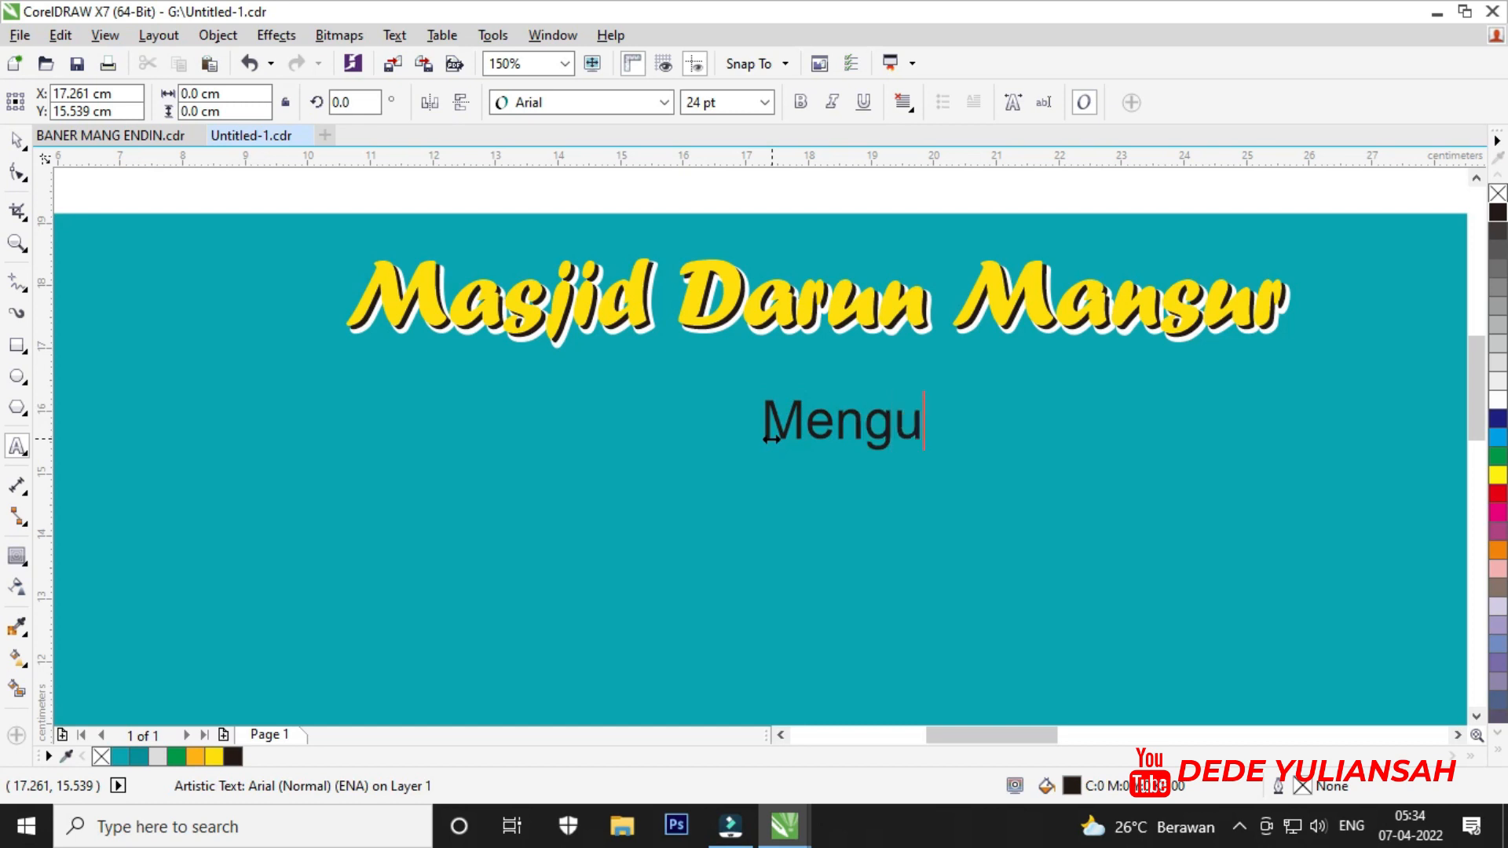
type("capkan")
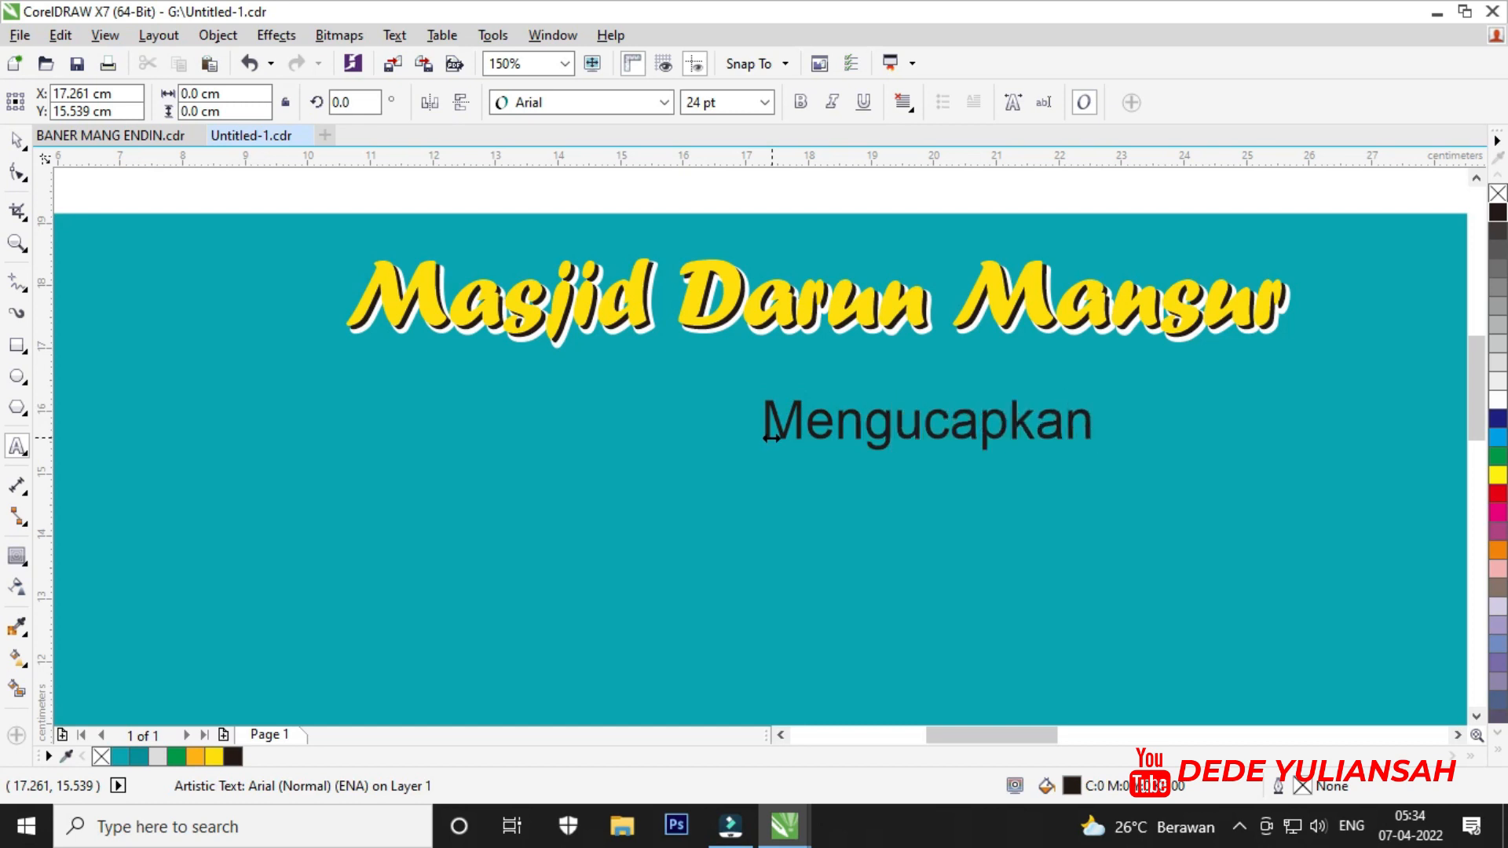
Set the font of the "Mengucapkan" text to Berkshire Swash.
left_click(15, 140)
left_click(577, 98)
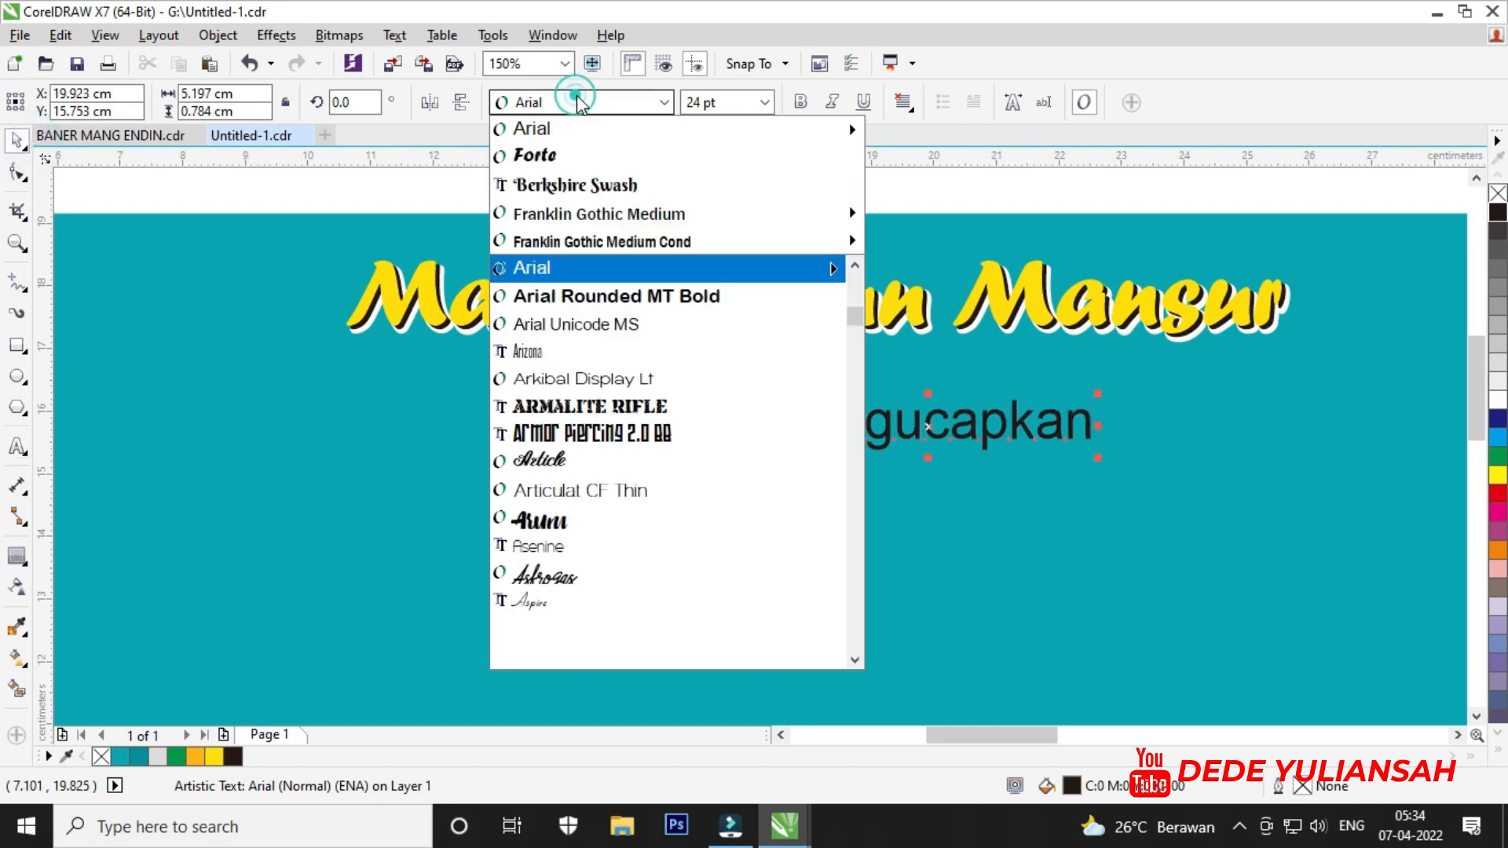
left_click(611, 187)
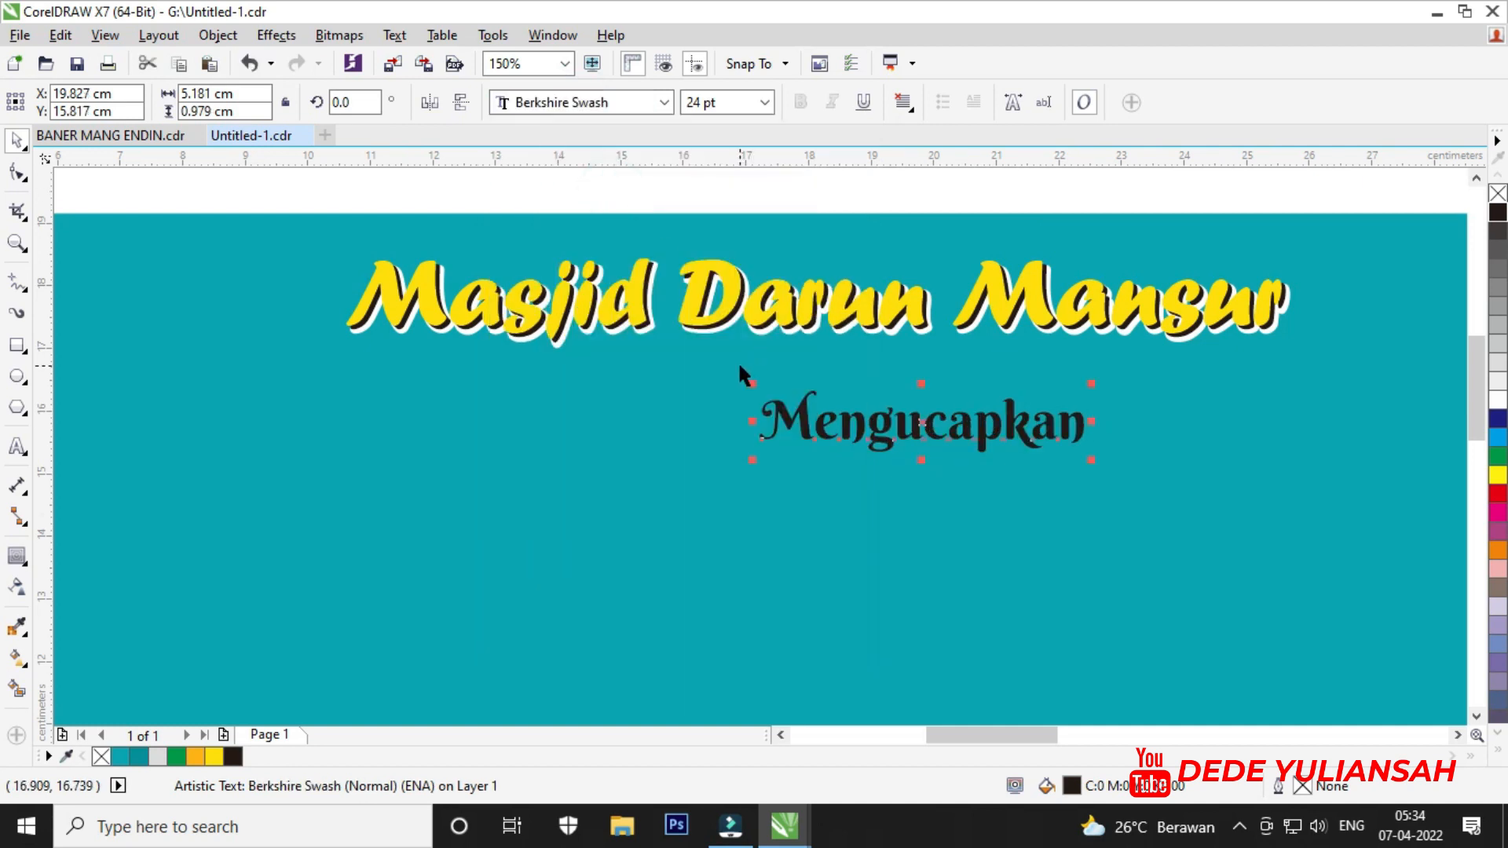
Move "Mengucapkan" up and left beneath the mosque name, centring it at about X 18.531 cm, Y 16.333 cm.
scroll(737, 361, "down", 3)
scroll(775, 362, "up", 2)
left_click_drag(794, 391, 750, 380)
scroll(731, 361, "up", 4)
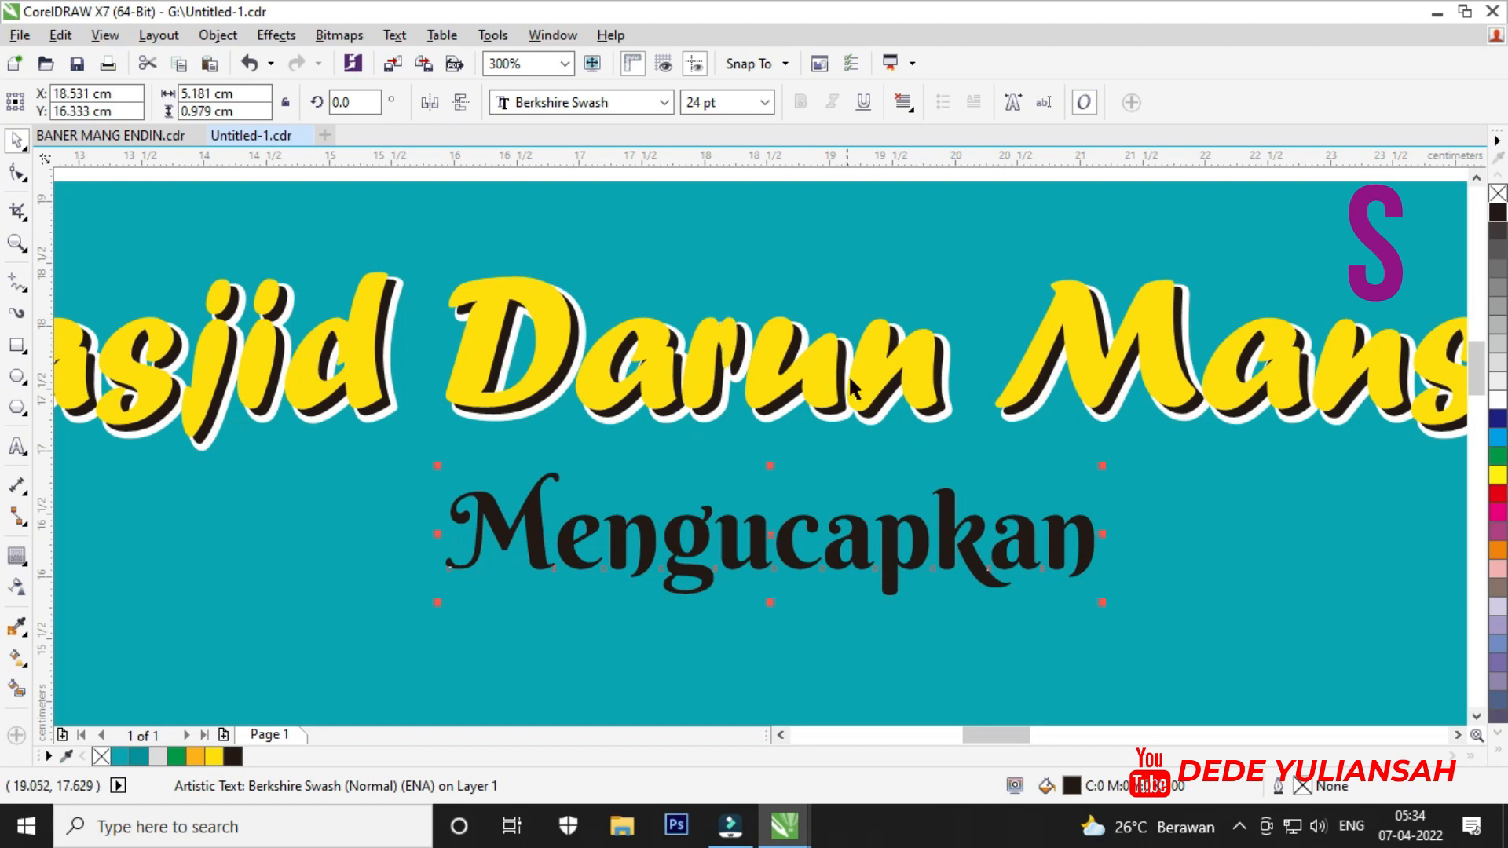
scroll(799, 385, "down", 4)
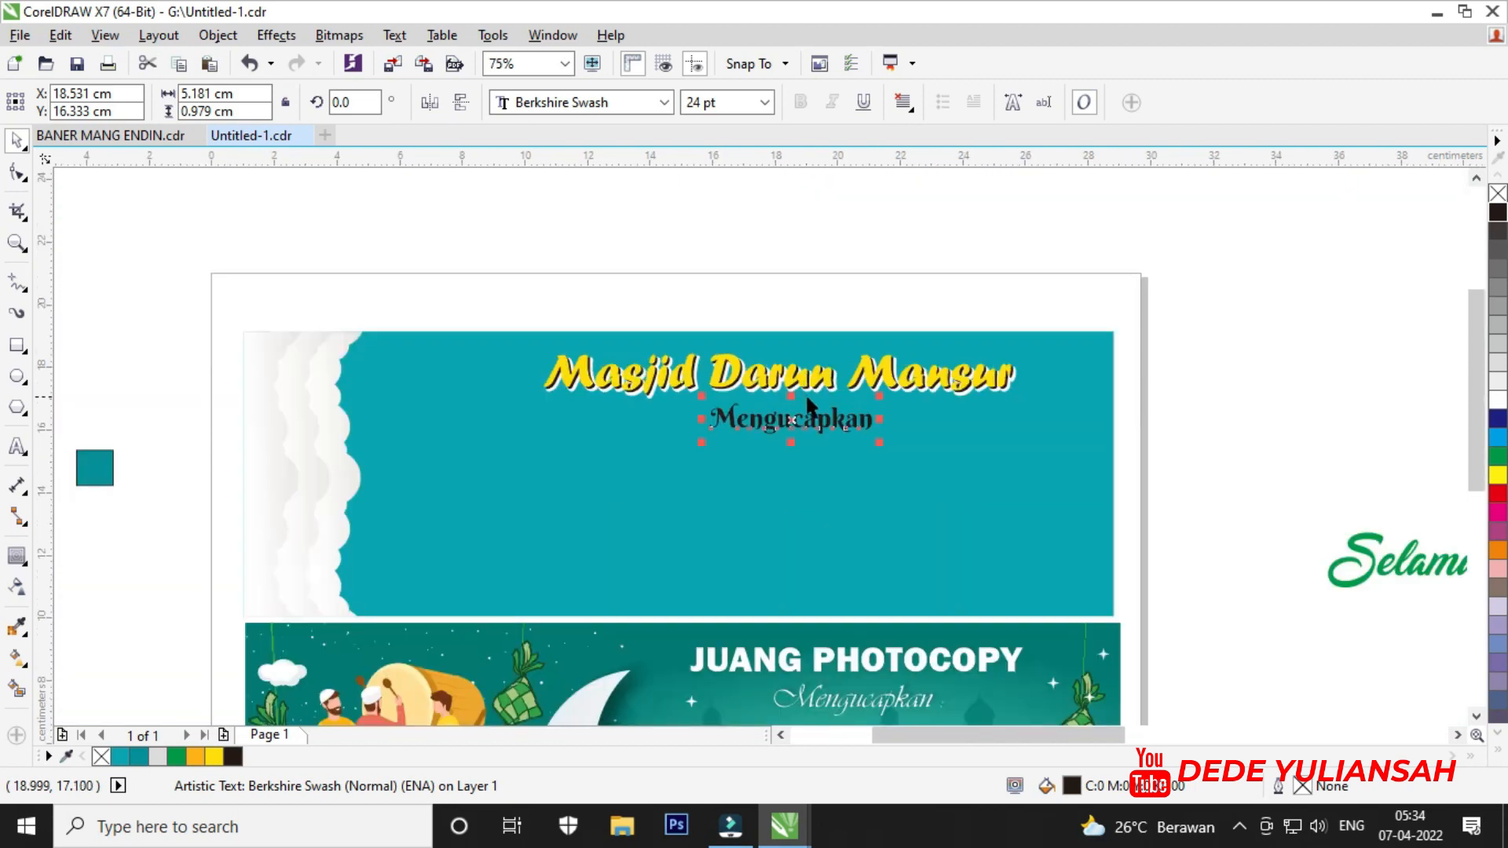
Correct the yellow mosque name text from "Darun" to "Darul".
scroll(831, 409, "up", 4)
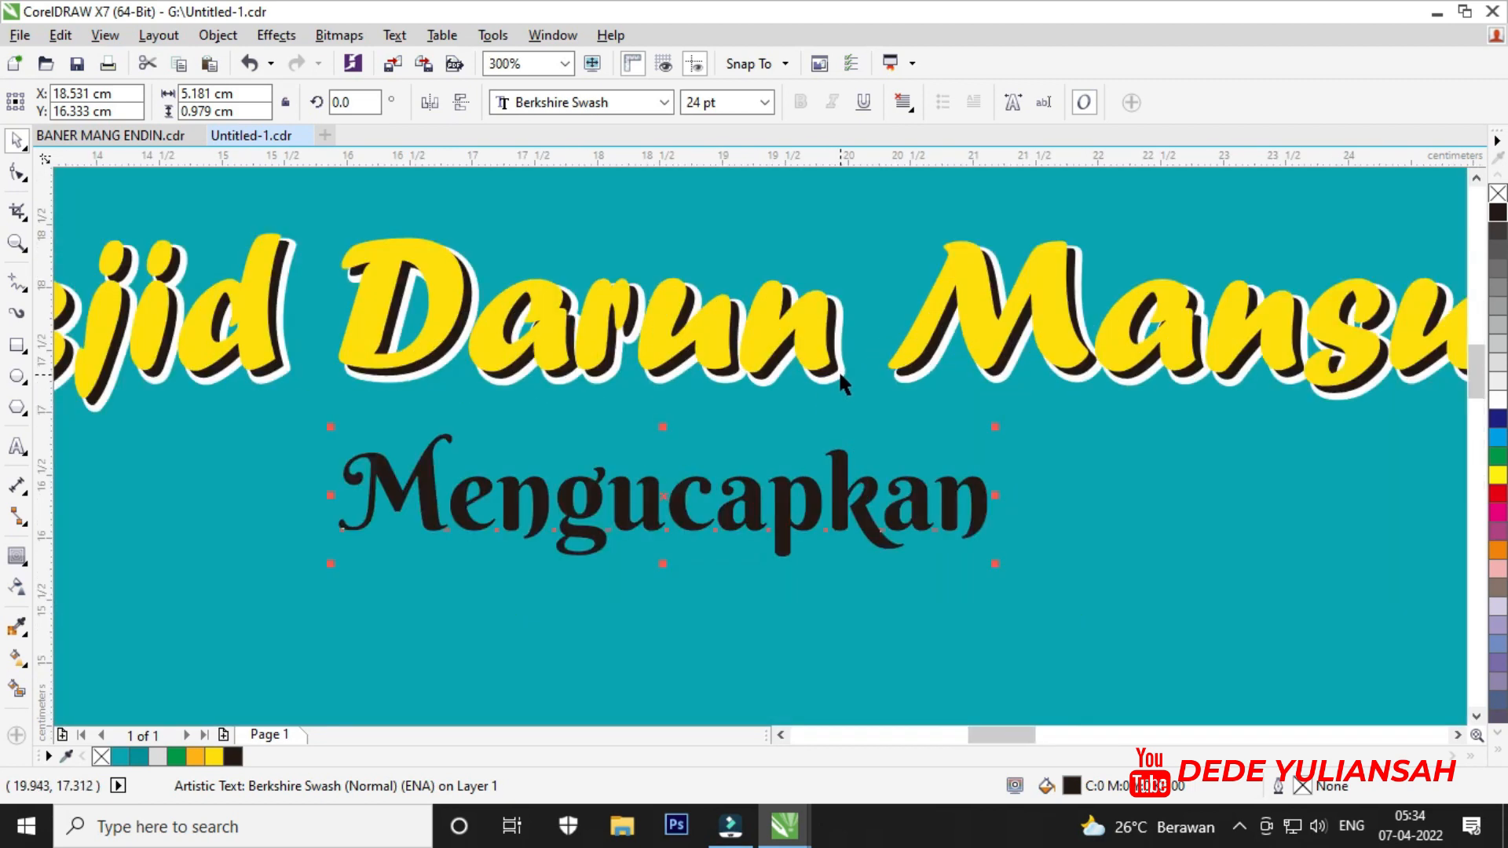
double_click(804, 338)
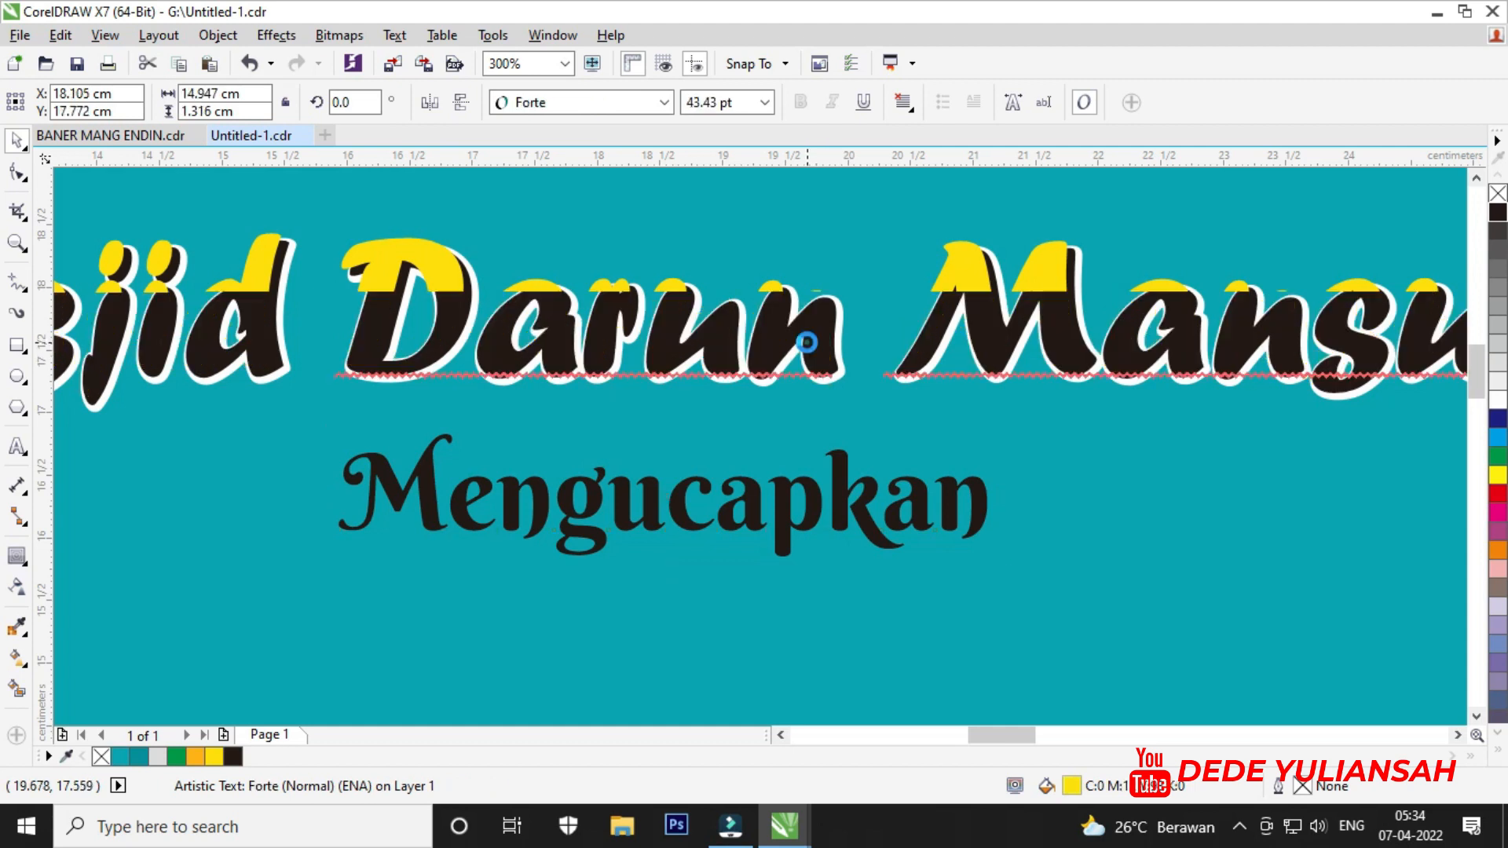
left_click_drag(807, 342, 780, 334)
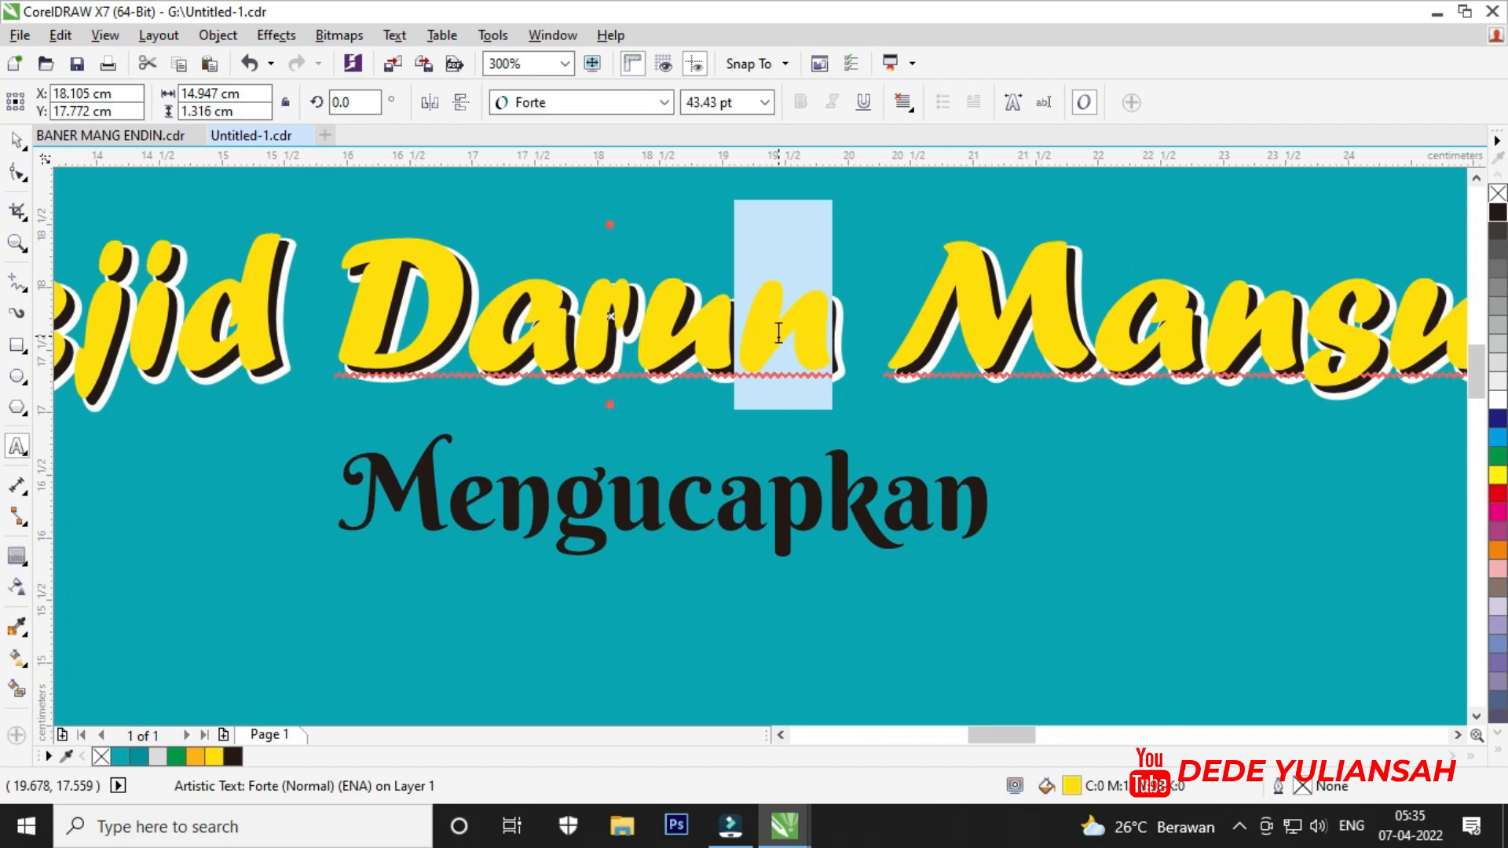
type("l")
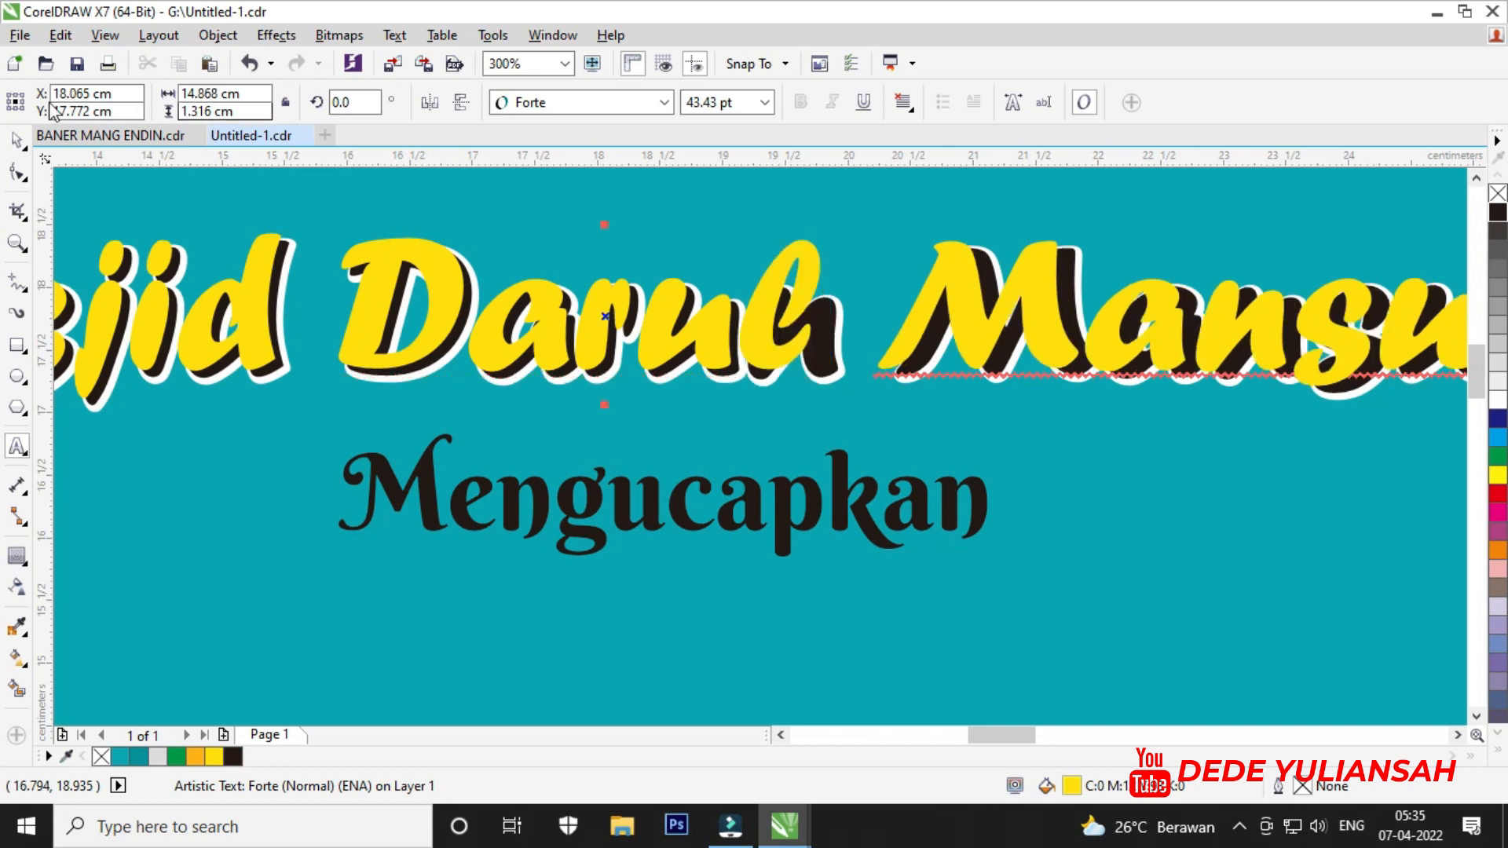
left_click(16, 139)
Delete the outdated white outline curve behind the mosque name.
left_click(827, 378)
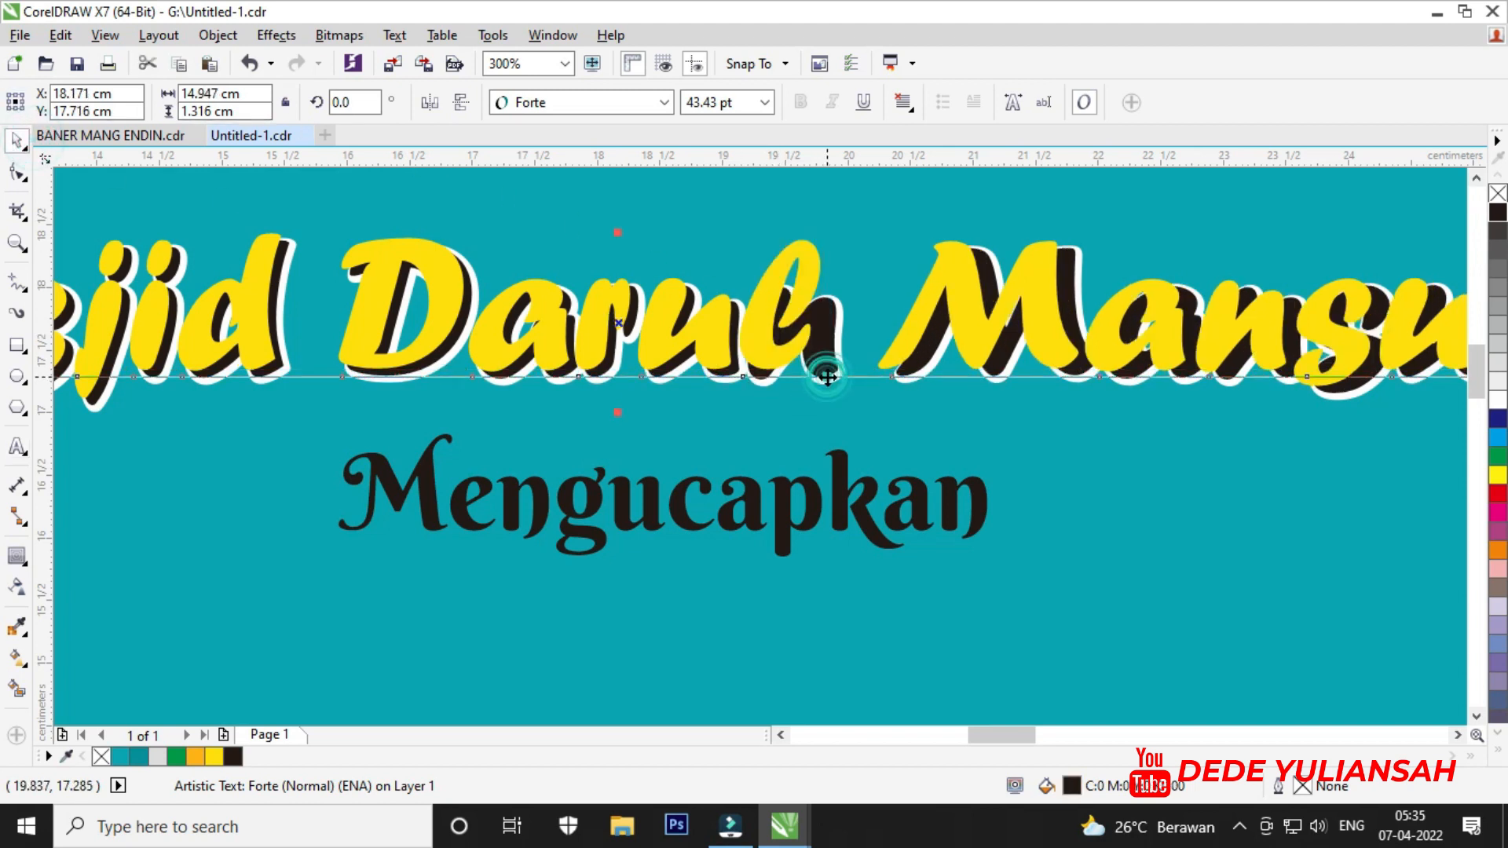
left_click(842, 420)
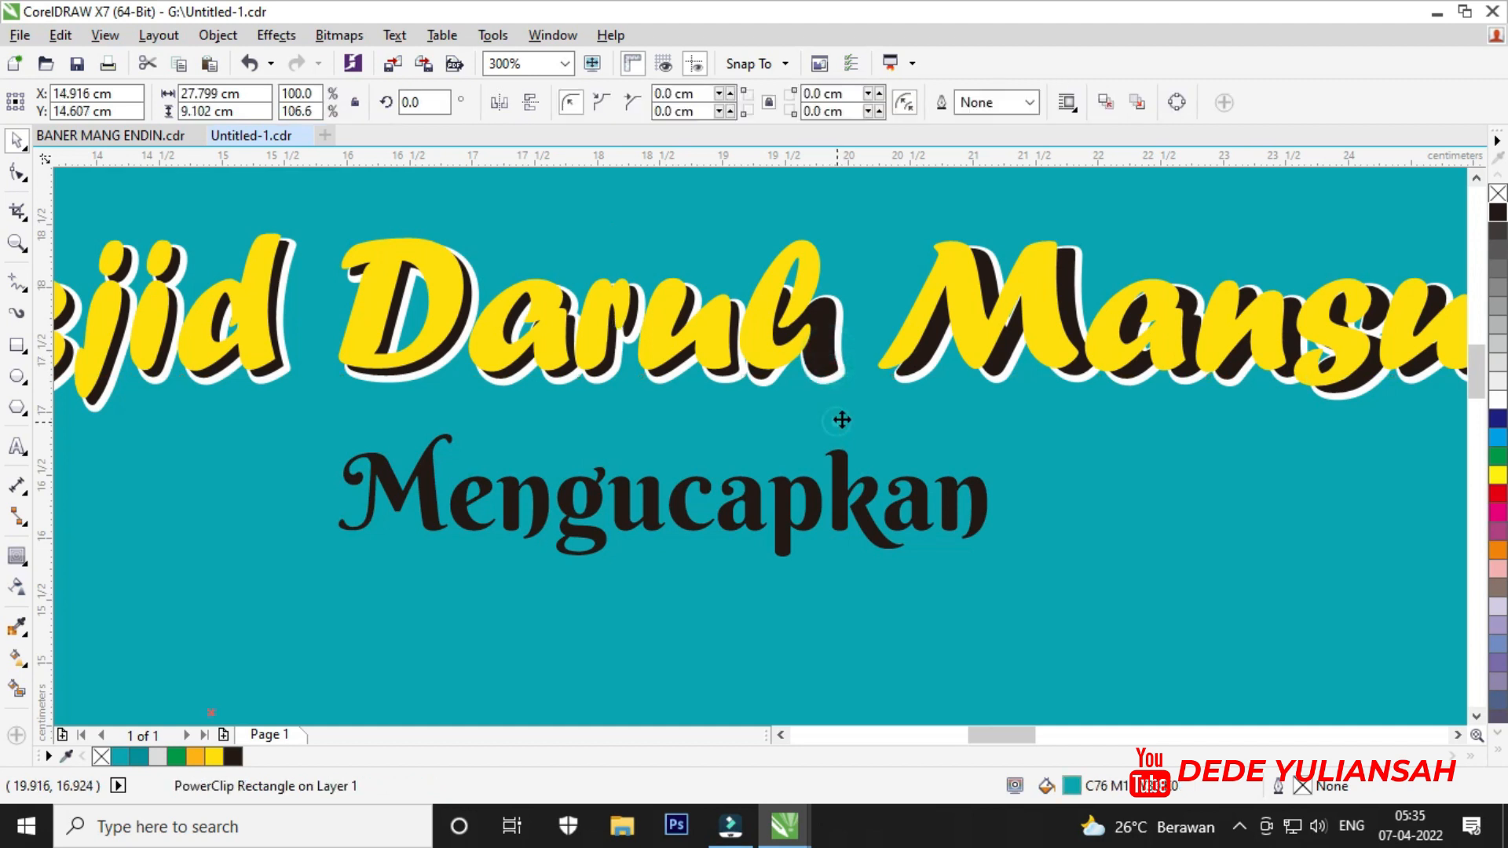
left_click(919, 370)
scroll(836, 384, "down", 2)
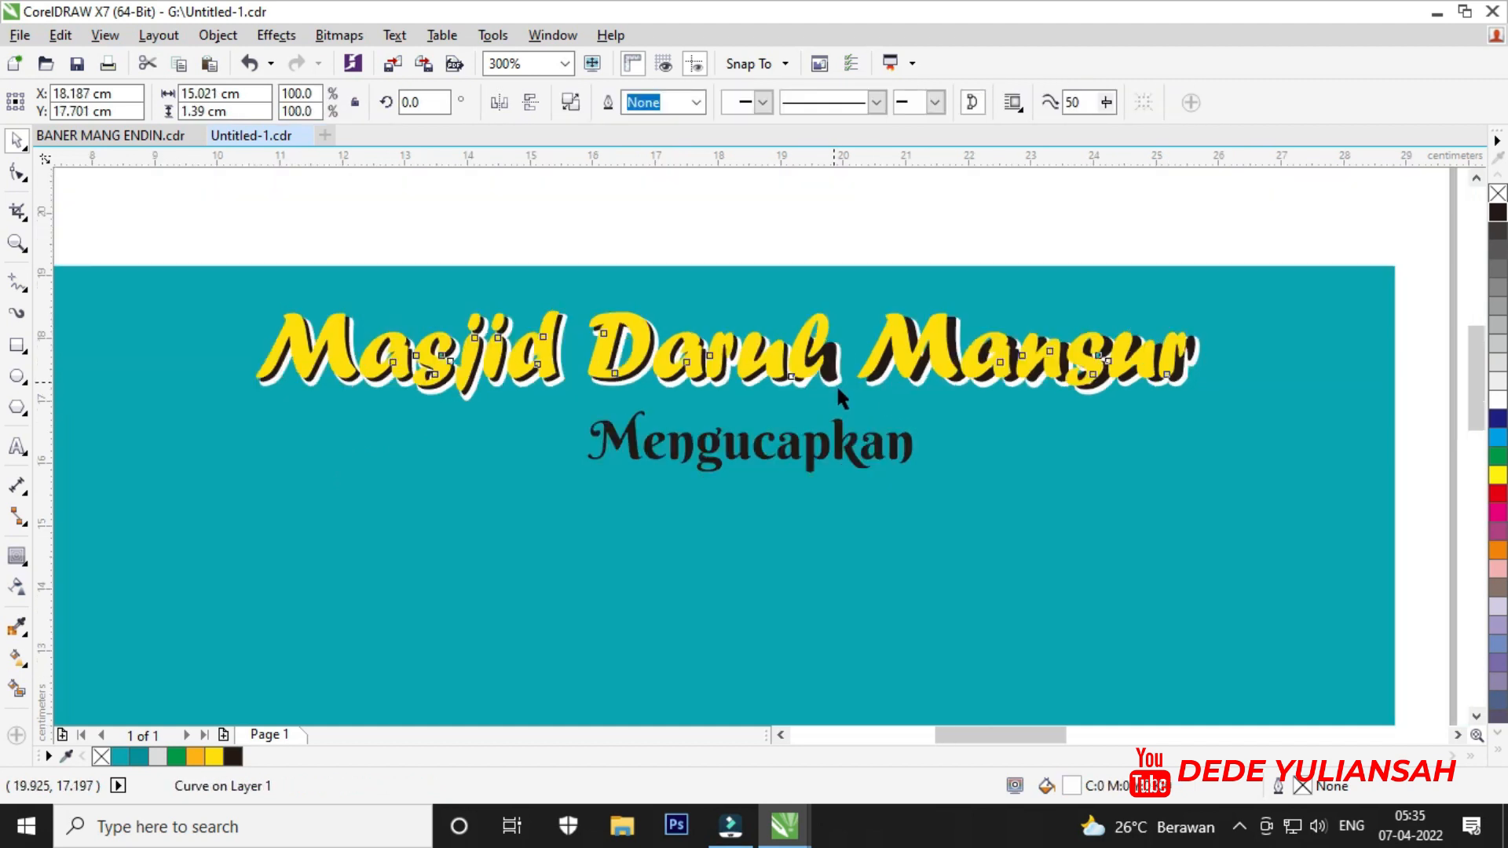
scroll(836, 384, "down", 2)
left_click(901, 259)
scroll(935, 385, "up", 2)
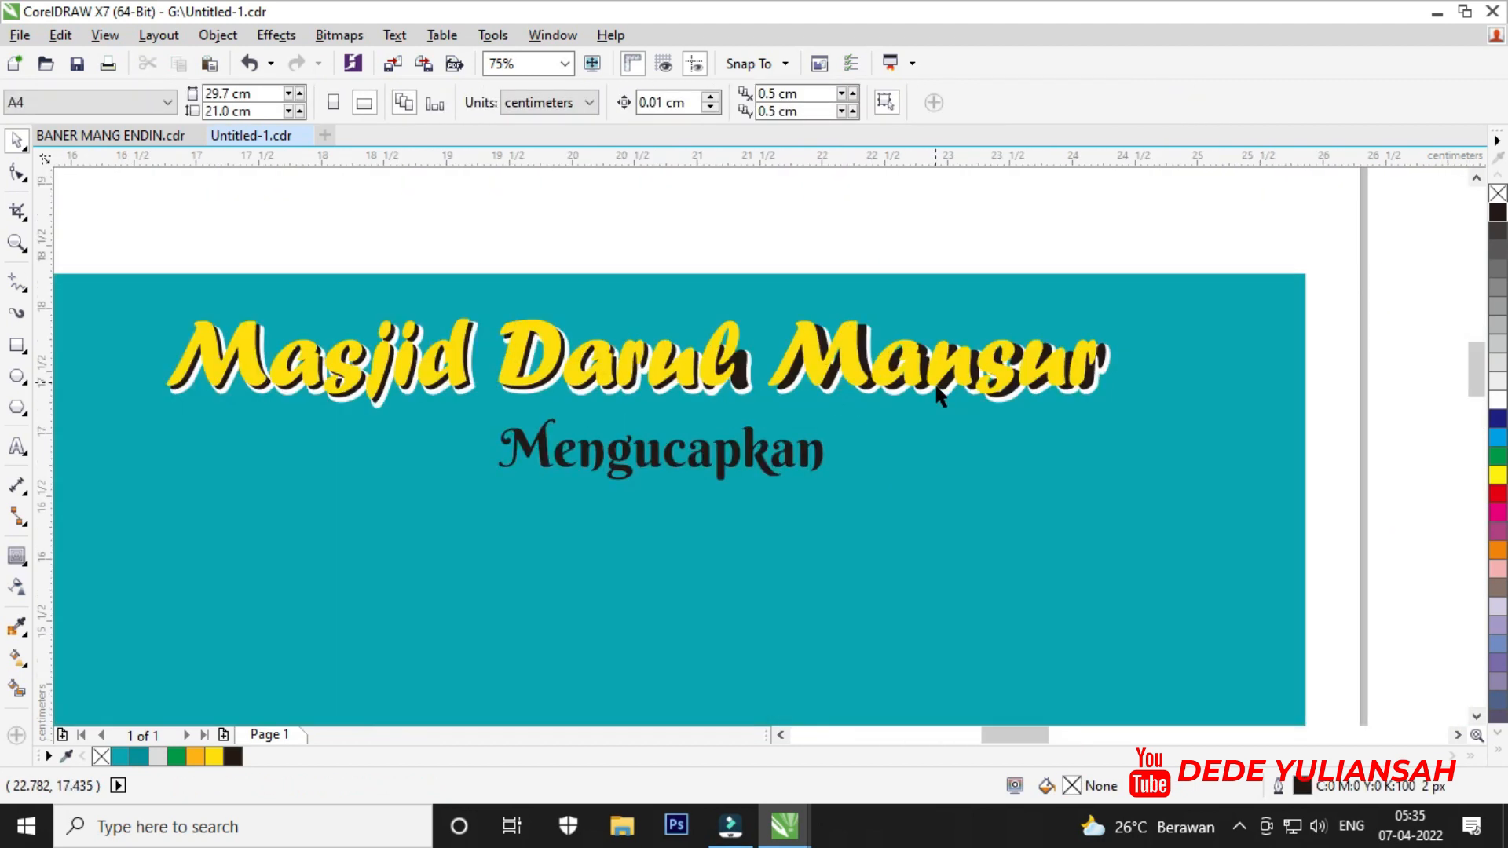
left_click(960, 398)
key("Delete")
left_click(957, 389)
key("Delete")
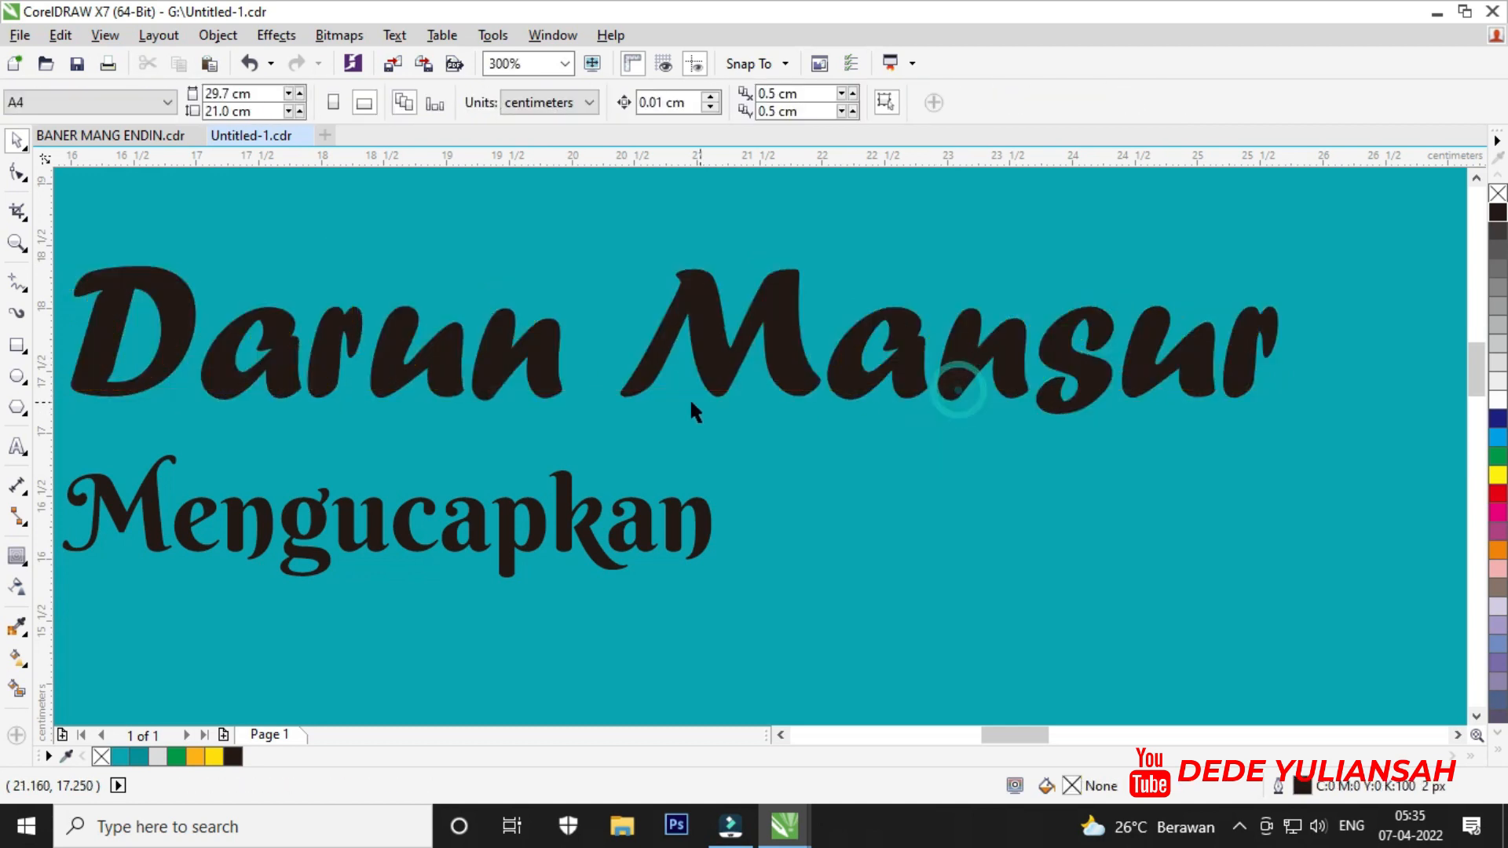
scroll(732, 390, "down", 1)
key("ctrl+z")
left_click(417, 230)
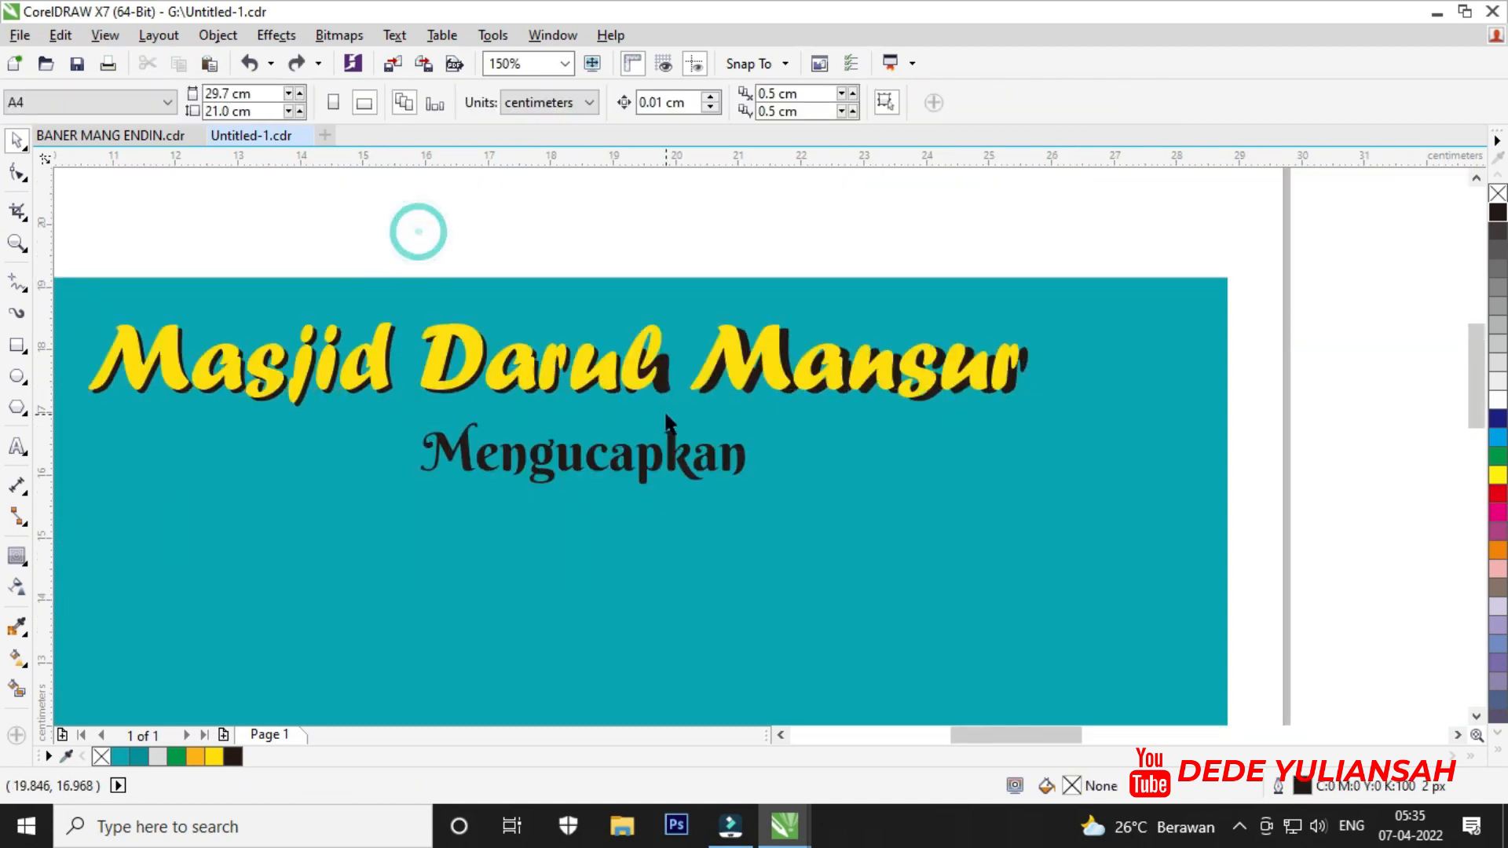
scroll(666, 366, "up", 2)
left_click(666, 365)
key("Delete")
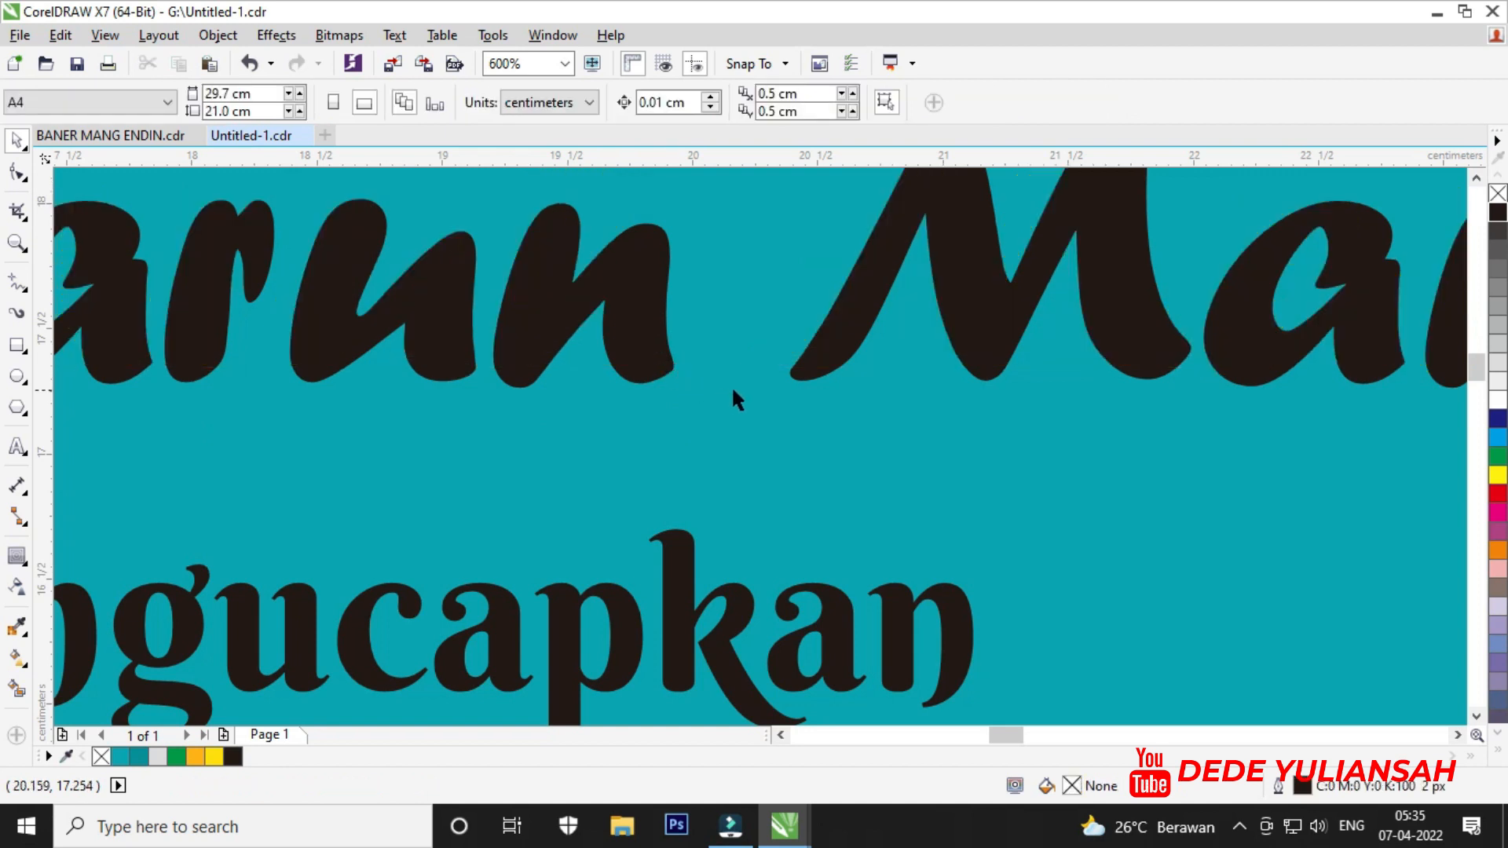
scroll(732, 385, "down", 2)
key("ctrl+z")
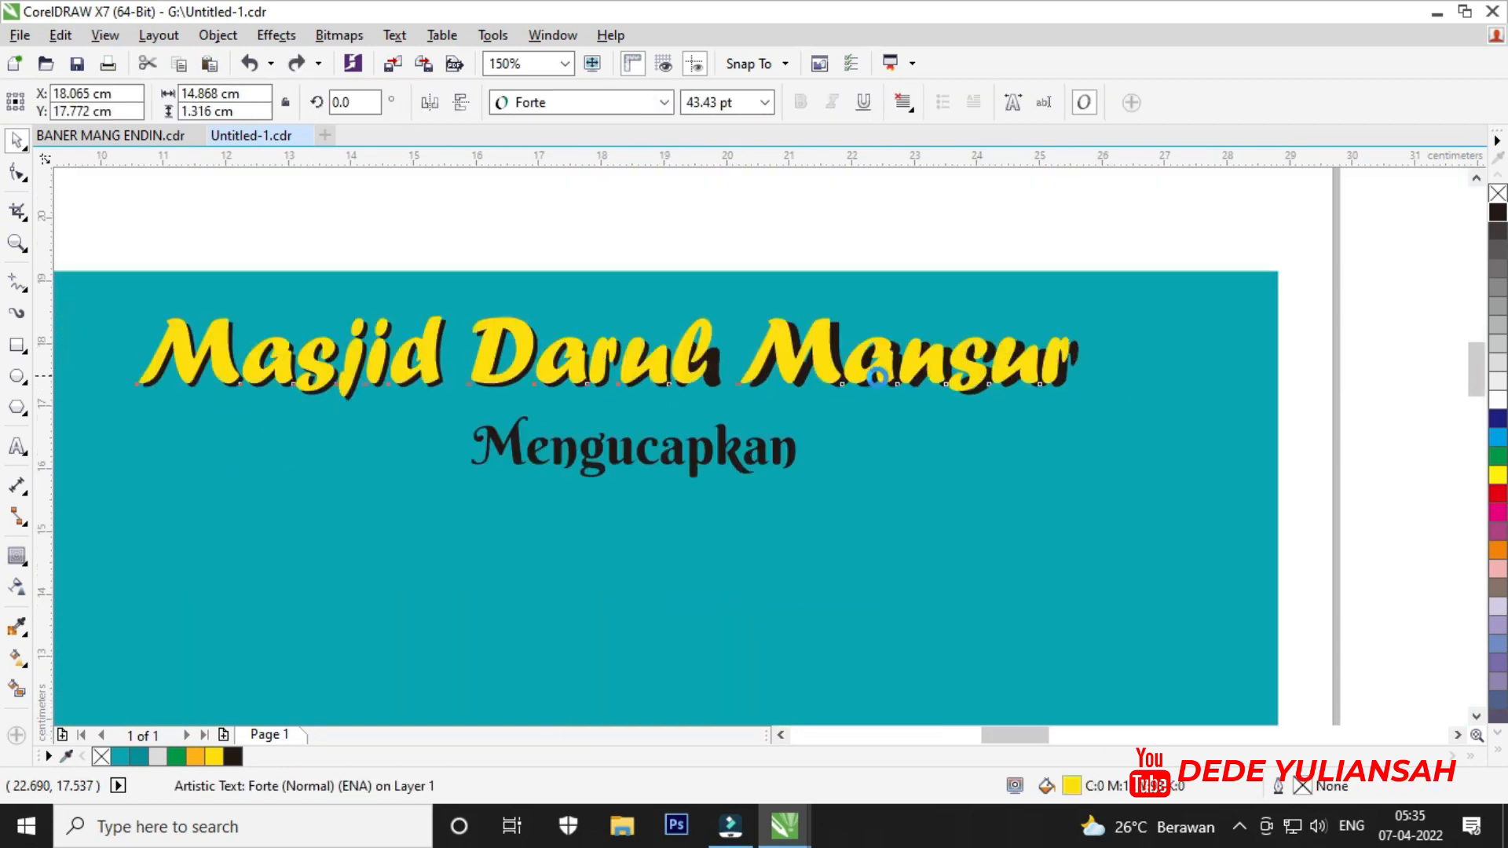
Shift the yellow mosque name slightly up to about X 18.038 cm, Y 17.878 cm and delete the misspelled black copy behind it.
scroll(870, 380, "up", 1)
left_click(853, 392)
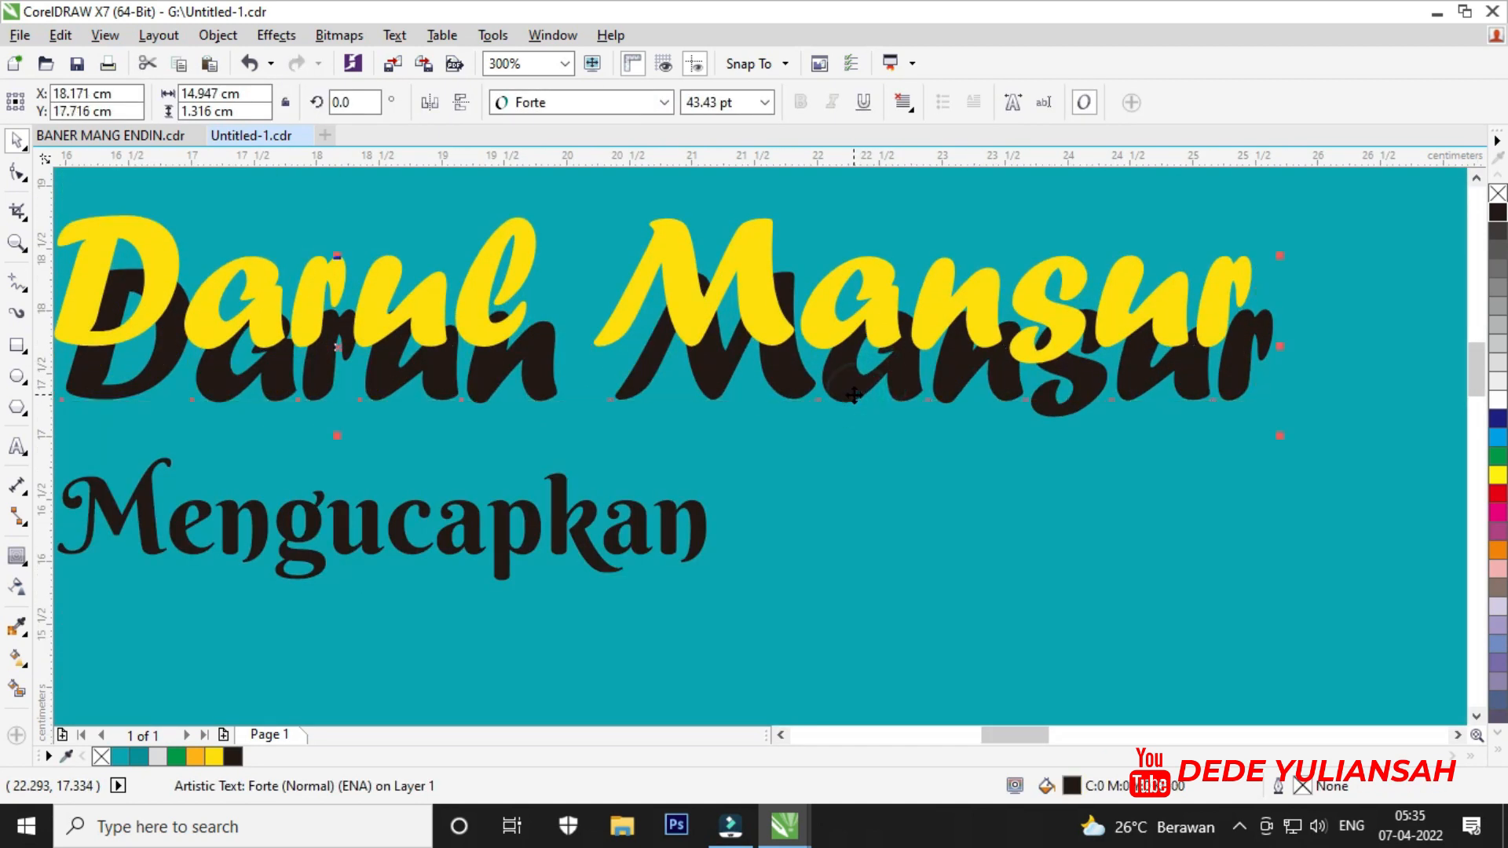
key("Delete")
scroll(870, 399, "down", 3)
scroll(880, 417, "up", 2)
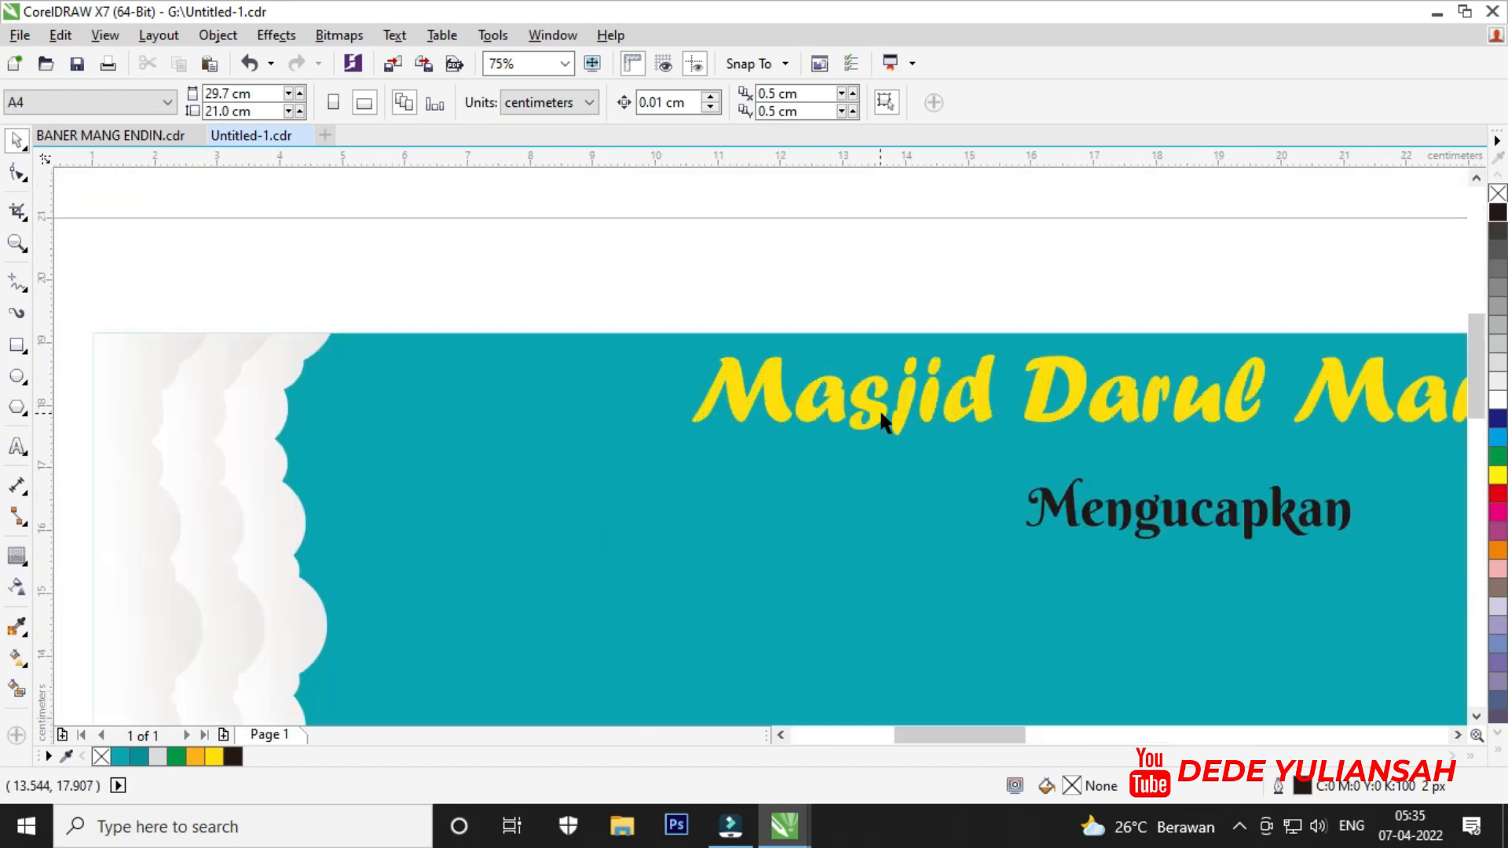
Duplicate the corrected yellow mosque name slightly down and right, and fill the copy with black.
left_click(981, 414)
scroll(700, 429, "up", 3)
left_click_drag(706, 431, 739, 465)
right_click(739, 465)
left_click(234, 757)
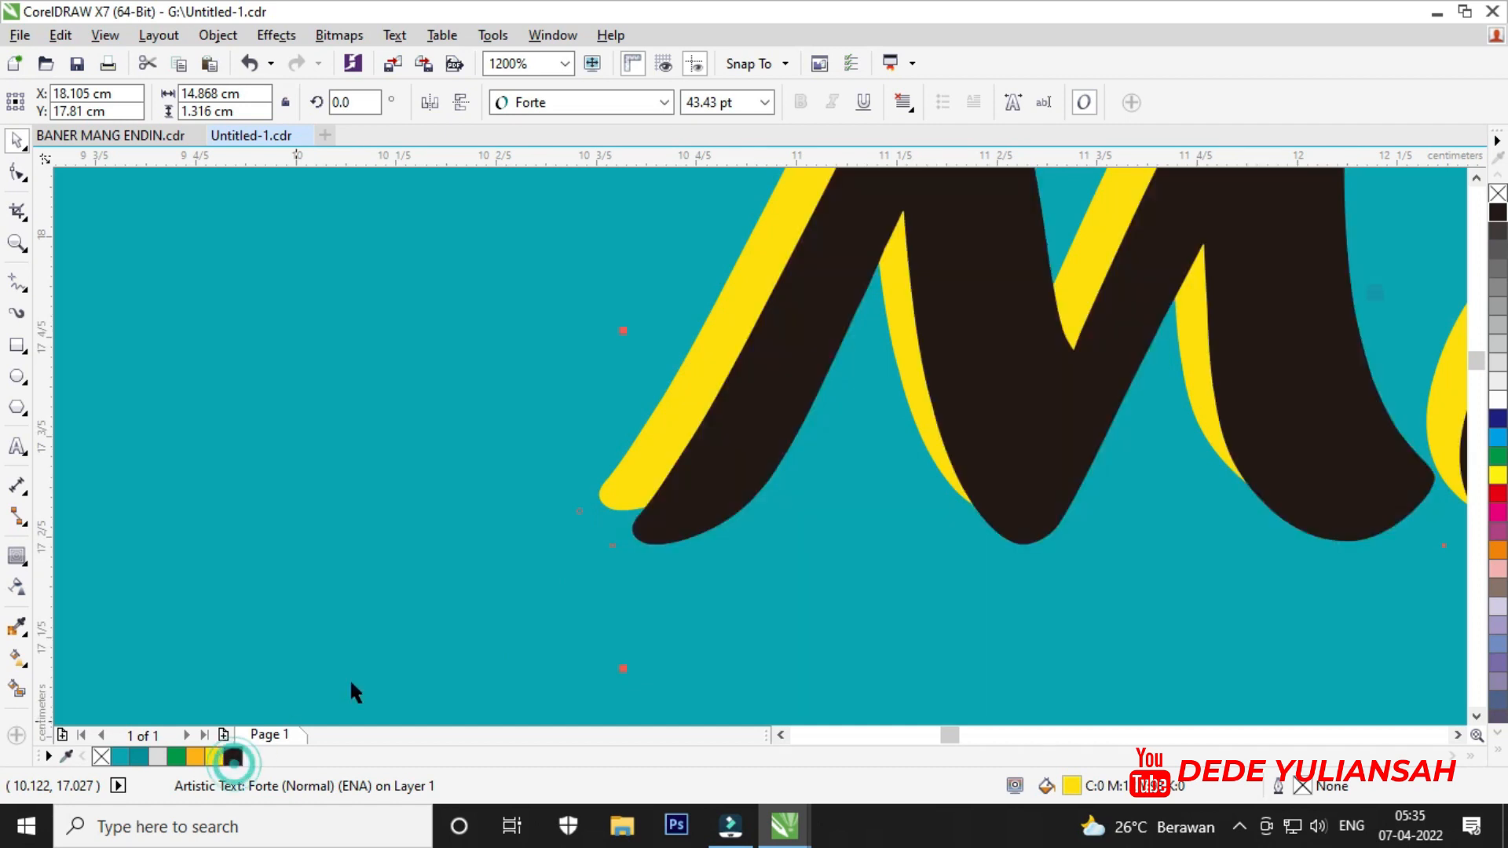
Bring the yellow text in front and nudge the black copy slightly right, centring it at about X 18.117 cm, Y 17.813 cm.
left_click(608, 493)
key("shift+Page_Up")
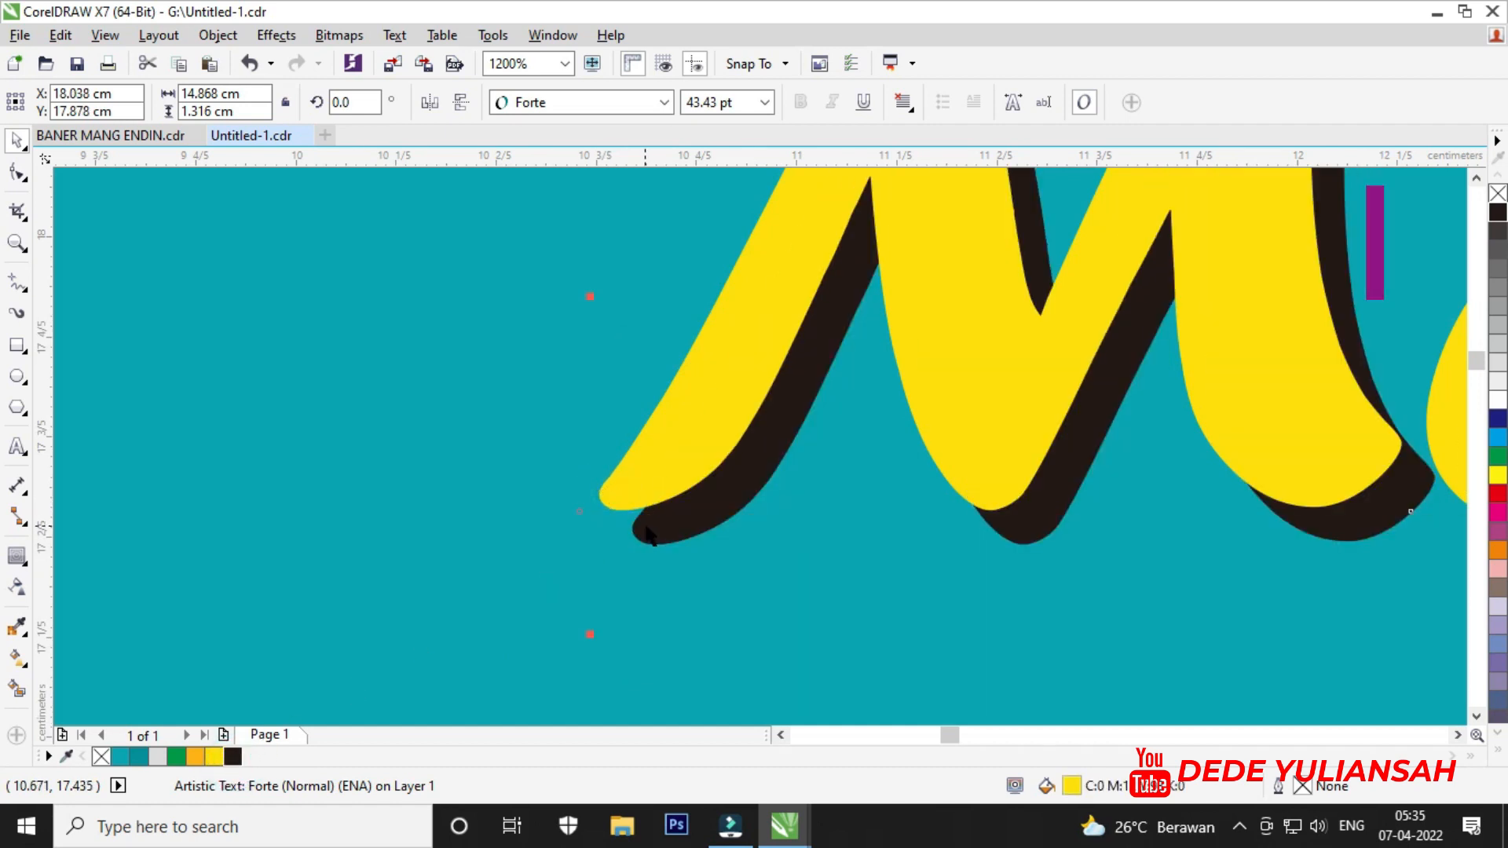
scroll(576, 514, "down", 2)
left_click(638, 228)
scroll(605, 505, "up", 3)
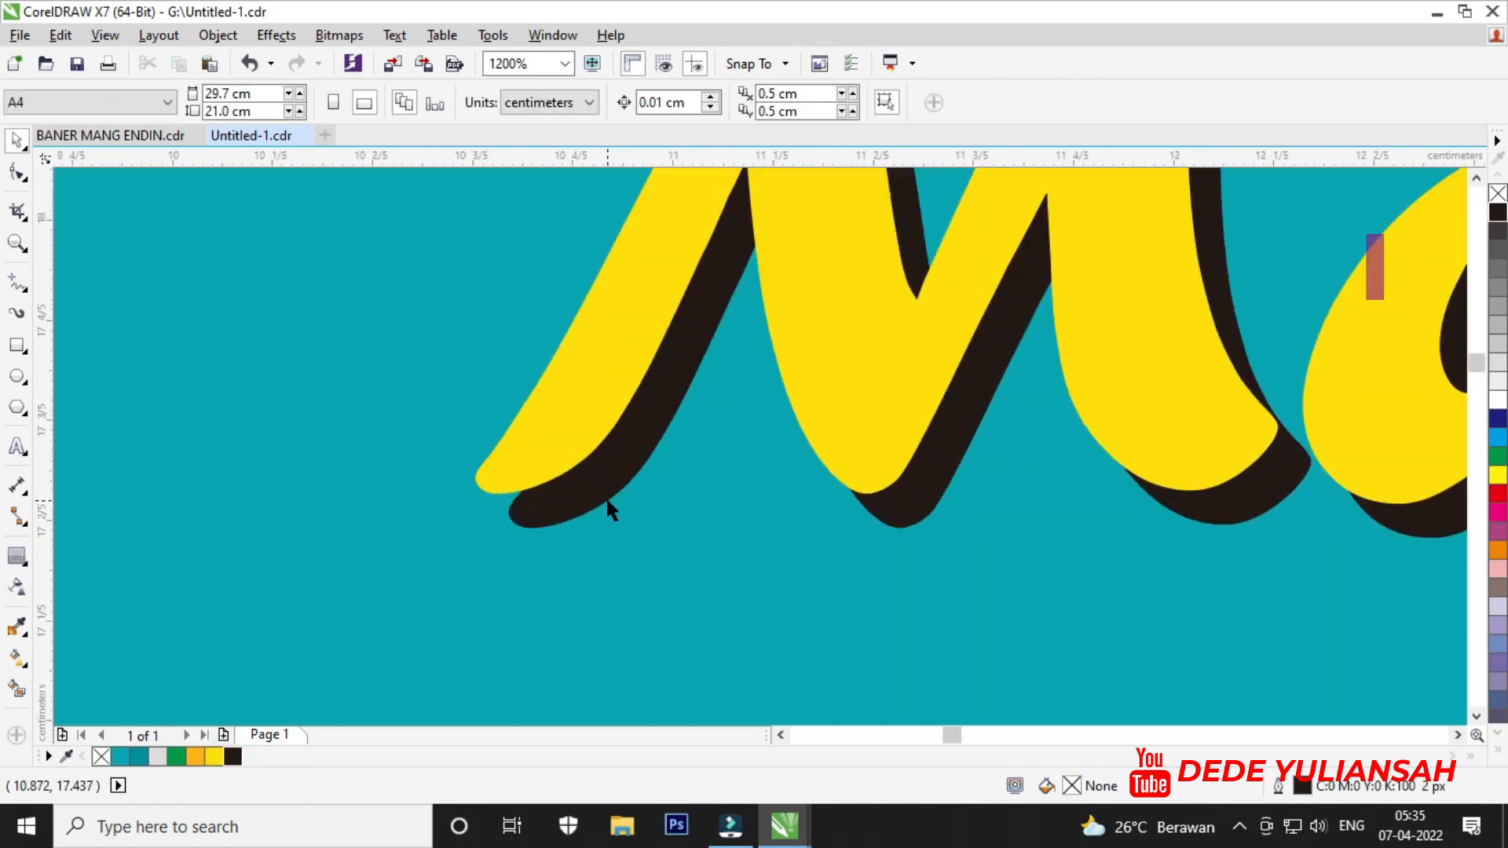
left_click_drag(591, 468, 604, 465)
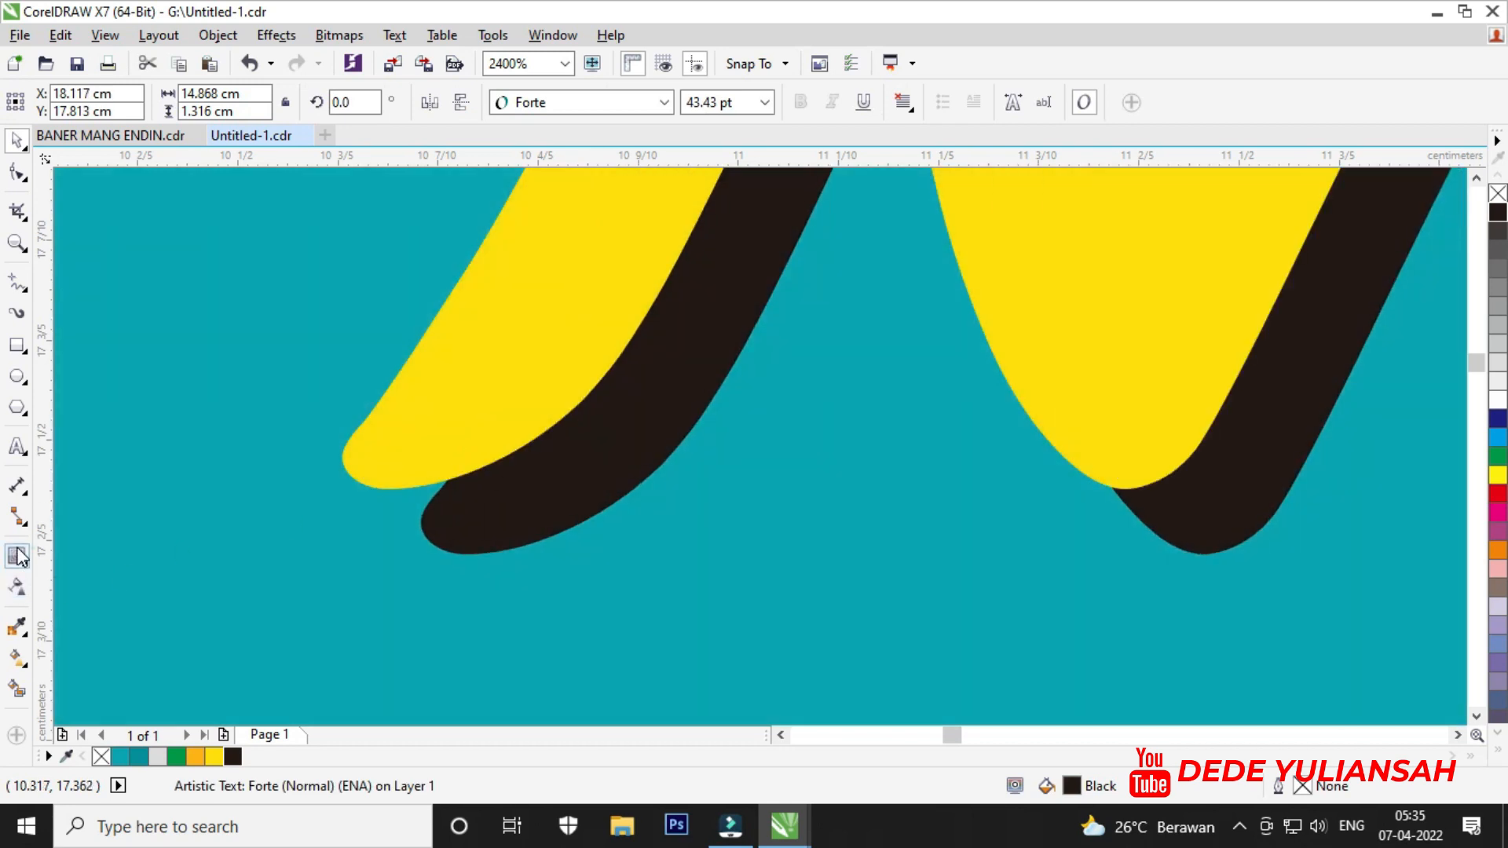
Add a one-step outside white contour to the black text copy and reduce its offset to about 0.034 cm.
left_click(18, 556)
left_click(542, 102)
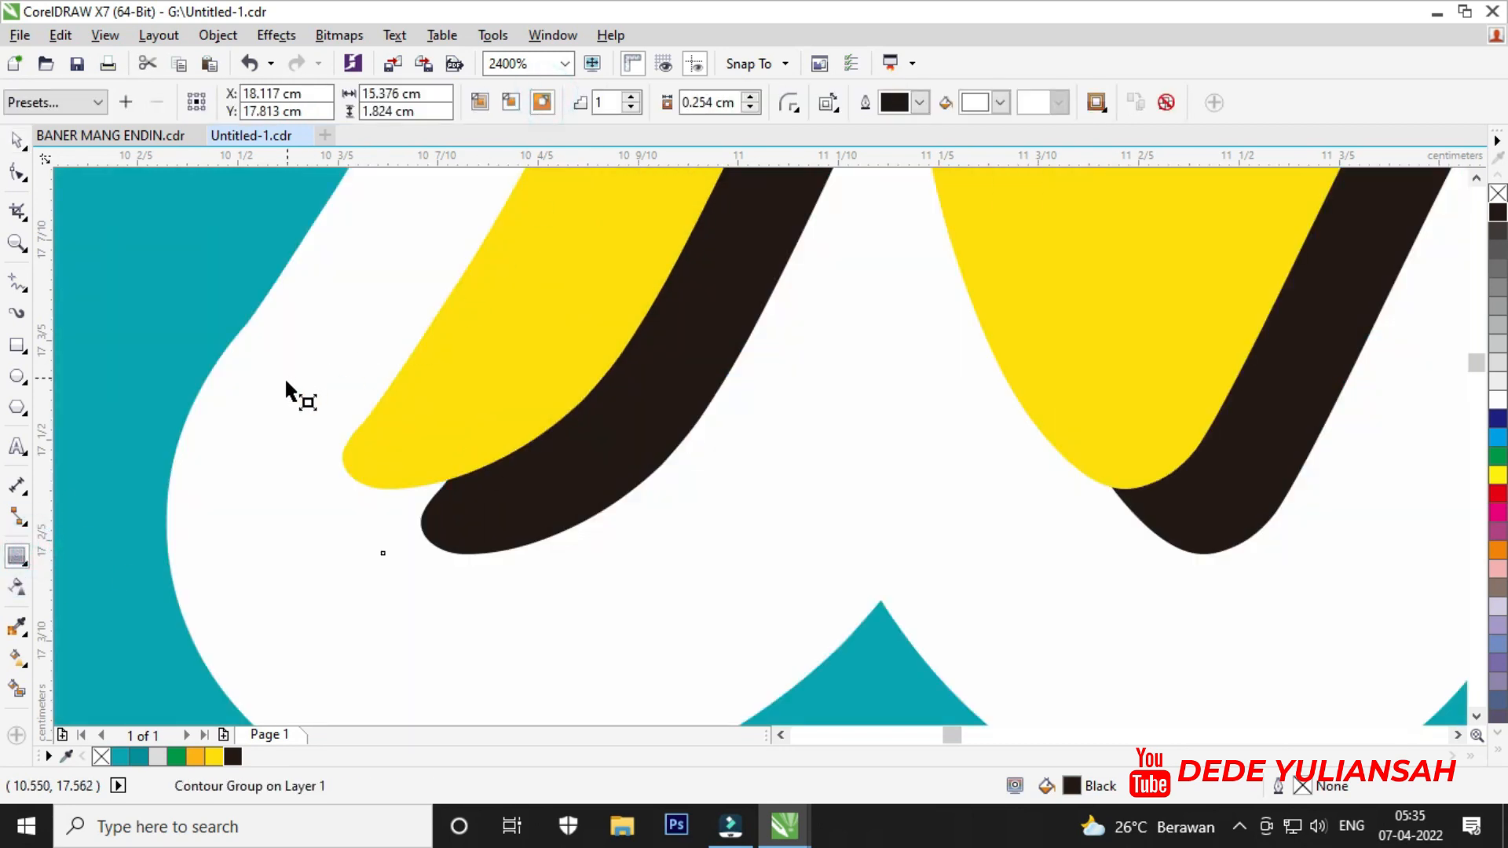
scroll(322, 353, "down", 2)
scroll(214, 309, "up", 2)
left_click_drag(490, 312, 228, 311)
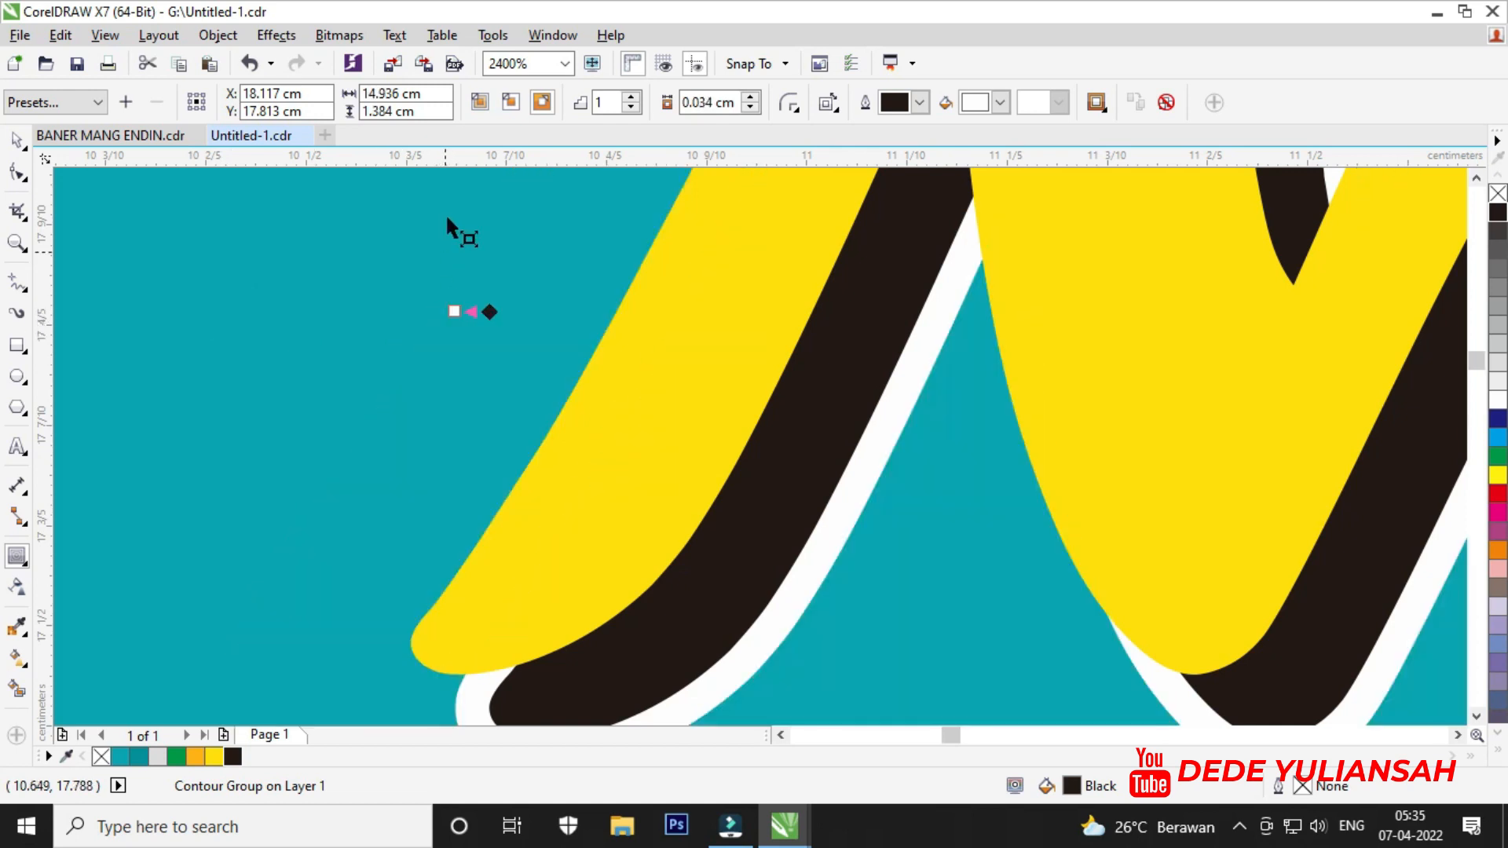
scroll(447, 224, "down", 2)
scroll(314, 216, "up", 1)
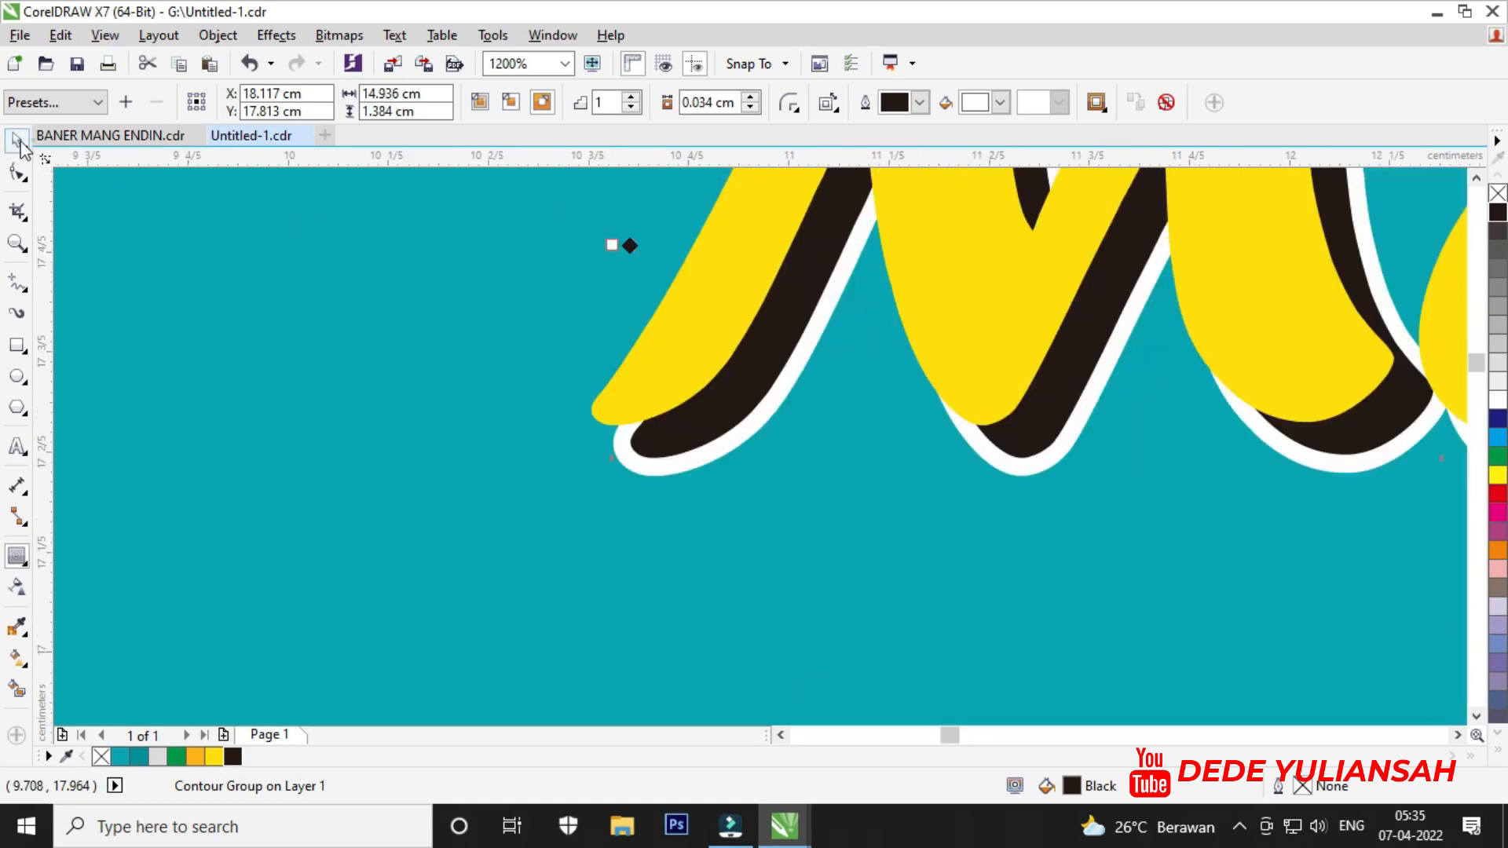
Break the contour group apart and shift the white outline slightly behind the black text copy.
left_click(17, 141)
scroll(670, 474, "up", 1)
left_click(738, 534)
left_click(724, 455)
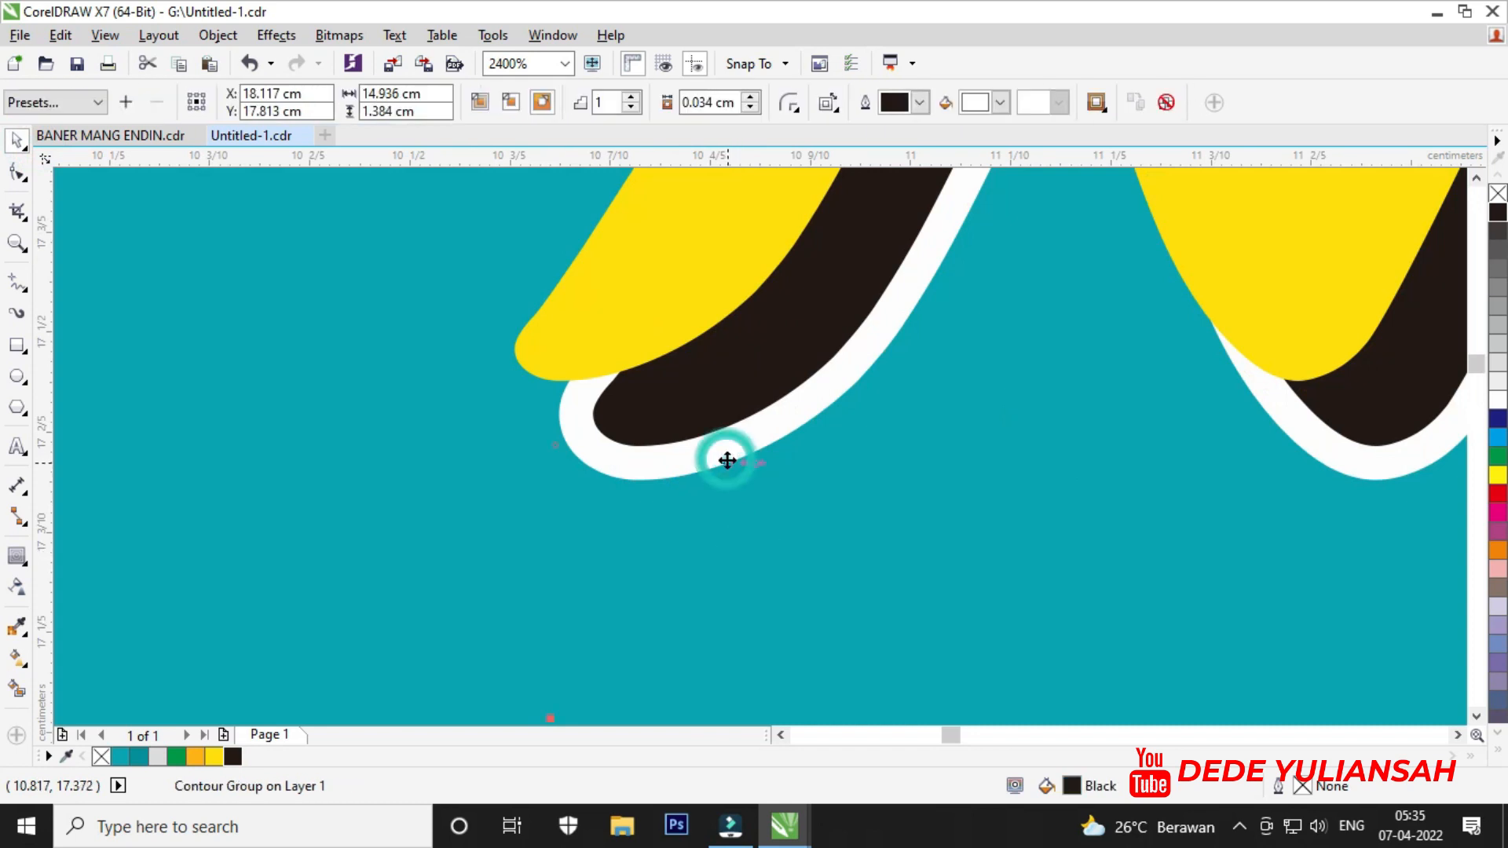
right_click(725, 461)
left_click(774, 495)
mouse_move(754, 447)
left_mouse_down()
mouse_move(780, 431)
mouse_move(770, 437)
left_mouse_up()
scroll(566, 497, "down", 5)
left_click(634, 330)
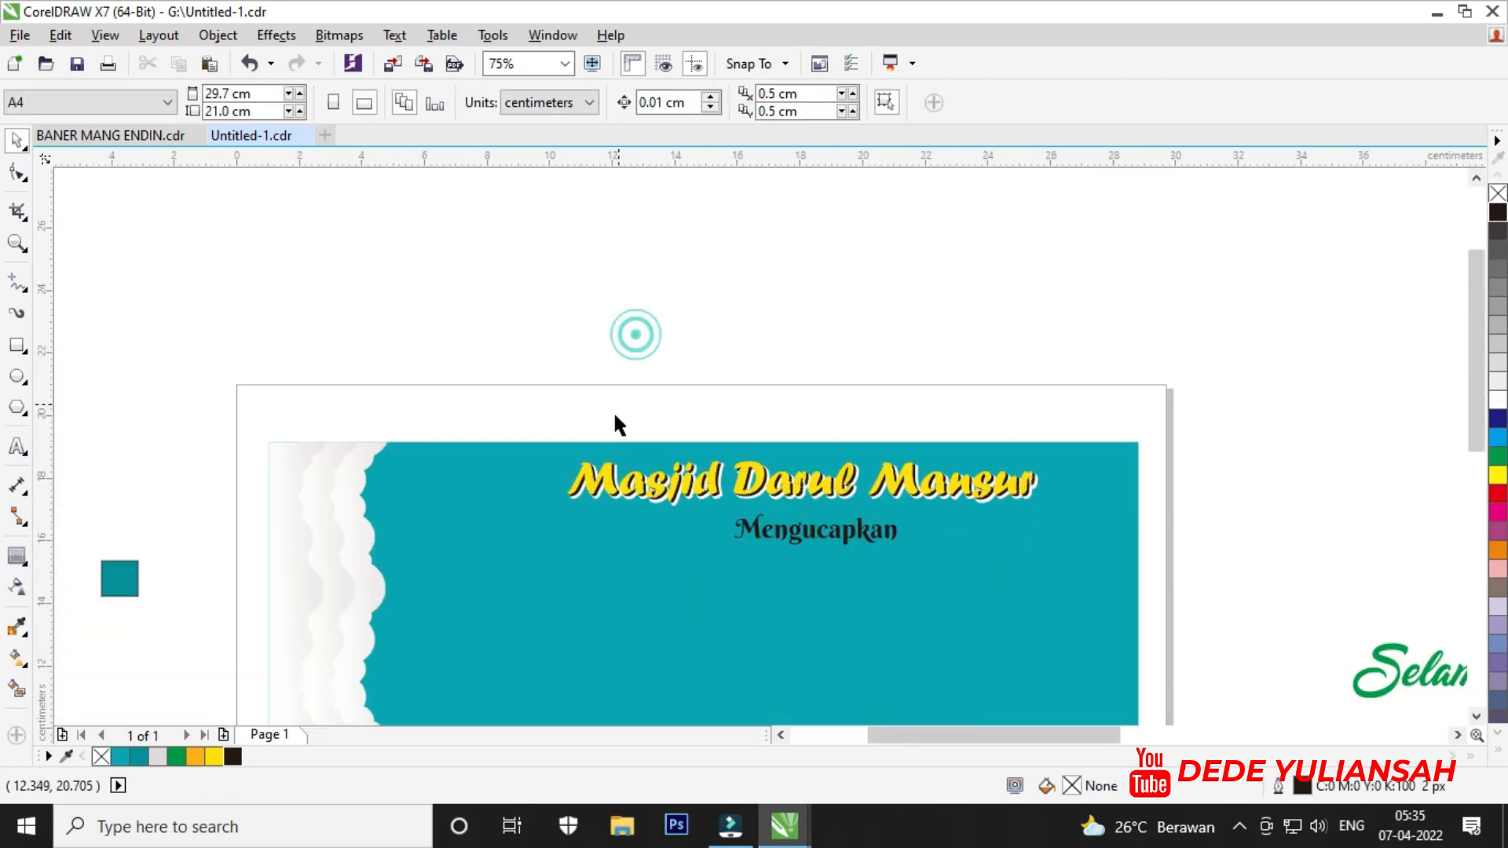
Fill the "Mengucapkan" text with red.
scroll(825, 538, "up", 2)
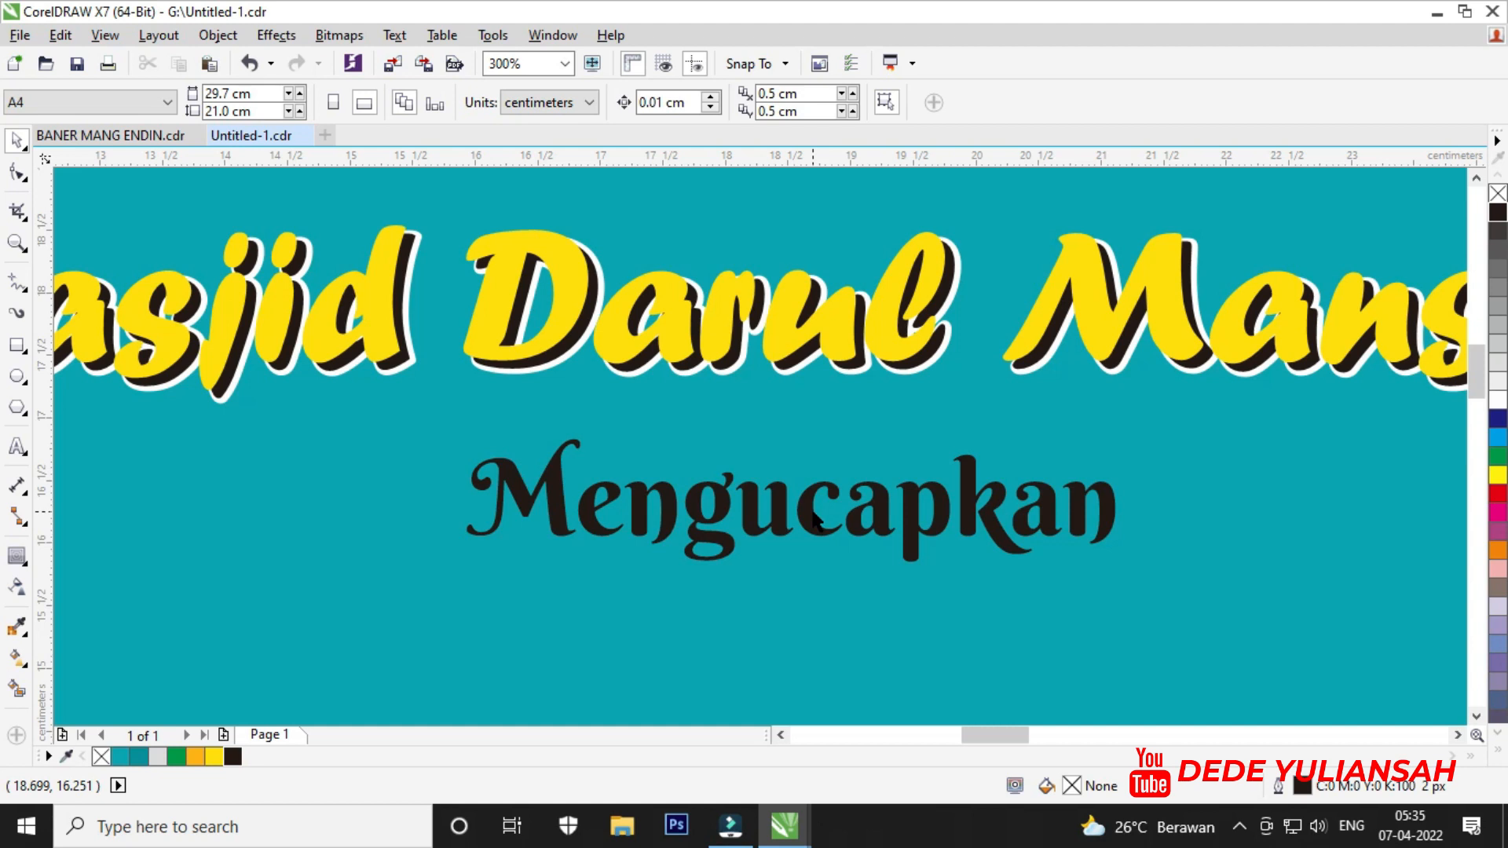
scroll(813, 662, "down", 1)
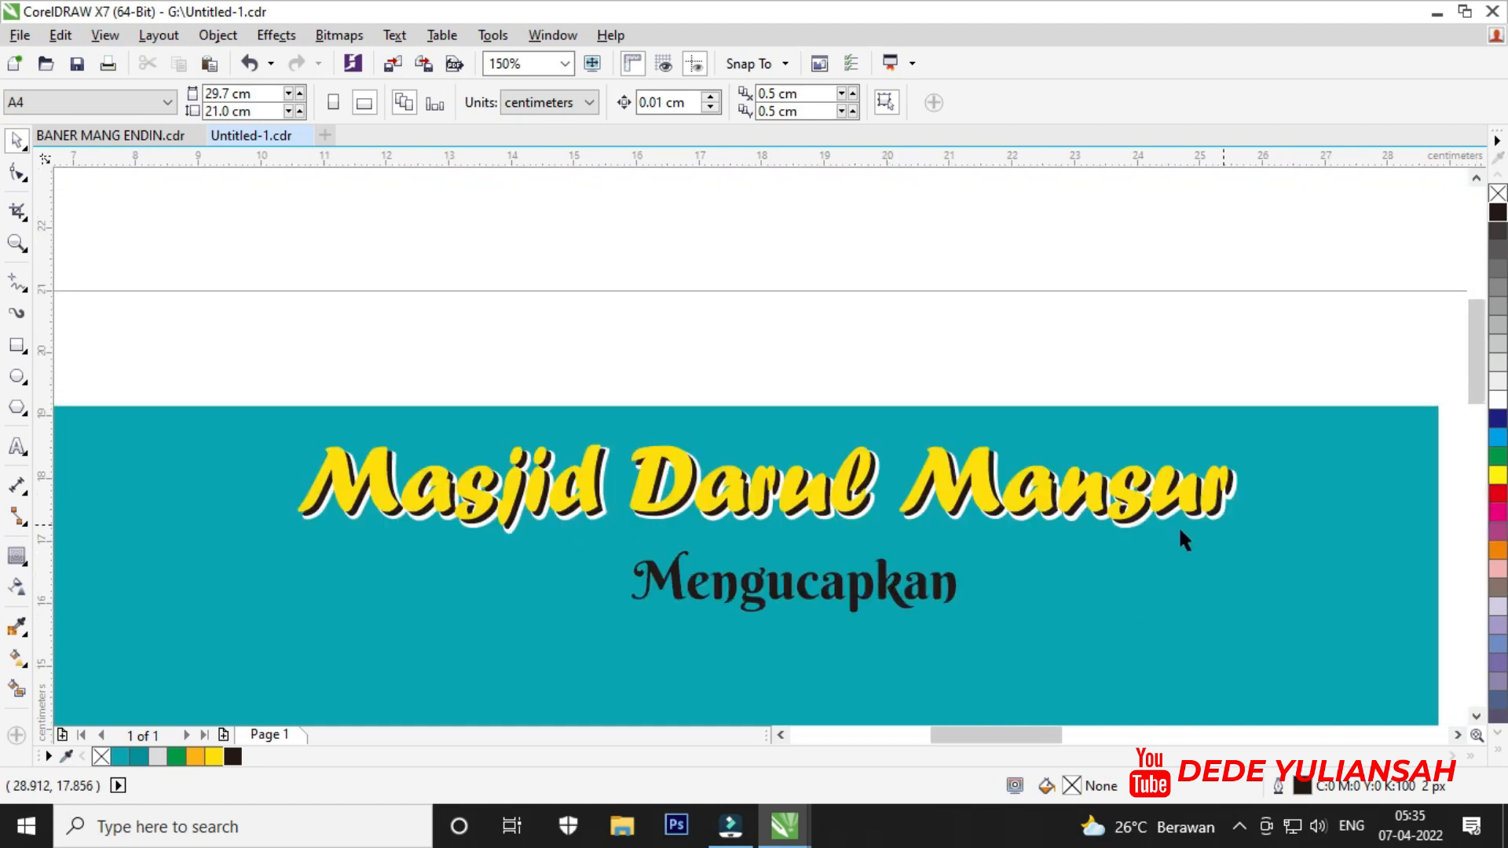
left_click(827, 600)
left_click(1497, 496)
scroll(697, 598, "up", 1)
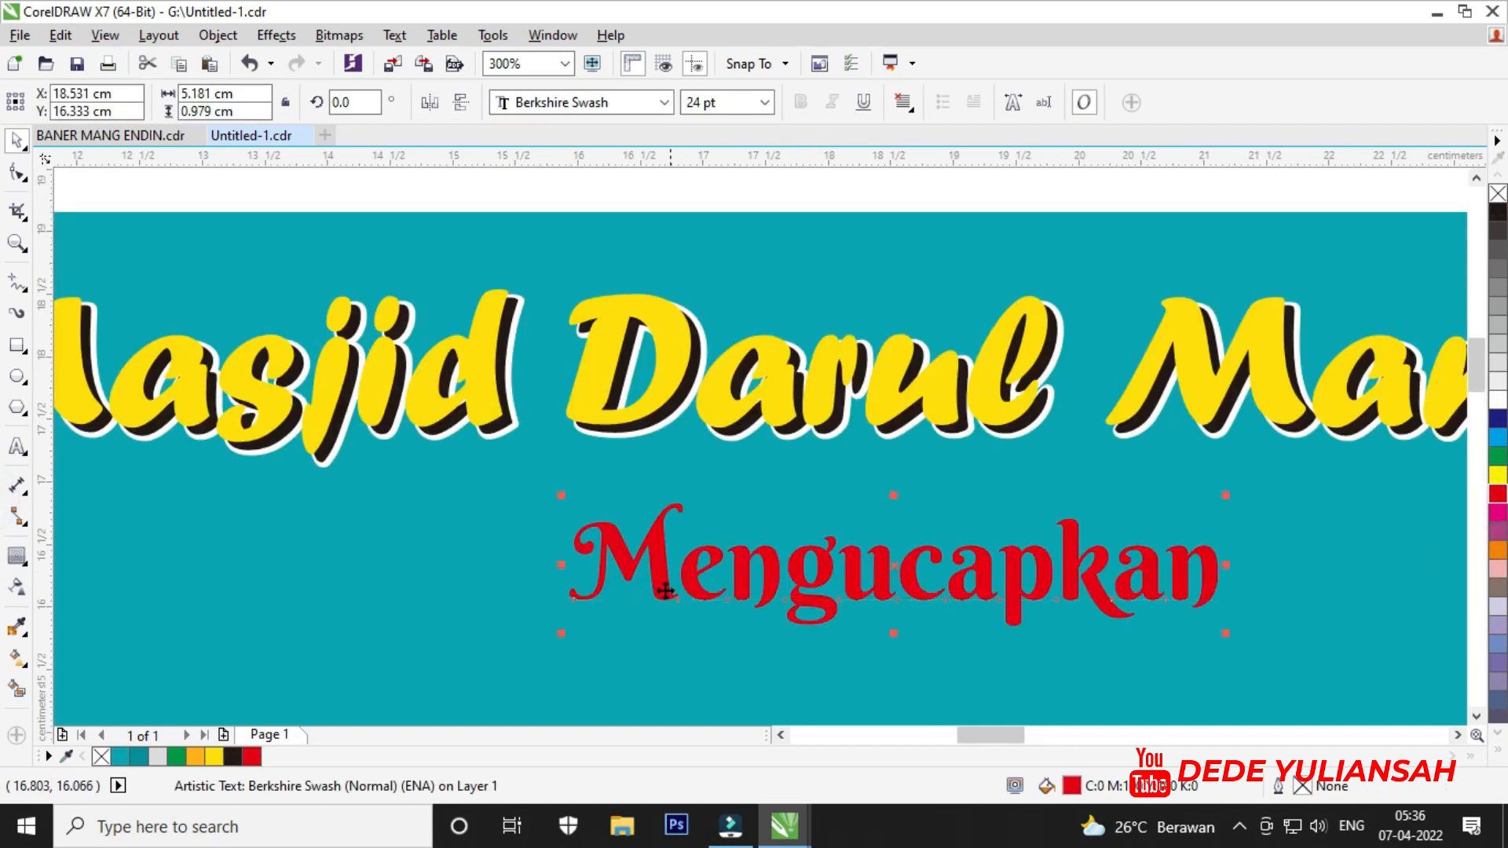
Add a one-step white outside contour to the red "Mengucapkan" text with an offset of about 0.051 cm.
left_click(17, 556)
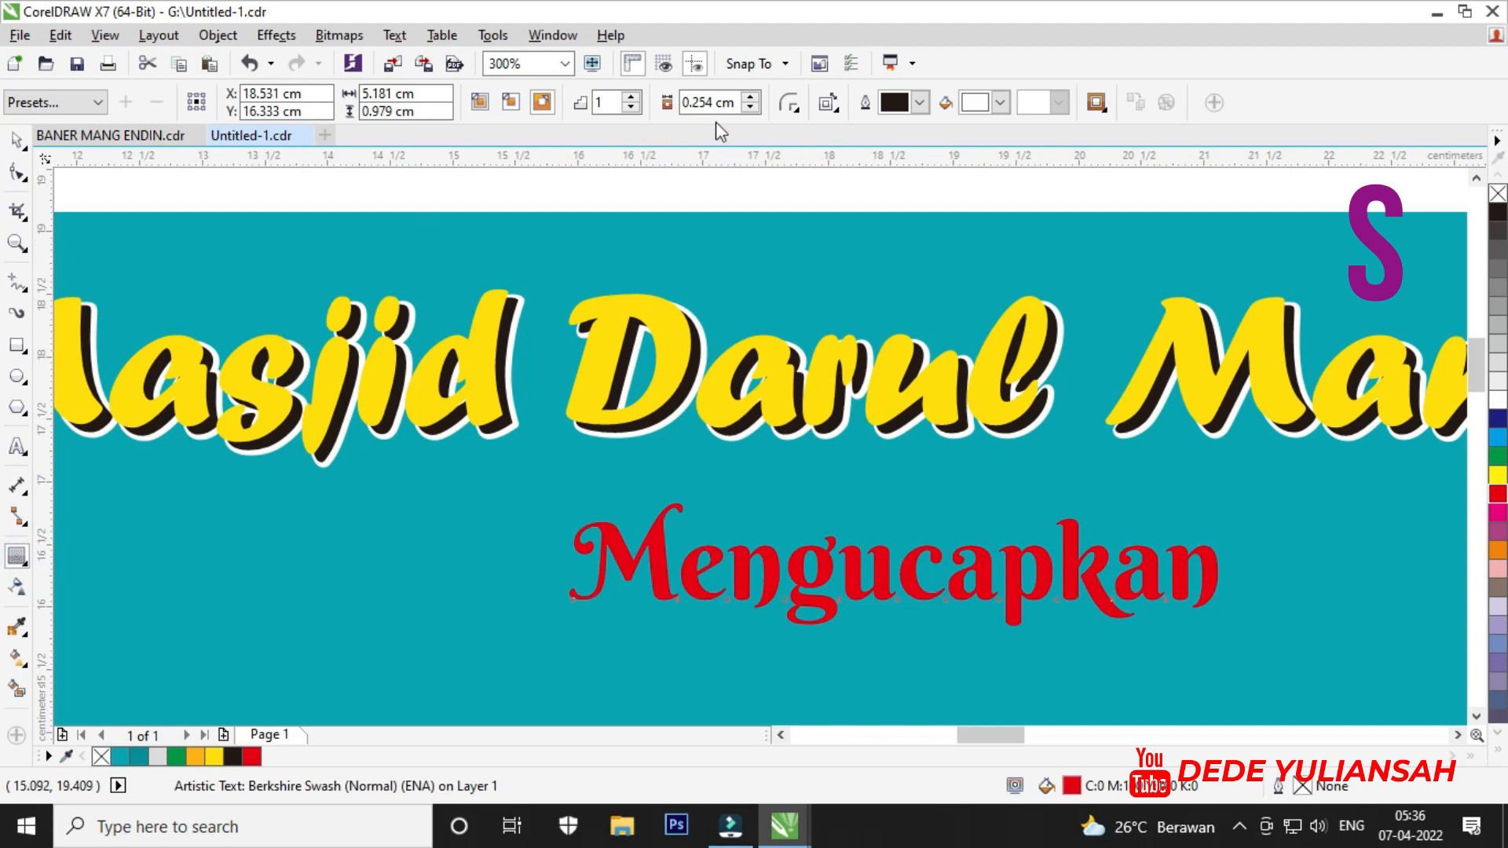
left_click_drag(581, 564, 538, 562)
scroll(558, 581, "up", 1)
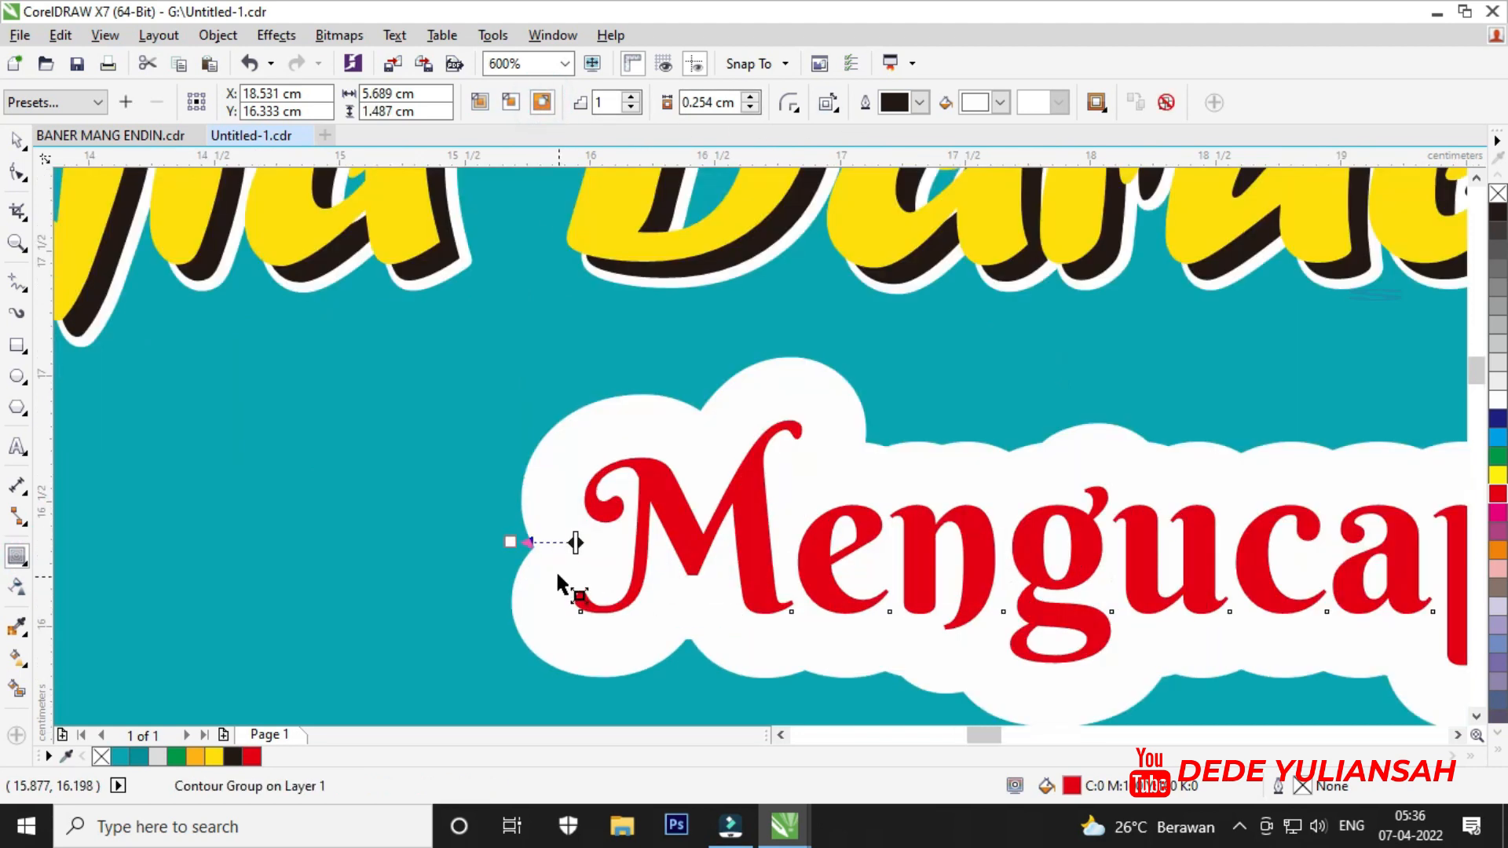
scroll(558, 576, "up", 1)
mouse_move(550, 490)
left_mouse_down()
mouse_move(588, 490)
mouse_move(566, 498)
left_mouse_up()
left_click(18, 141)
scroll(833, 450, "down", 5)
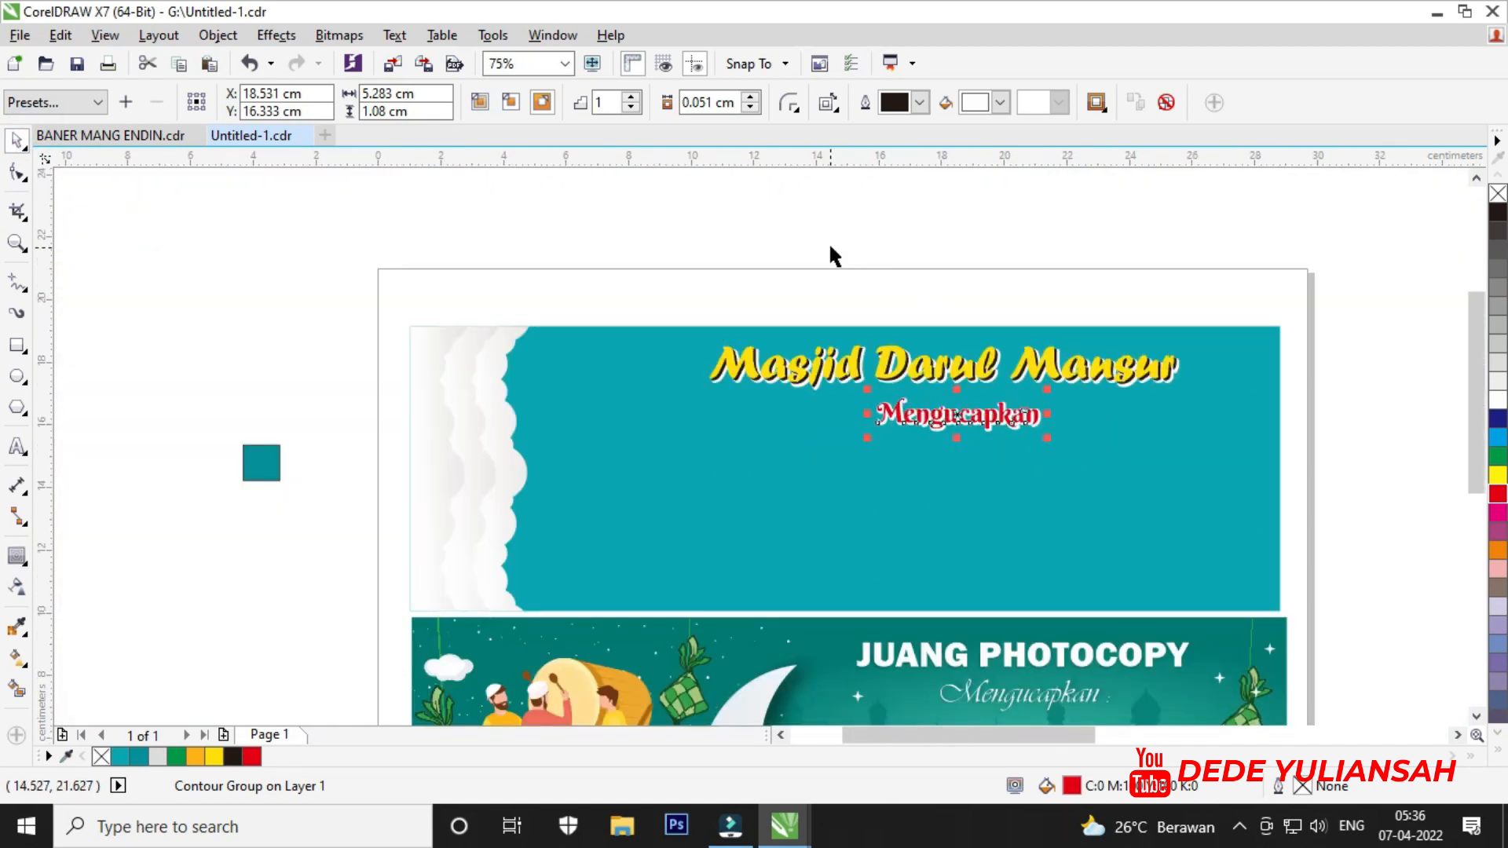
left_click(831, 248)
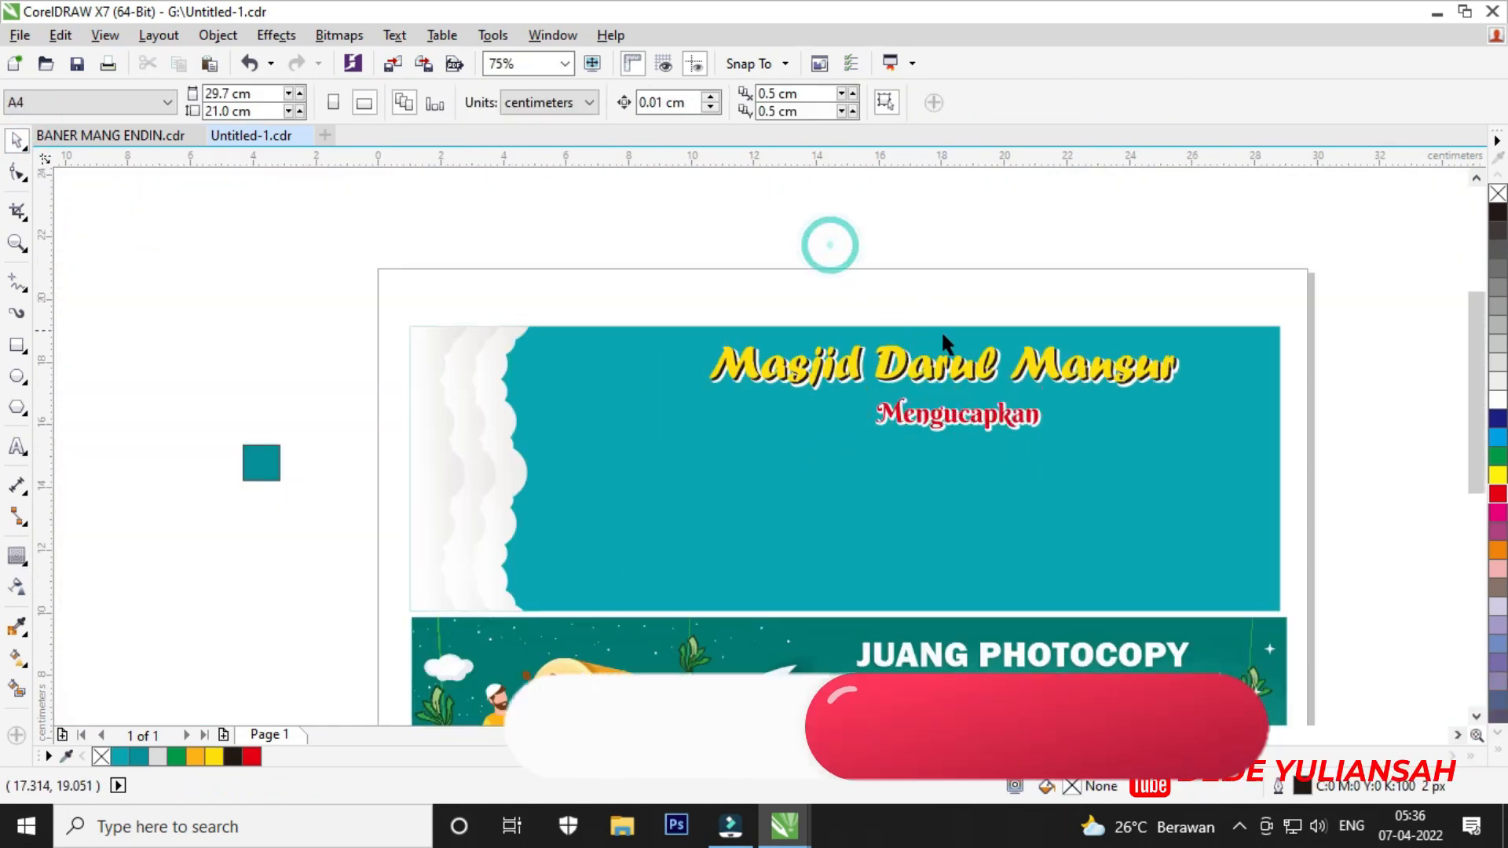
scroll(982, 342, "down", 1)
scroll(943, 298, "up", 1)
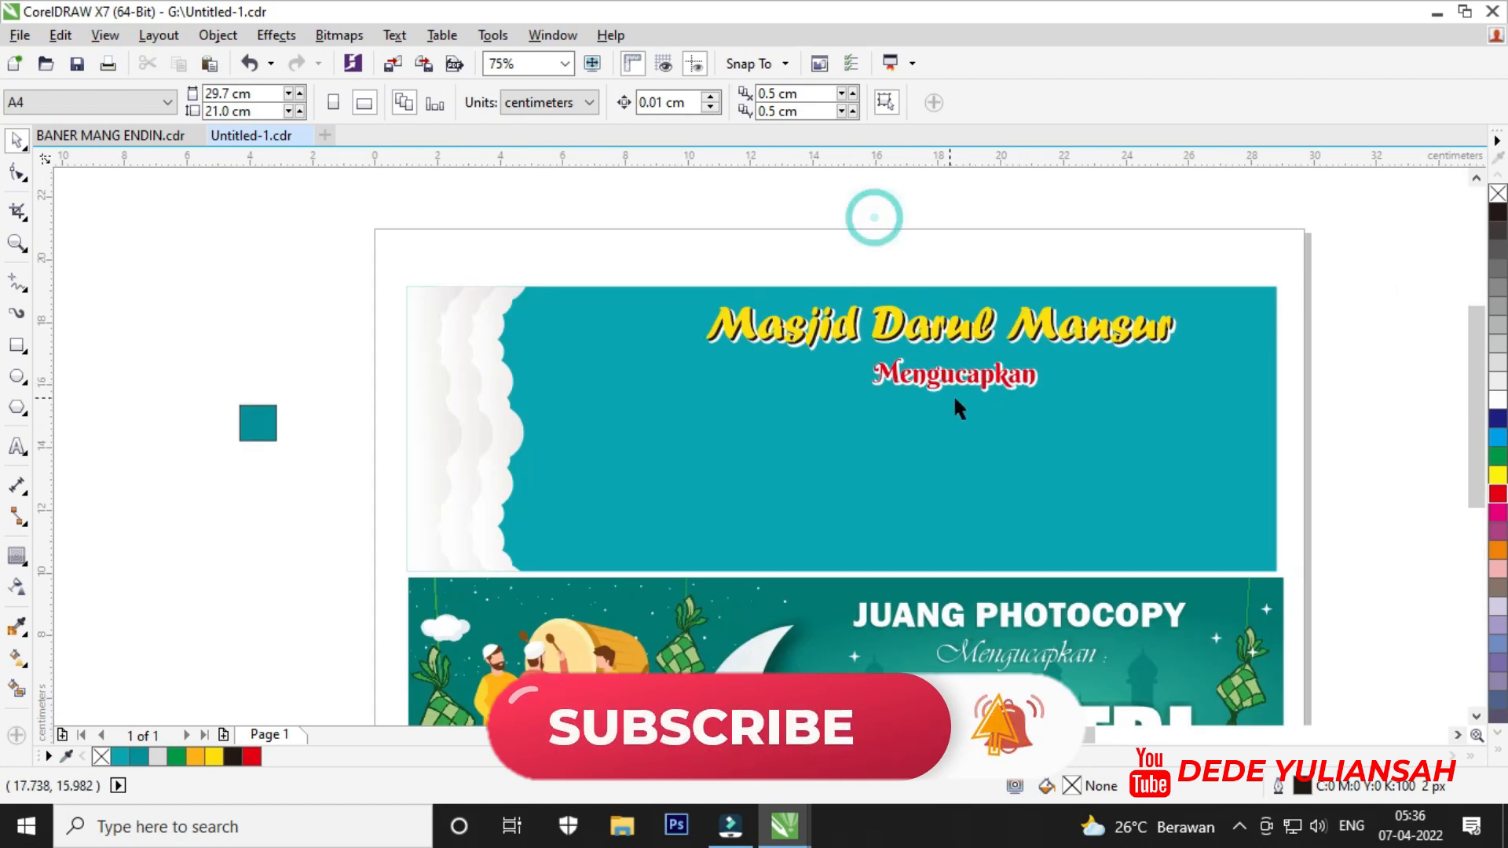
Move the green "Selamat Hari Raya Idul Fitri" and "1 Syawal 1443 H" lines onto the banner below "Mengucapkan" and fill them white.
scroll(886, 379, "down", 2)
left_click_drag(1107, 417, 890, 402)
key("ctrl+z")
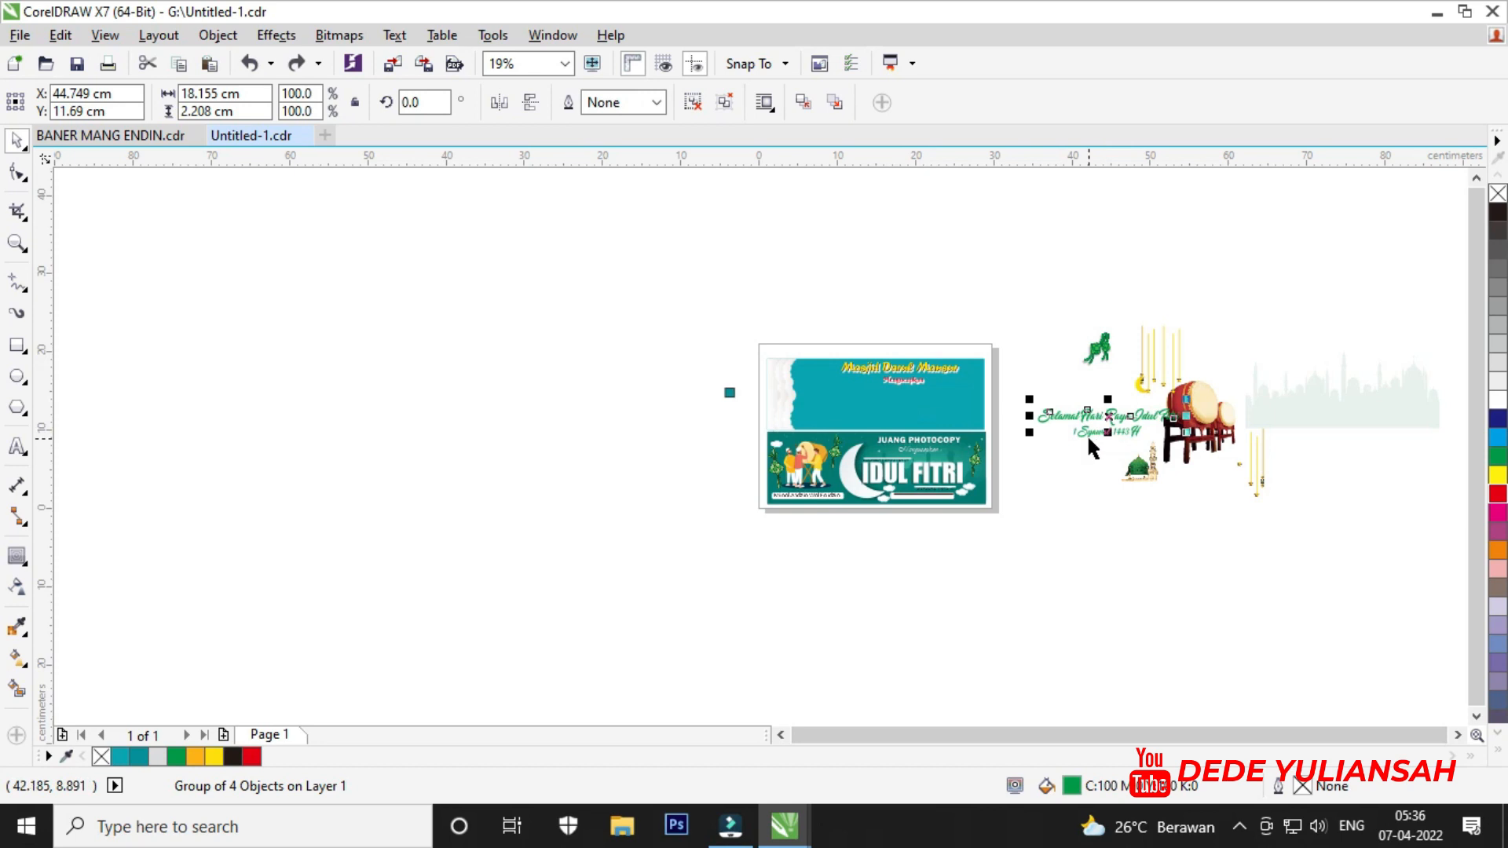
left_click(1086, 434, "shift")
scroll(1145, 428, "up", 3)
scroll(1146, 428, "down", 3)
left_click_drag(1145, 428, 944, 404)
scroll(947, 402, "up", 1)
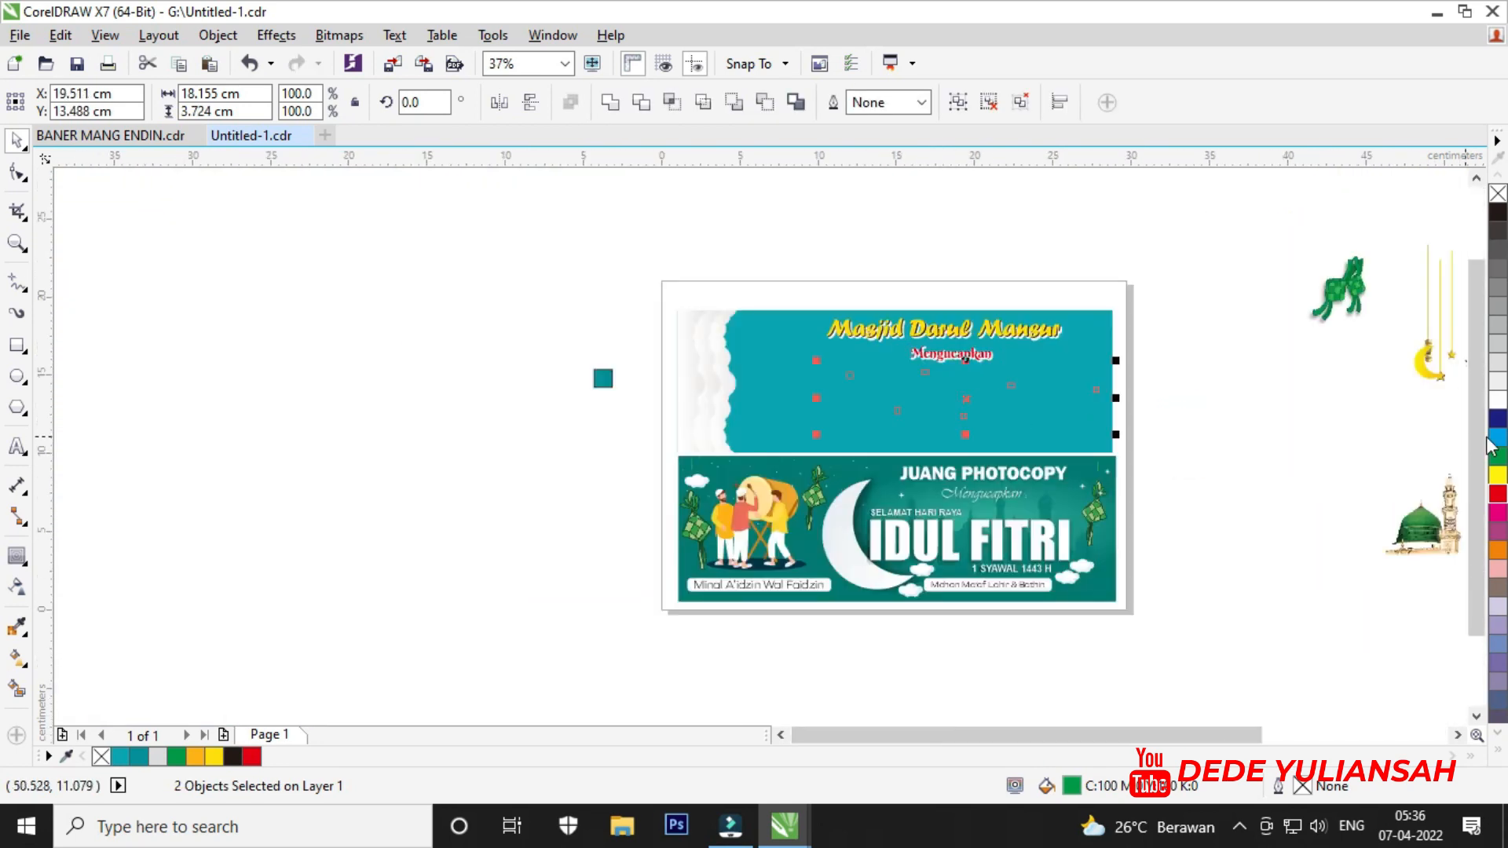
left_click(1496, 400)
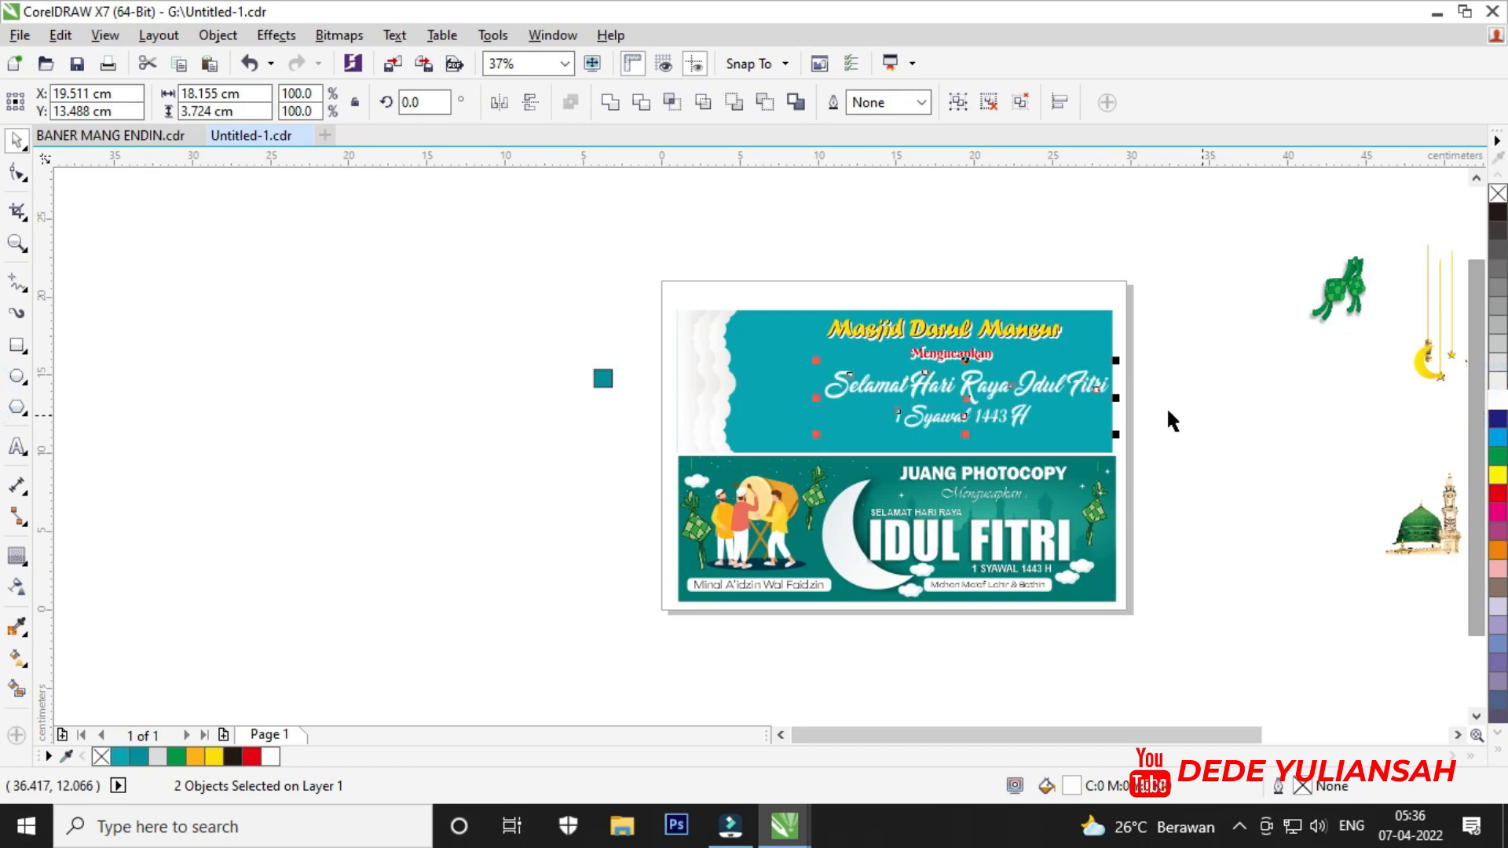
Group the two white greeting lines and centre them horizontally with the "Mengucapkan" text.
scroll(964, 383, "up", 1)
key("ctrl+g")
scroll(969, 382, "up", 1)
scroll(969, 383, "down", 1)
left_click_drag(969, 383, 942, 403)
left_click(1017, 320, "shift")
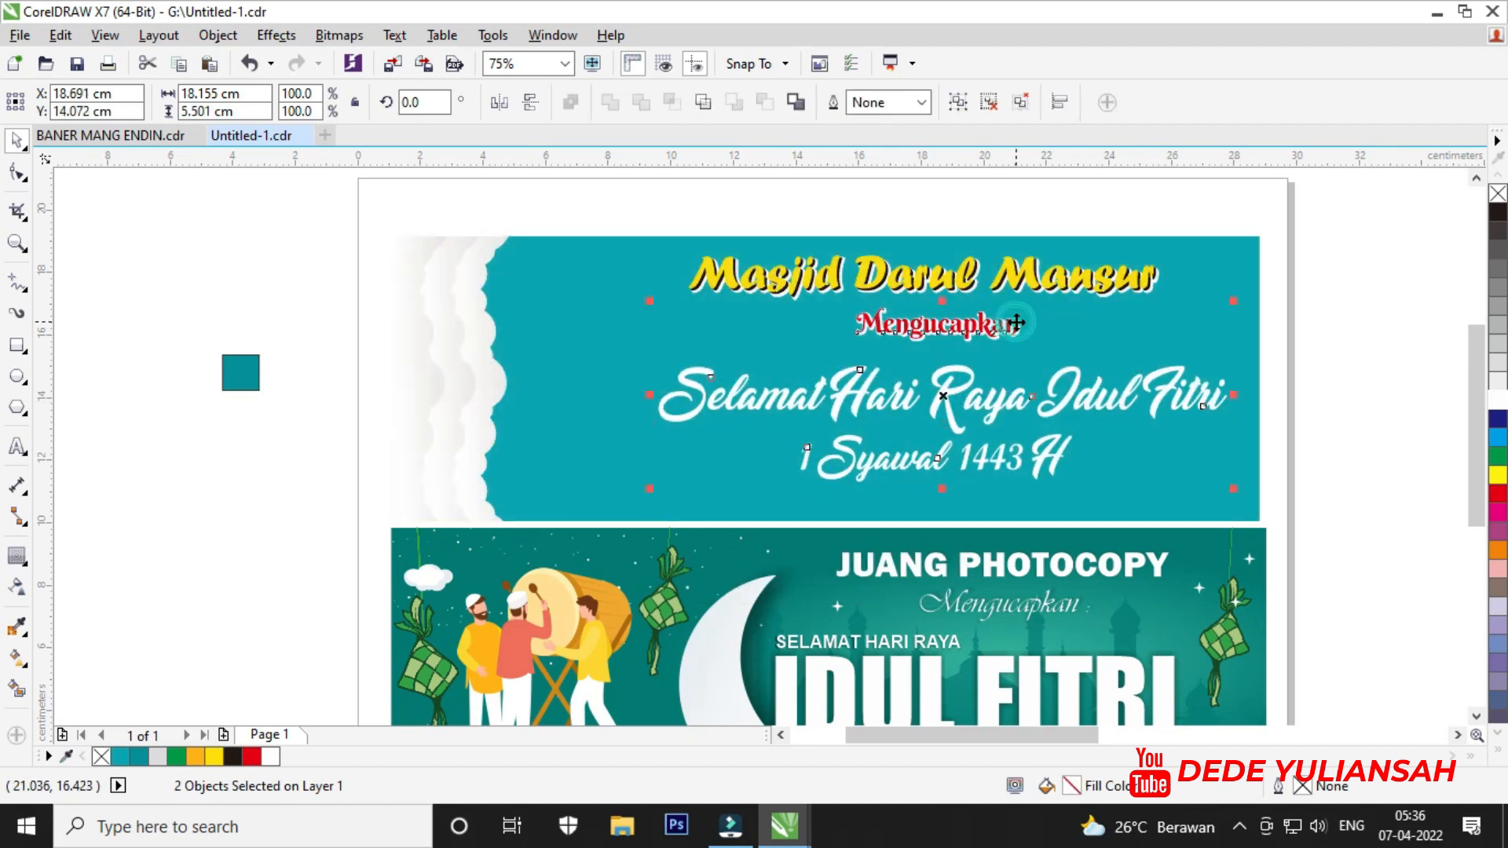
key("c")
left_click(1059, 203)
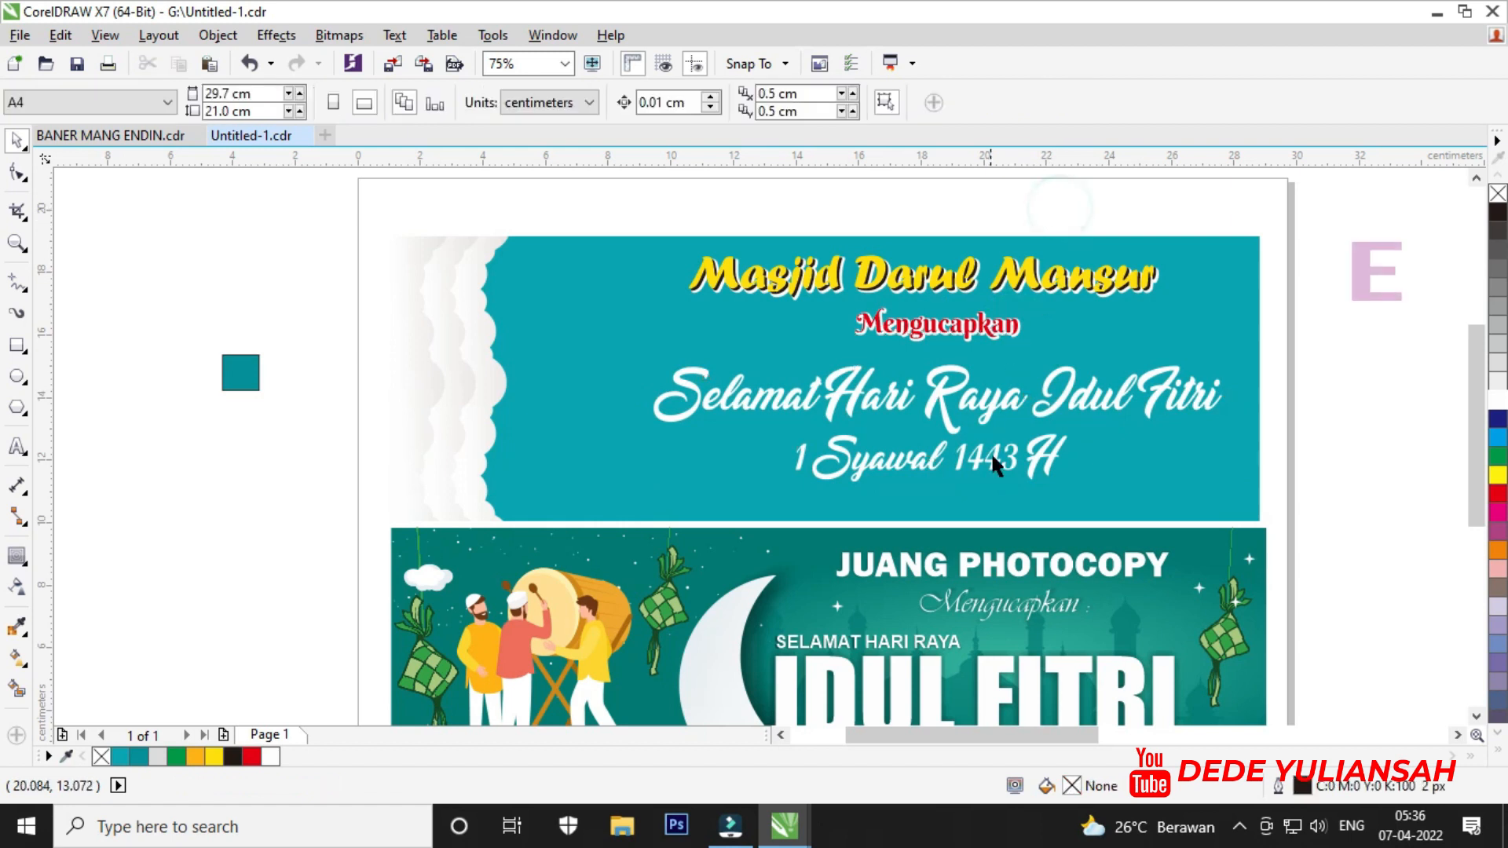
Duplicate the white greeting group slightly down and to the right, and fill the copy black.
scroll(671, 418, "up", 2)
scroll(672, 419, "up", 4)
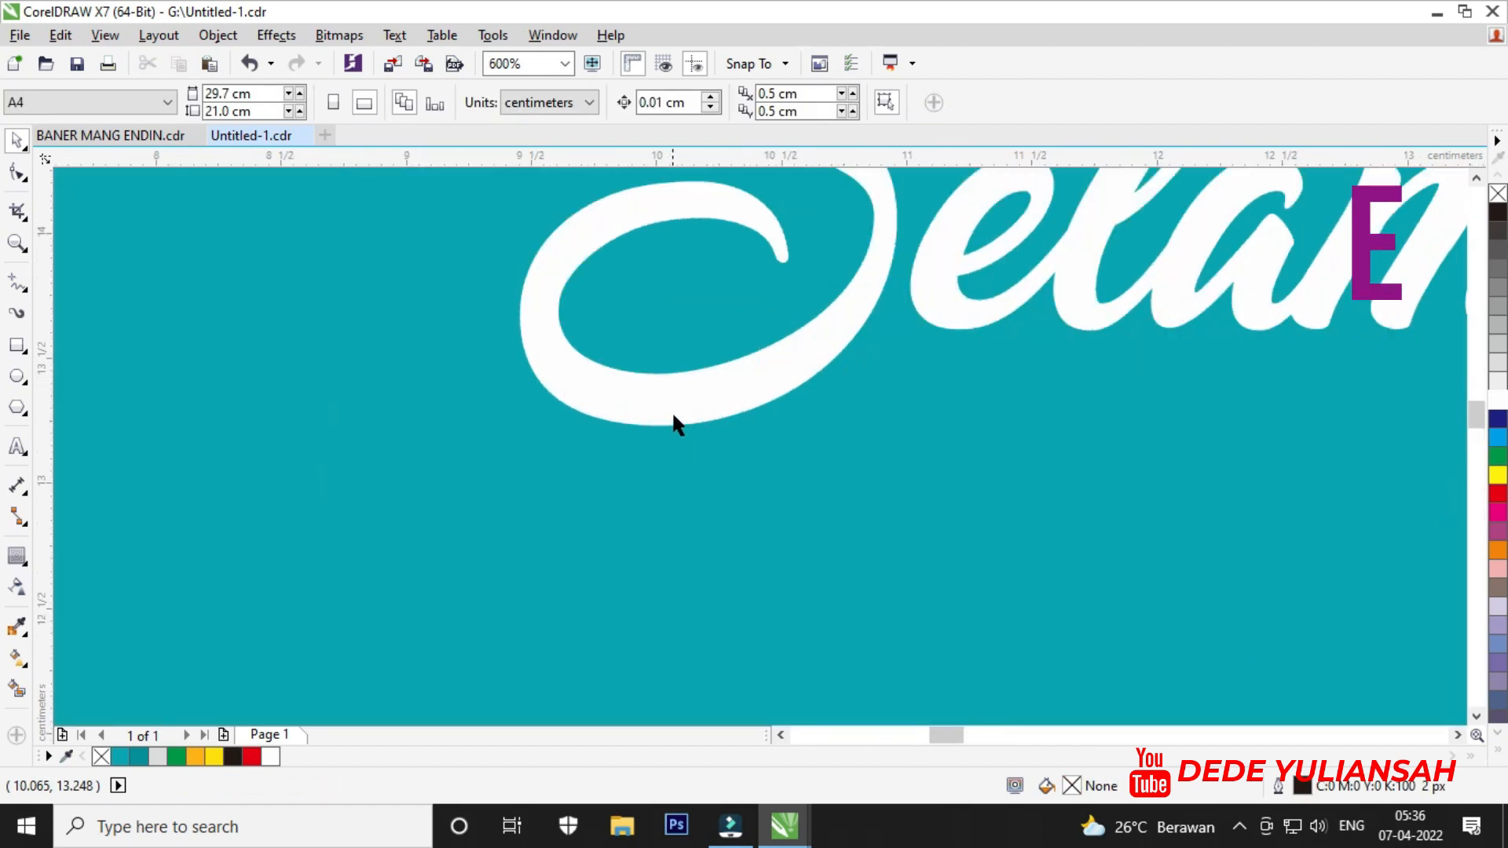
left_click(677, 407)
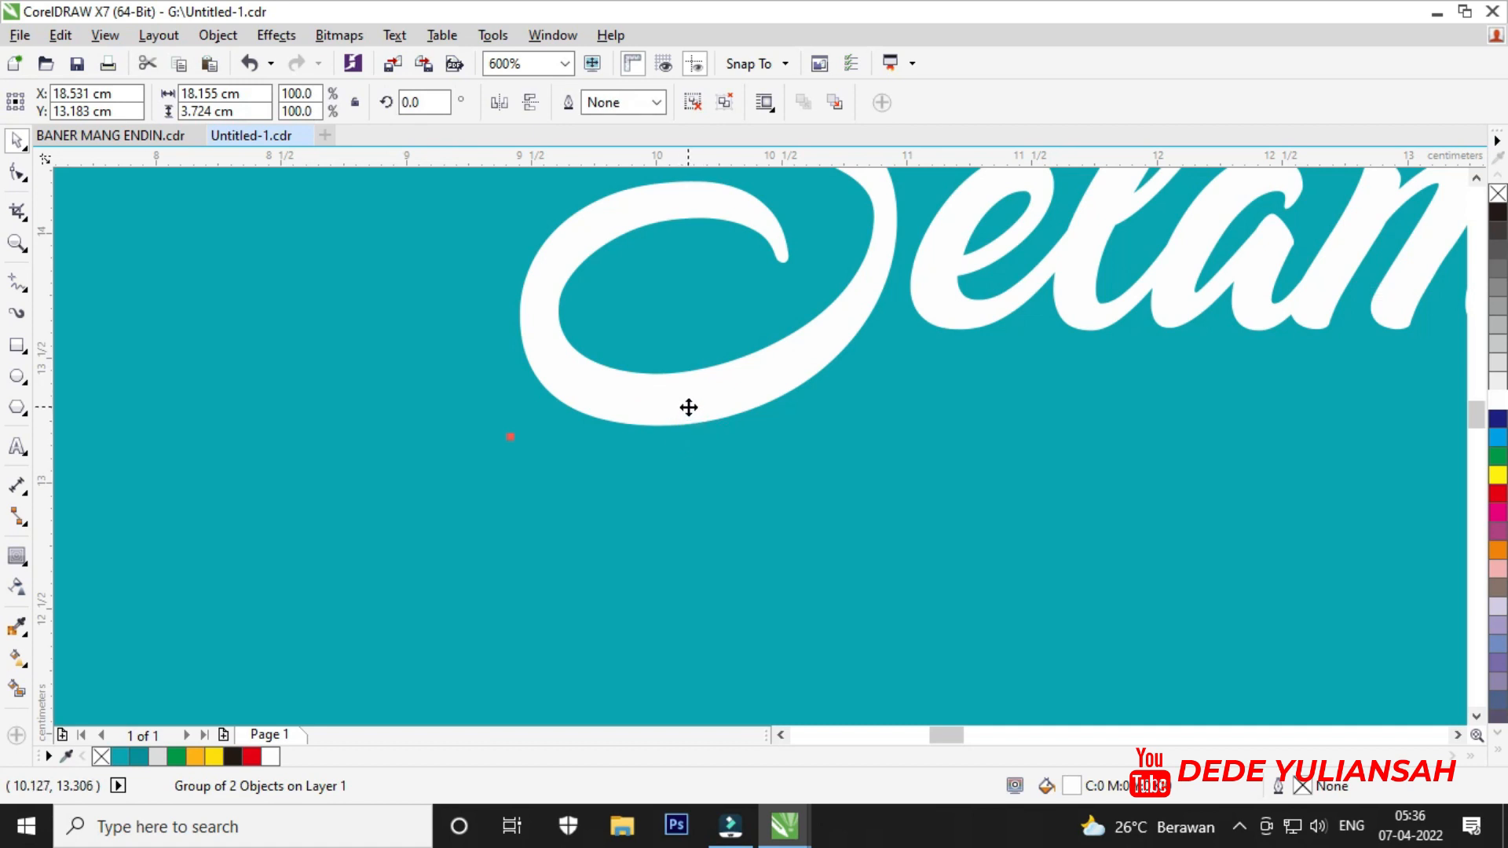
left_click_drag(691, 410, 736, 445)
left_click(231, 758)
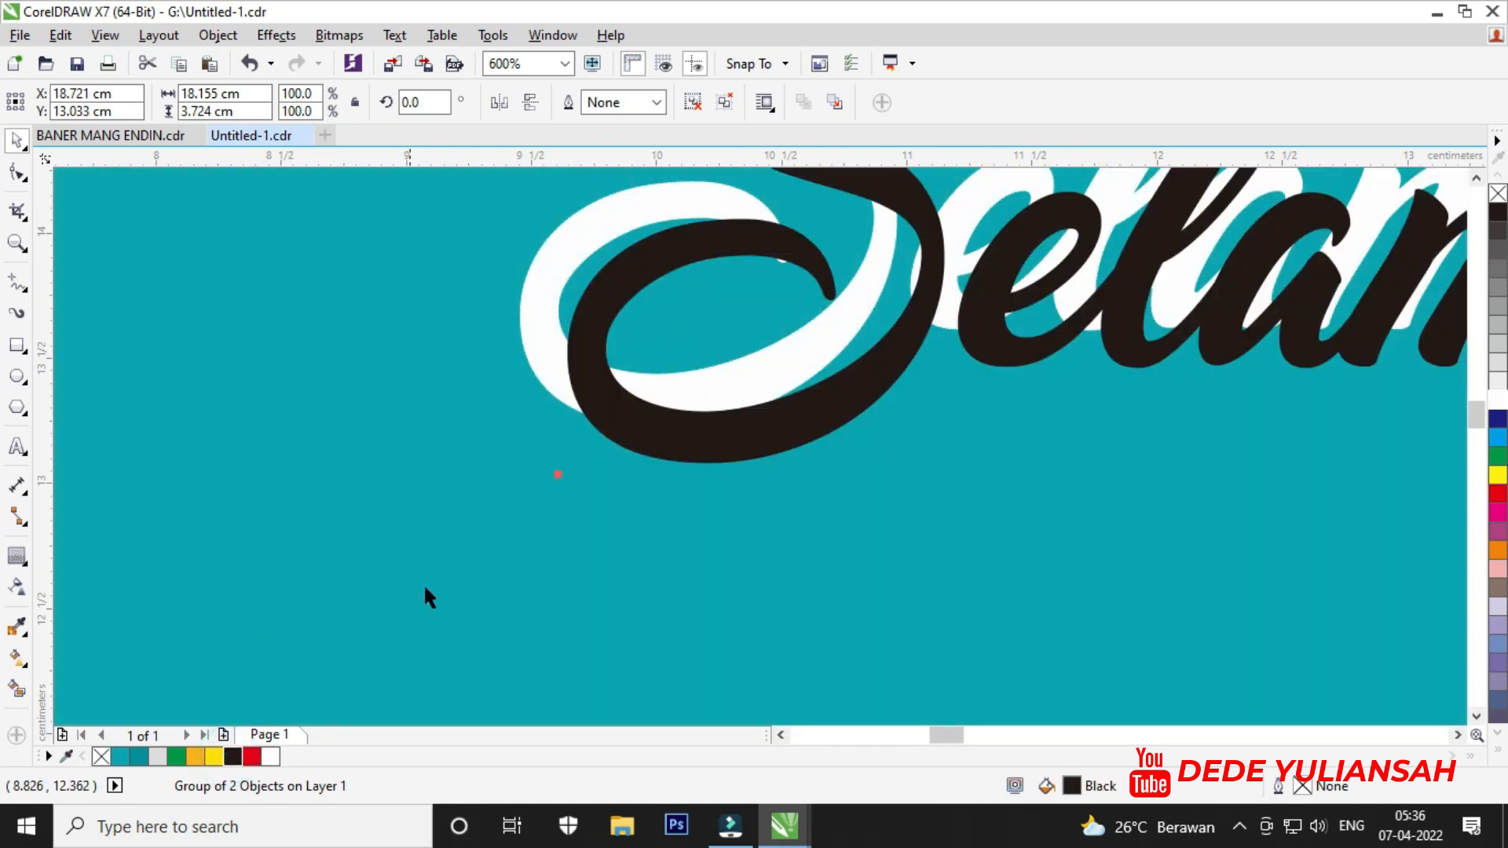
Bring the white greeting group in front of its black copy.
scroll(662, 410, "up", 1)
left_click(394, 282)
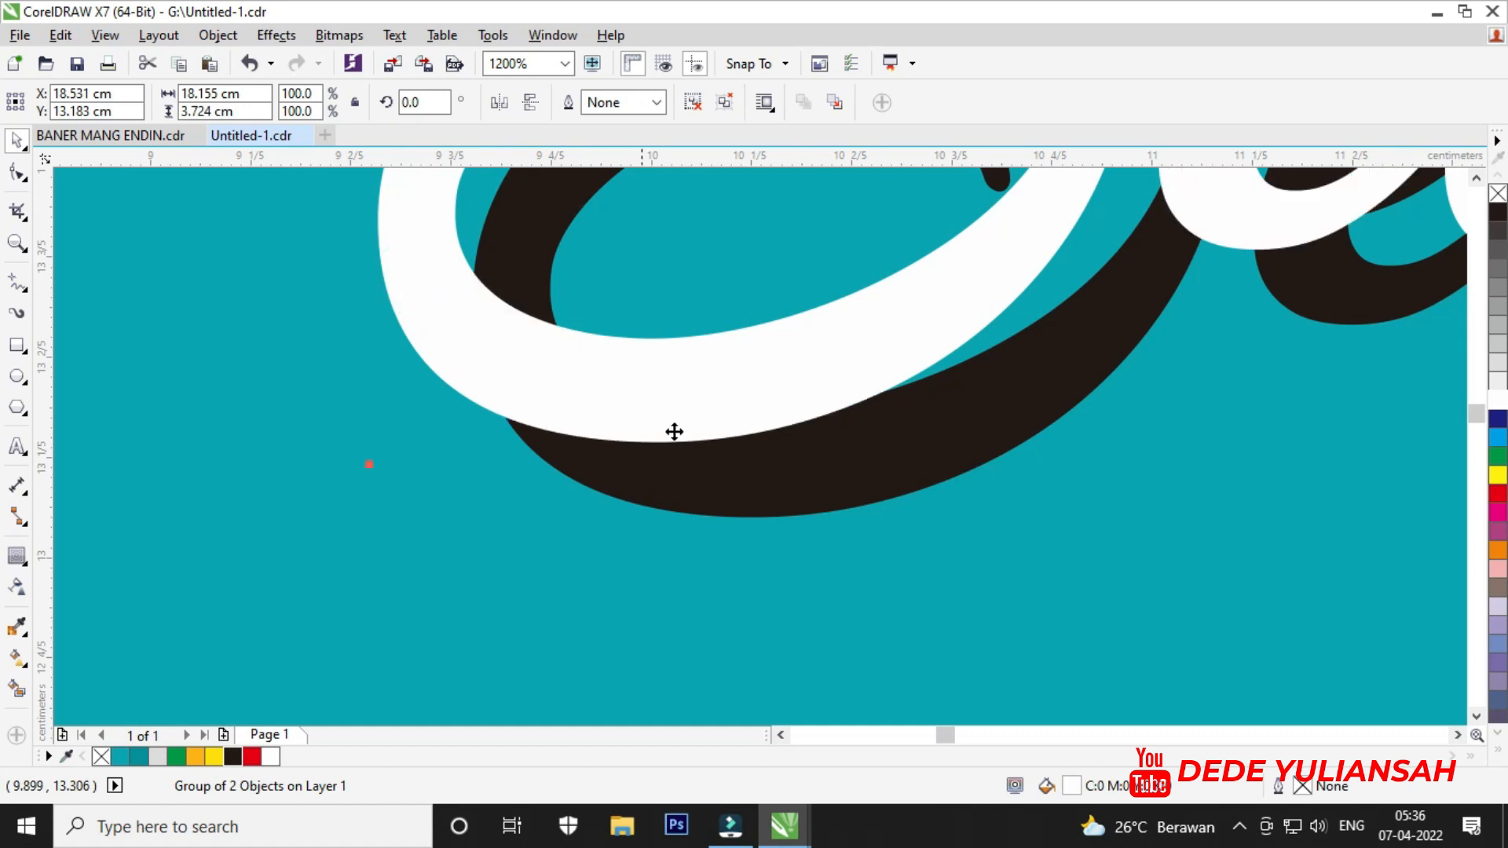
scroll(674, 431, "down", 4)
left_click(244, 435)
scroll(751, 449, "up", 3)
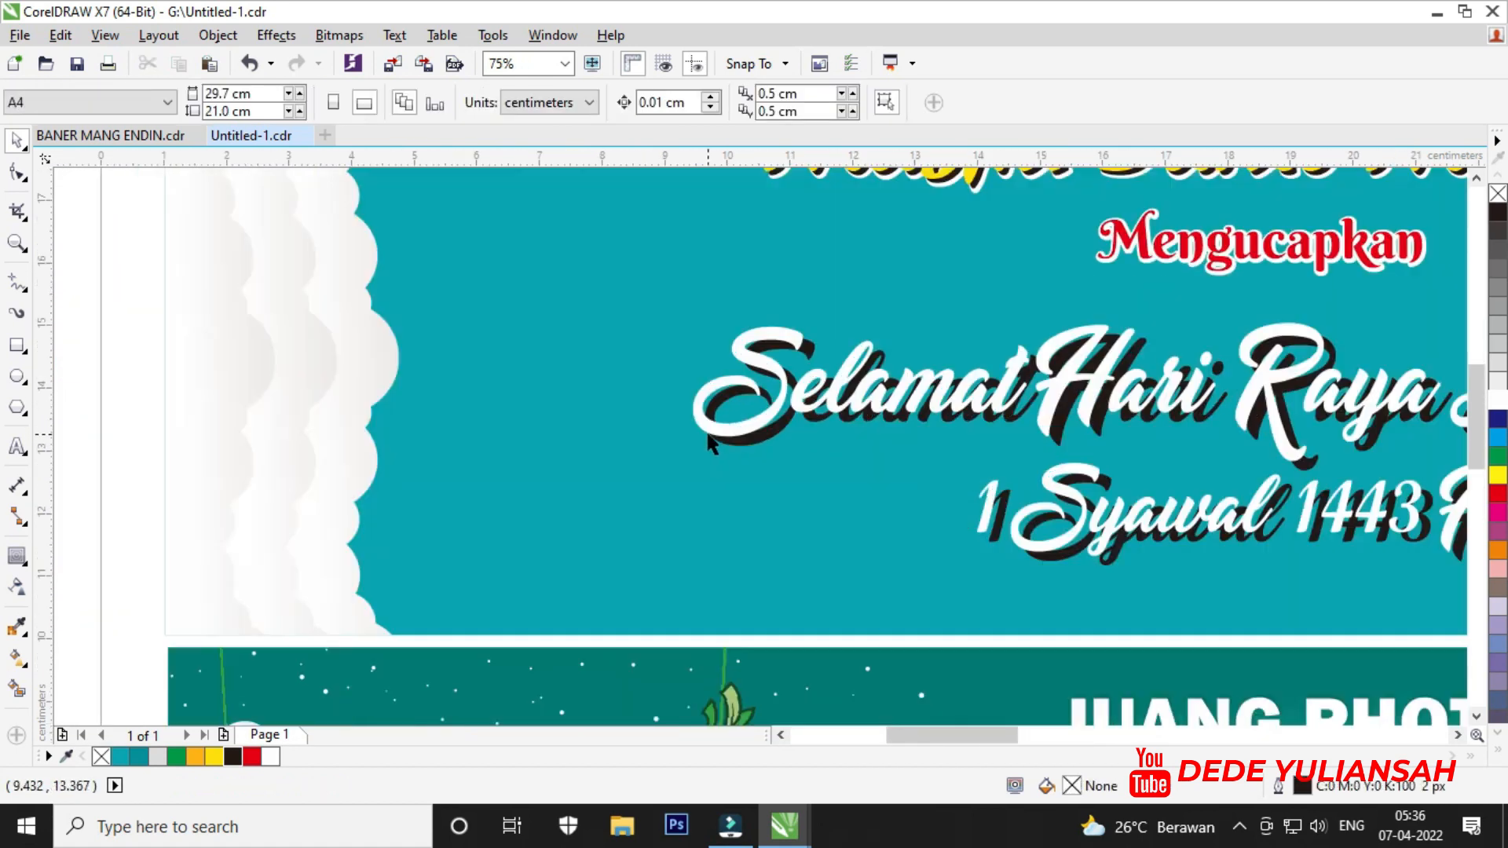
Move the black greeting copy closer behind the white text so only a thin shadow edge shows.
left_click_drag(862, 468, 836, 444)
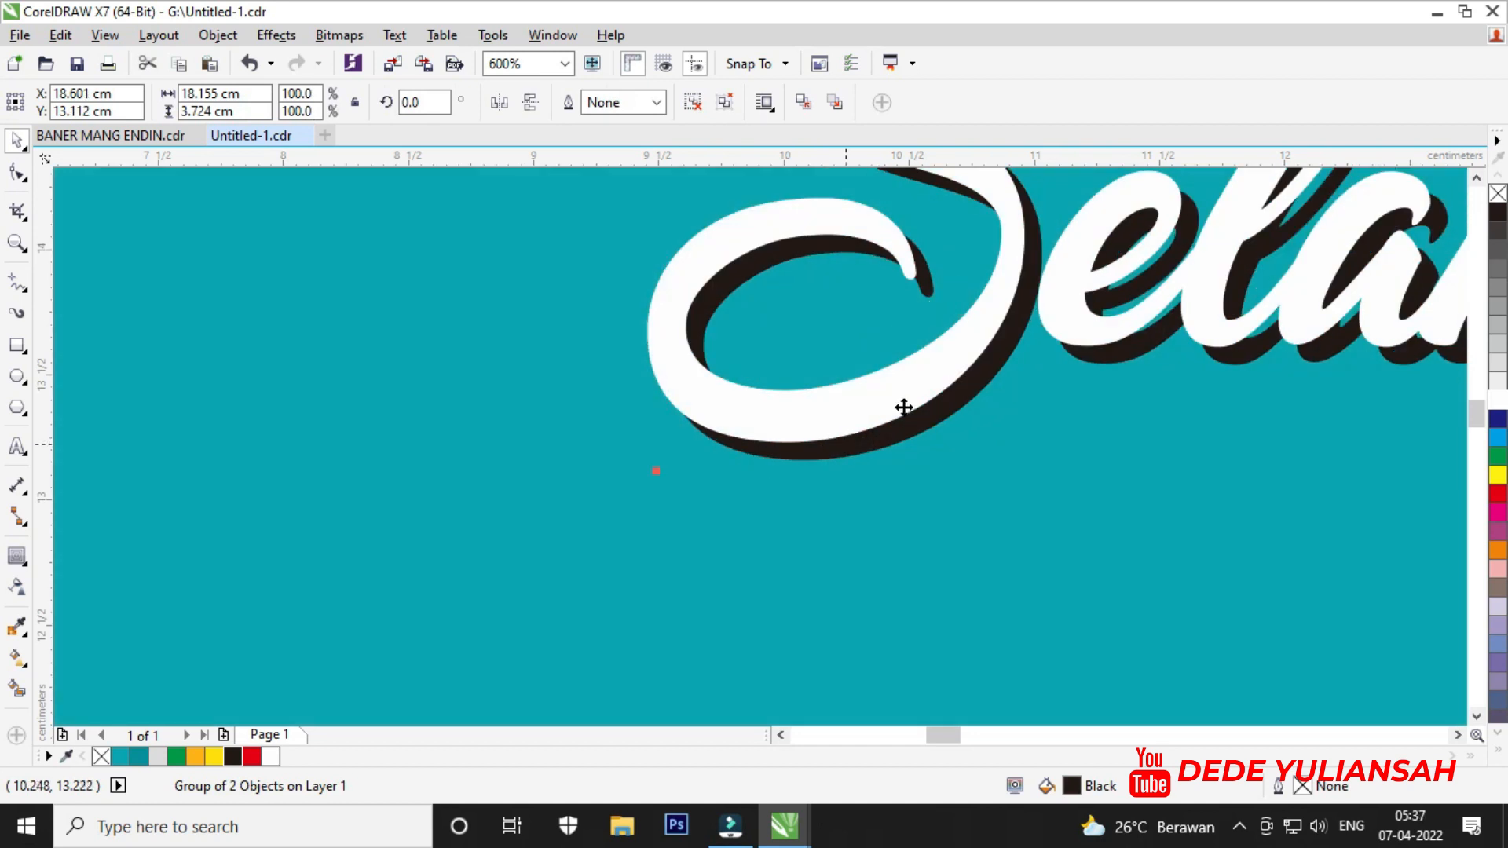
scroll(1053, 405, "down", 1)
scroll(1061, 409, "up", 3)
left_click_drag(1061, 493, 1057, 492)
scroll(1057, 492, "down", 3)
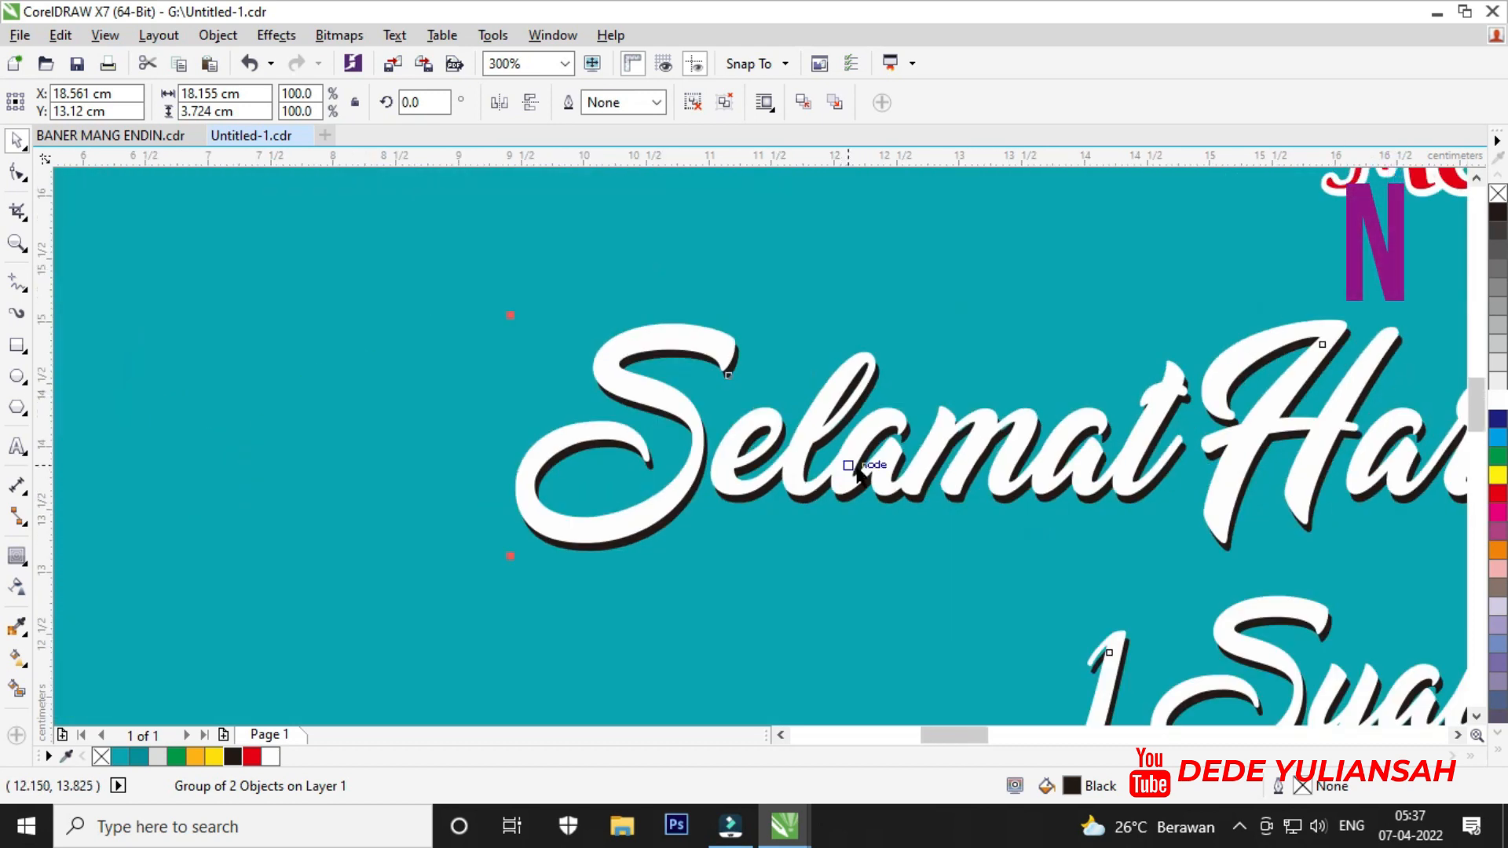
scroll(861, 472, "down", 2)
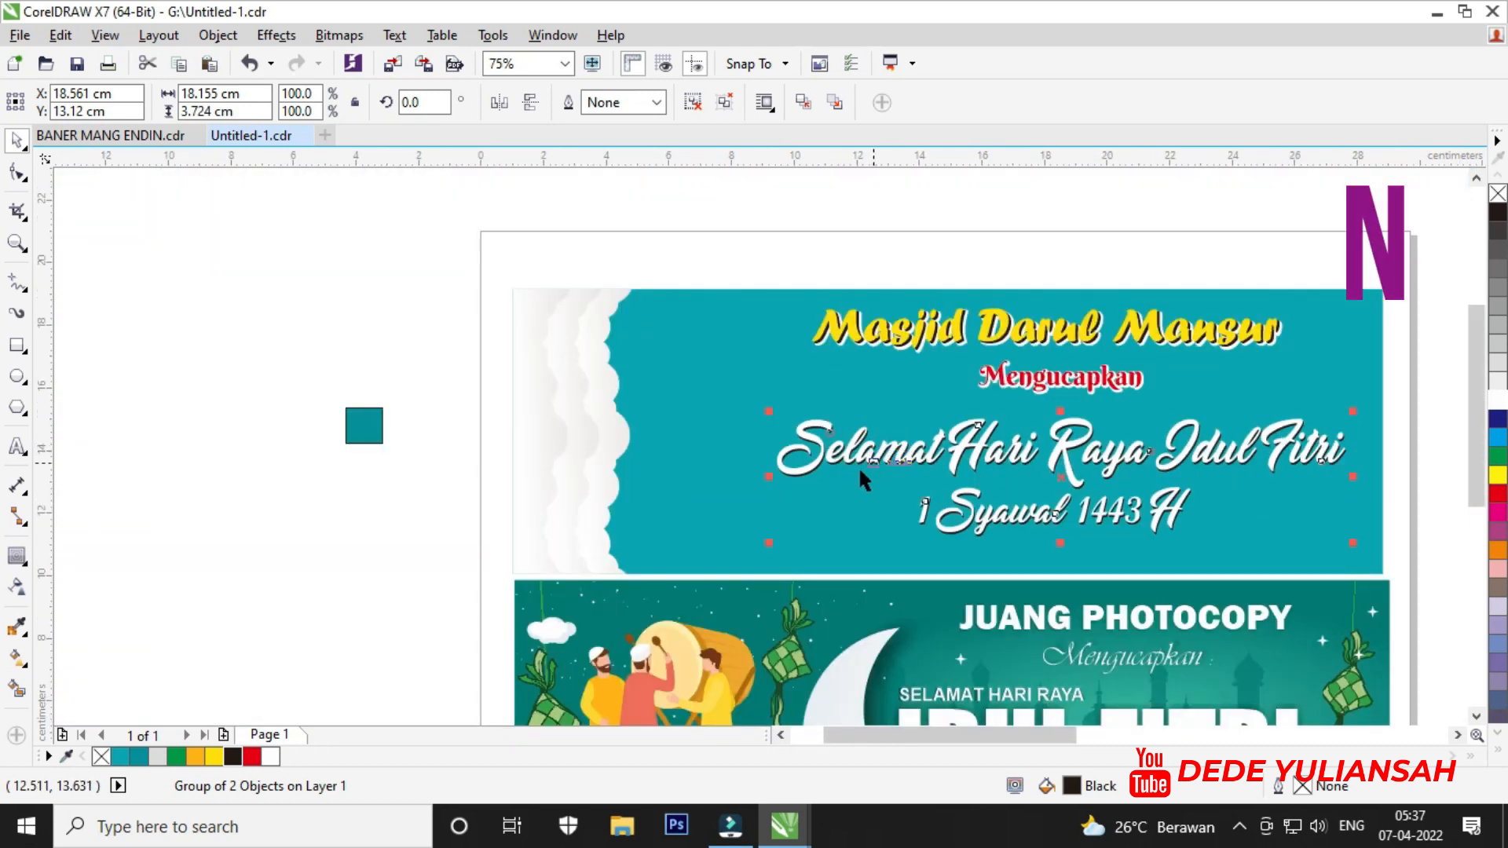
Convert the black greeting copy to a 300 dpi CMYK bitmap with anti-aliasing and a transparent background.
scroll(817, 475, "up", 3)
left_click(319, 33)
left_click(402, 58)
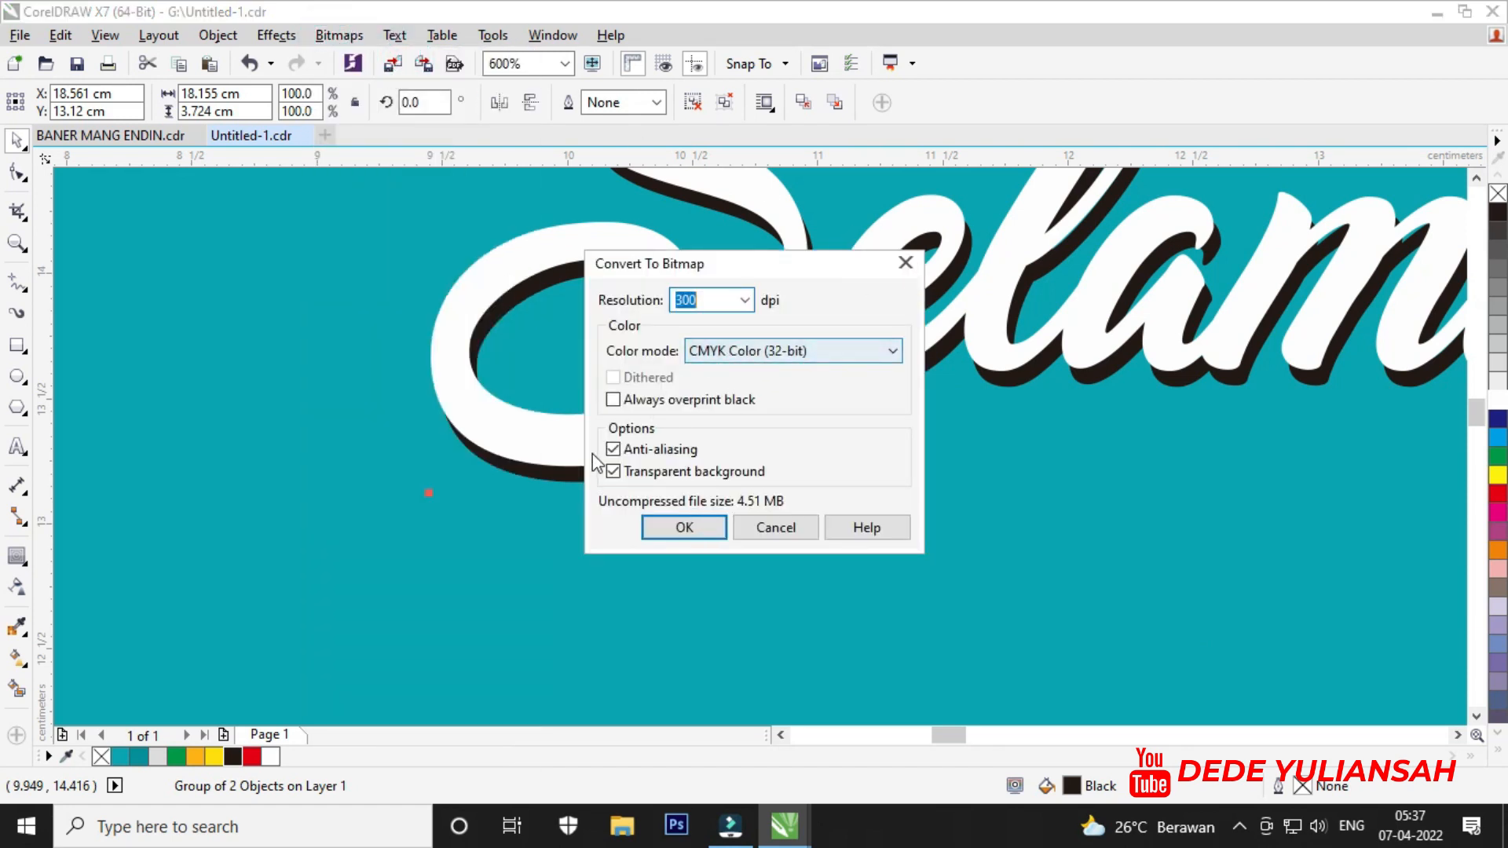
left_click(681, 528)
scroll(622, 476, "up", 2)
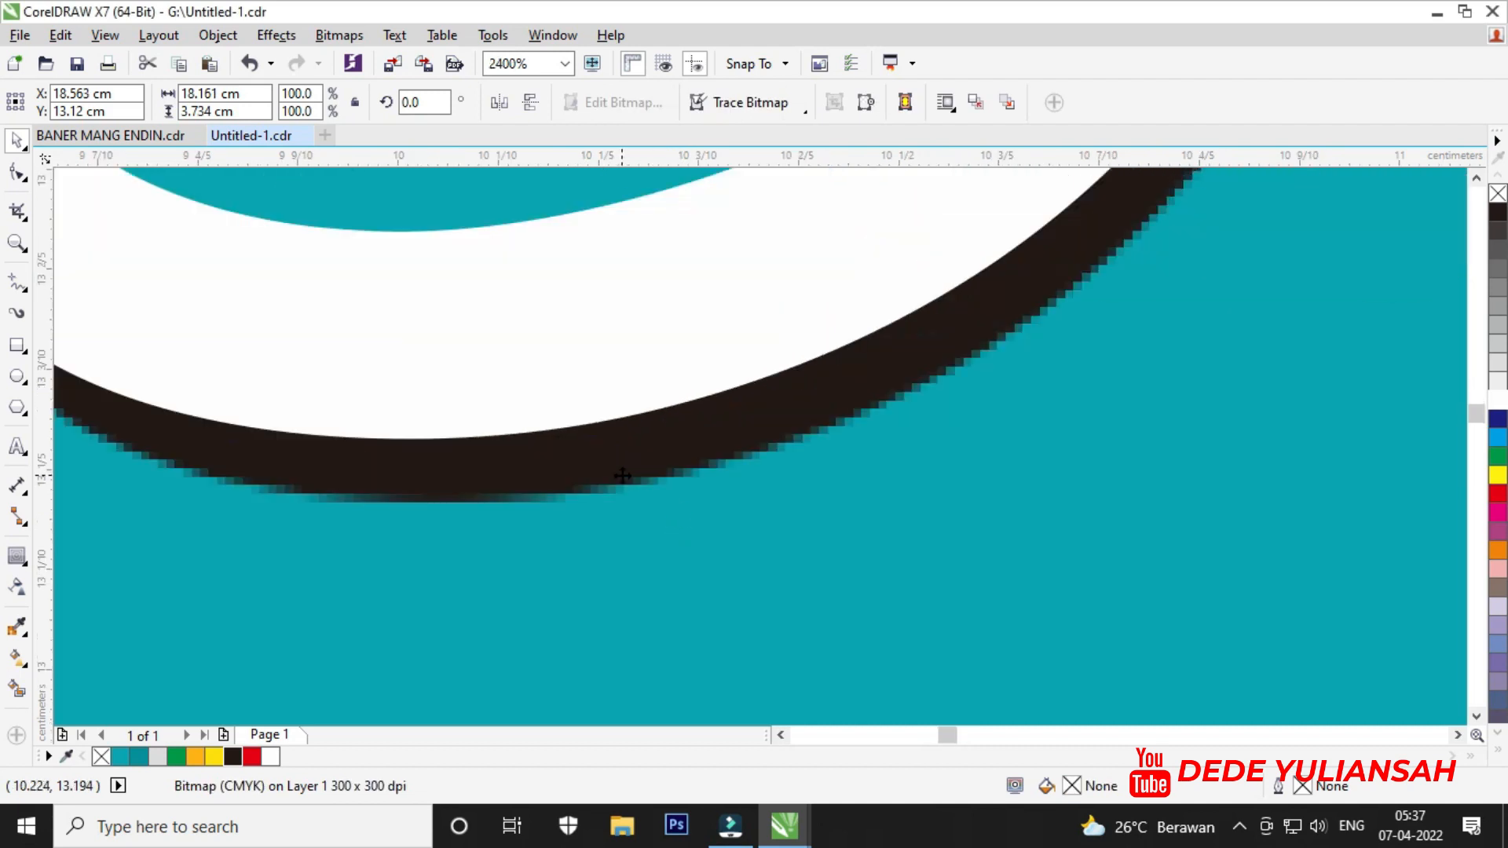
Apply a Gaussian Blur with a radius of 3.1 pixels to the black shadow bitmap.
left_click(338, 35)
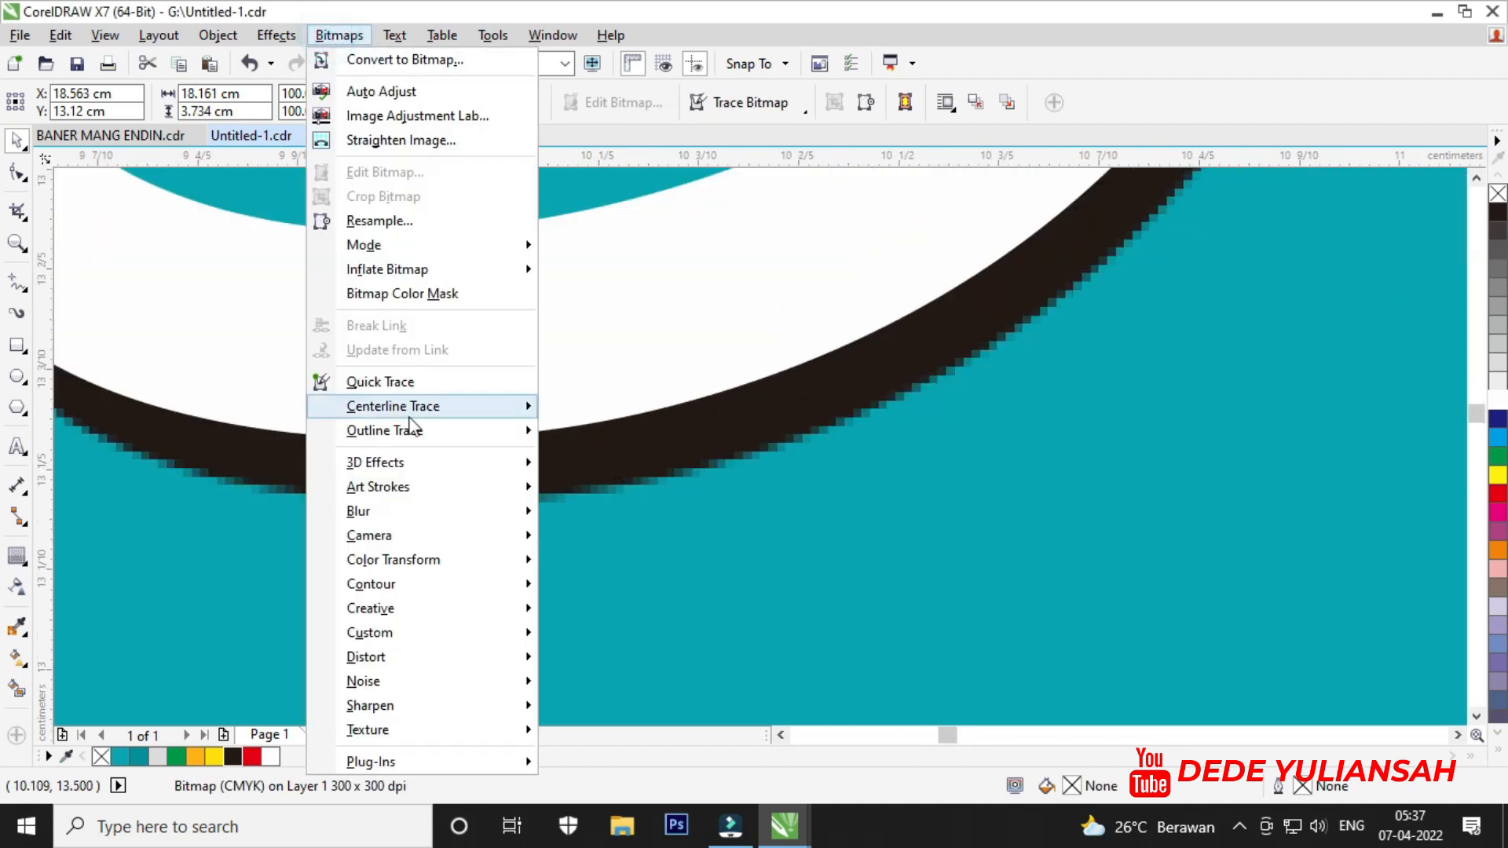
left_click(440, 511)
left_click(606, 538)
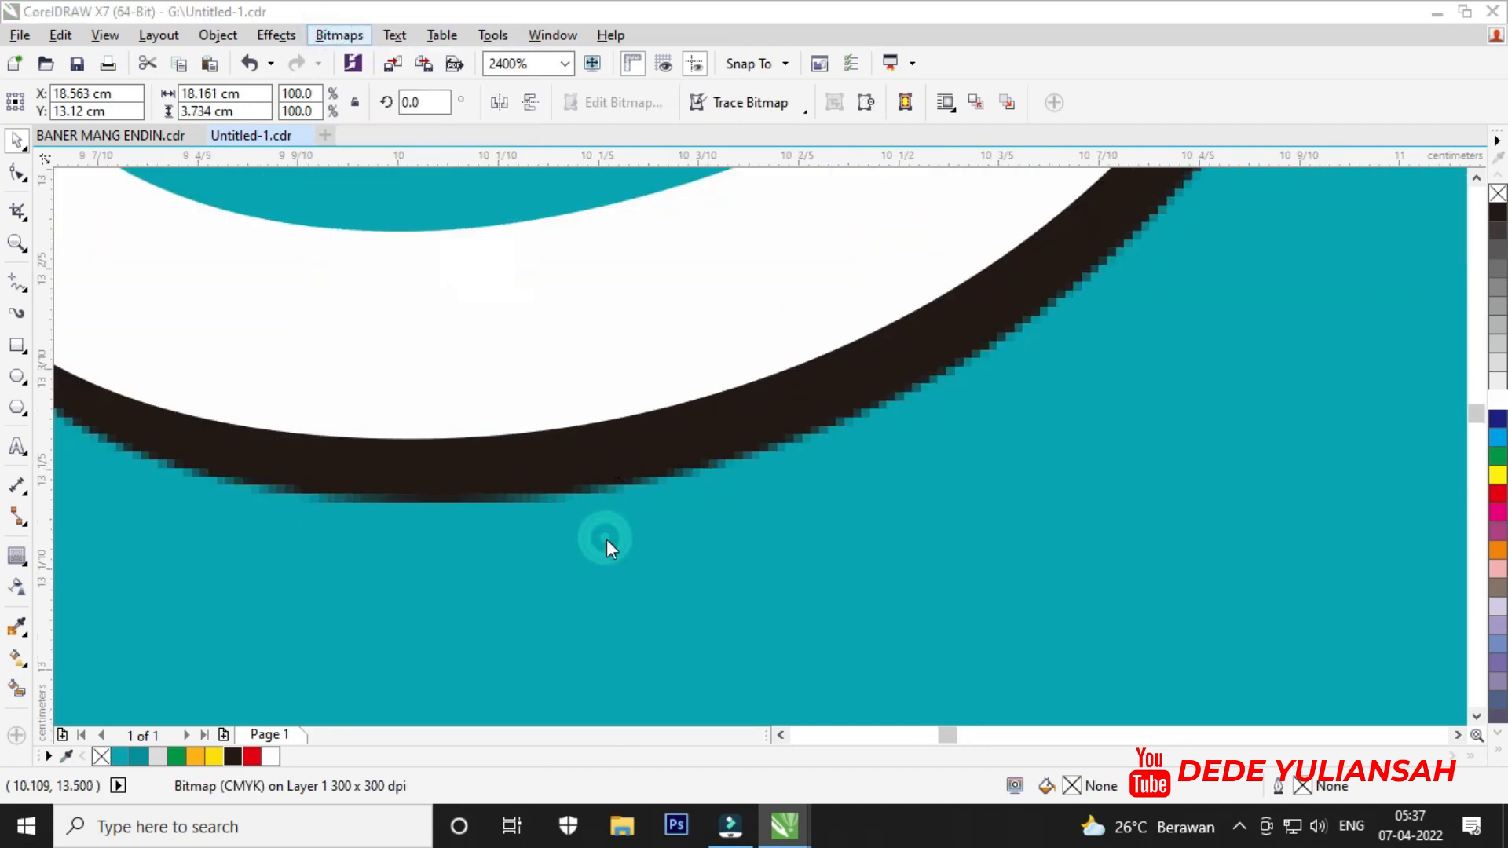
left_click(578, 388)
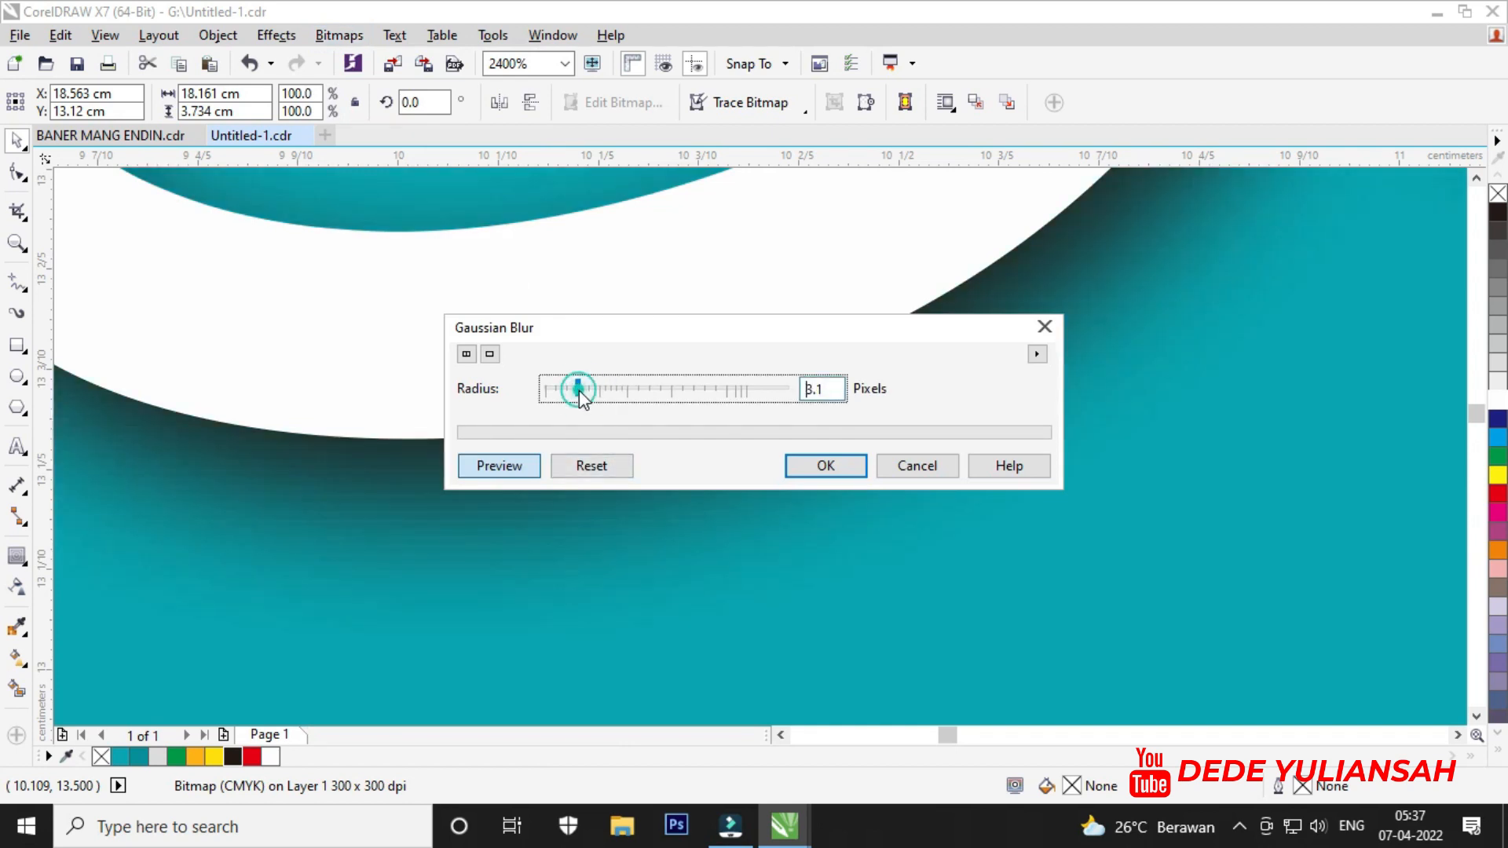
left_click(825, 466)
scroll(731, 463, "down", 6)
scroll(870, 427, "down", 1)
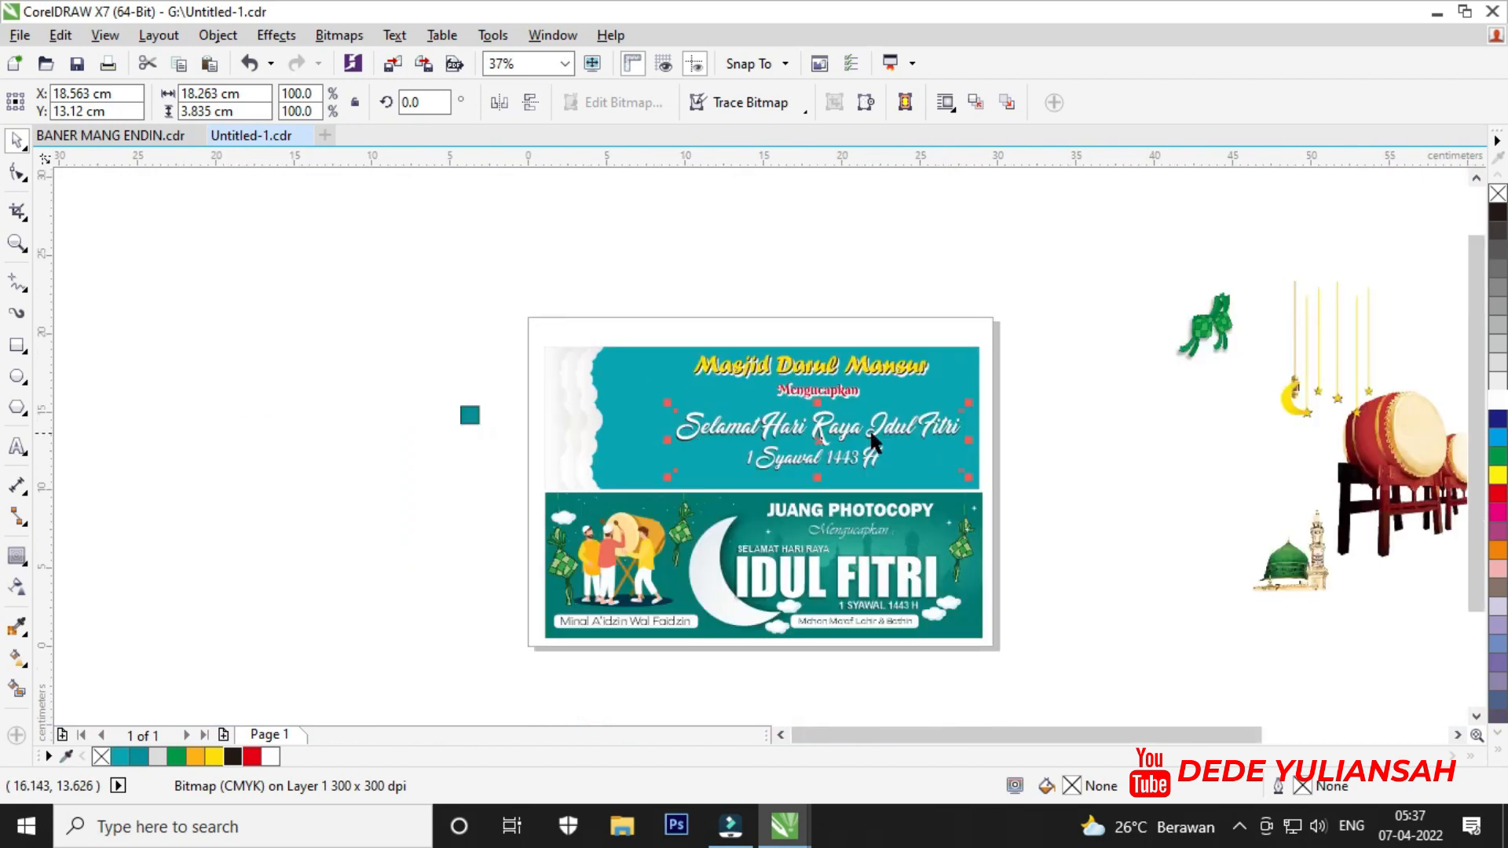
scroll(941, 424, "up", 5)
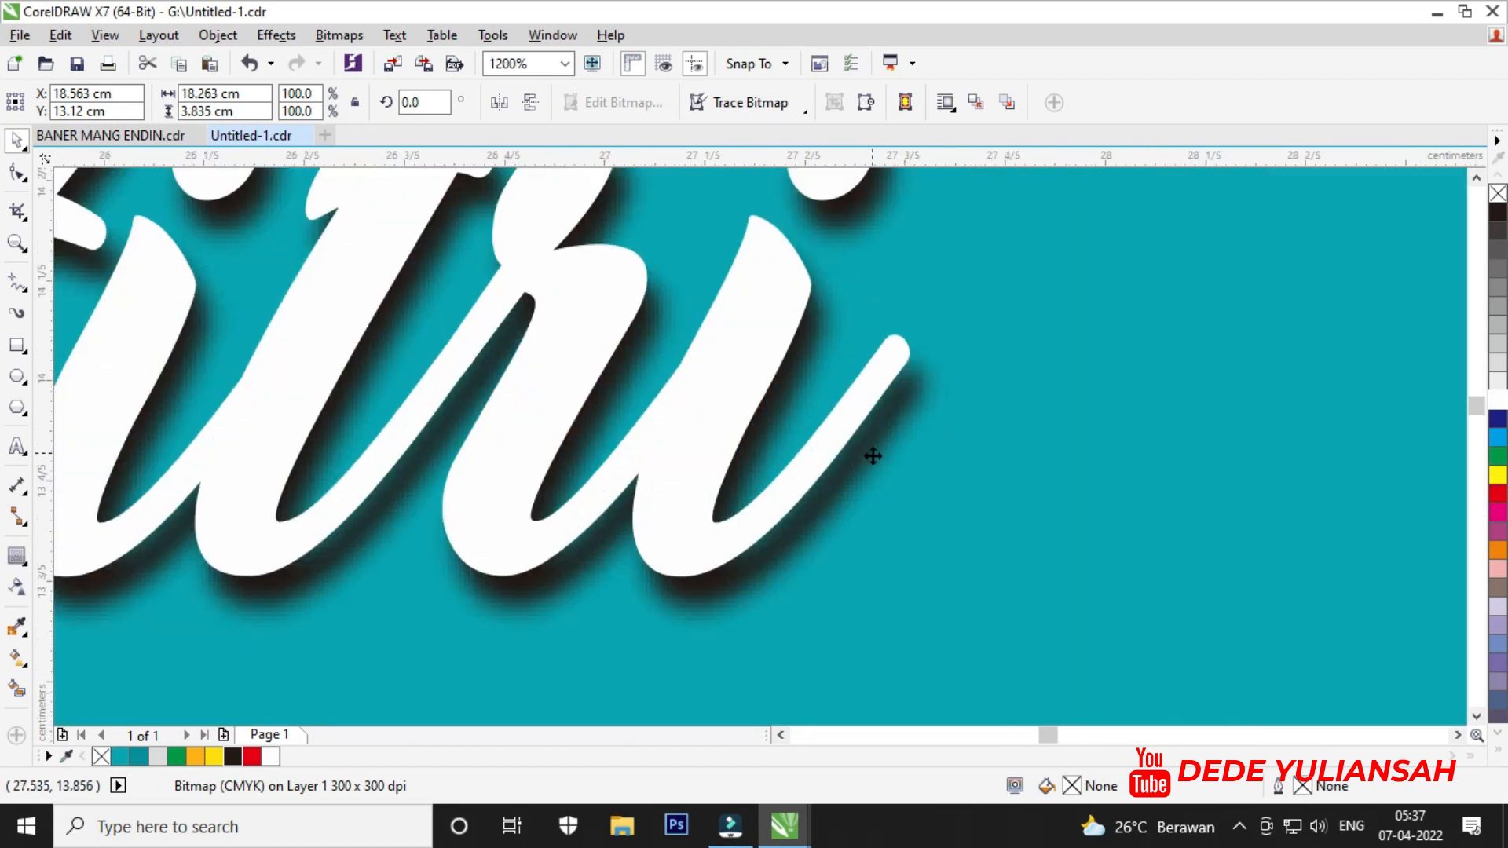
scroll(874, 469, "down", 2)
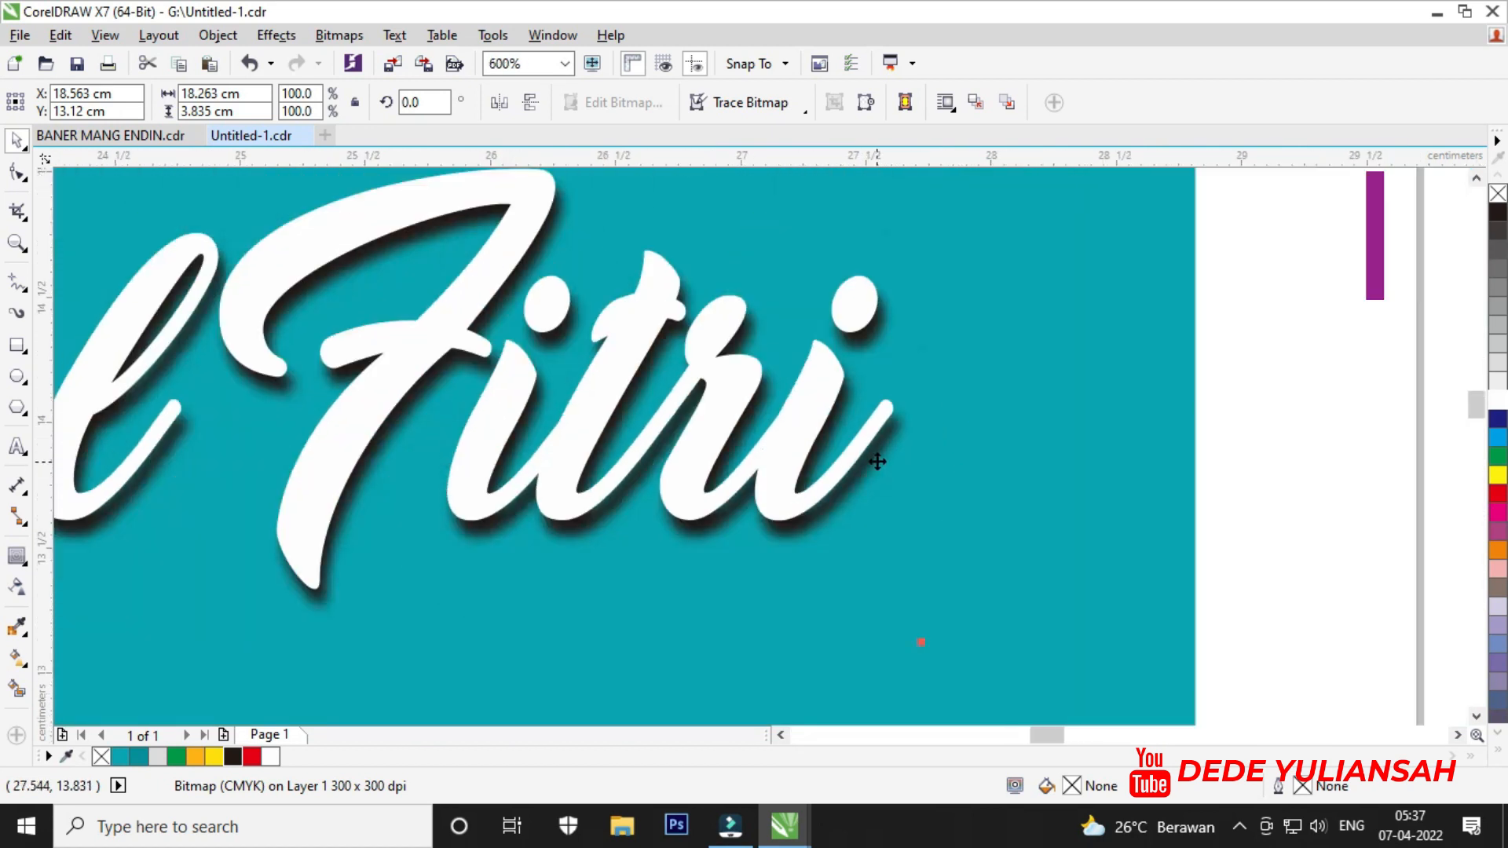
scroll(937, 430, "down", 2)
left_click(1123, 461)
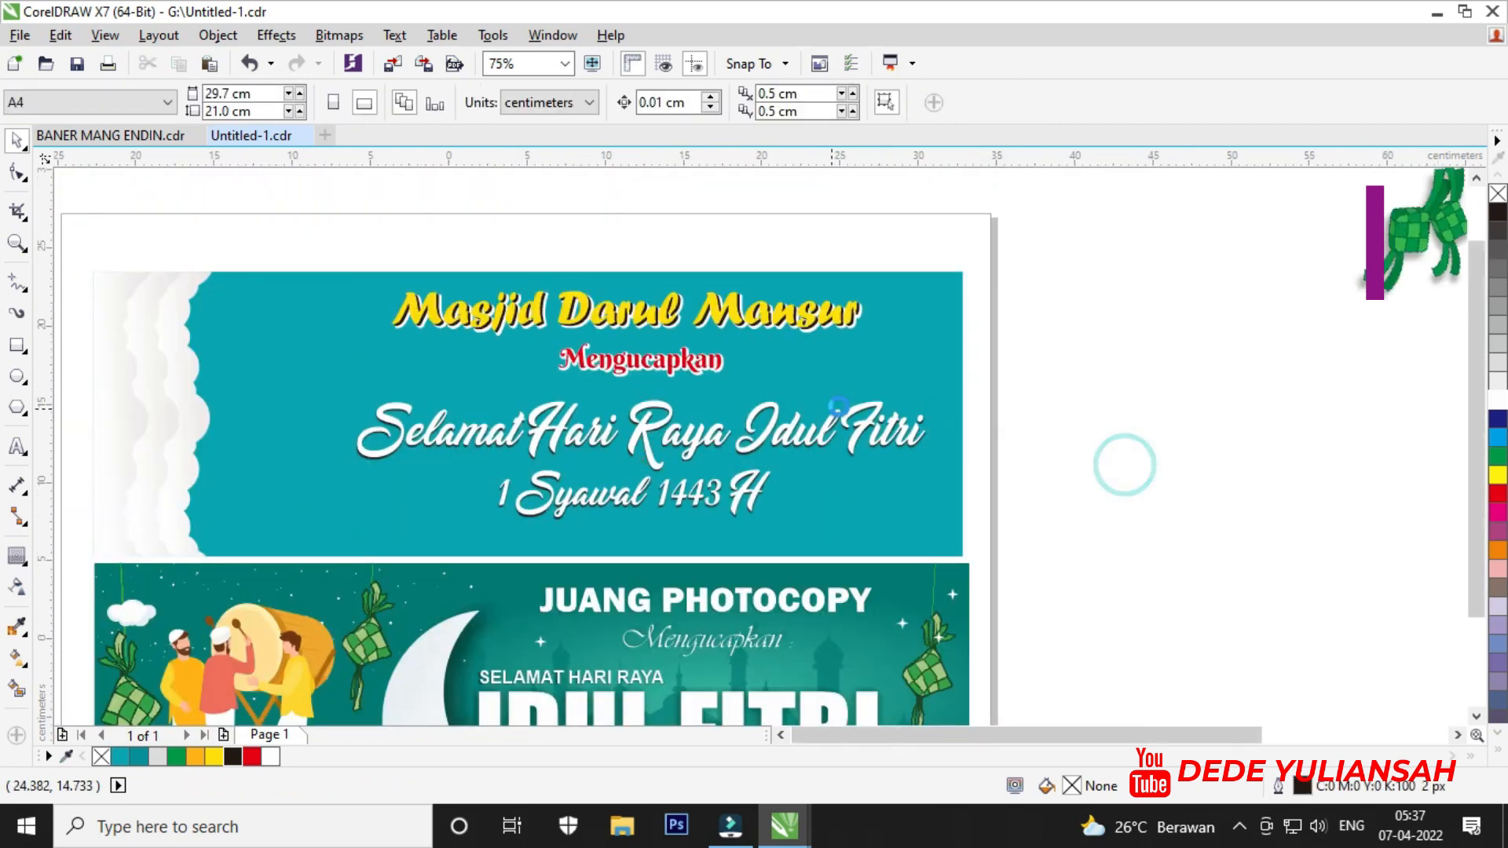
Place the red drum image over the cloud border at the banner's left end and bring it to the front.
scroll(655, 439, "down", 1)
scroll(655, 439, "up", 1)
scroll(655, 438, "down", 1)
left_click(1074, 520)
left_click_drag(1320, 452, 503, 432)
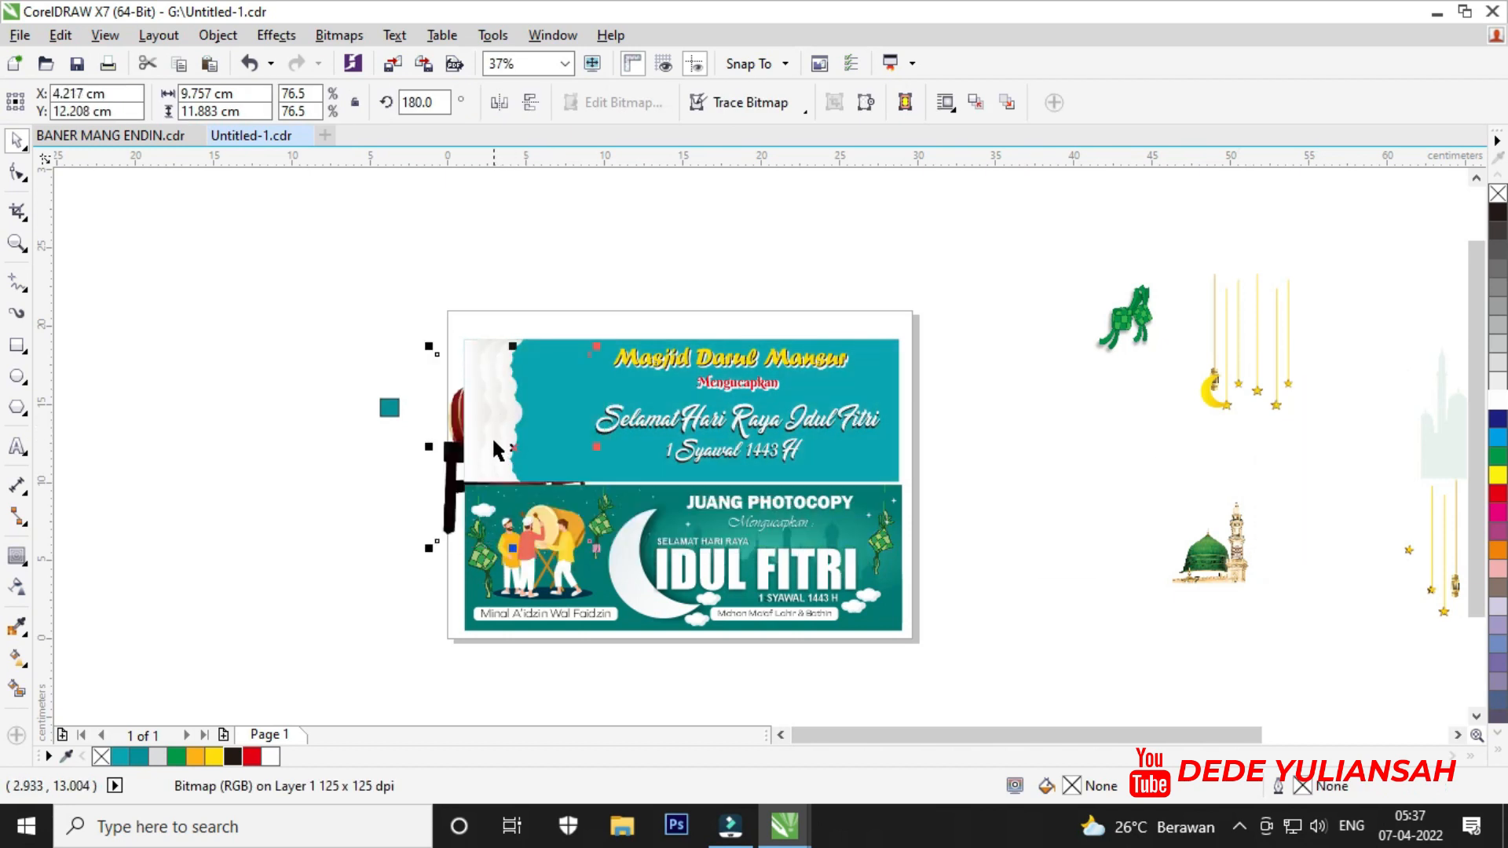
key("shift+Page_Up")
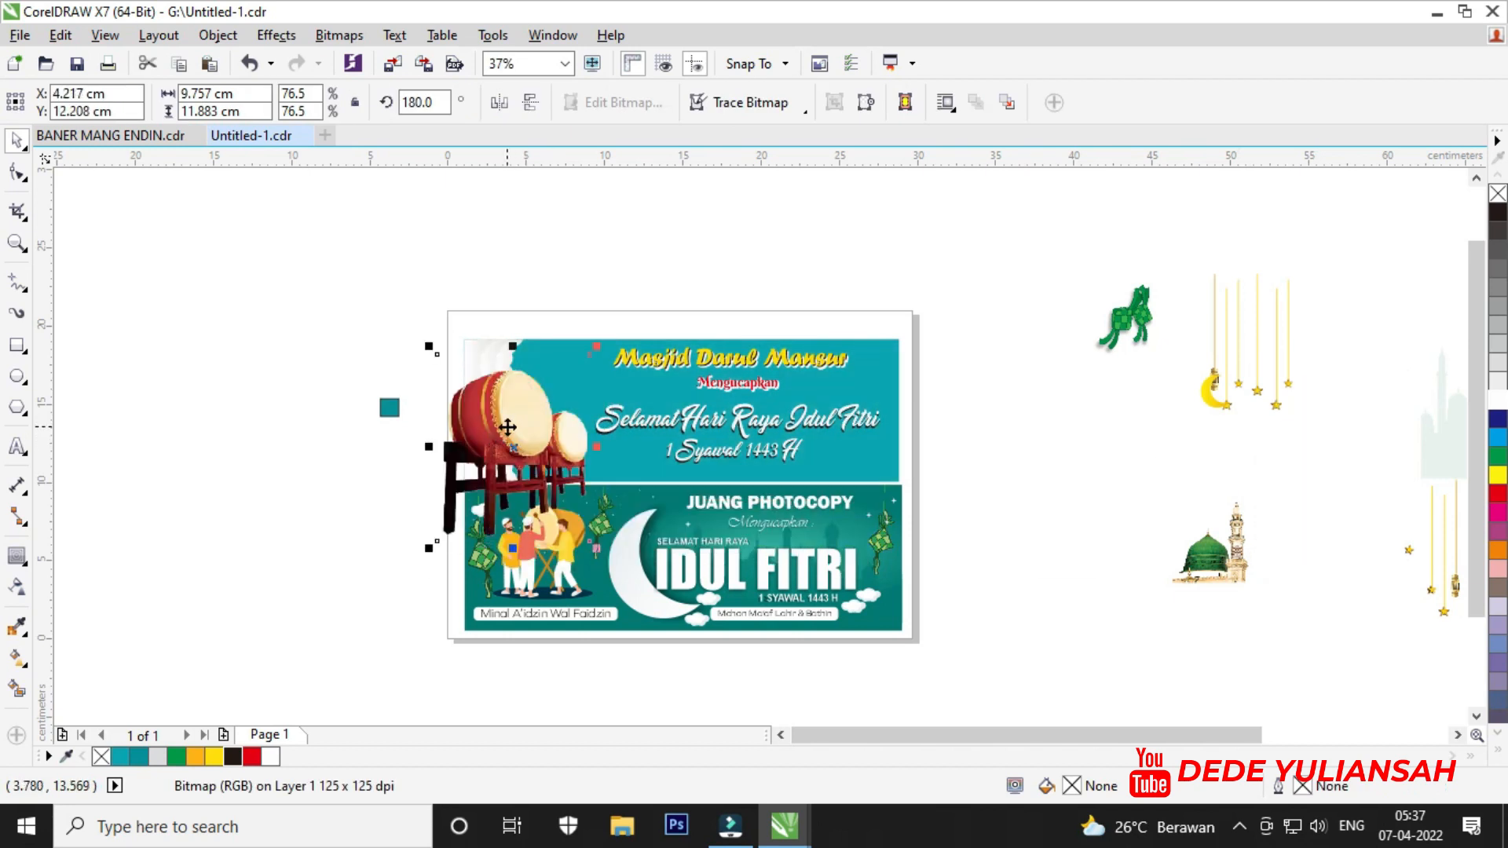
scroll(508, 427, "up", 2)
left_click_drag(498, 417, 516, 424)
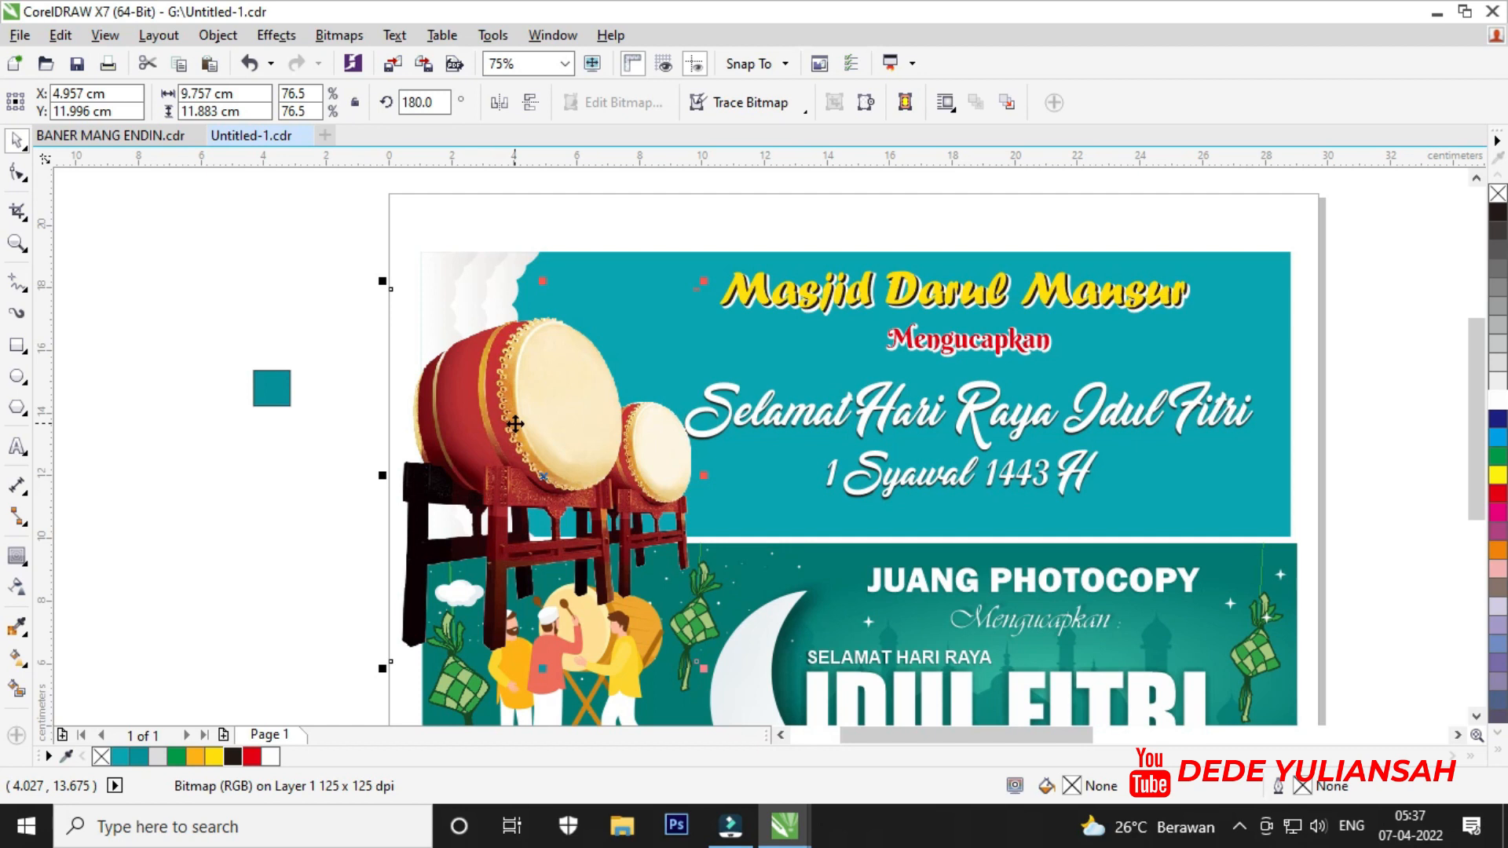
PowerClip the drum image inside the teal banner rectangle.
right_click(528, 419)
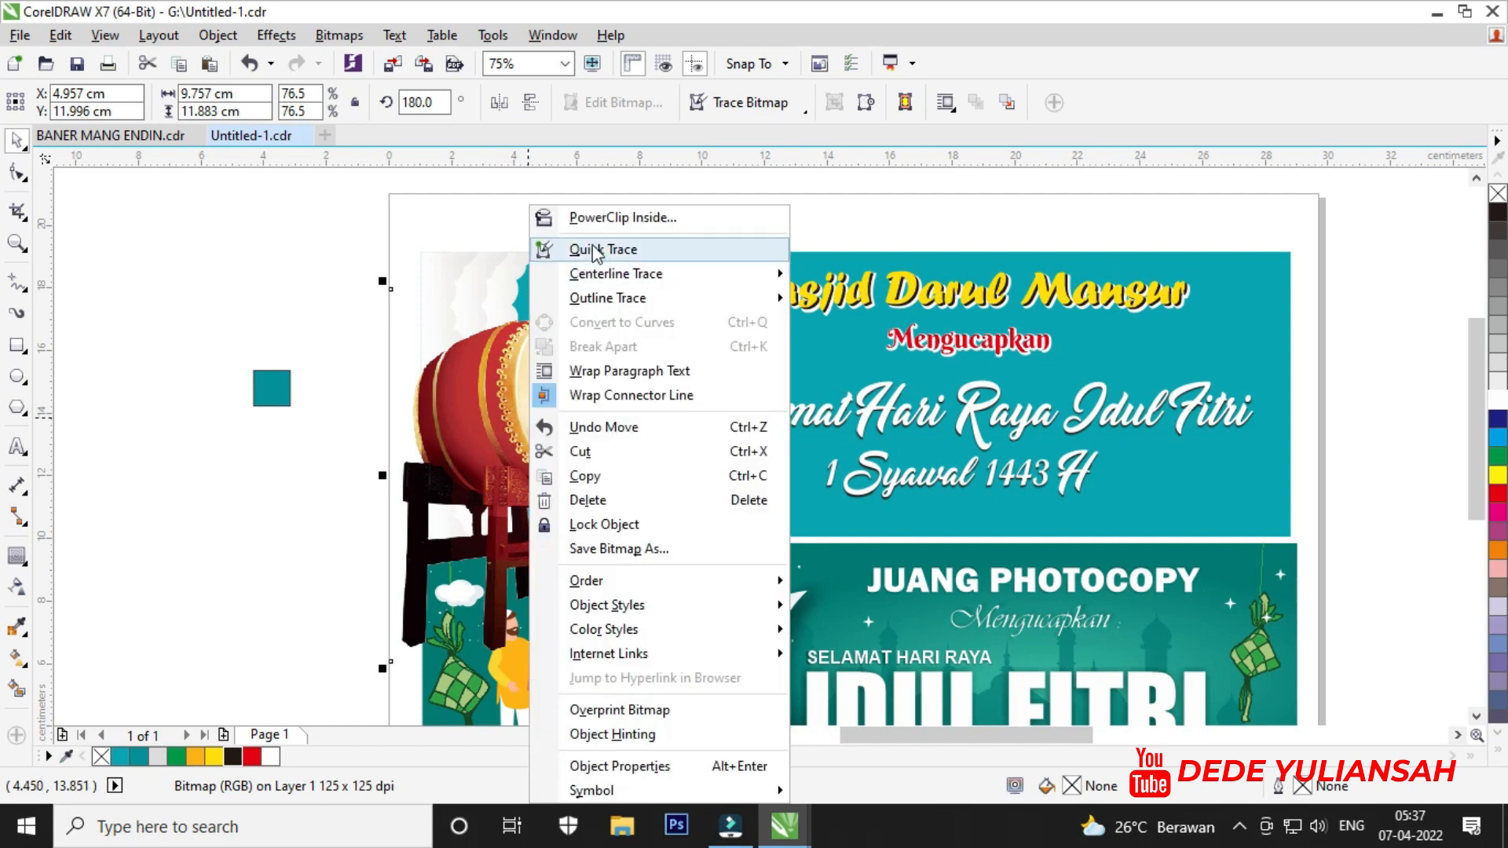
left_click(607, 214)
left_click(744, 349)
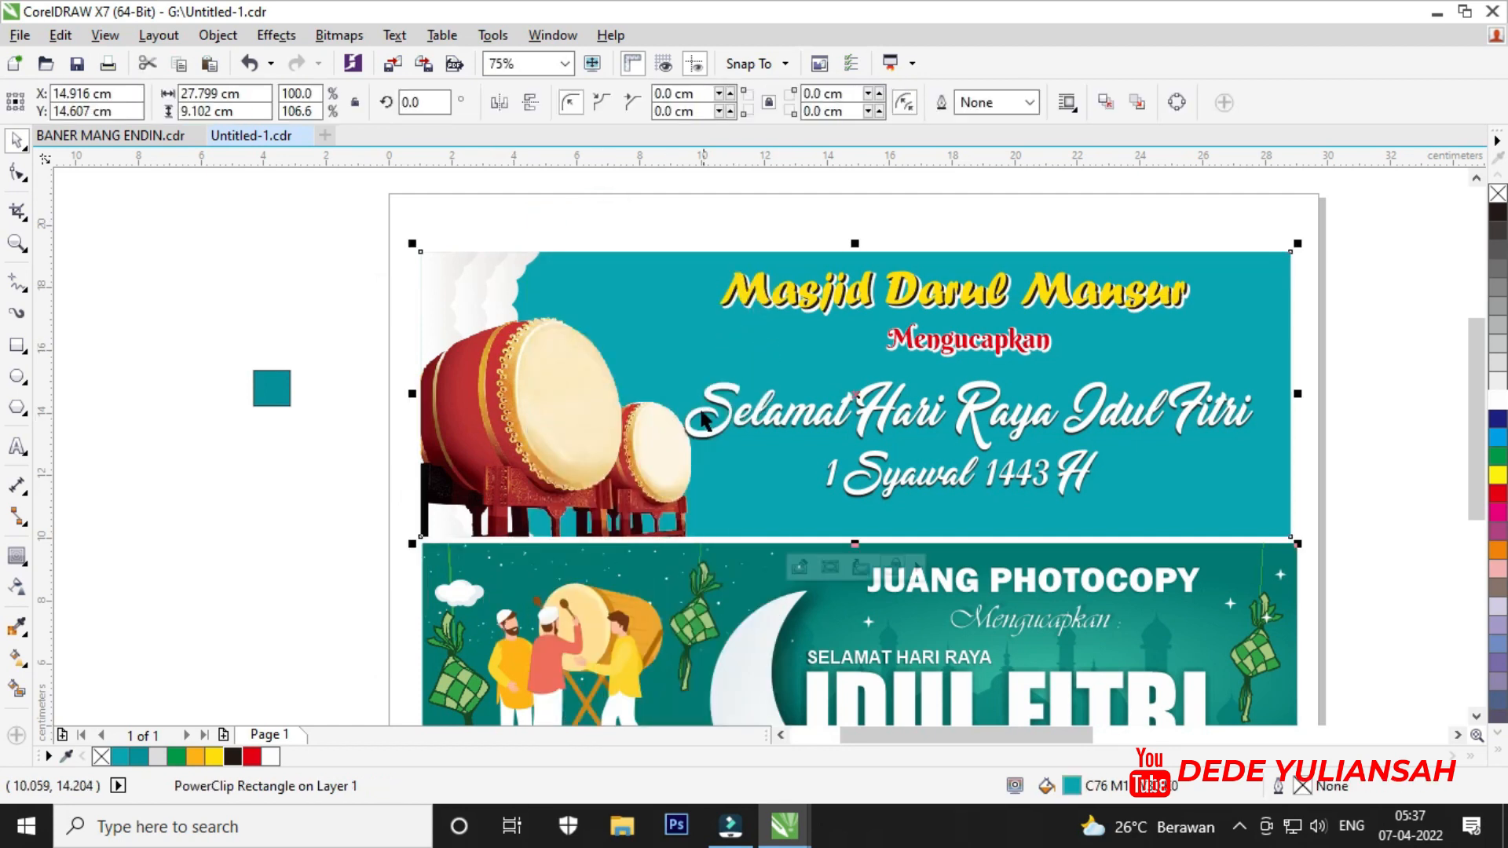
scroll(702, 420, "down", 1)
left_click(1129, 401)
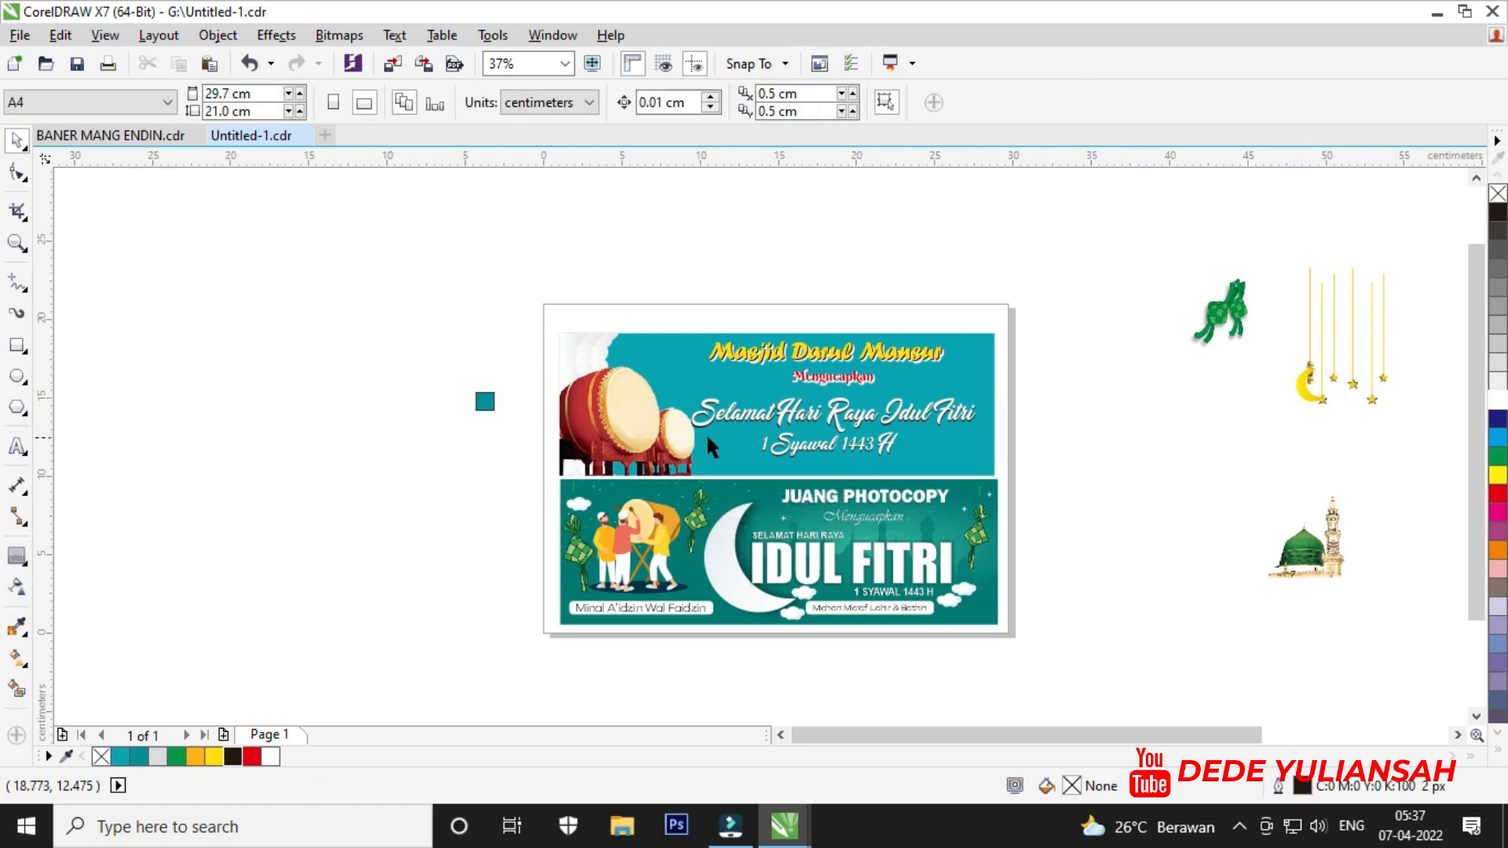
Draw a full-width rectangle of about 27.8 x 1.04 cm along the teal banner's bottom edge.
left_click(17, 345)
scroll(581, 463, "up", 1)
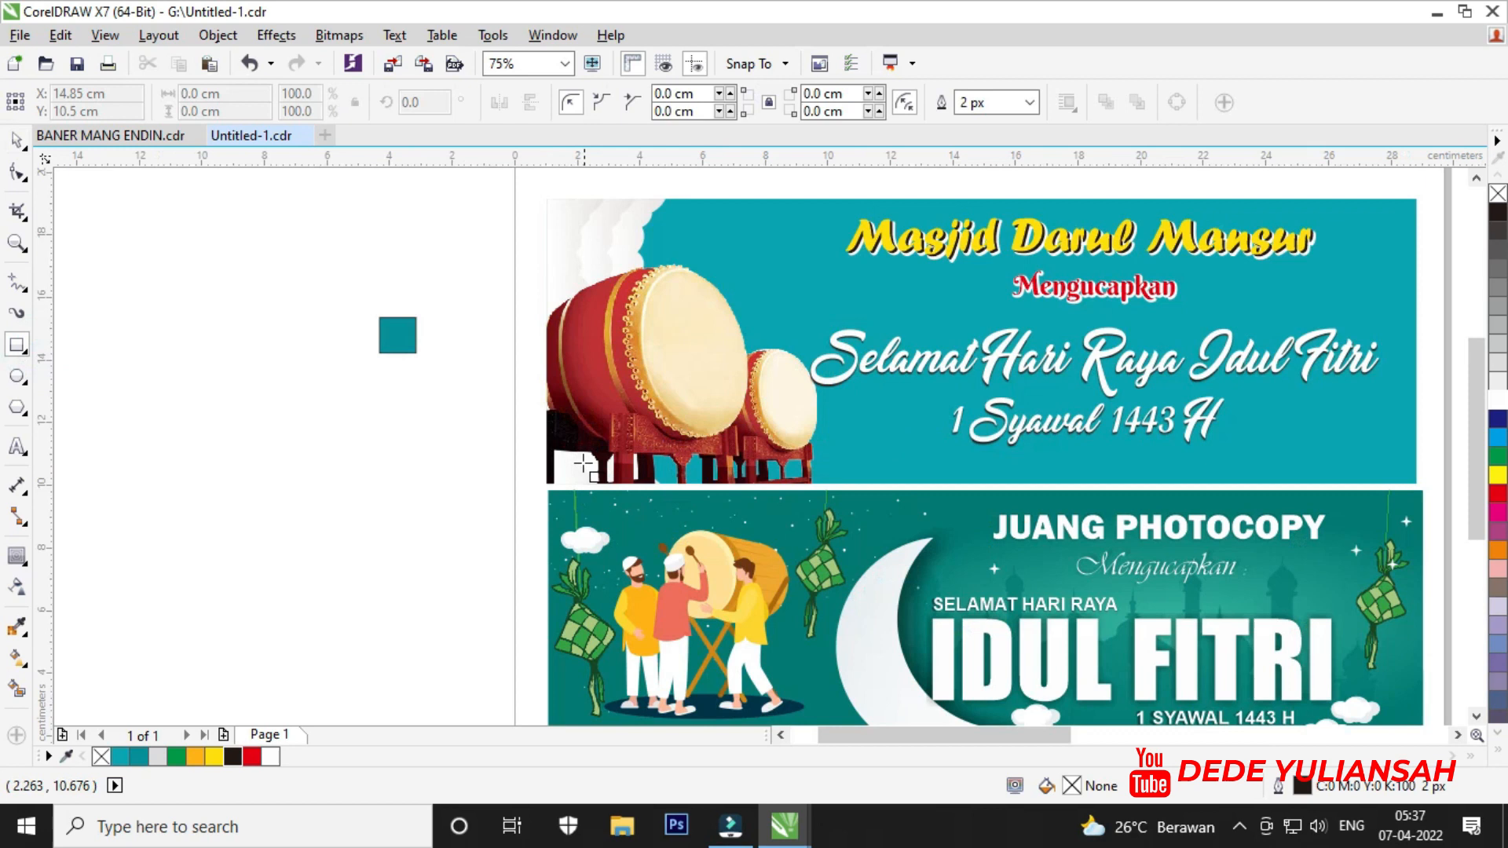
scroll(545, 446, "down", 1)
left_click_drag(545, 446, 981, 465)
scroll(672, 463, "up", 3)
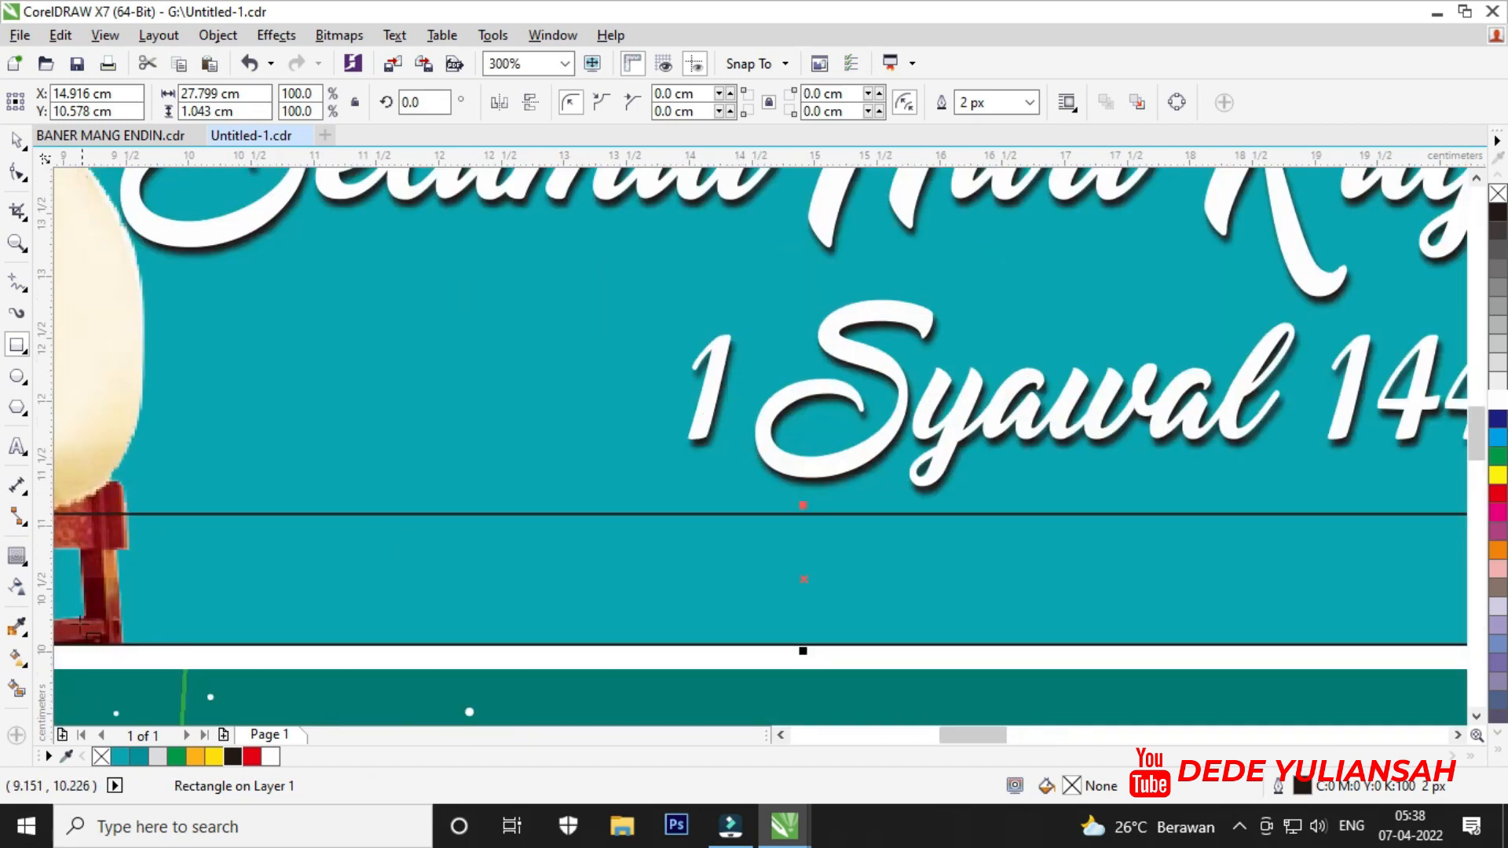
Fill the bottom strip with the darker teal and remove its outline.
left_click(121, 759)
left_click(138, 757)
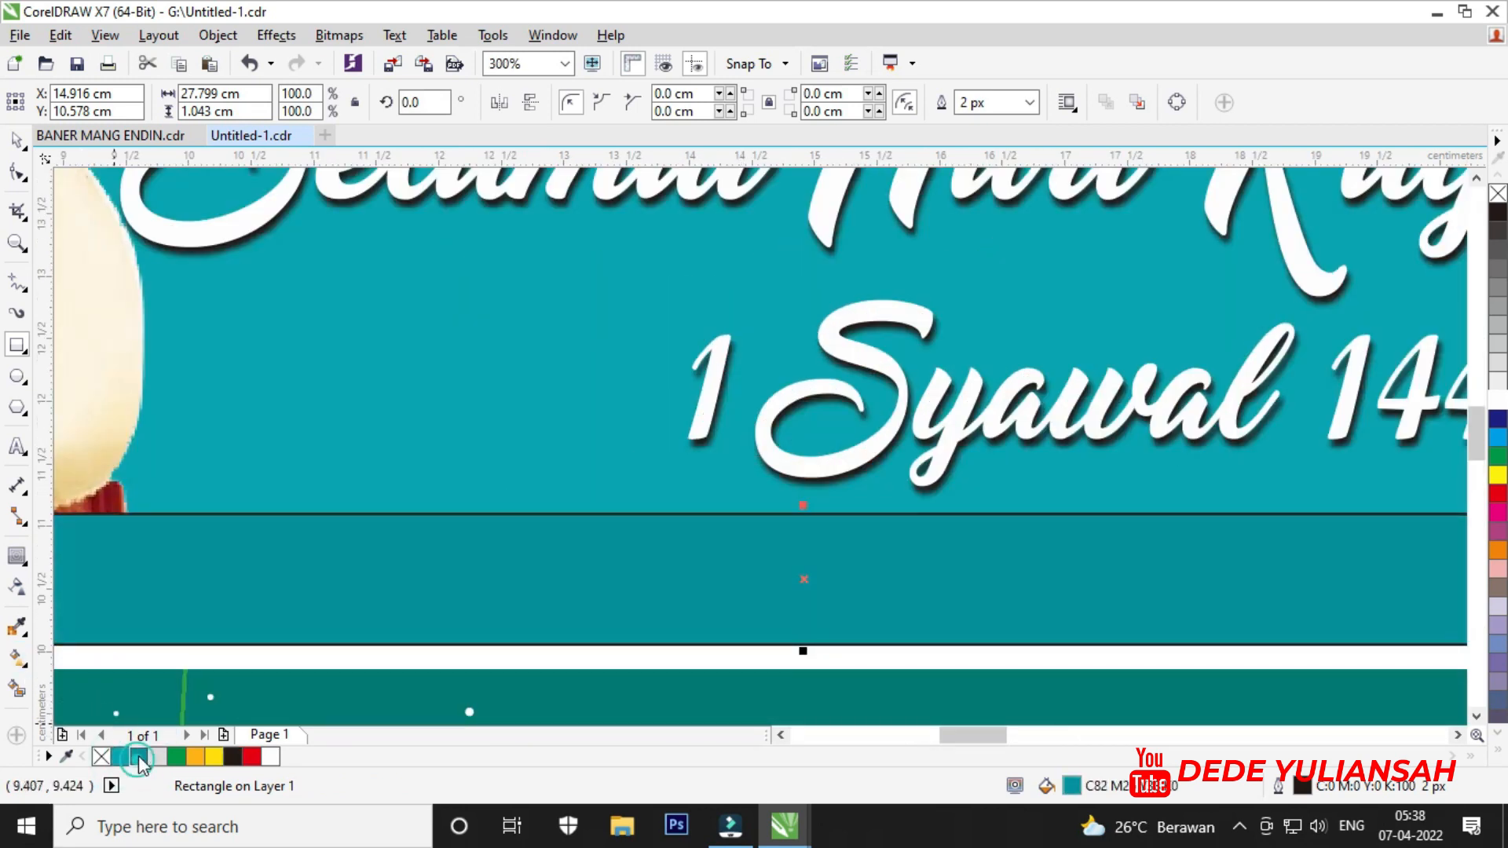
scroll(631, 489, "down", 3)
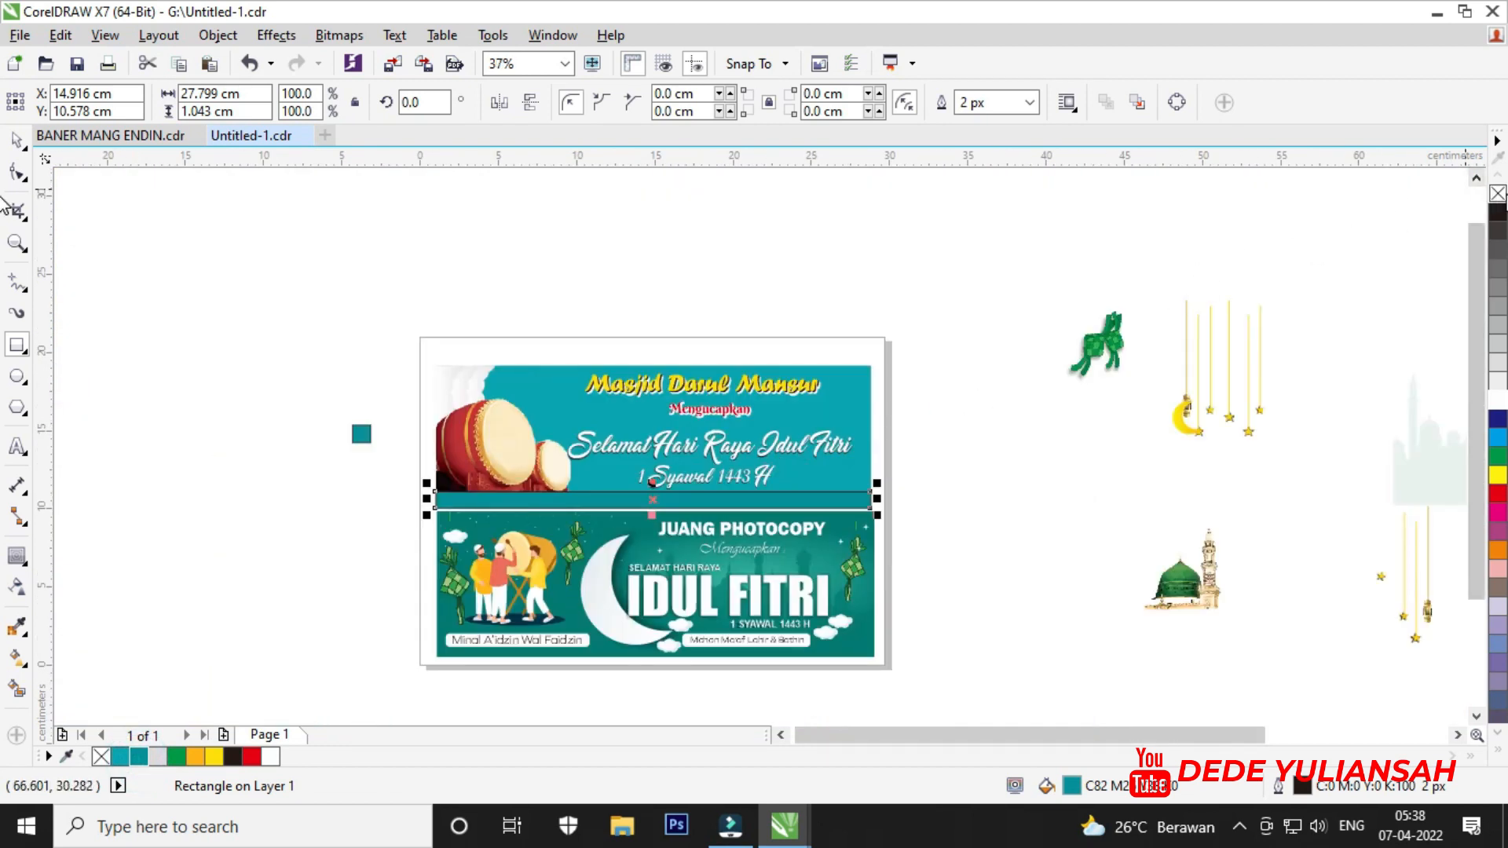
right_click(1500, 195)
left_click(19, 140)
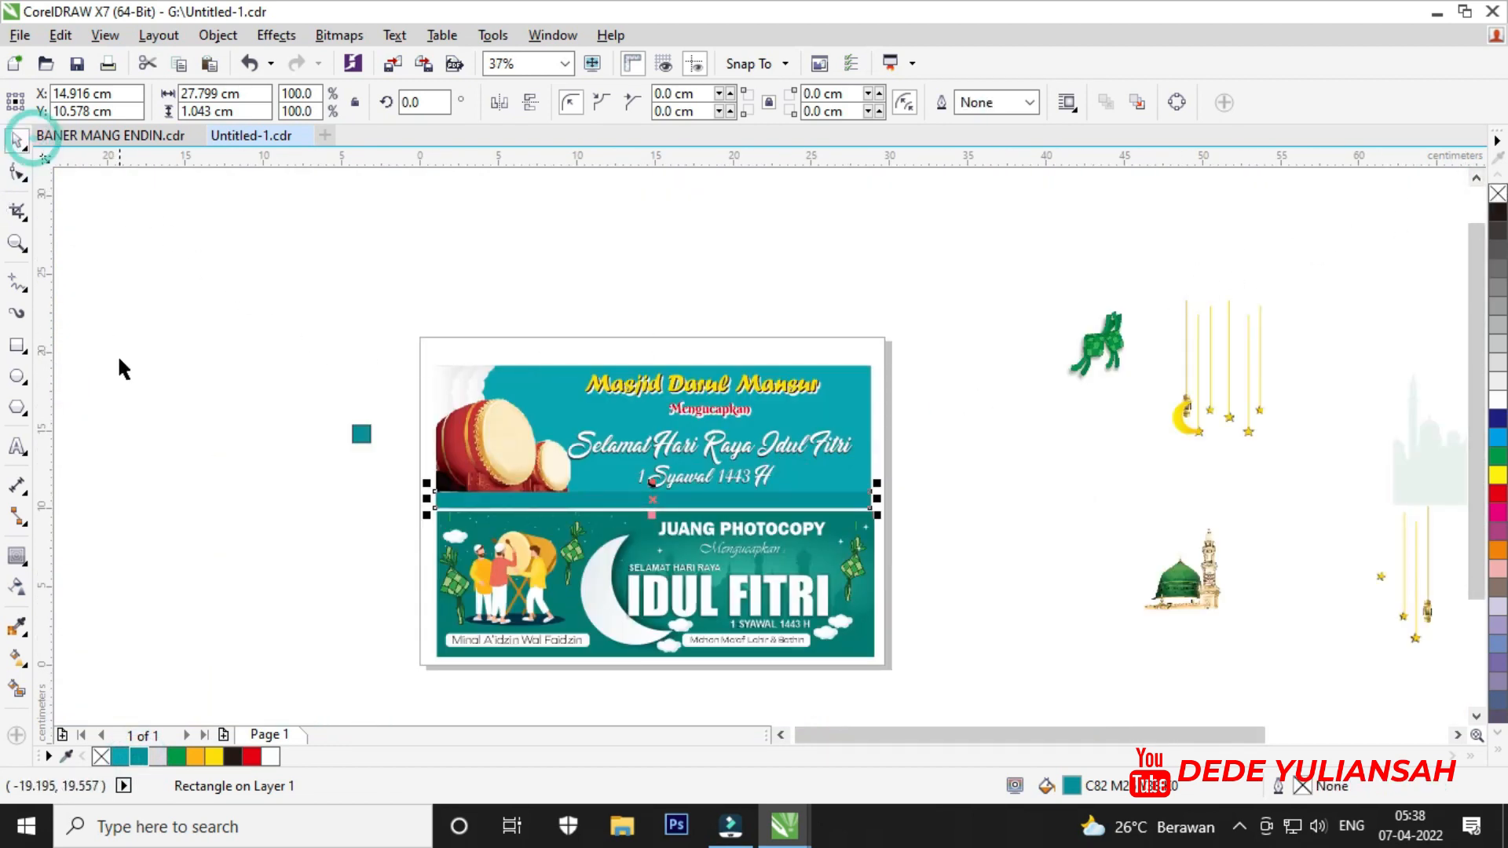
left_click(122, 369)
Place a copy of the red "Mengucapkan" text on the dark teal bottom strip and set its font to Franklin Gothic Medium.
scroll(959, 528, "up", 1)
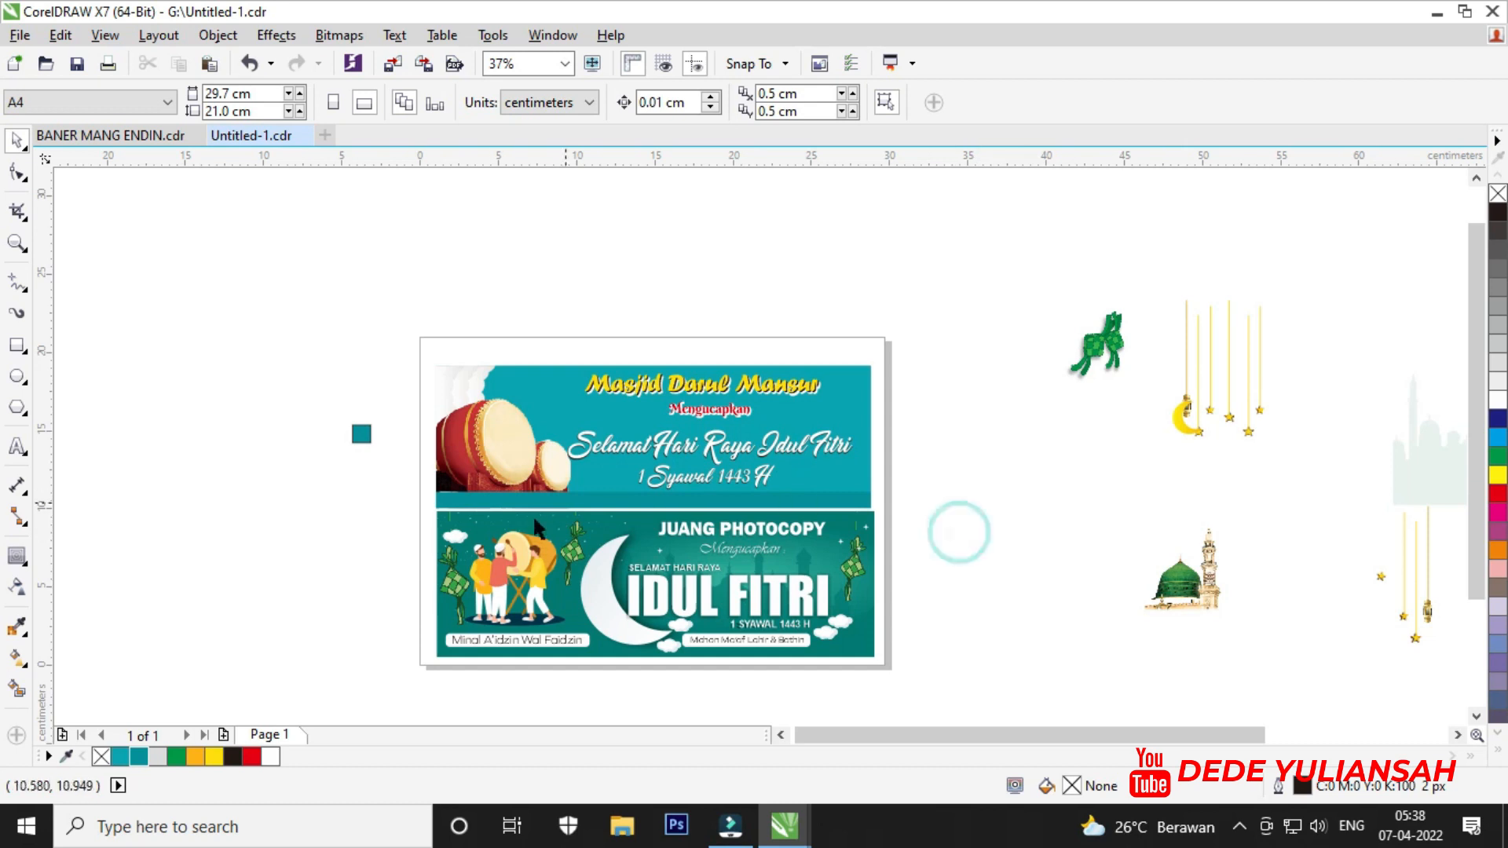
left_click_drag(920, 299, 769, 476)
left_click(552, 102)
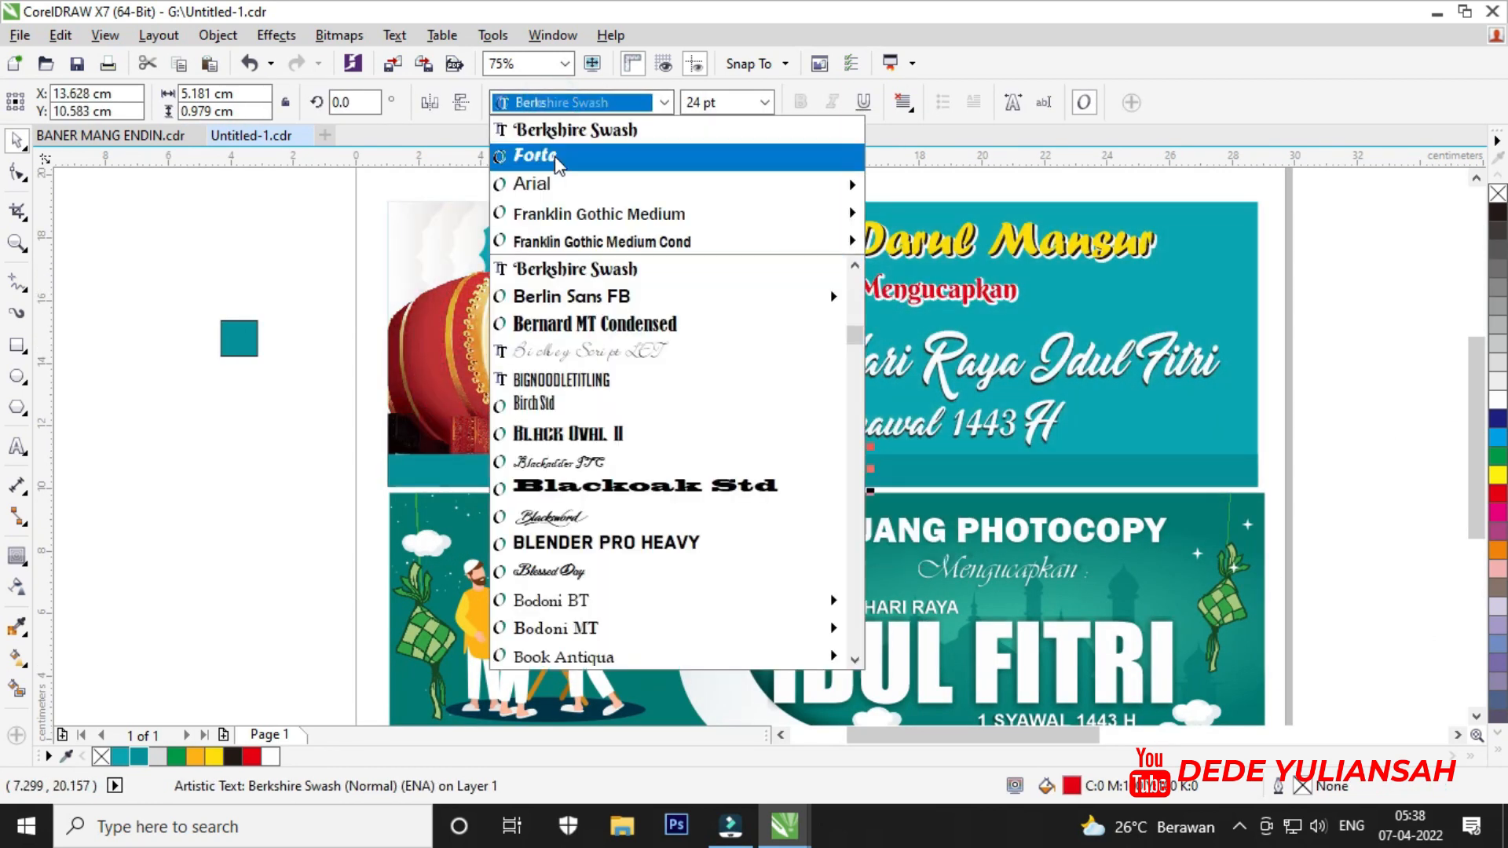
left_click(553, 177)
left_click(581, 102)
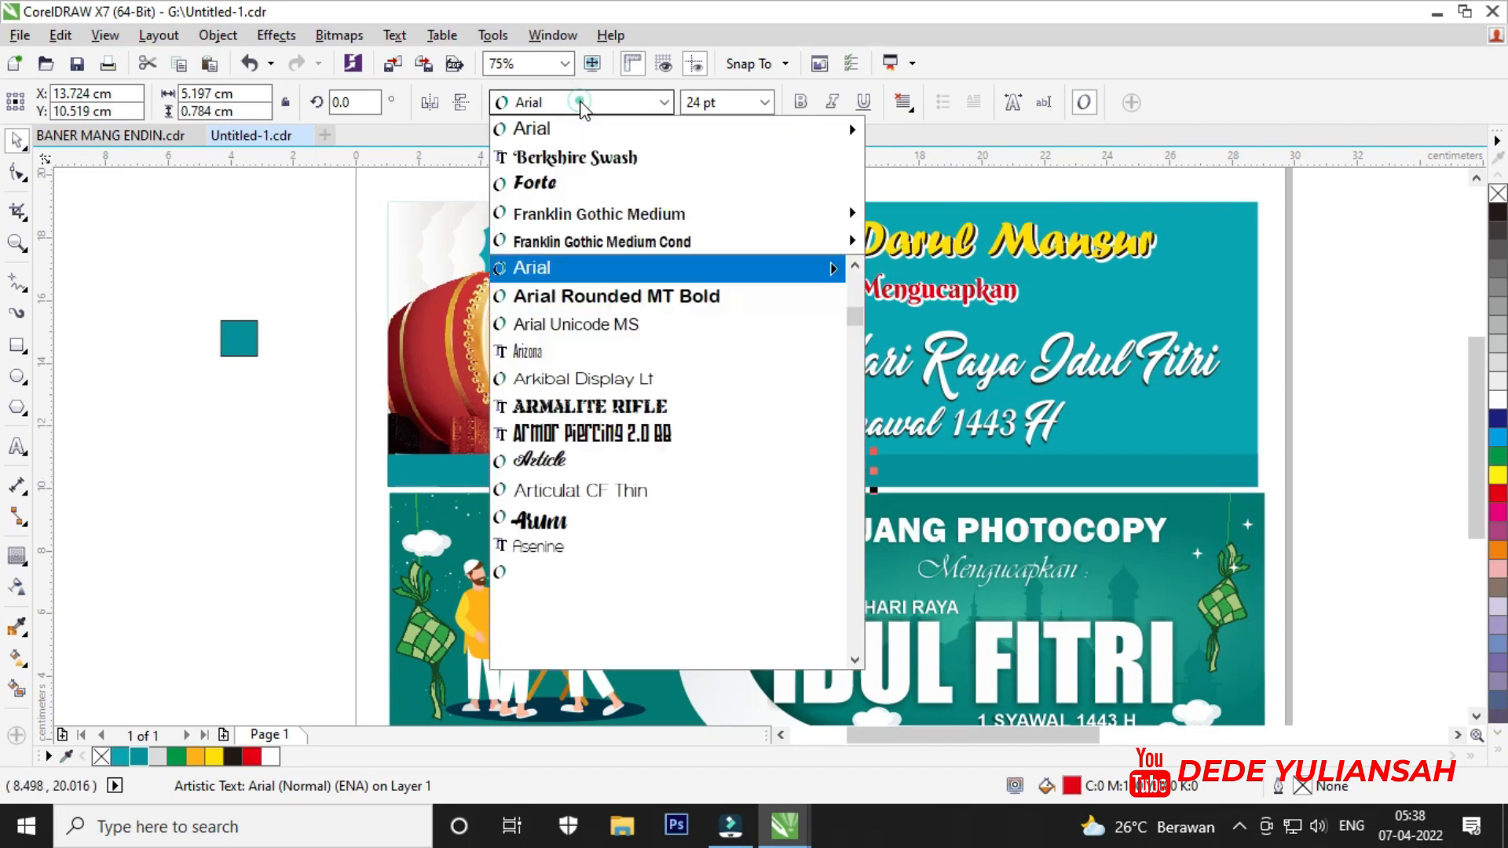
left_click(577, 215)
scroll(797, 468, "up", 2)
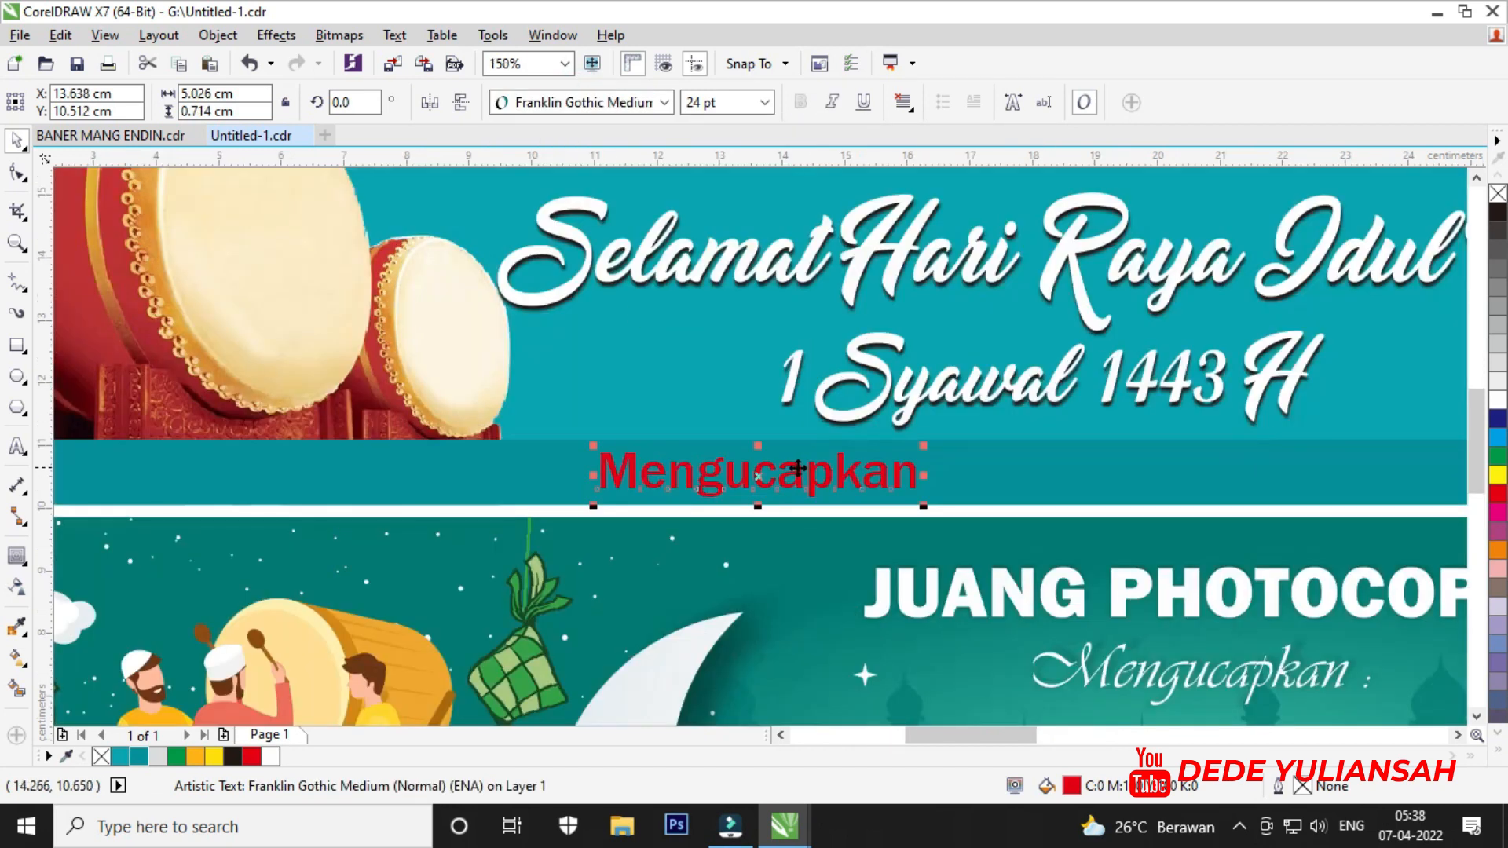
Replace the bottom strip's text with "MOHON MAAF LAHIR DAN BATIN".
double_click(795, 469)
key("ctrl+a")
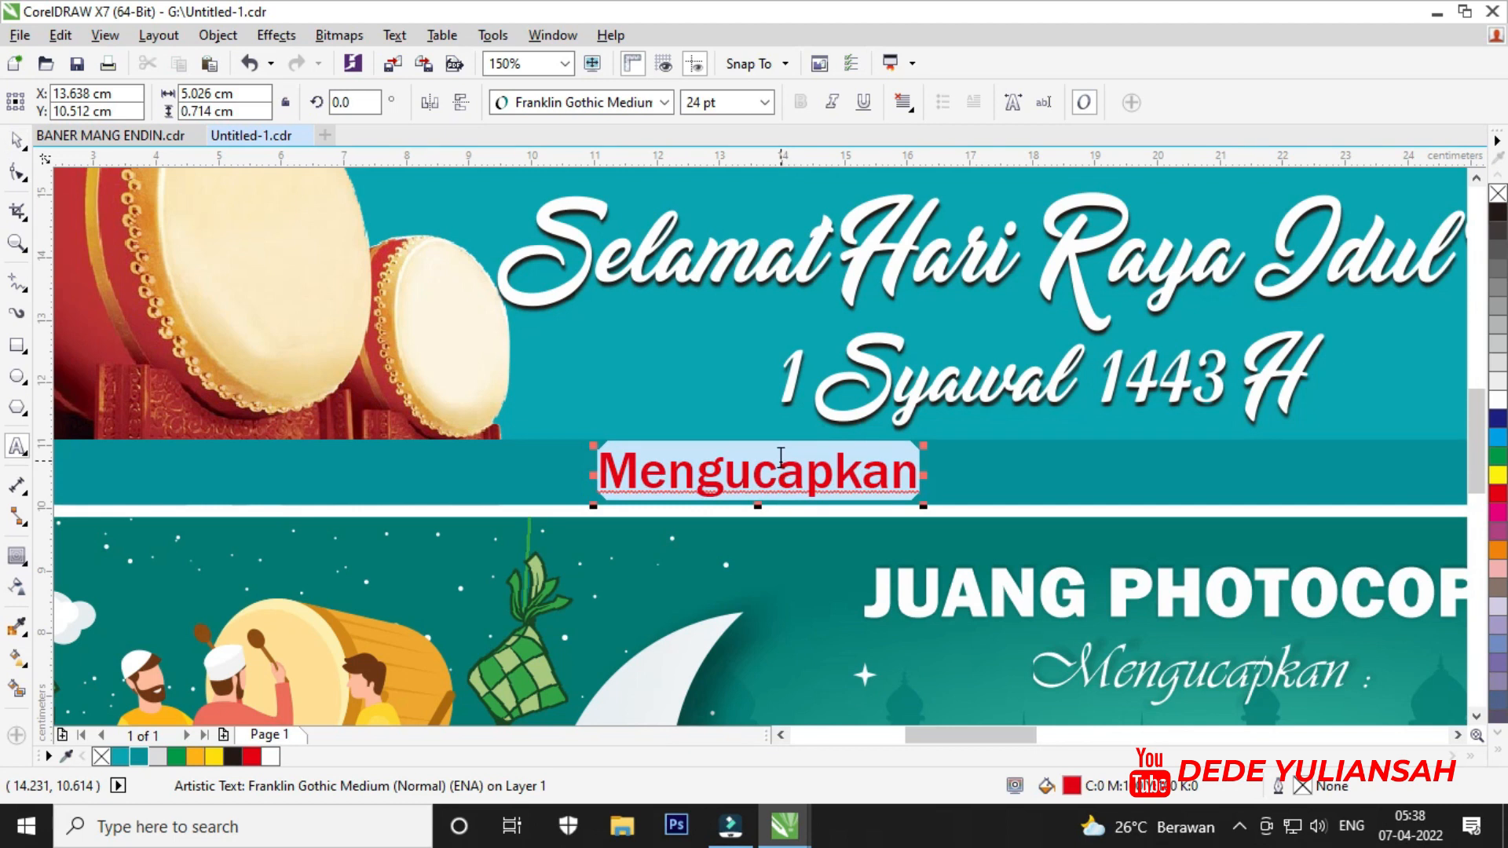
type("MO")
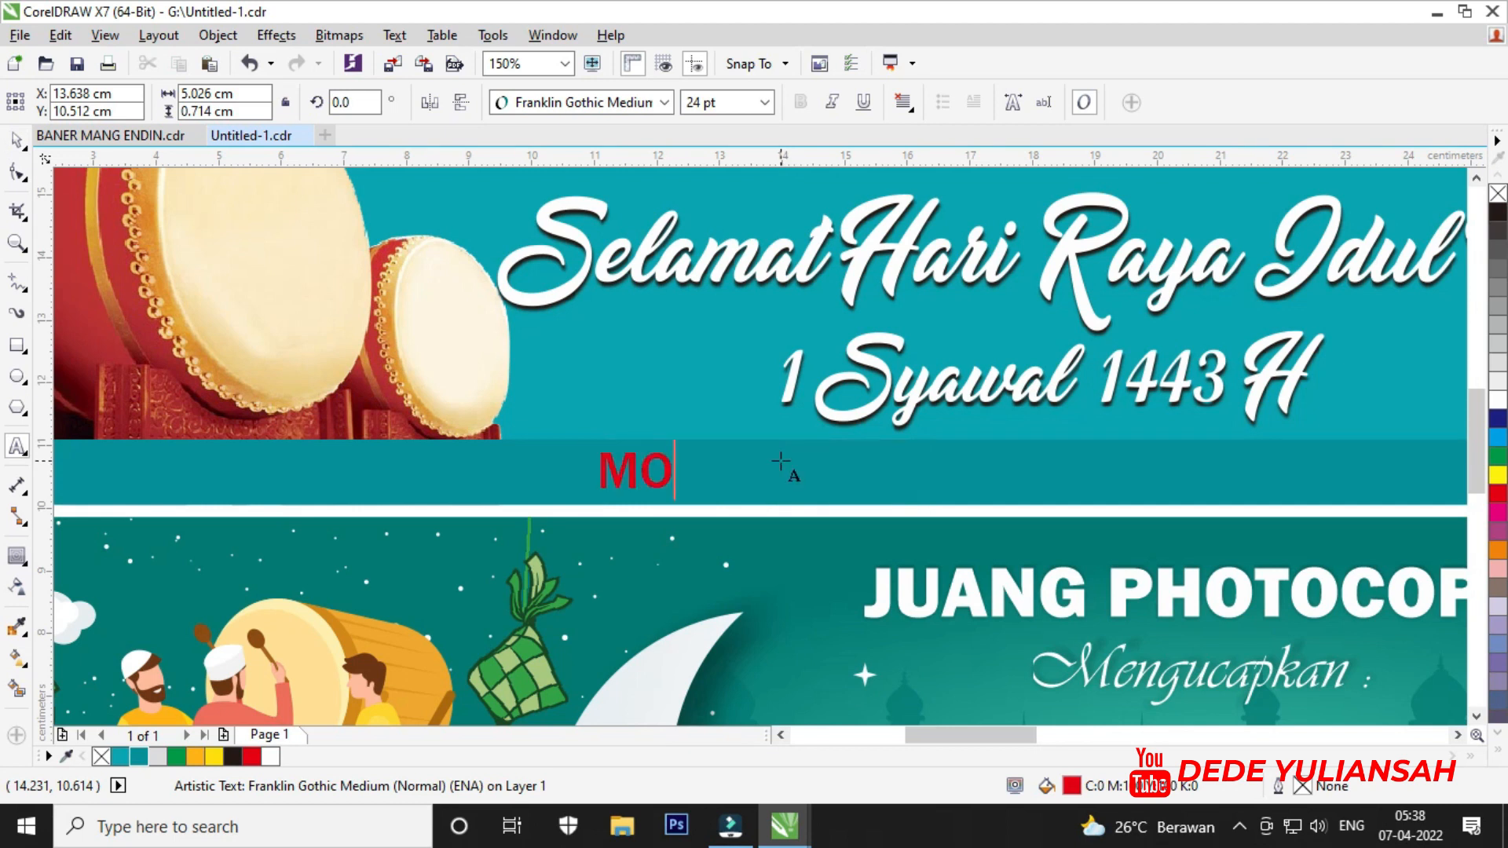
type("HON")
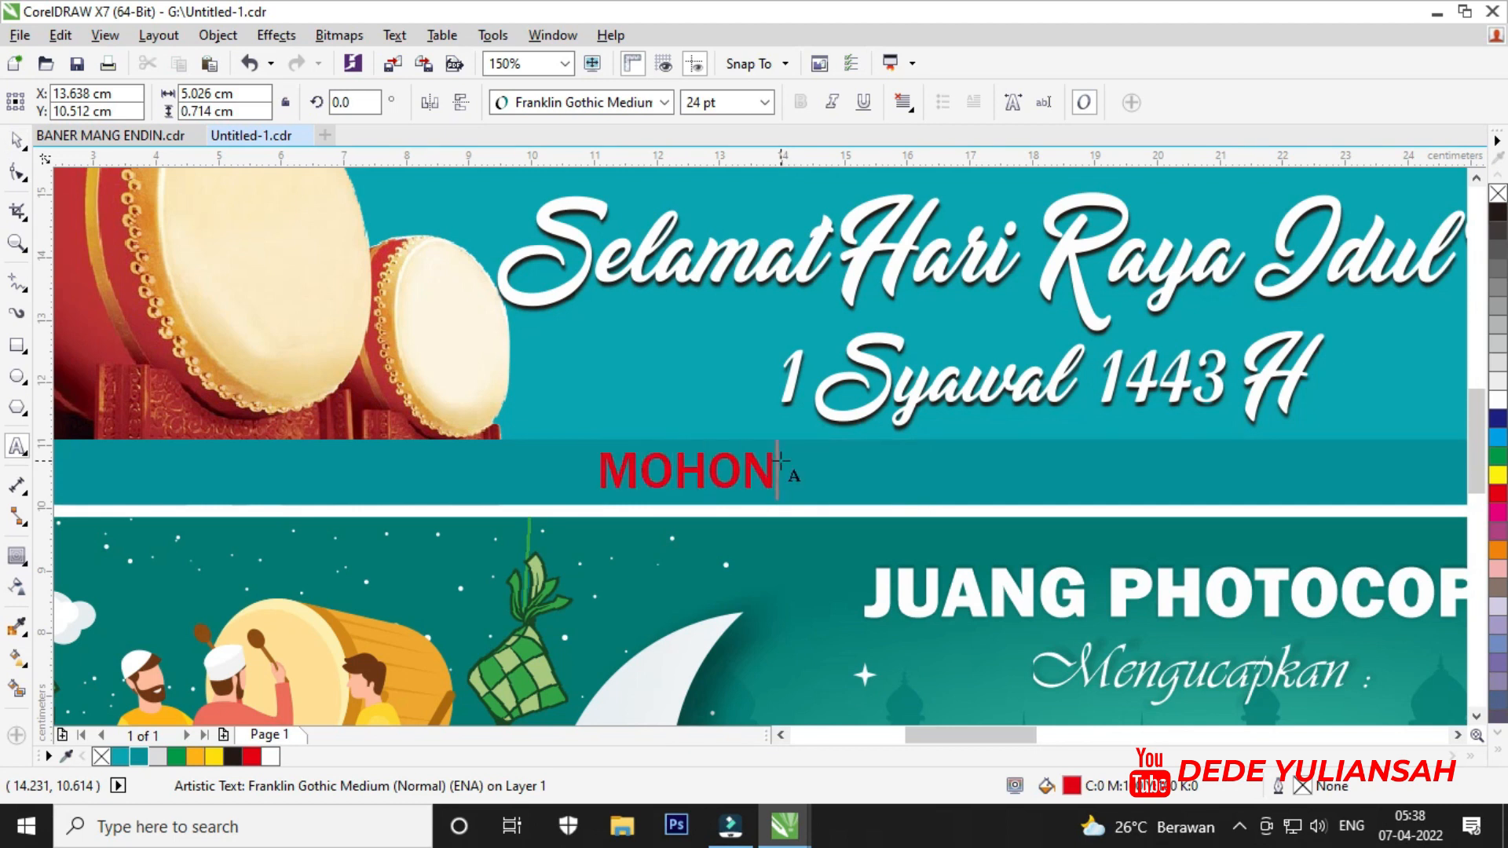
type(" MAAF LAH")
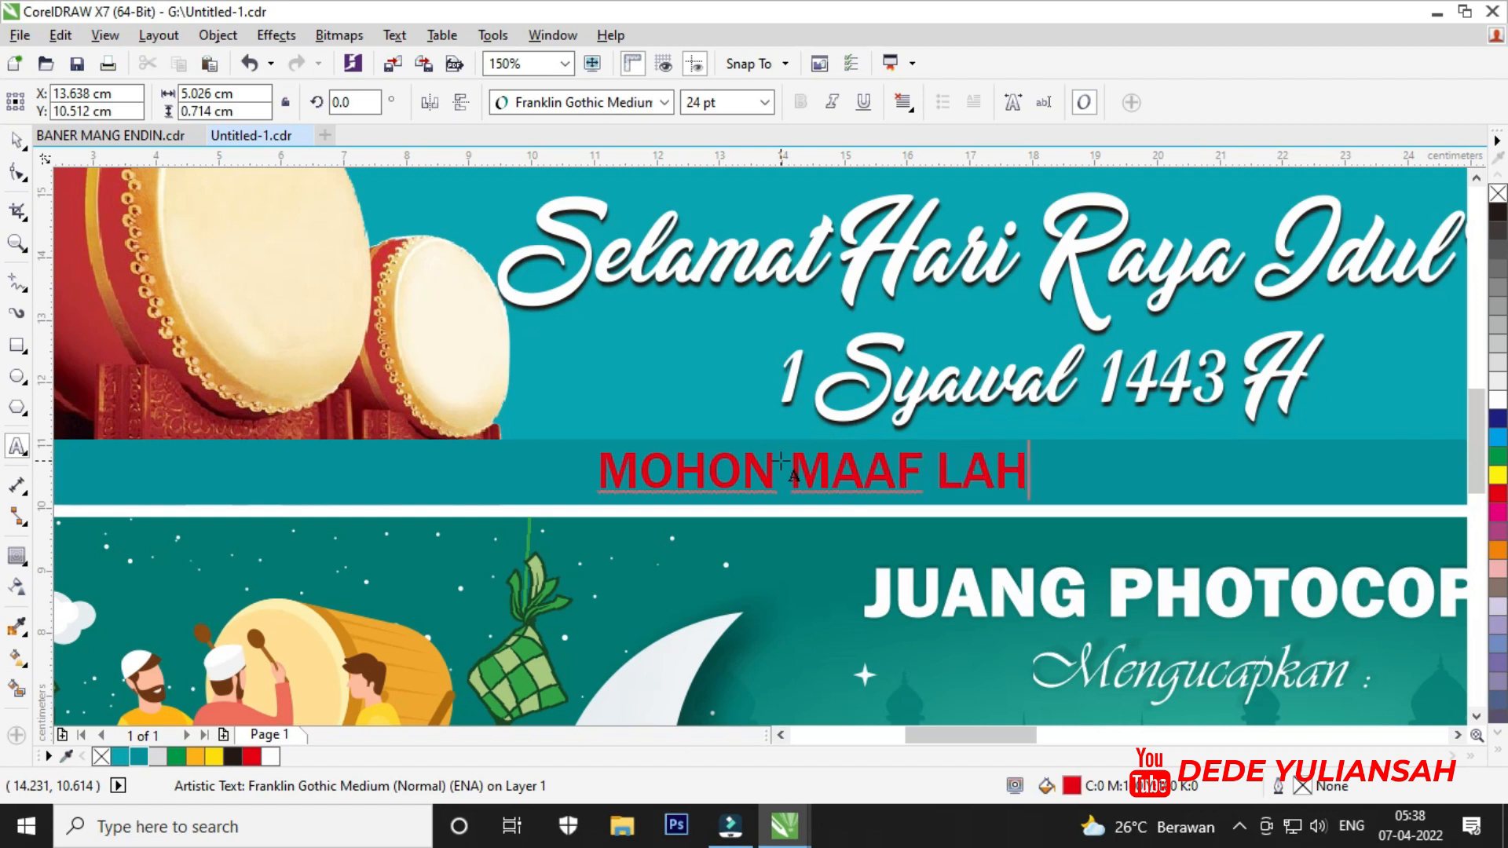
type("IR DA")
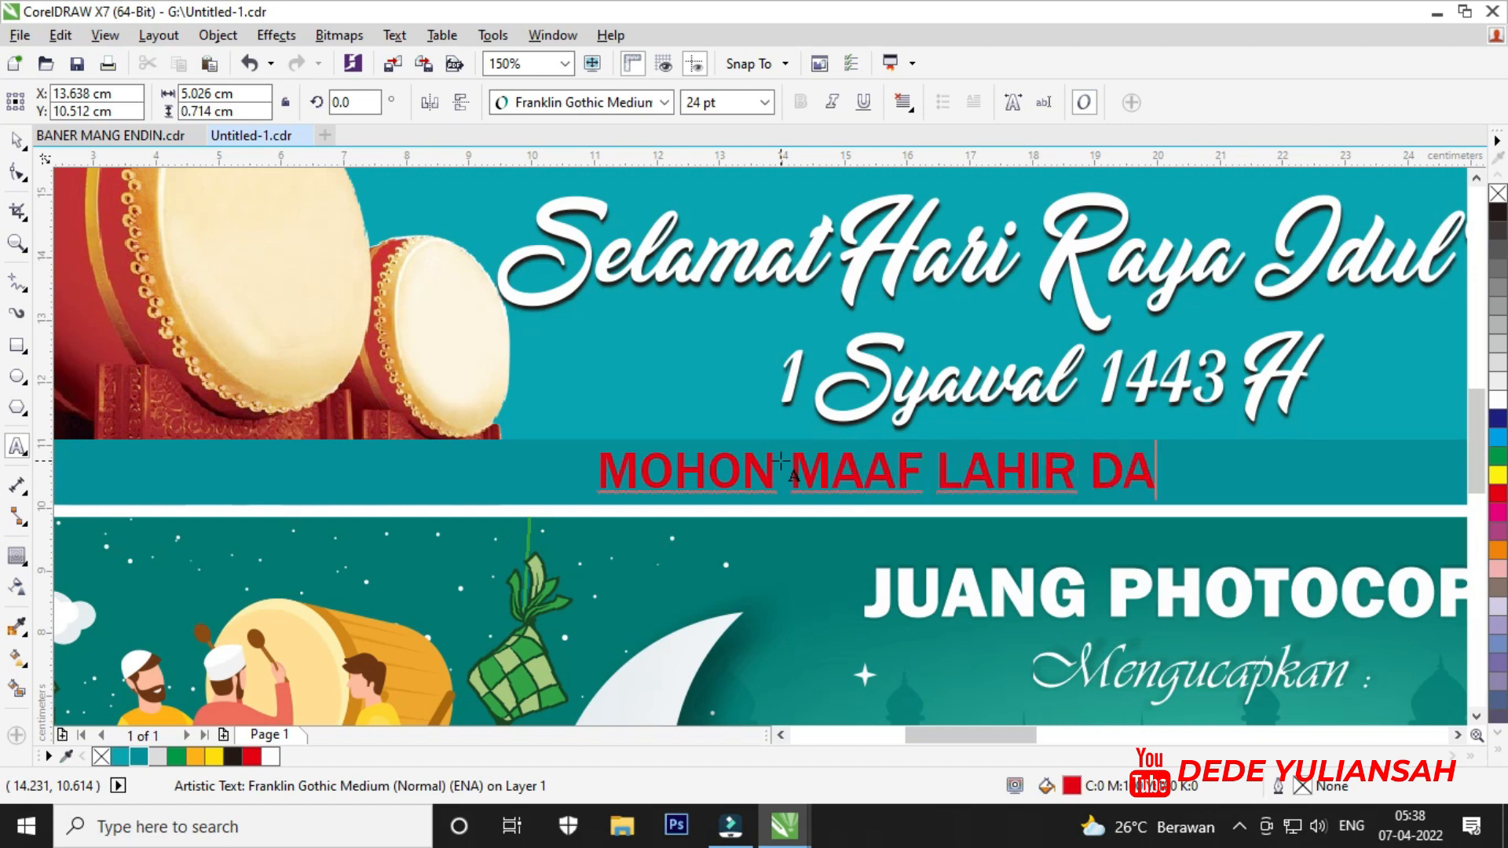
type("N BATIN")
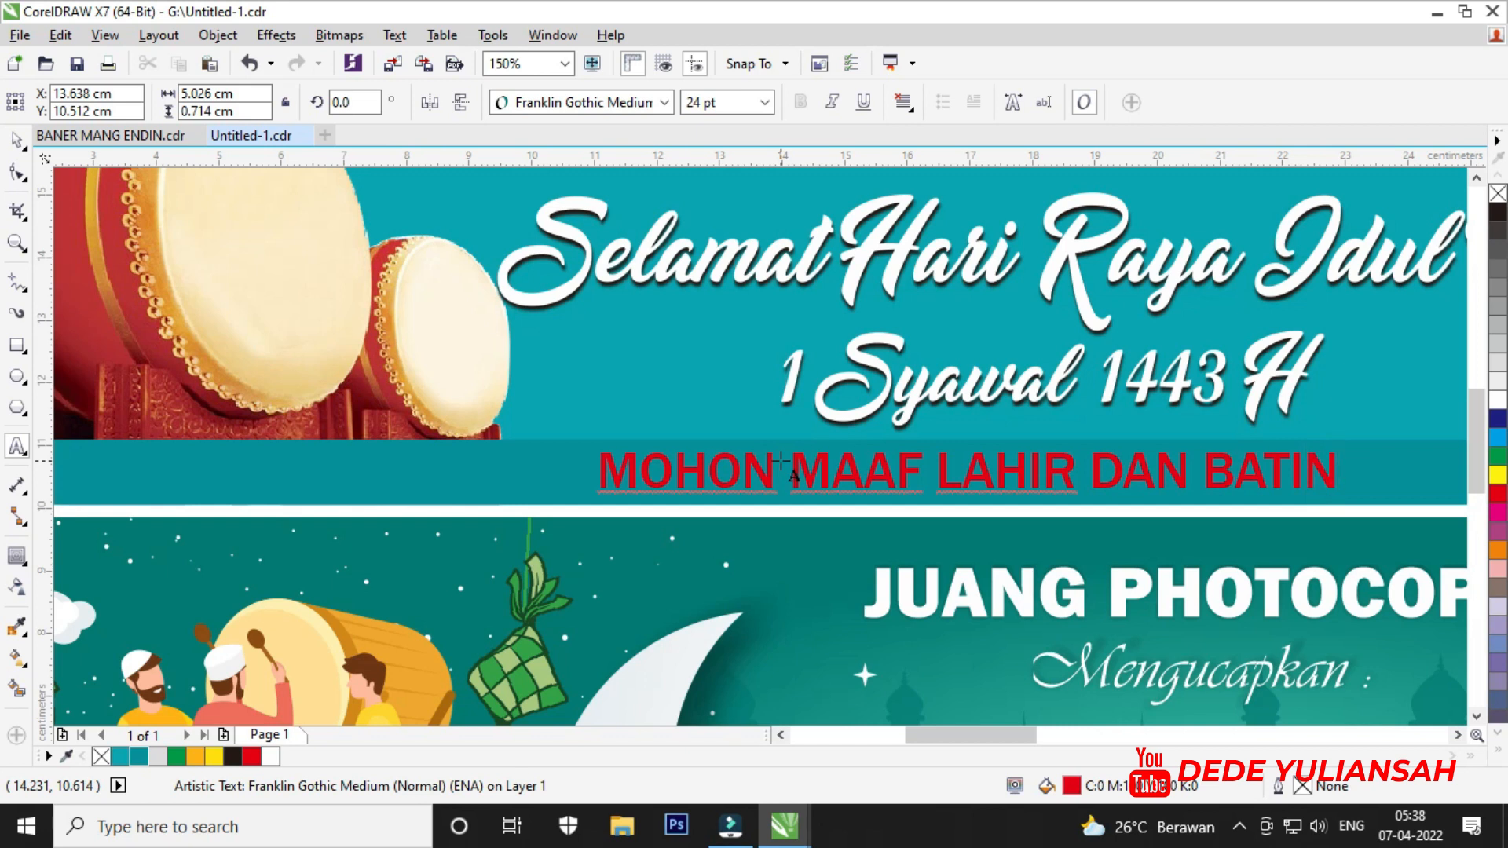
key("Escape")
left_click(18, 141)
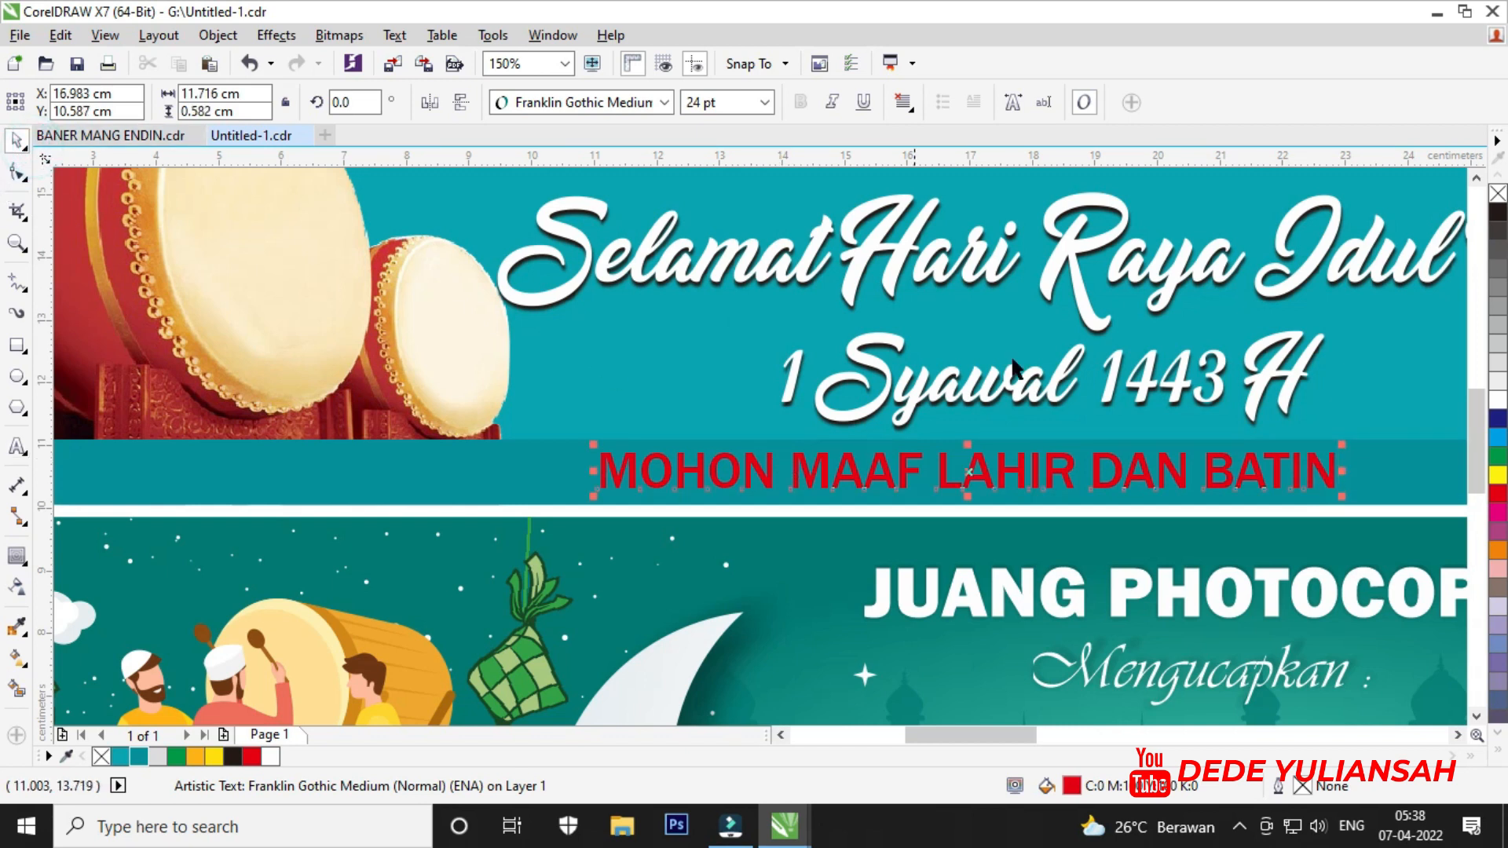
Fill the "MOHON MAAF LAHIR DAN BATIN" text white and centre it horizontally and vertically on the dark teal strip.
left_click(1499, 403)
scroll(661, 445, "down", 2)
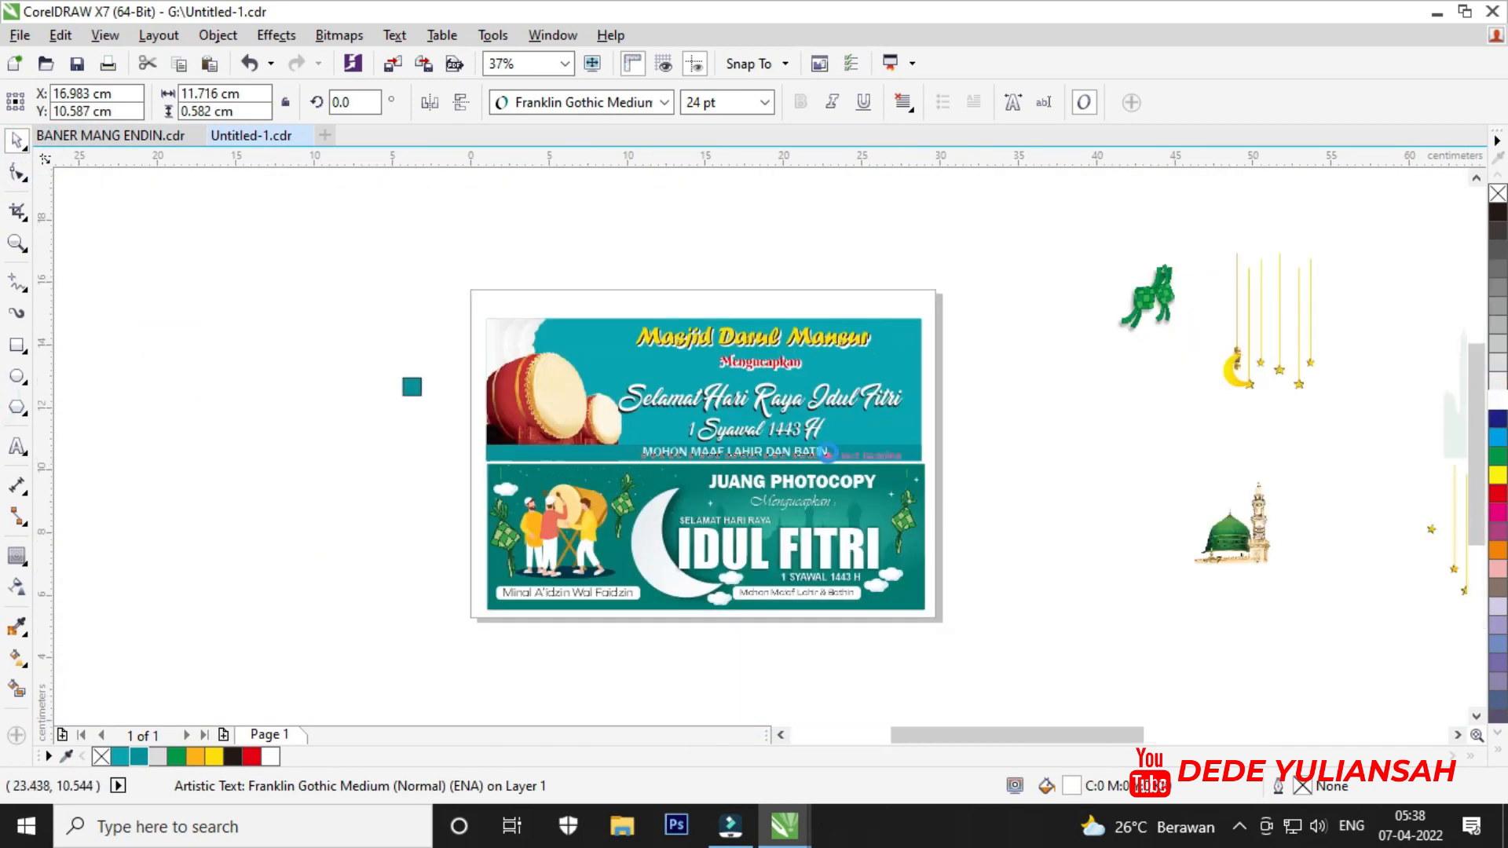
scroll(833, 454, "up", 2)
mouse_move(815, 456)
left_mouse_down()
mouse_move(835, 444)
mouse_move(835, 464)
left_mouse_up()
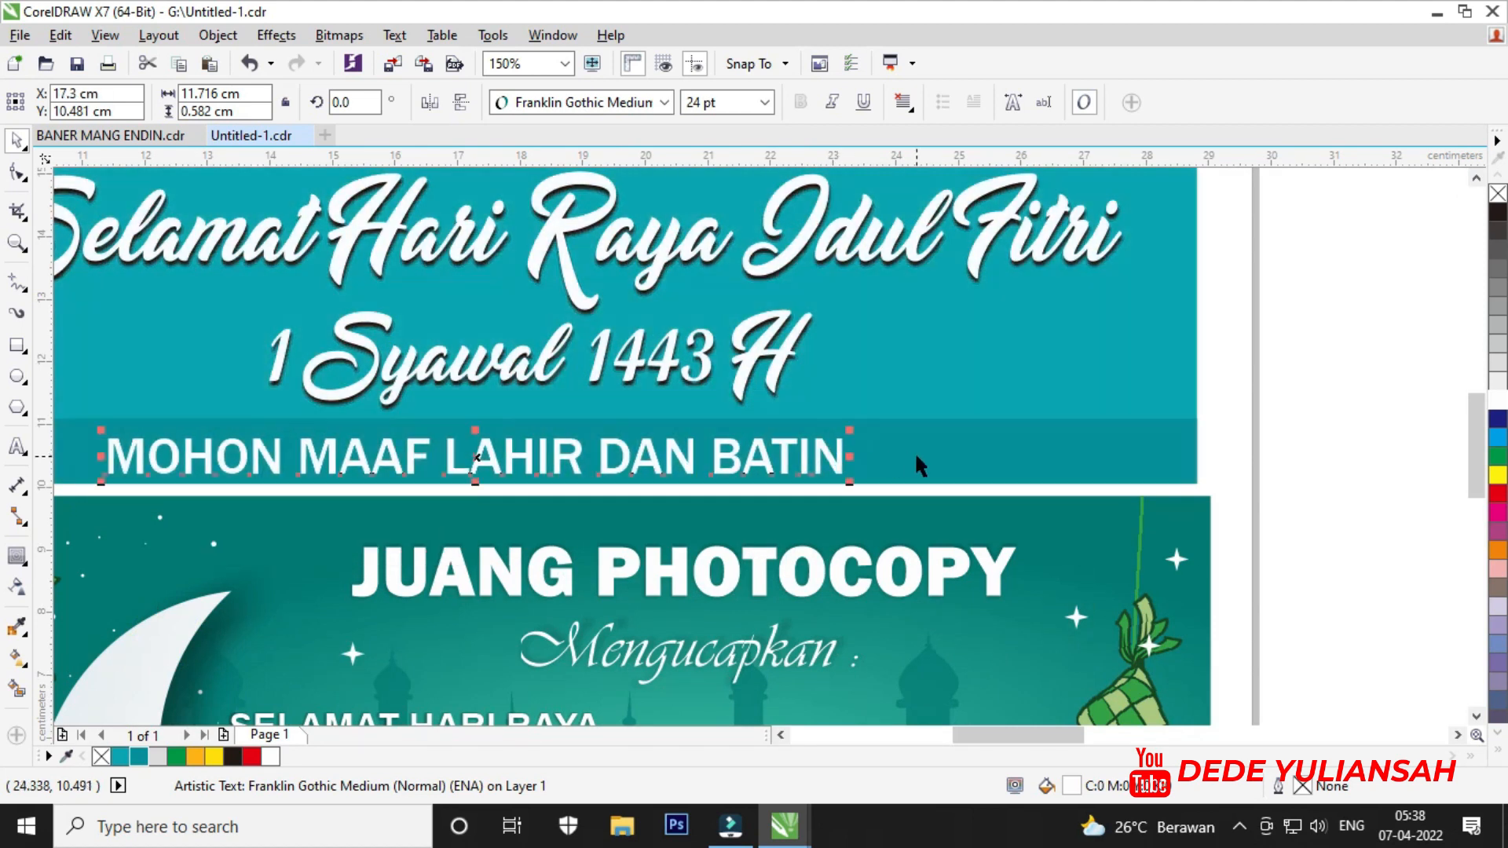
left_click(920, 456, "shift")
key("c")
key("e")
scroll(943, 450, "down", 2)
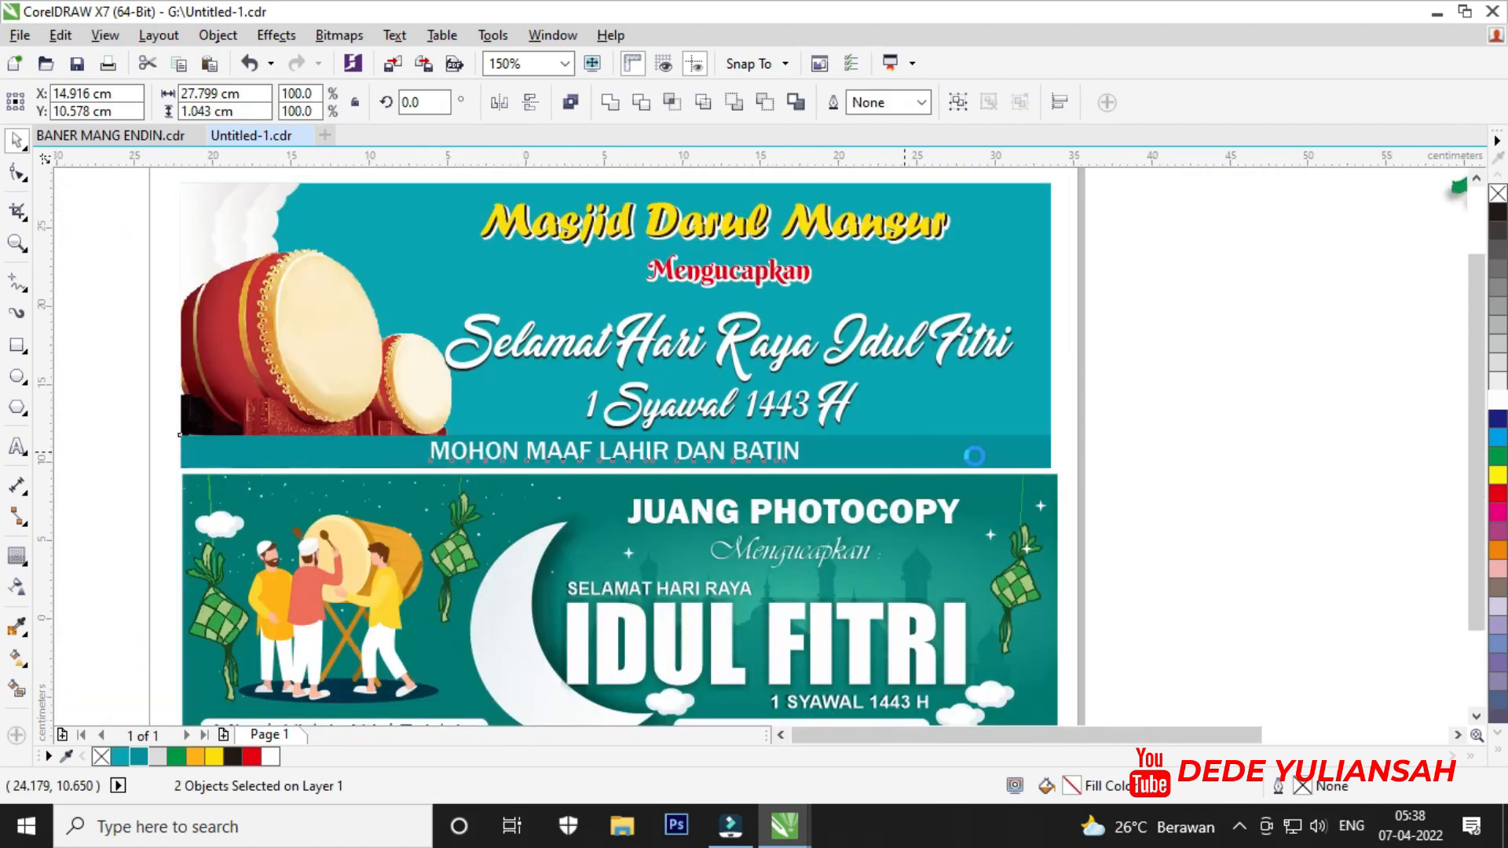
left_click(1111, 443)
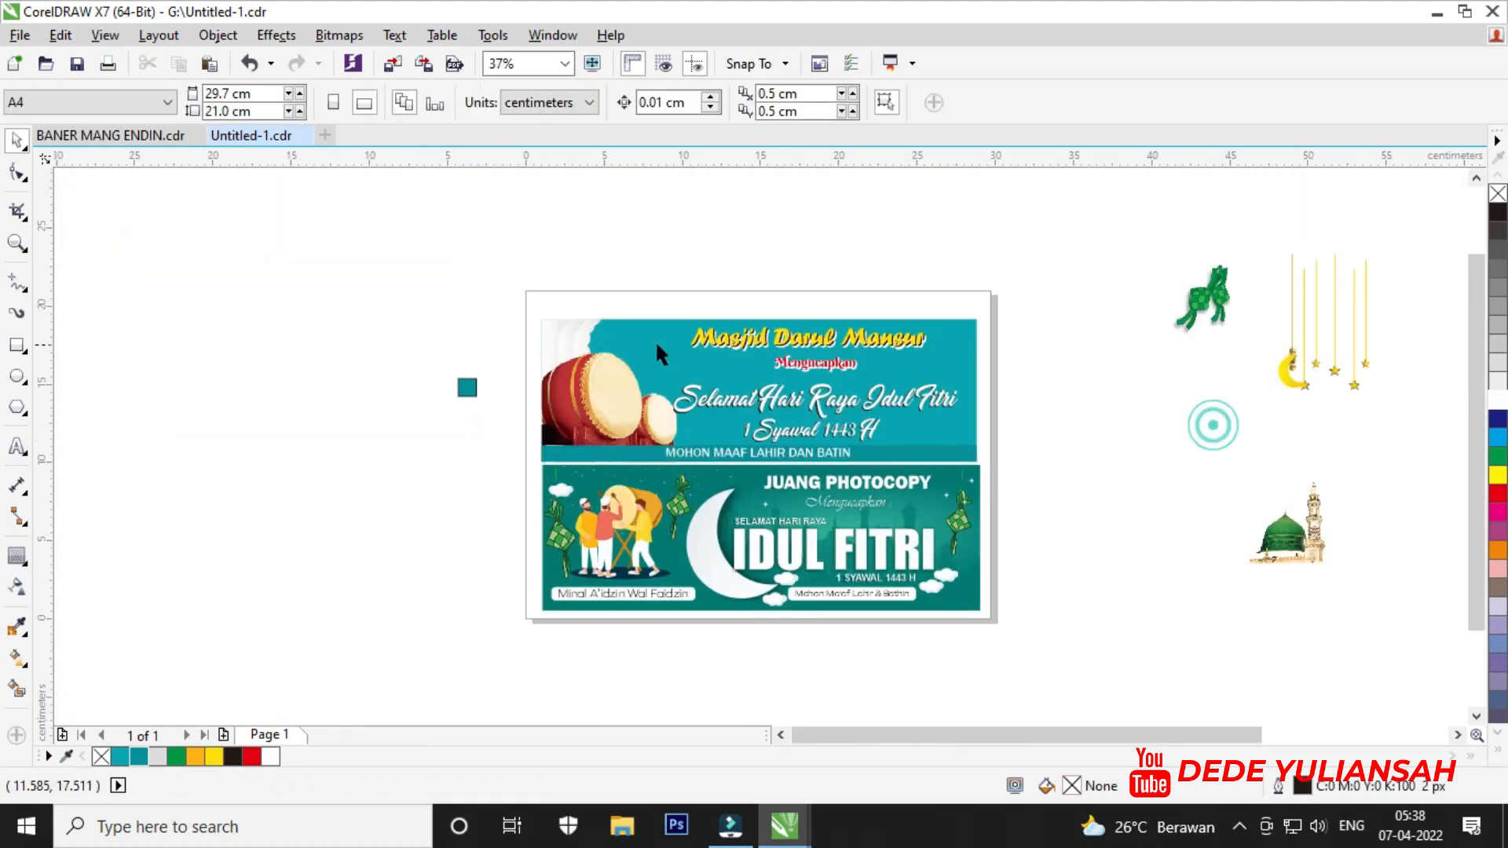
Place the hanging lantern-and-stars group, without the crescent, over the upper edge at the teal banner's left end above the drums.
scroll(657, 347, "up", 1)
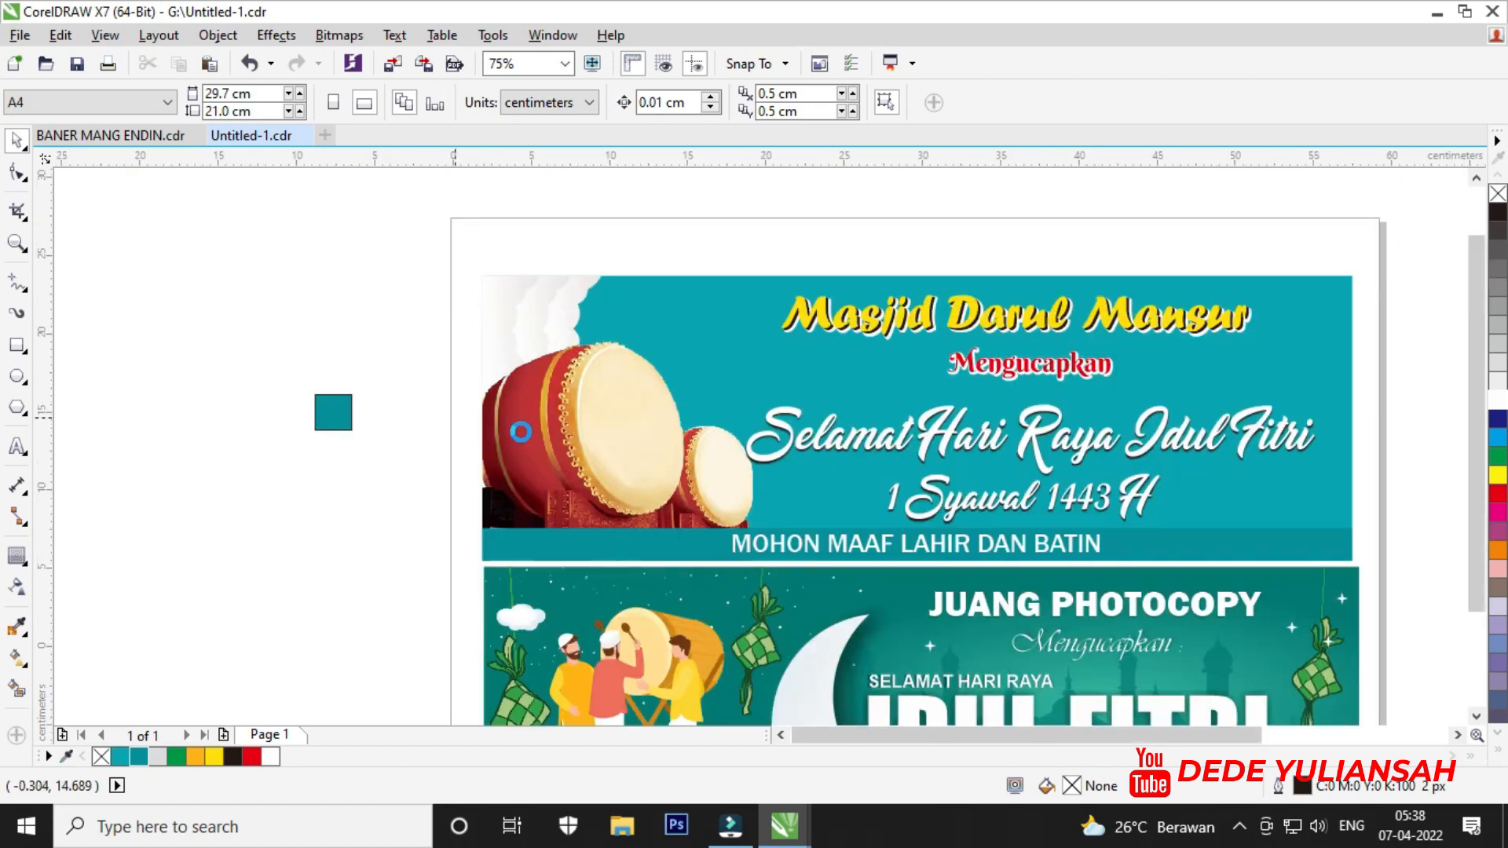
scroll(789, 456, "down", 1)
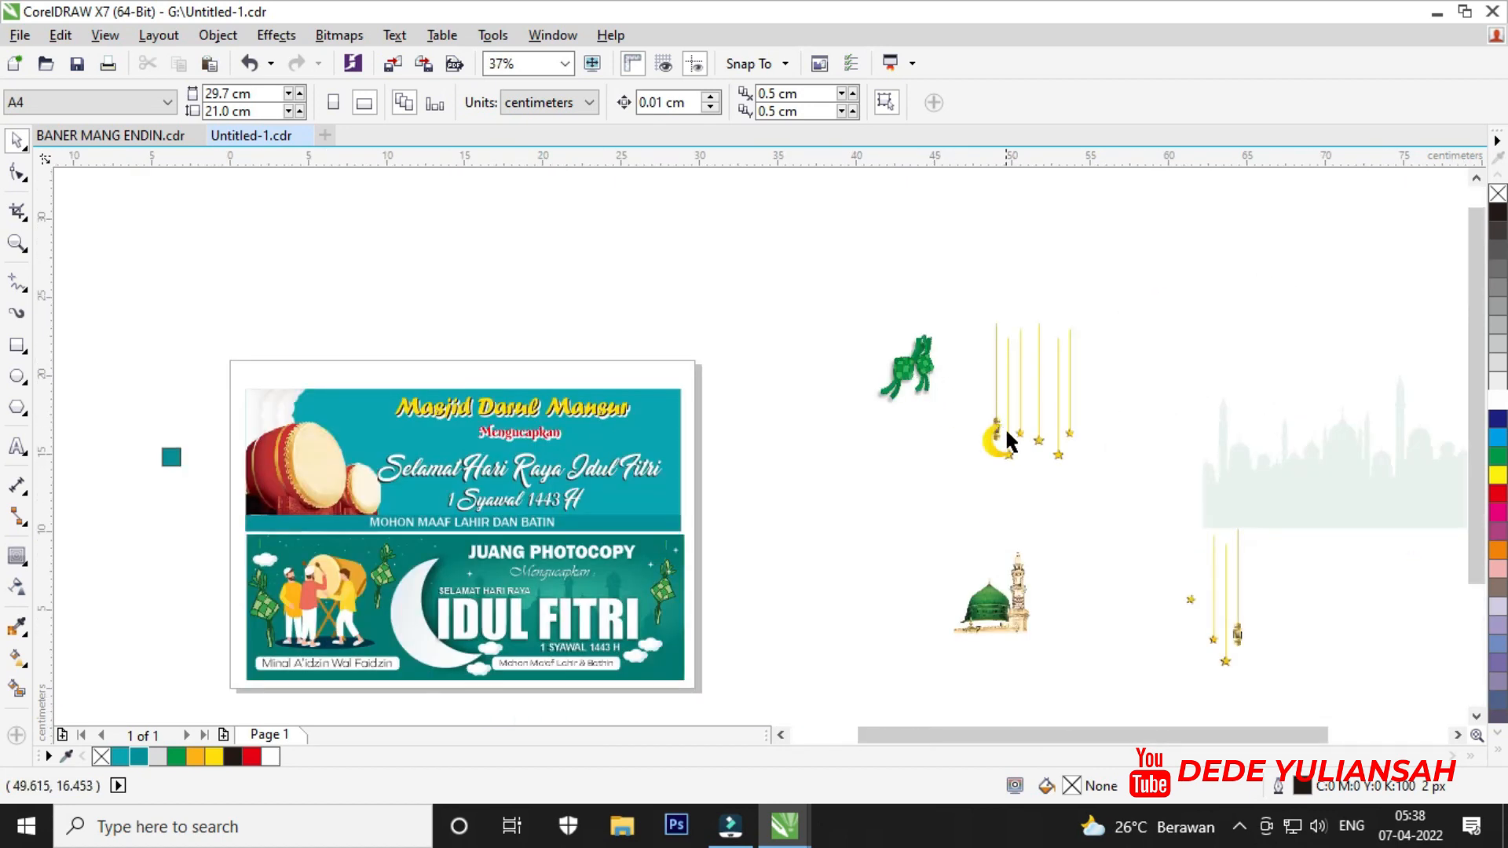
left_click_drag(1068, 441, 859, 541)
left_click_drag(841, 477, 263, 384)
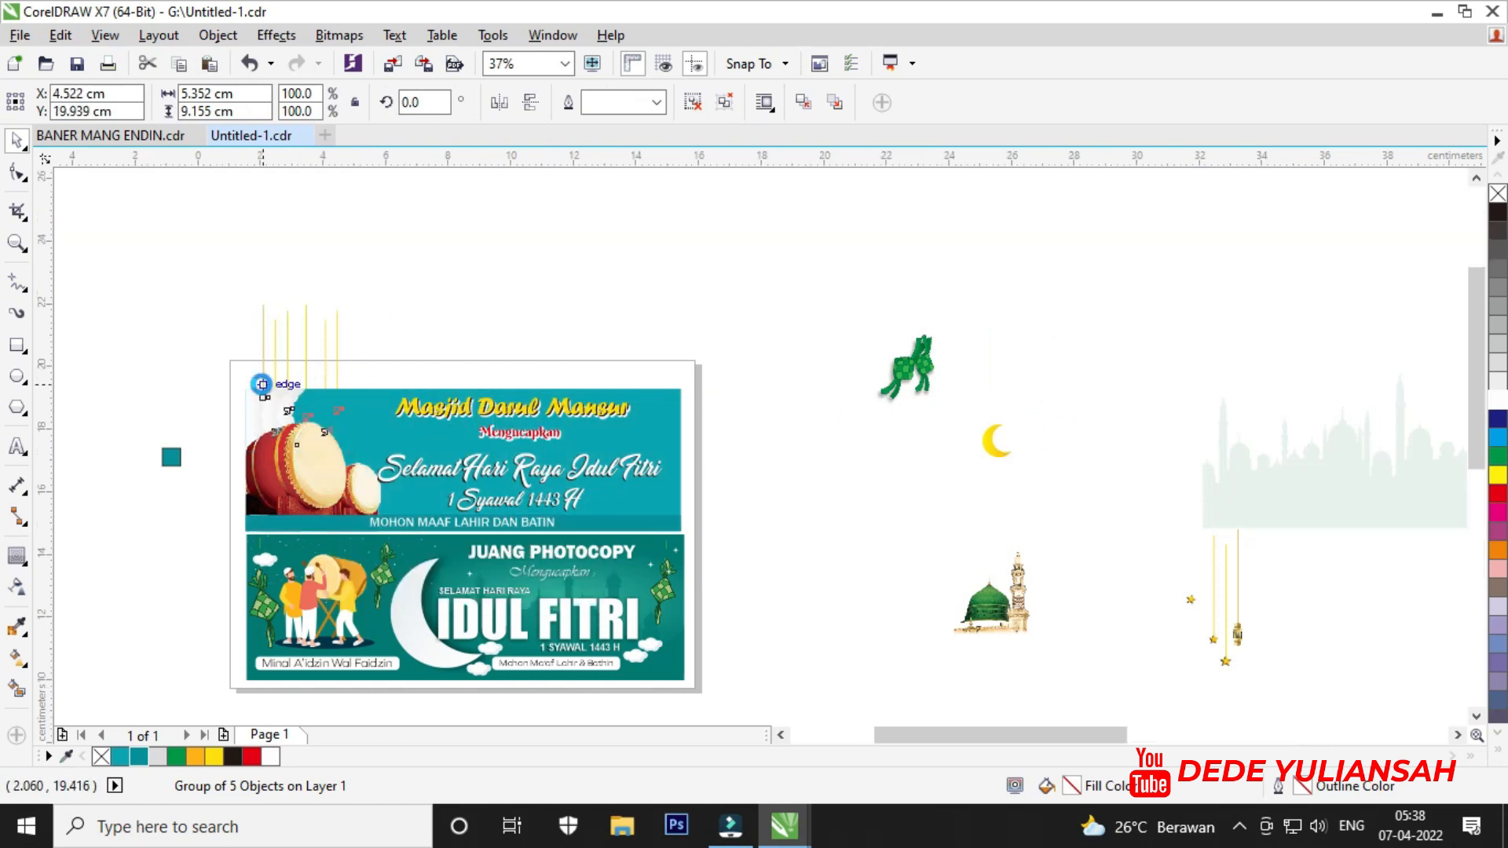
scroll(262, 384, "up", 2)
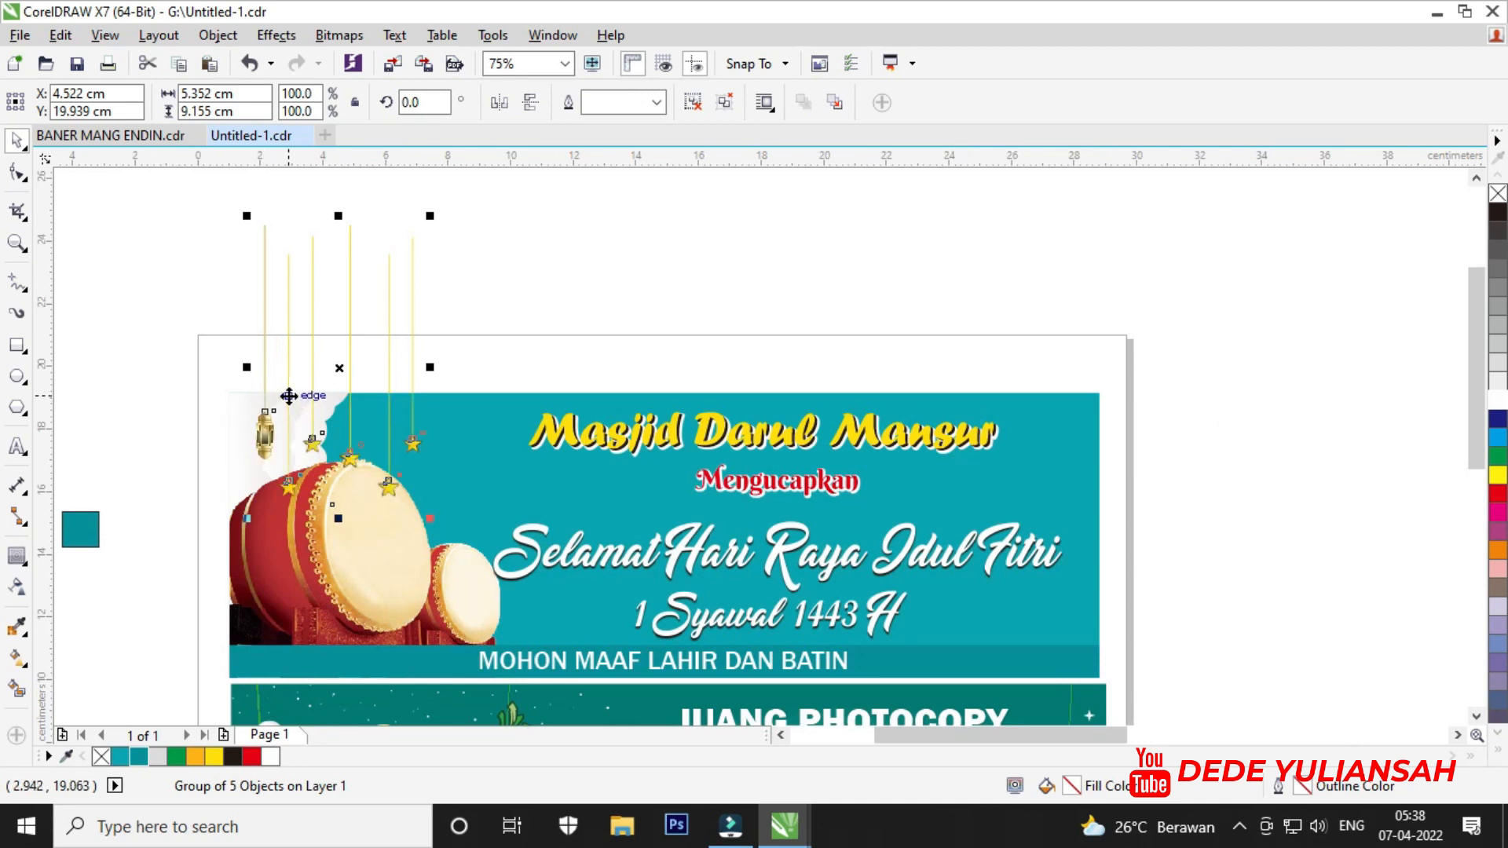
scroll(265, 433, "up", 2)
mouse_move(262, 431)
left_mouse_down()
mouse_move(297, 437)
mouse_move(260, 392)
mouse_move(239, 400)
mouse_move(243, 434)
left_mouse_up()
PowerClip the hanging lantern-and-stars group inside the teal banner rectangle.
right_click(239, 434)
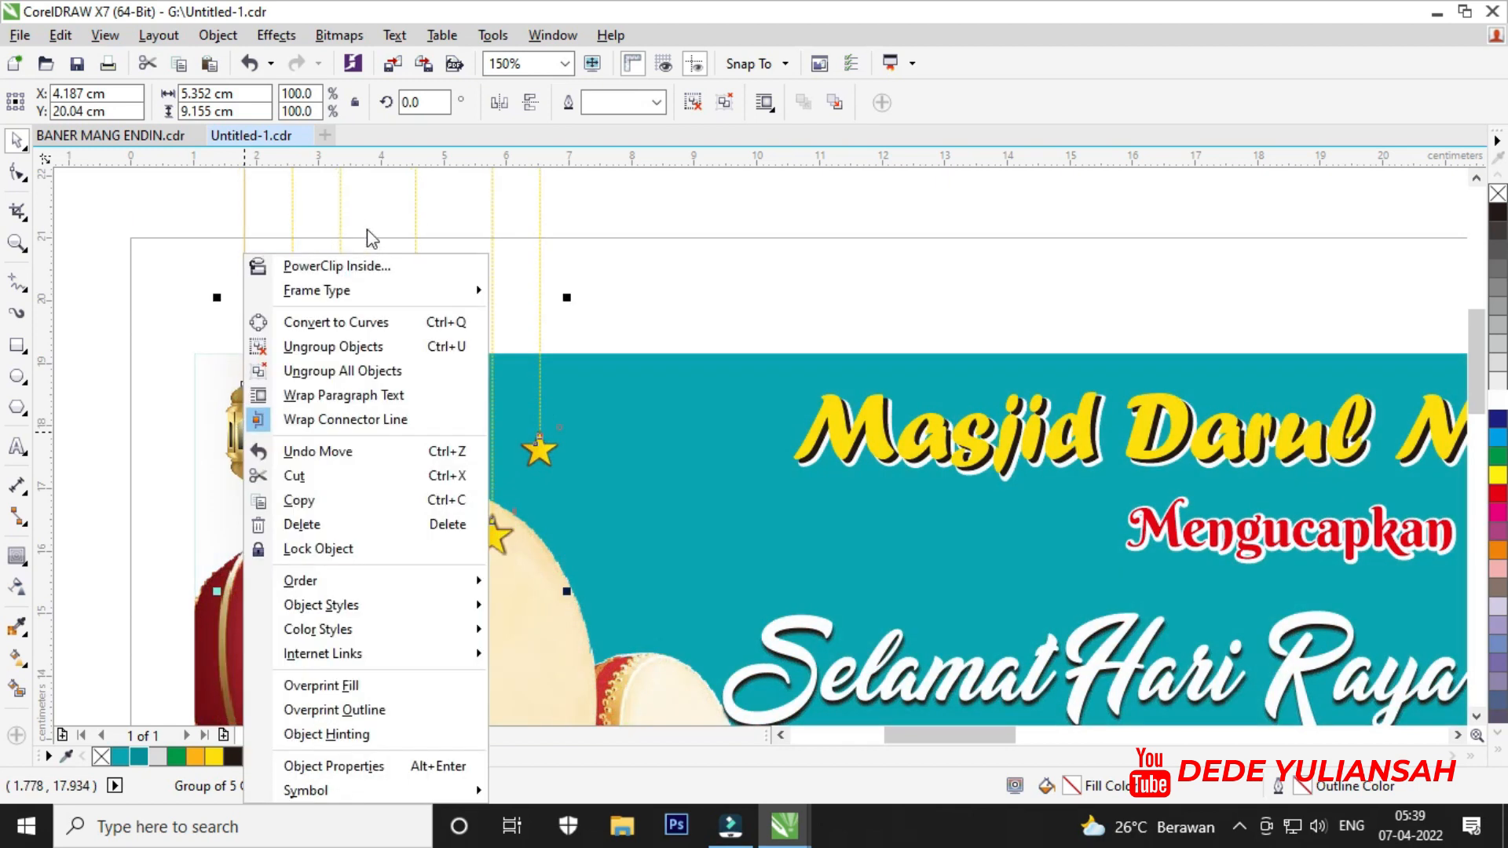
left_click(376, 267)
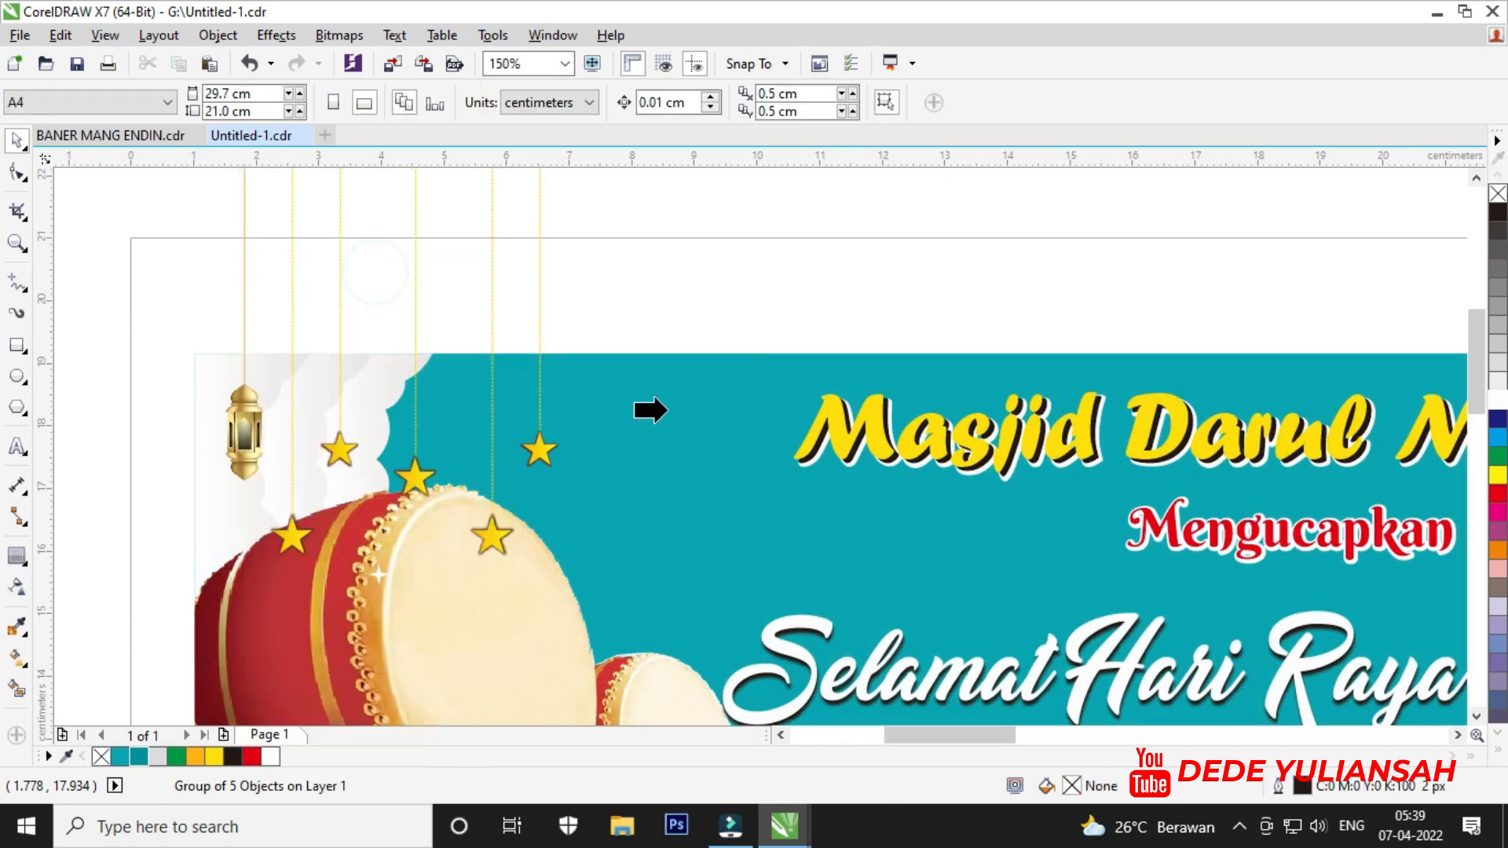
left_click(638, 424)
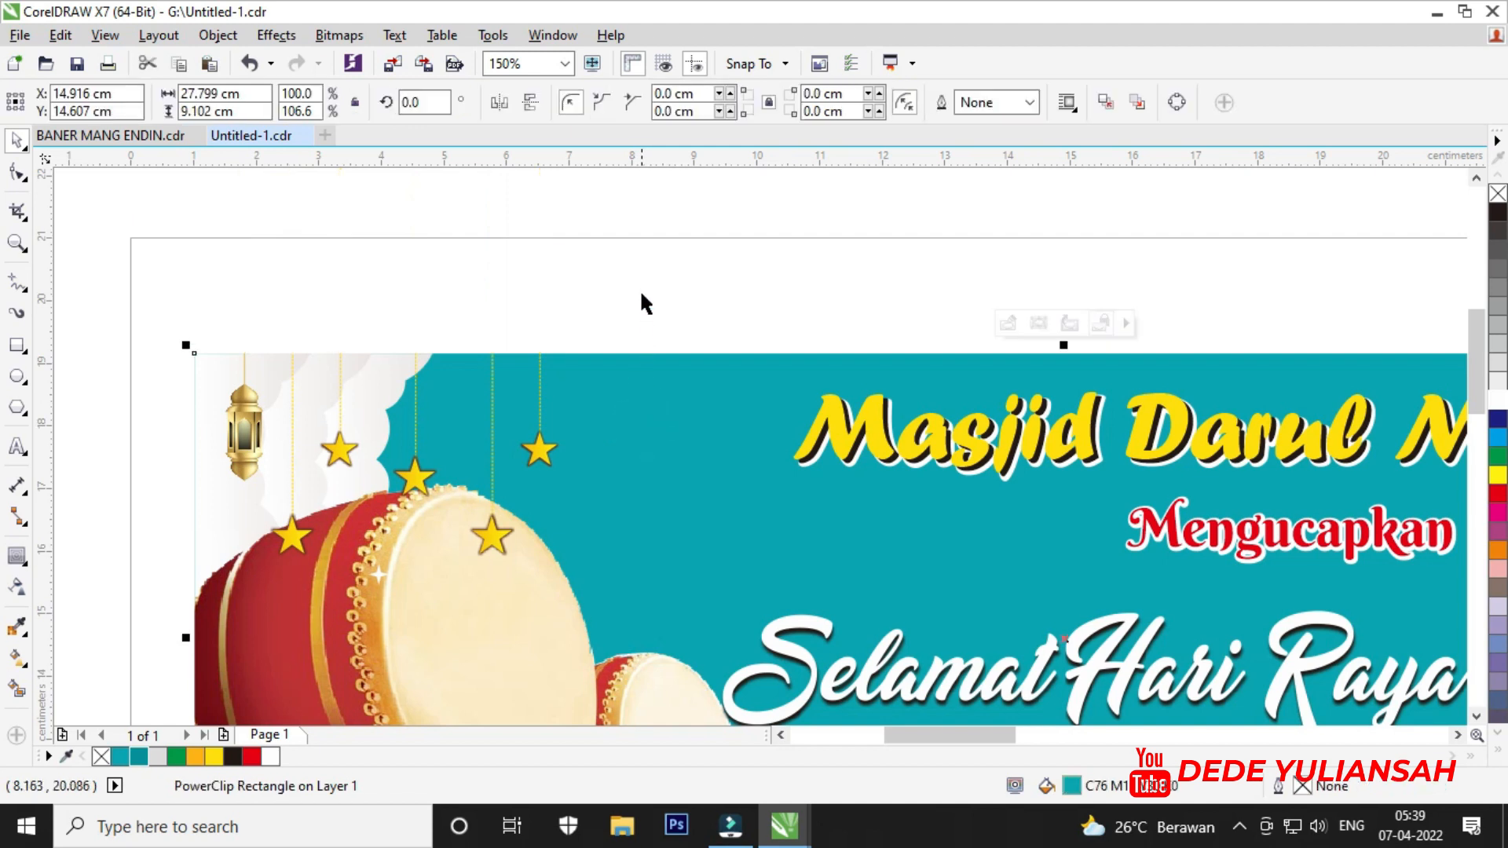
scroll(550, 299, "down", 4)
scroll(507, 346, "up", 4)
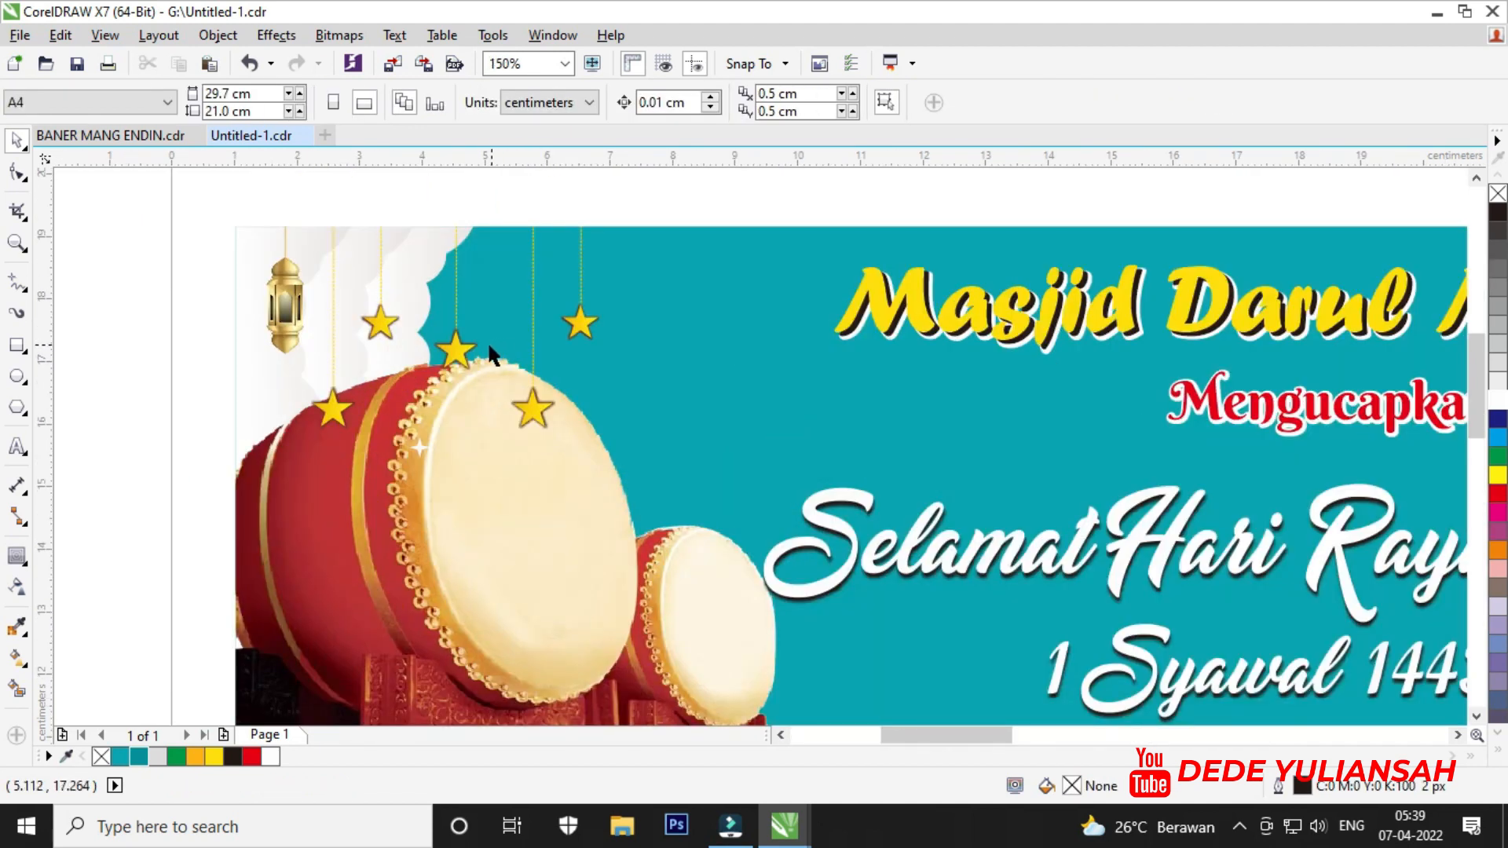
scroll(493, 355, "down", 2)
scroll(629, 330, "down", 2)
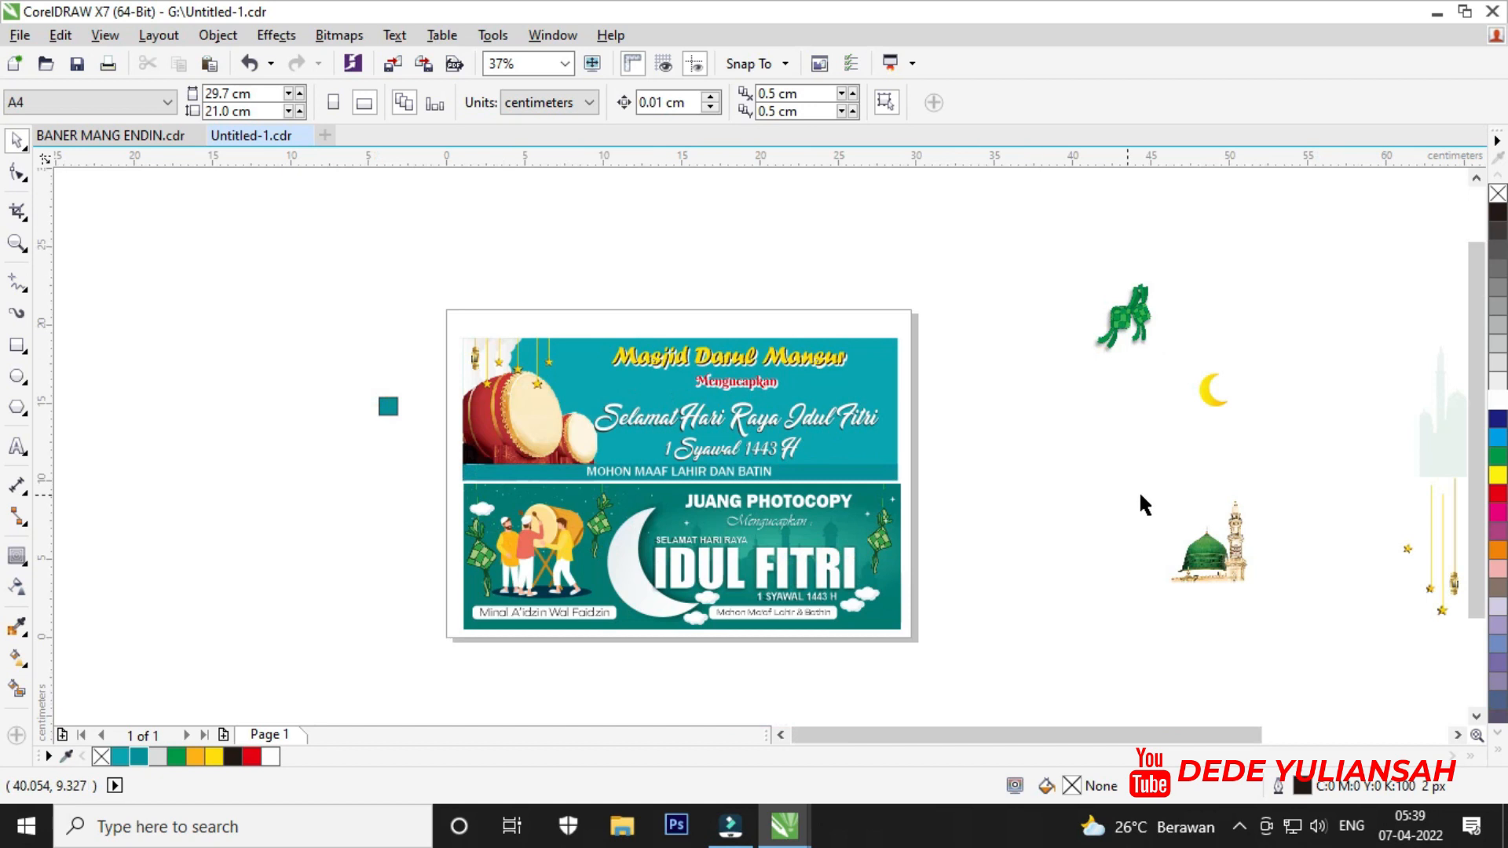
Place the yellow crescent beside the drum at about 1.86 x 2.10 cm and give it a black Multiply drop shadow.
left_click_drag(1214, 405, 480, 364)
scroll(586, 389, "up", 6)
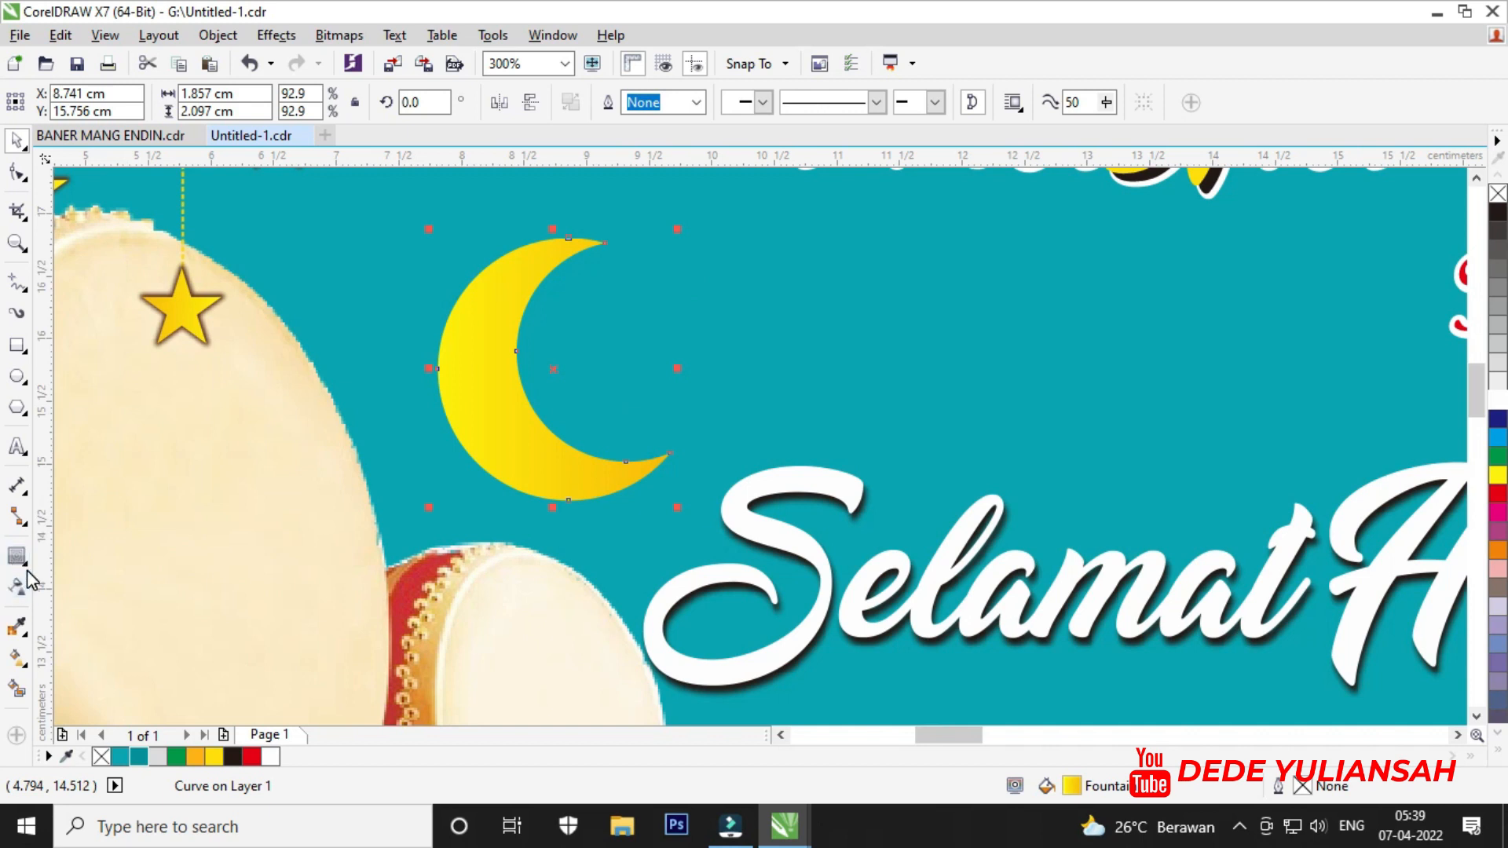
left_click(19, 556)
left_click(56, 555)
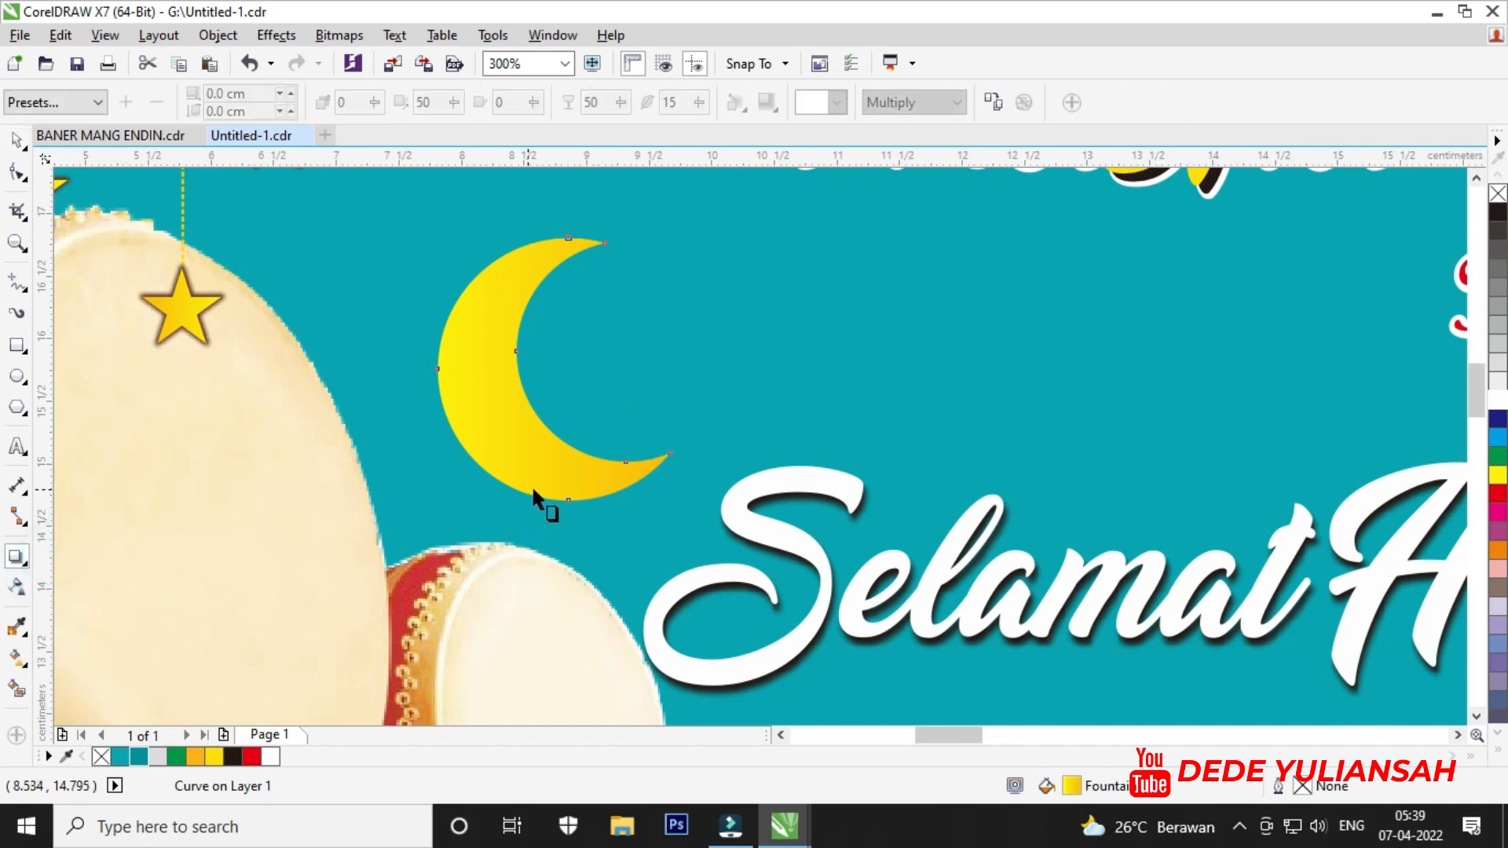
left_click_drag(552, 500, 555, 245)
left_click(16, 140)
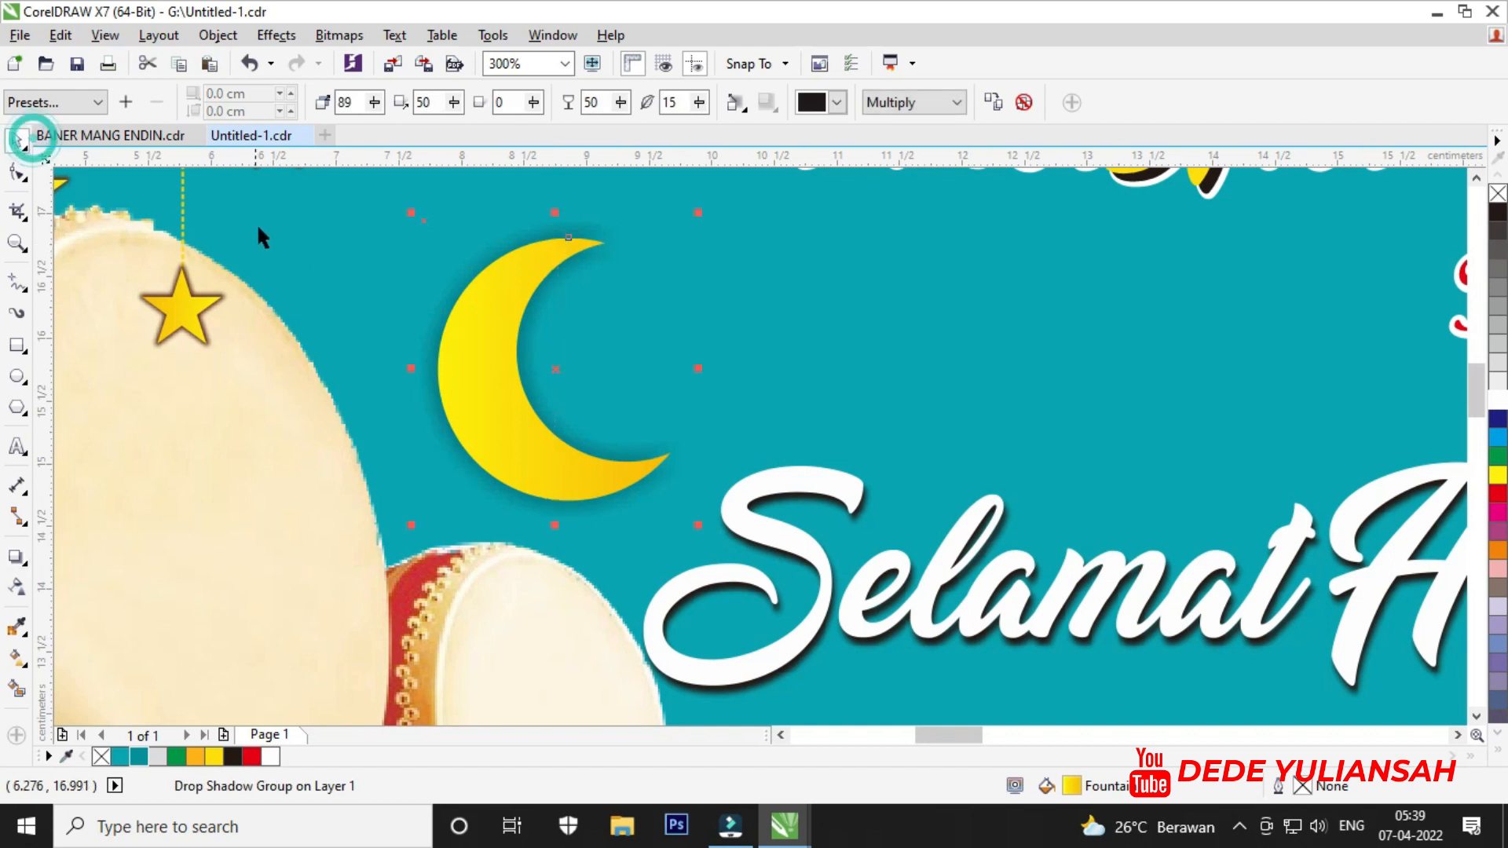
Break the crescent's drop shadow apart and convert the shadow to a 300 dpi CMYK bitmap with a transparent background.
left_click(326, 267)
left_click(436, 317)
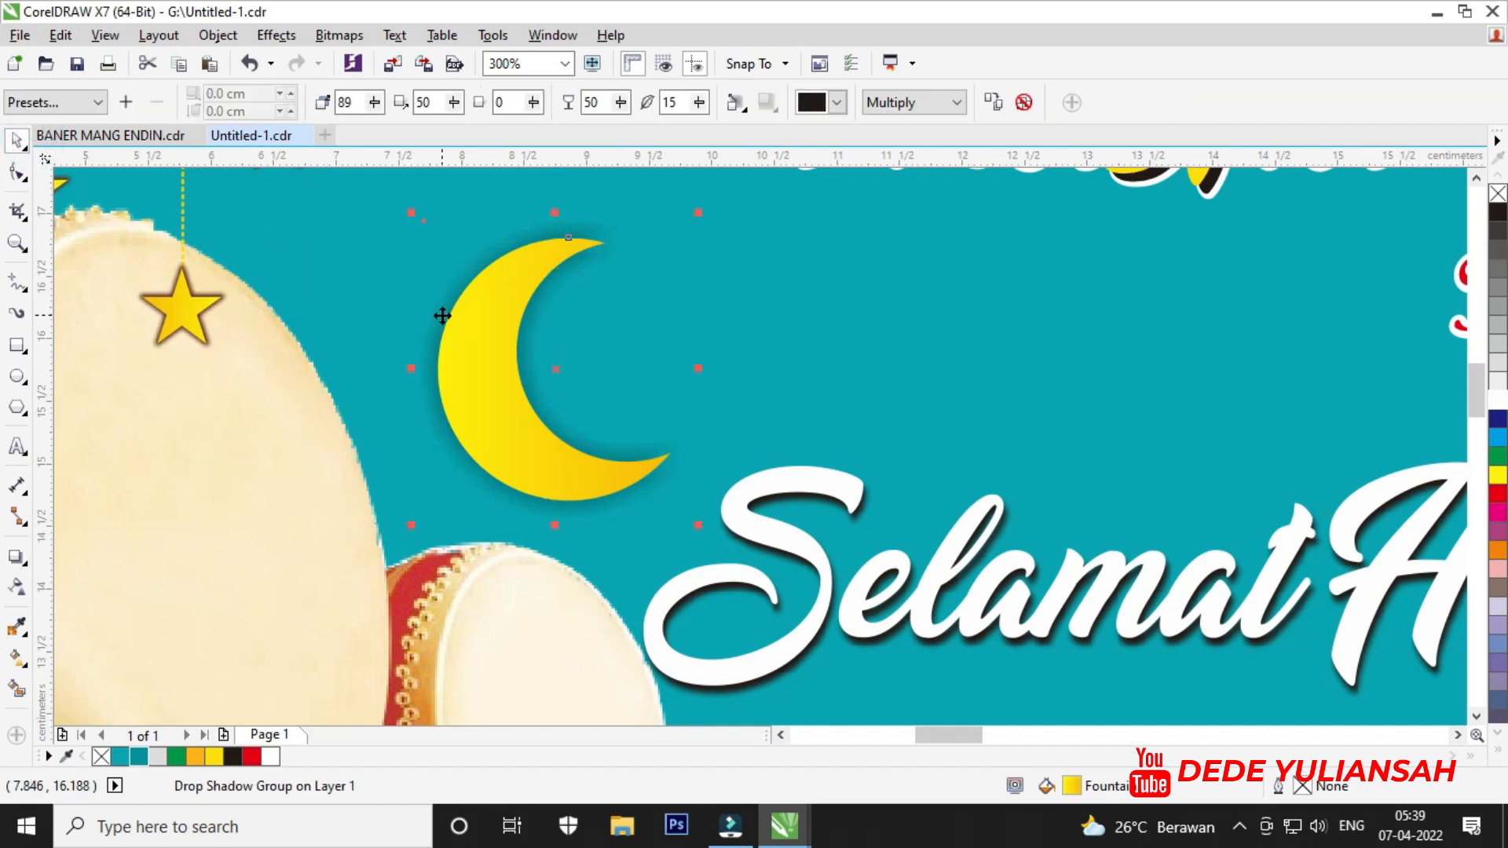
right_click(441, 315)
left_click(503, 355)
left_click(351, 327)
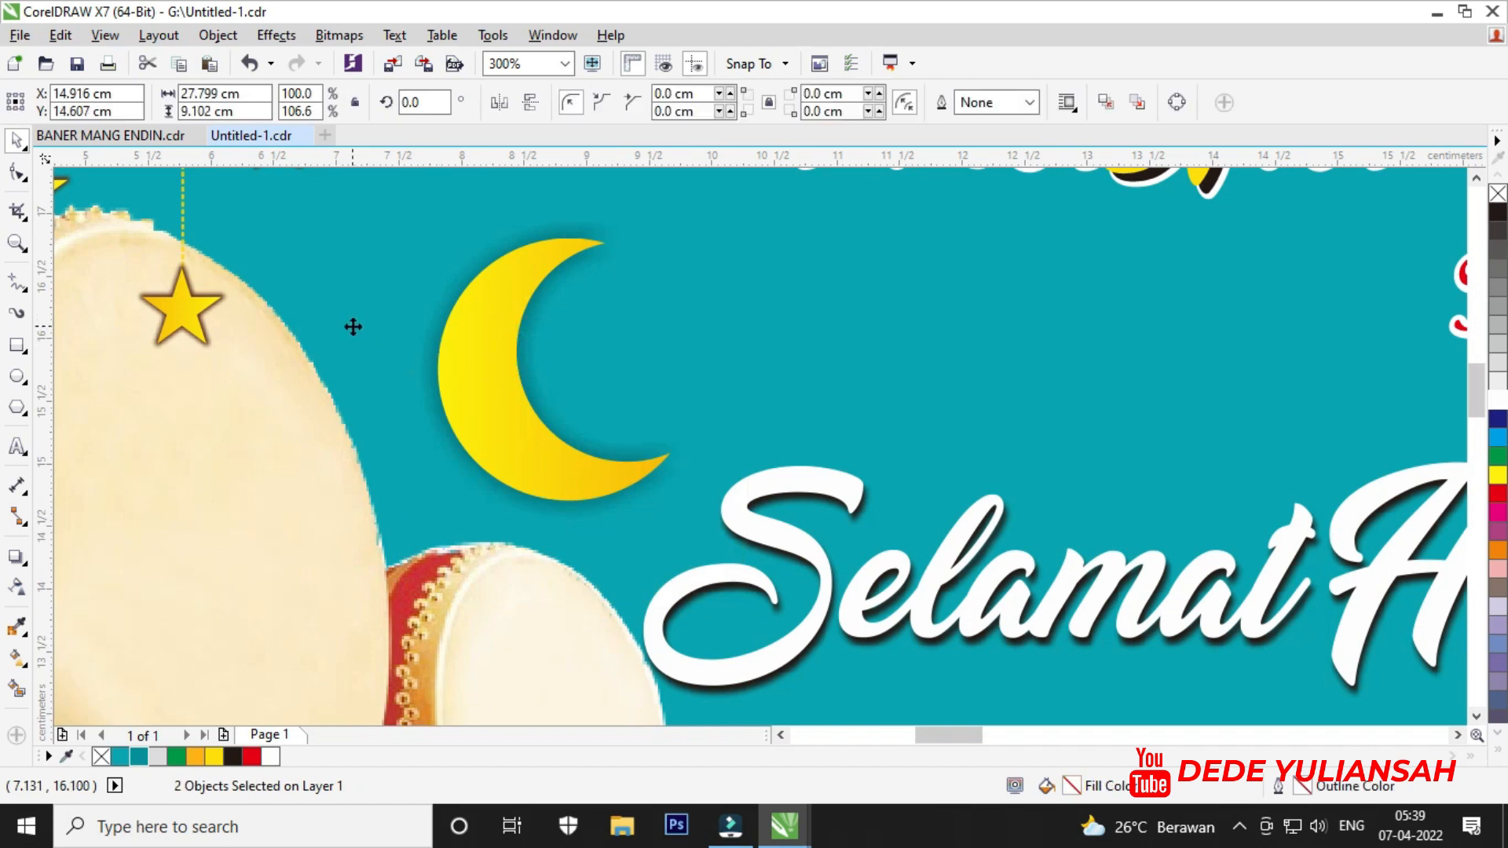
left_click(432, 348)
left_click(340, 35)
left_click(389, 60)
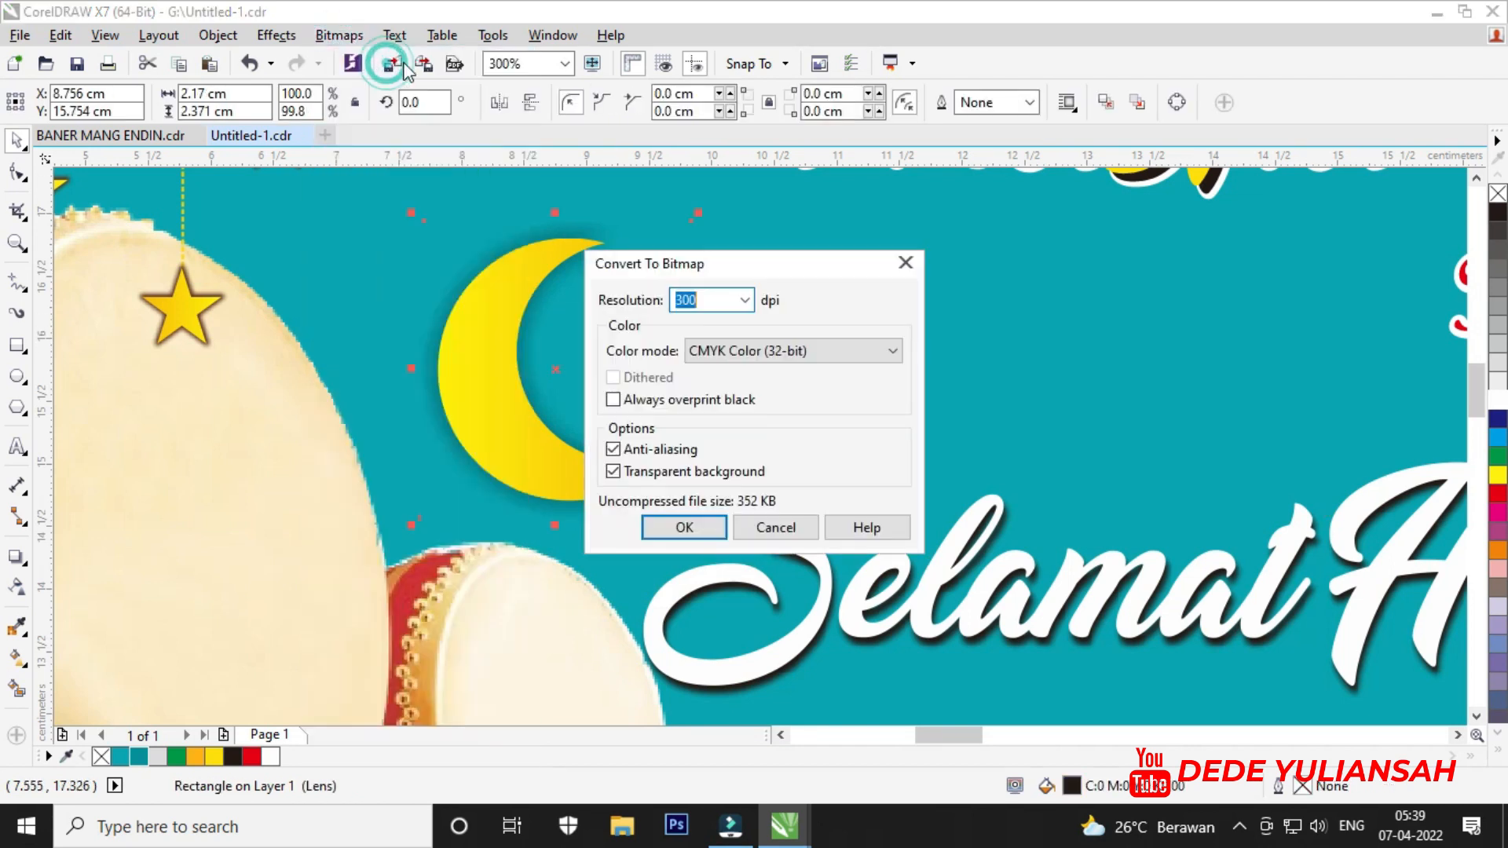
left_click(690, 528)
scroll(377, 311, "down", 3)
left_click(1145, 450)
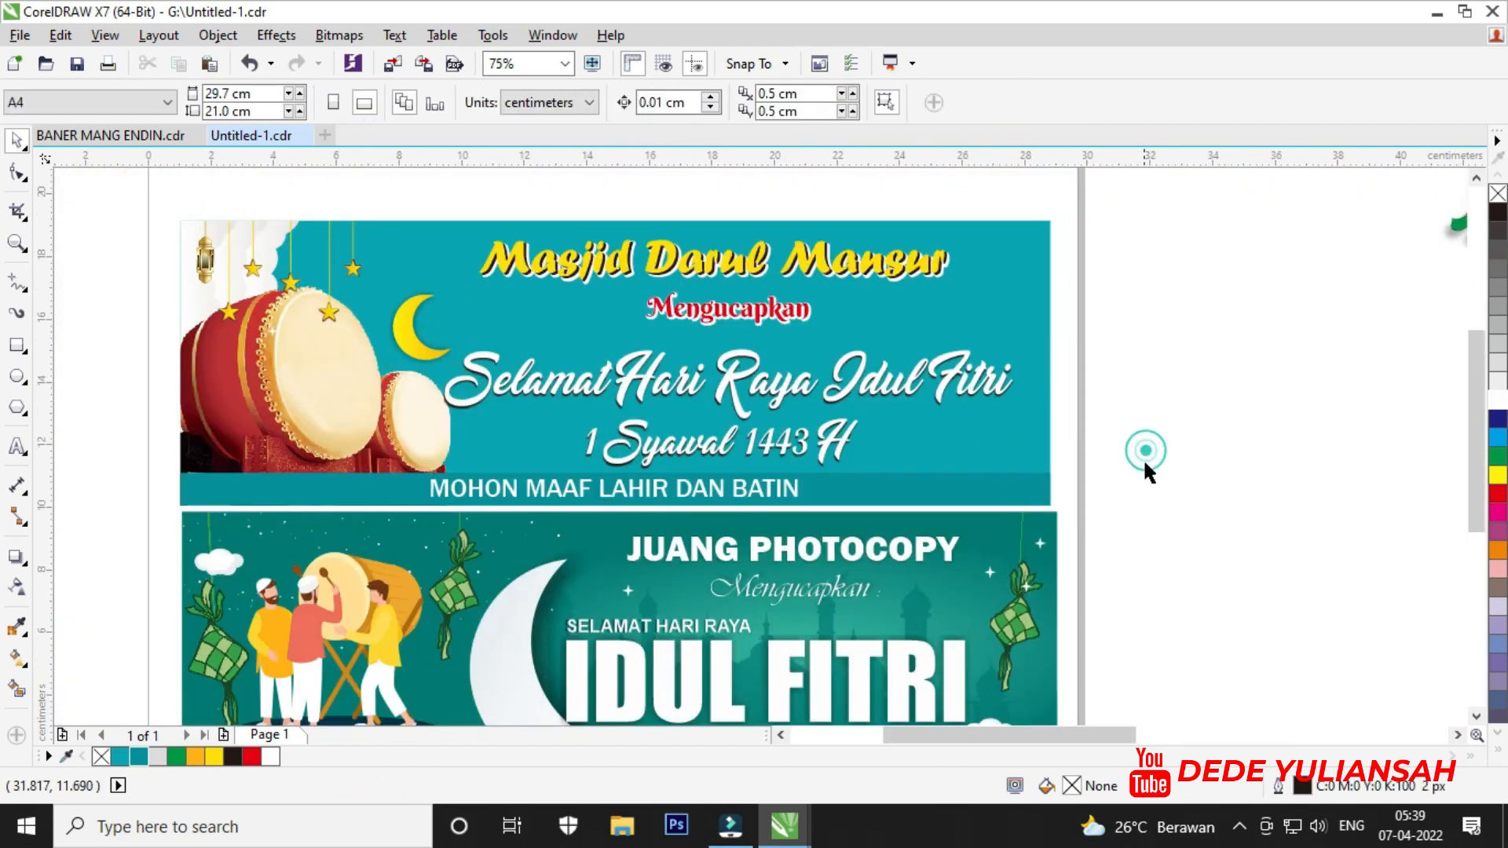
scroll(796, 477, "down", 2)
scroll(1233, 542, "up", 1)
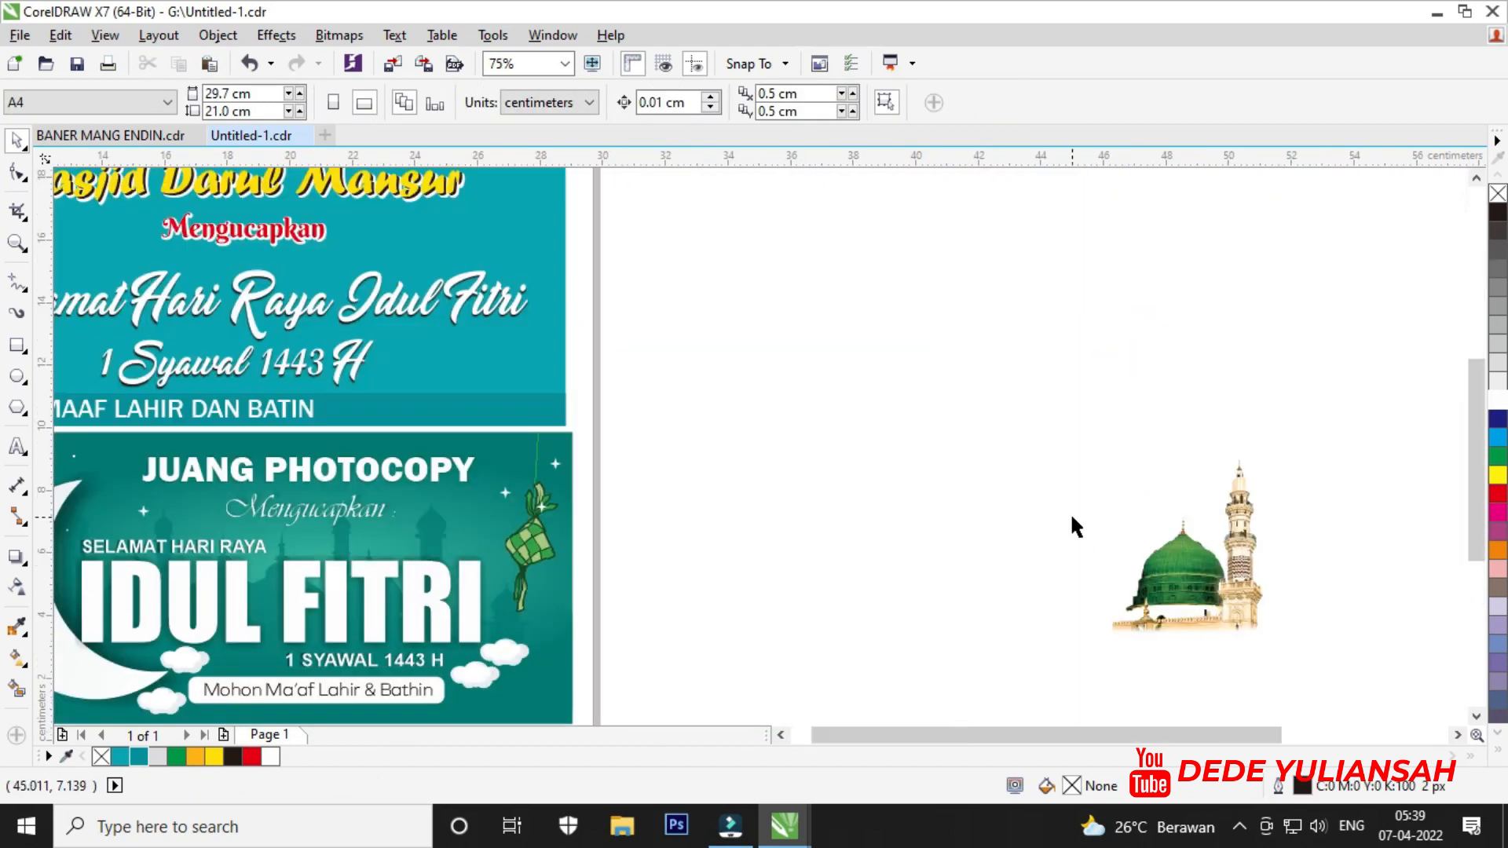
scroll(1139, 534, "down", 1)
left_click(1353, 554)
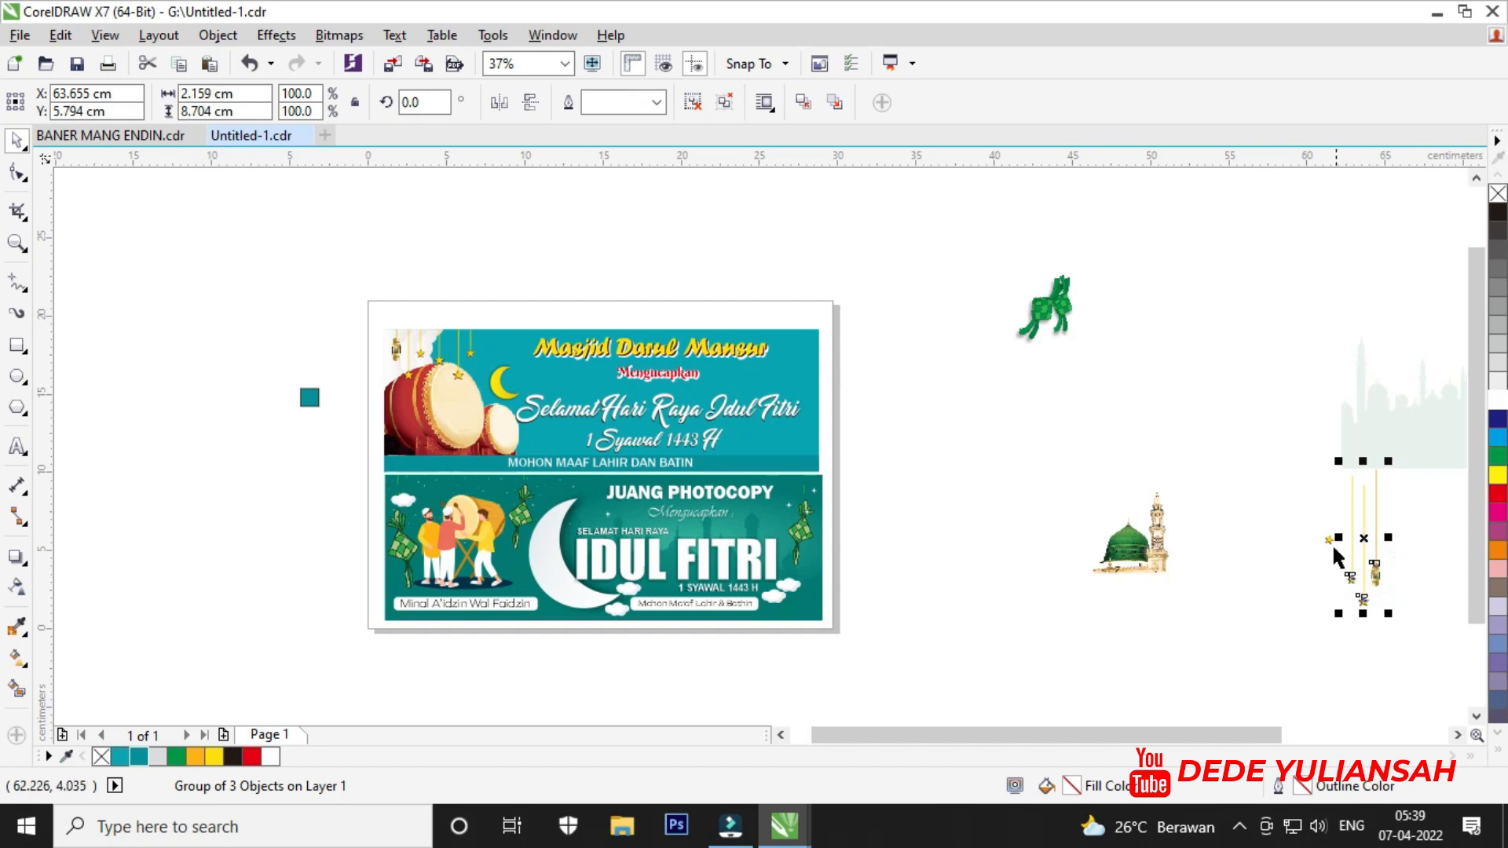
left_click_drag(1368, 591, 1098, 509)
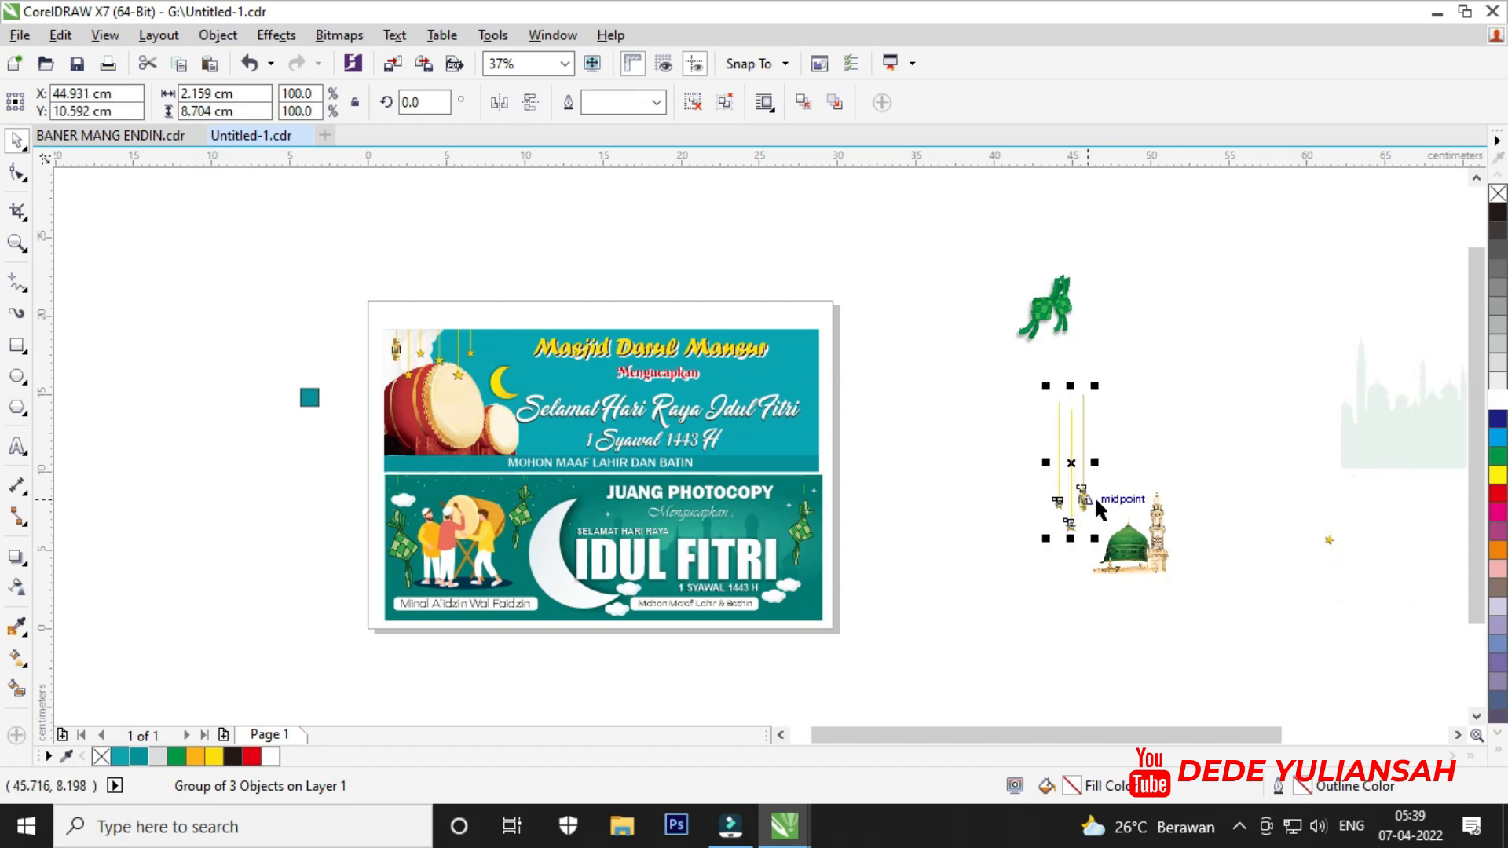
key("ctrl+z")
Group the remaining hanging lantern-and-stars strands with the loose star and place them over the upper edge at the teal banner's right end.
left_click_drag(1336, 479, 809, 393)
key("ctrl+g")
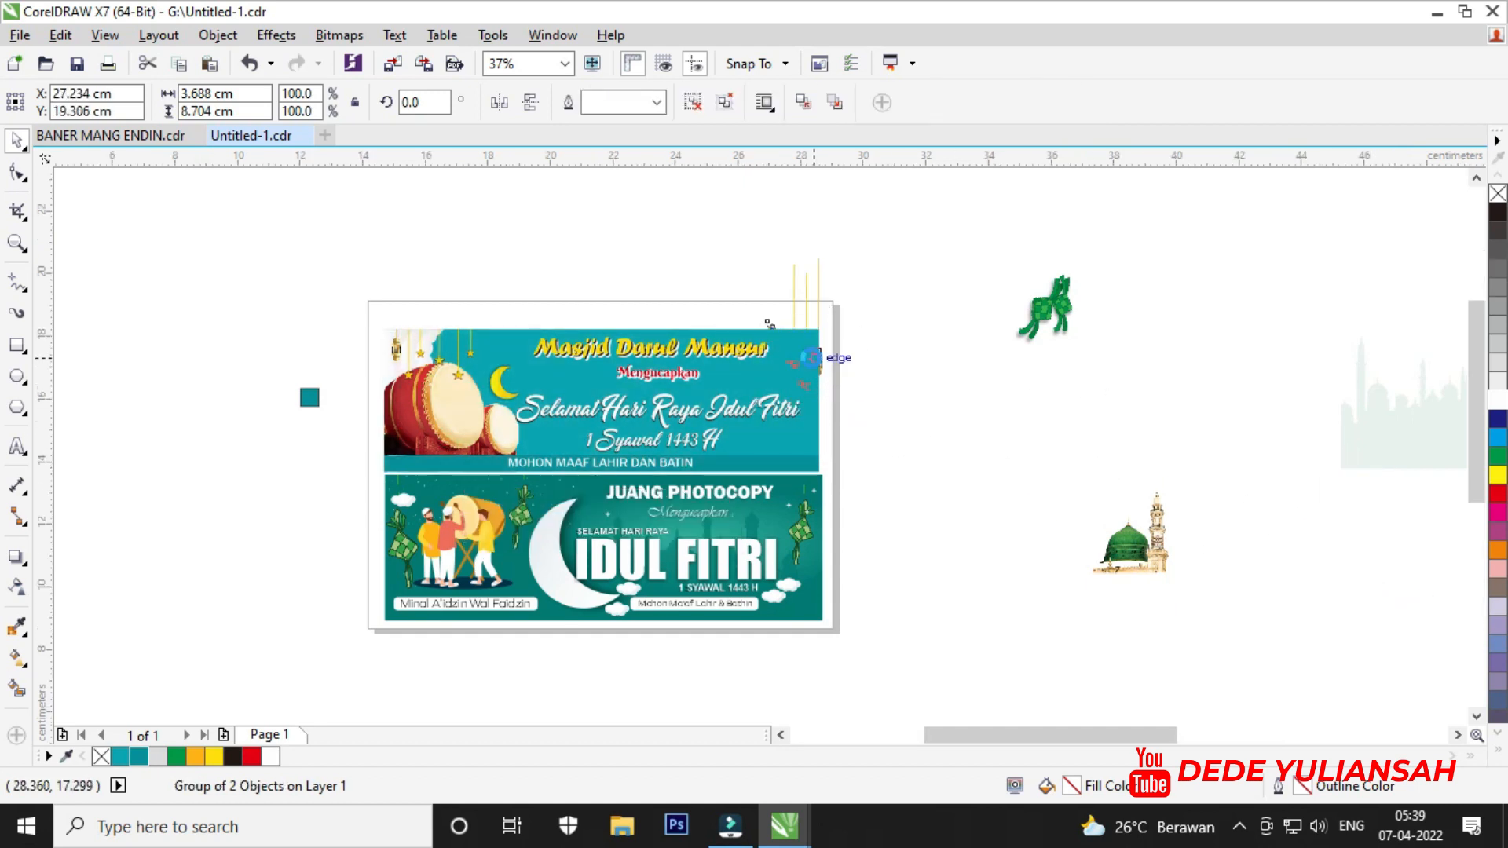
Lower the hanging lantern-and-stars group to about X 26.78, Y 17.59 cm and PowerClip it inside the teal banner rectangle.
scroll(811, 394, "up", 4)
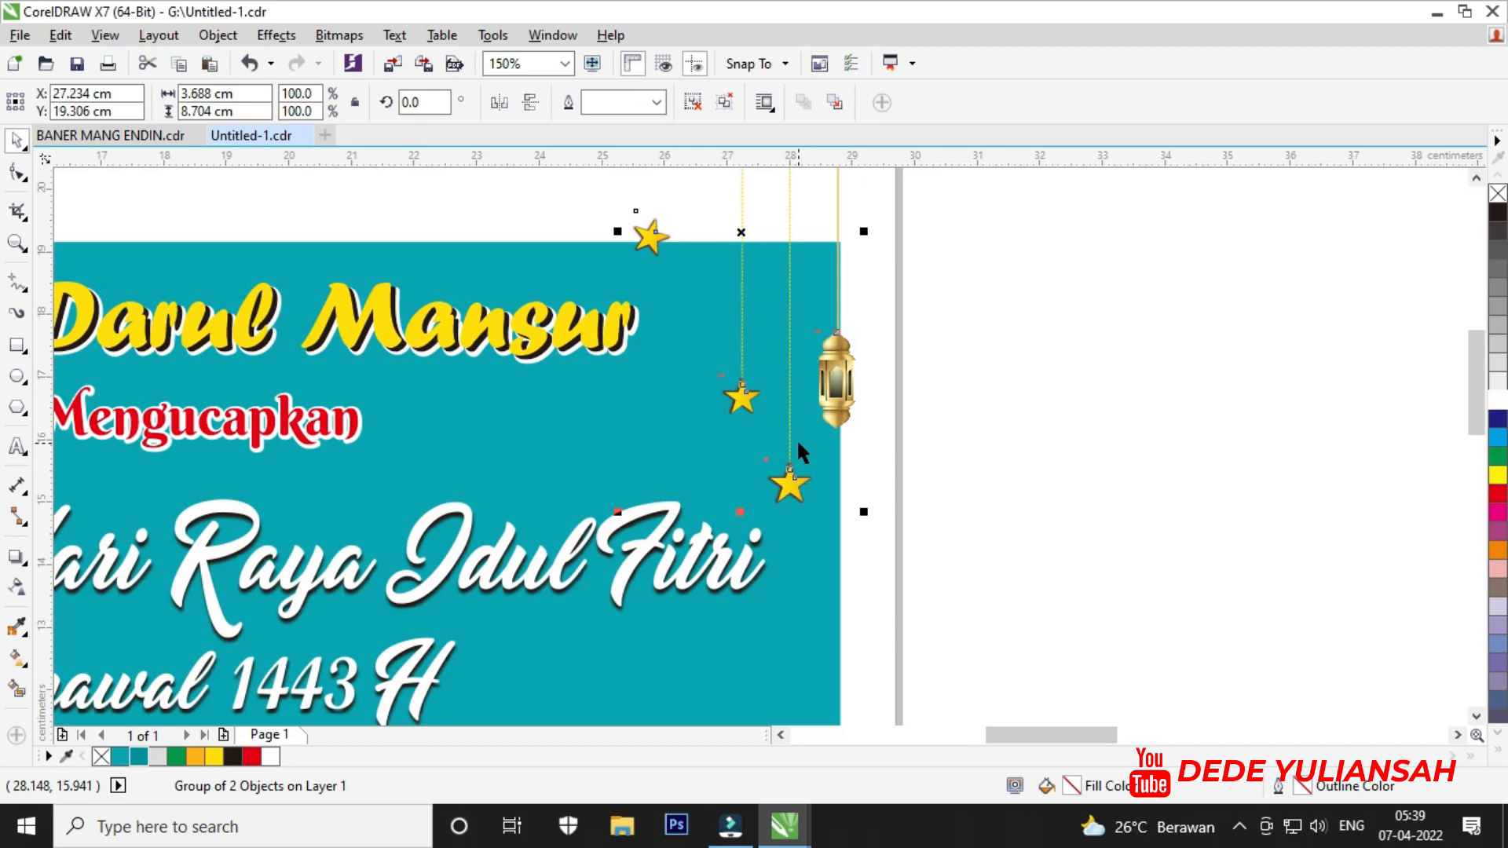
left_click_drag(742, 390, 735, 521)
left_click_drag(829, 506, 804, 478)
scroll(792, 491, "up", 1)
scroll(805, 478, "down", 1)
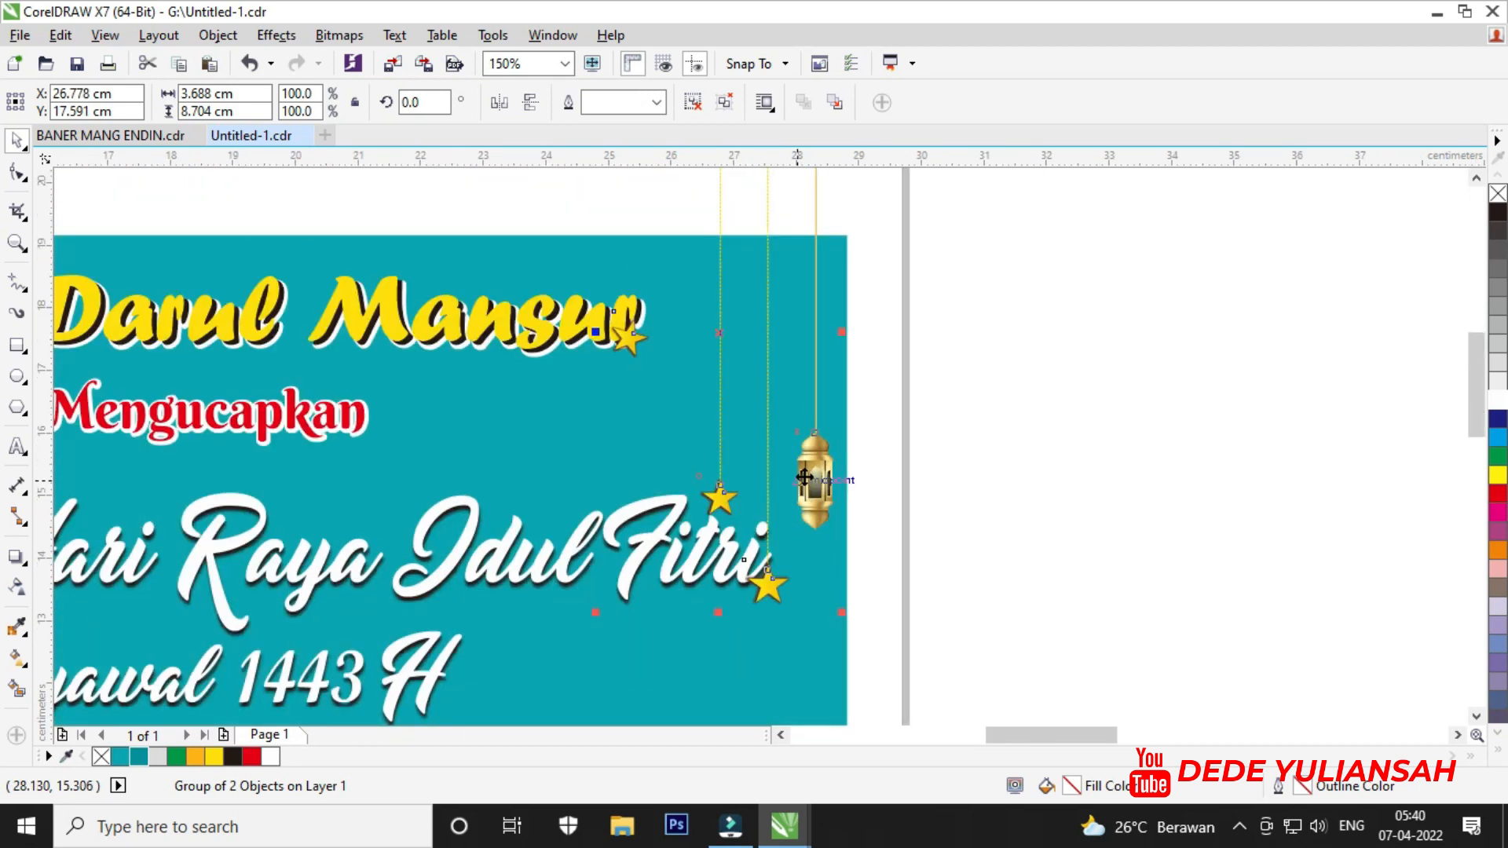
right_click(803, 475)
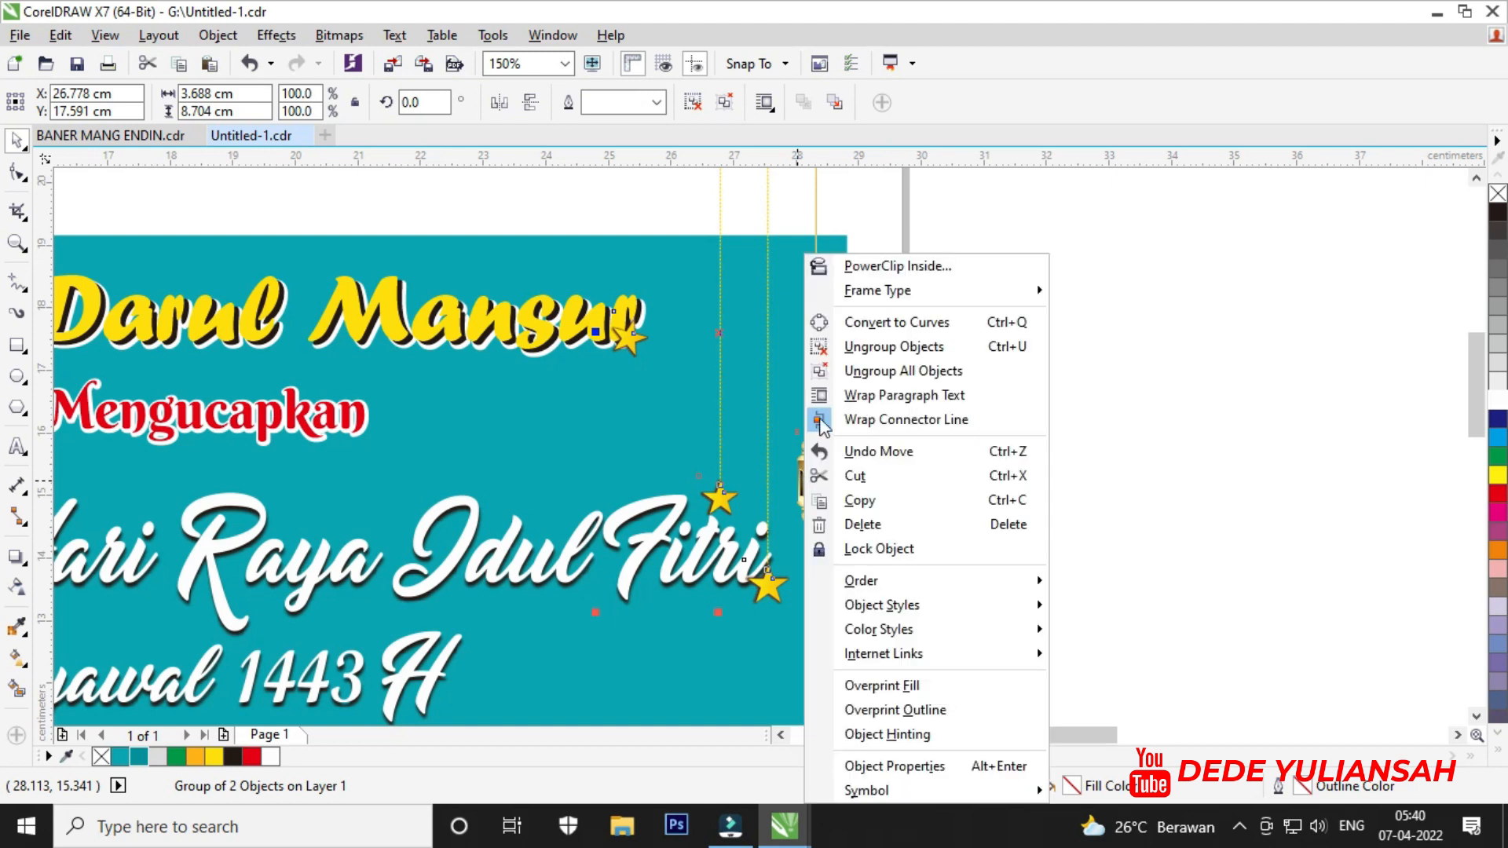
left_click(871, 267)
left_click(585, 419)
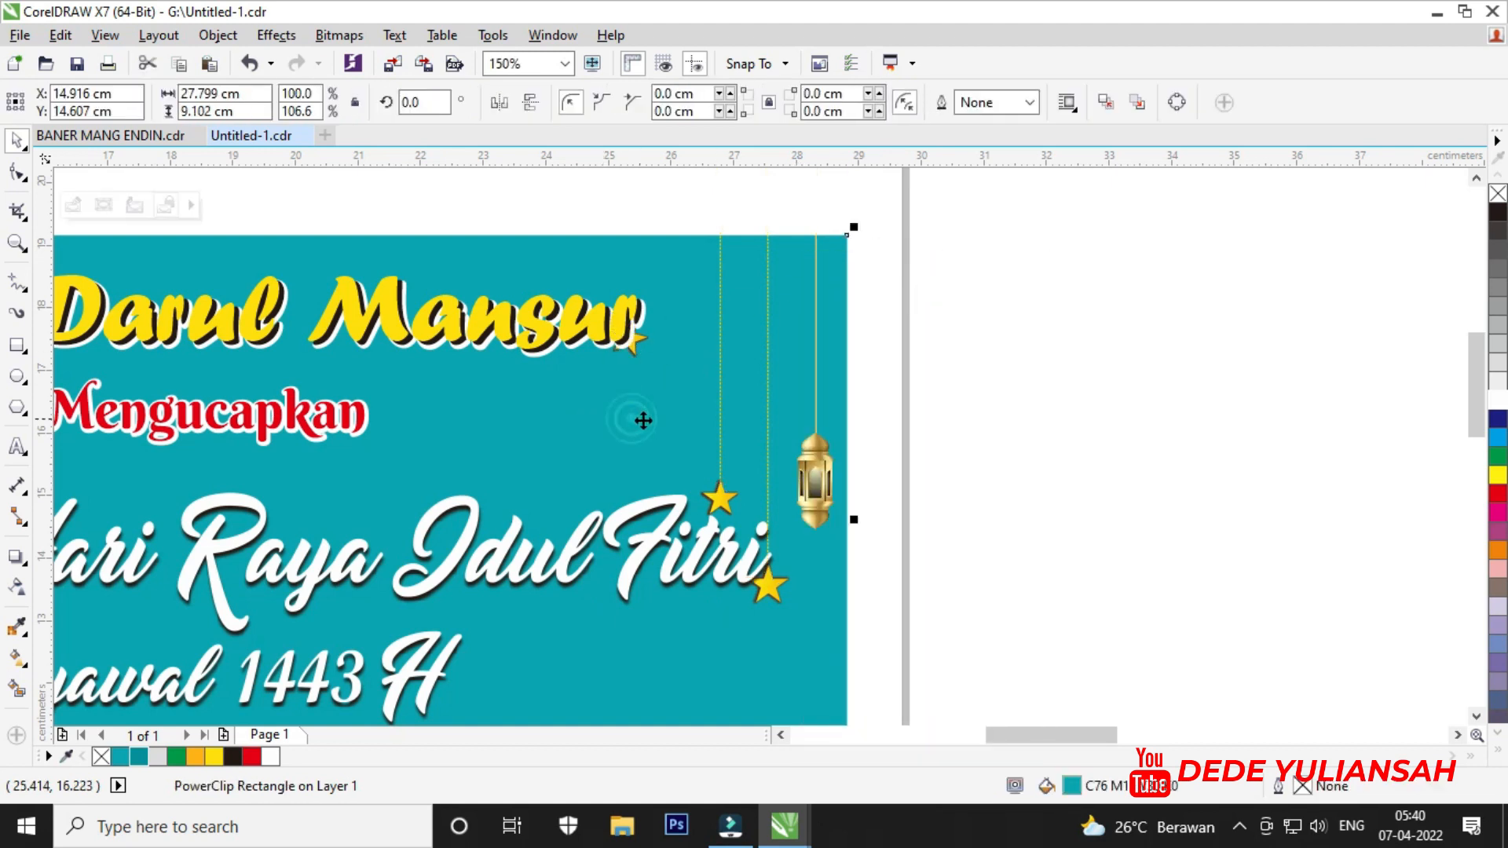
Place the green ketupat pair over the teal banner's upper-right corner at about X 27.15, Y 17.92 cm and PowerClip it inside the rectangle.
scroll(788, 421, "down", 1)
left_click_drag(1304, 284, 763, 355)
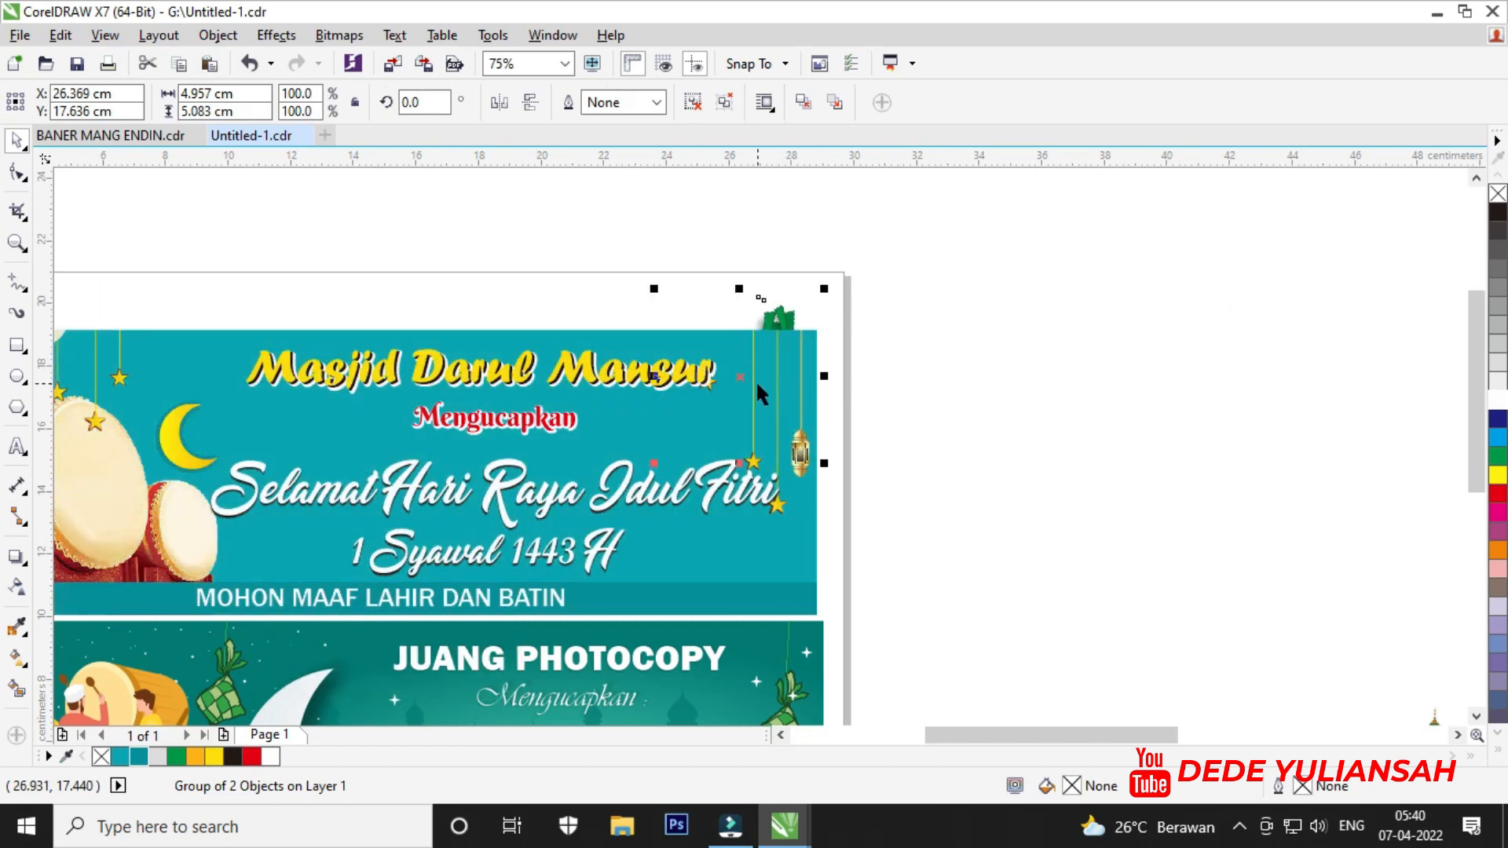
scroll(749, 360, "up", 1)
left_click_drag(761, 370, 844, 349)
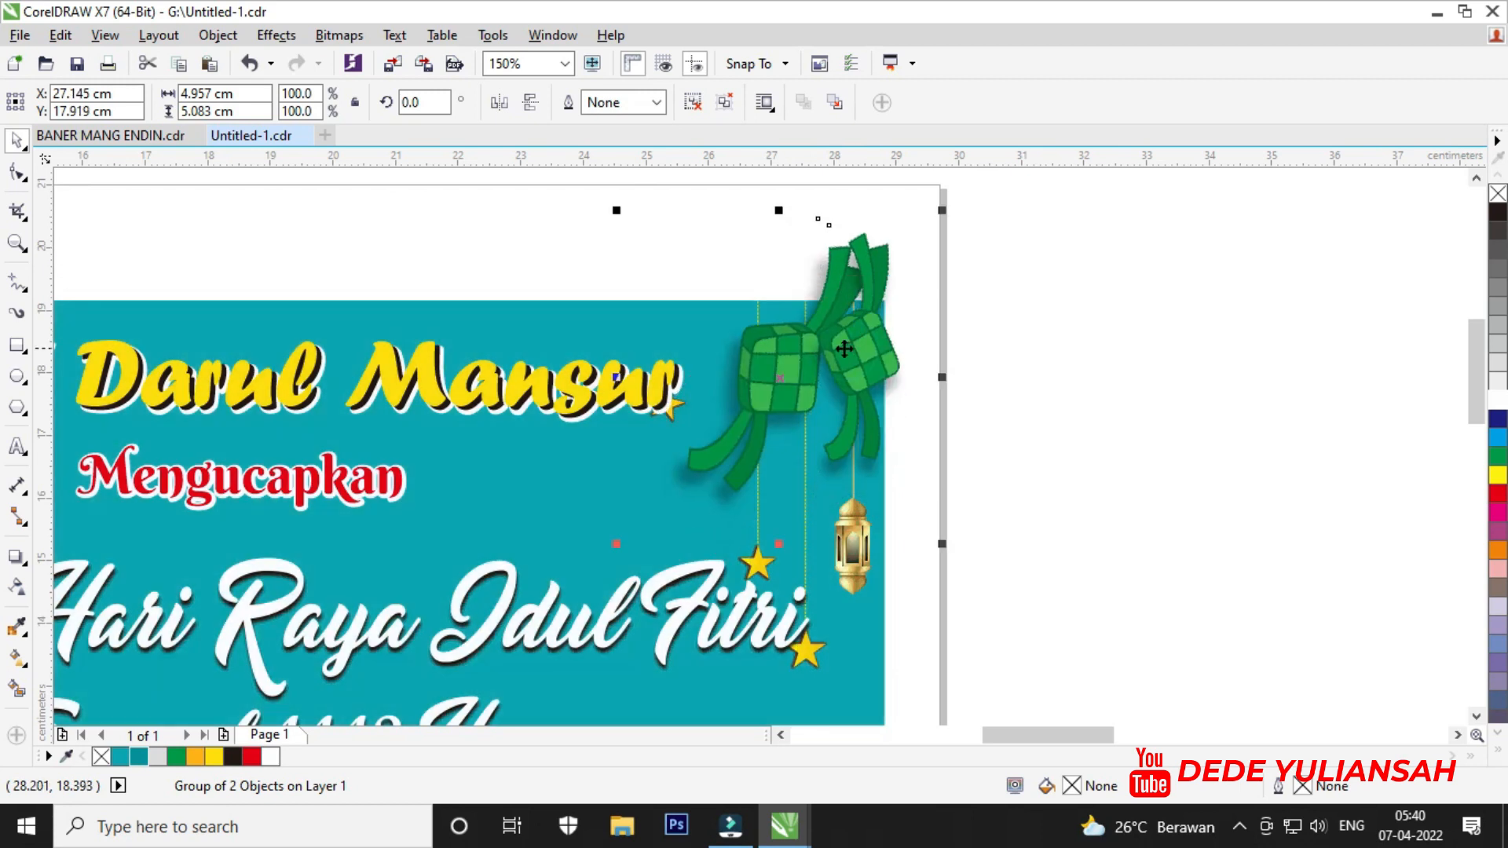
right_click(847, 353)
left_click(959, 262)
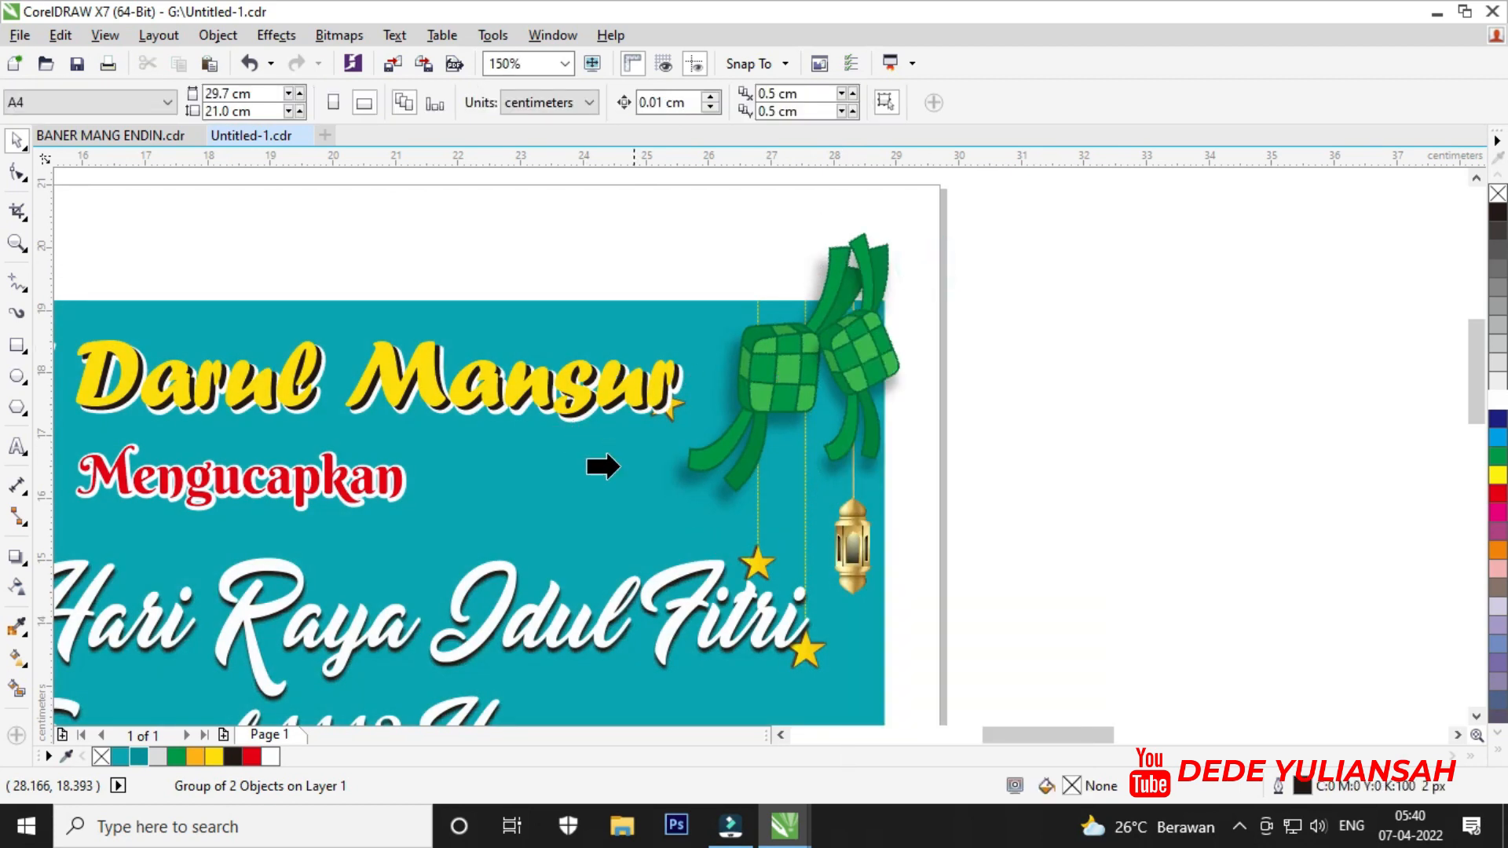
left_click(617, 471)
scroll(801, 392, "down", 3)
left_click(899, 380)
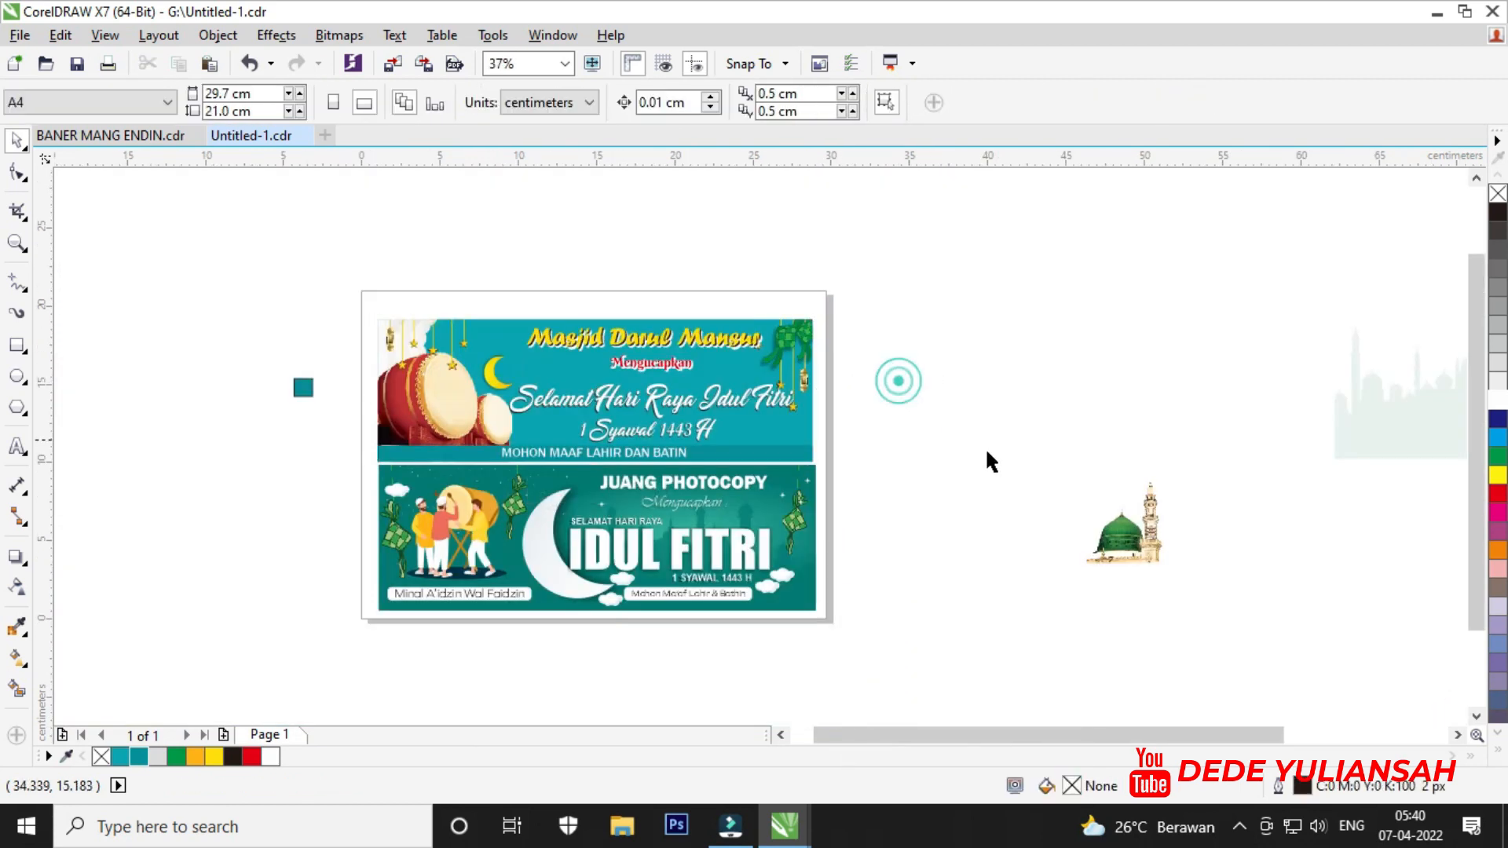
Place the green-domed mosque image at the teal banner's lower-right corner and PowerClip it inside the banner rectangle.
left_click_drag(1119, 550, 766, 480)
scroll(785, 421, "up", 2)
left_click(1050, 425)
scroll(794, 447, "up", 2)
left_click(1022, 460)
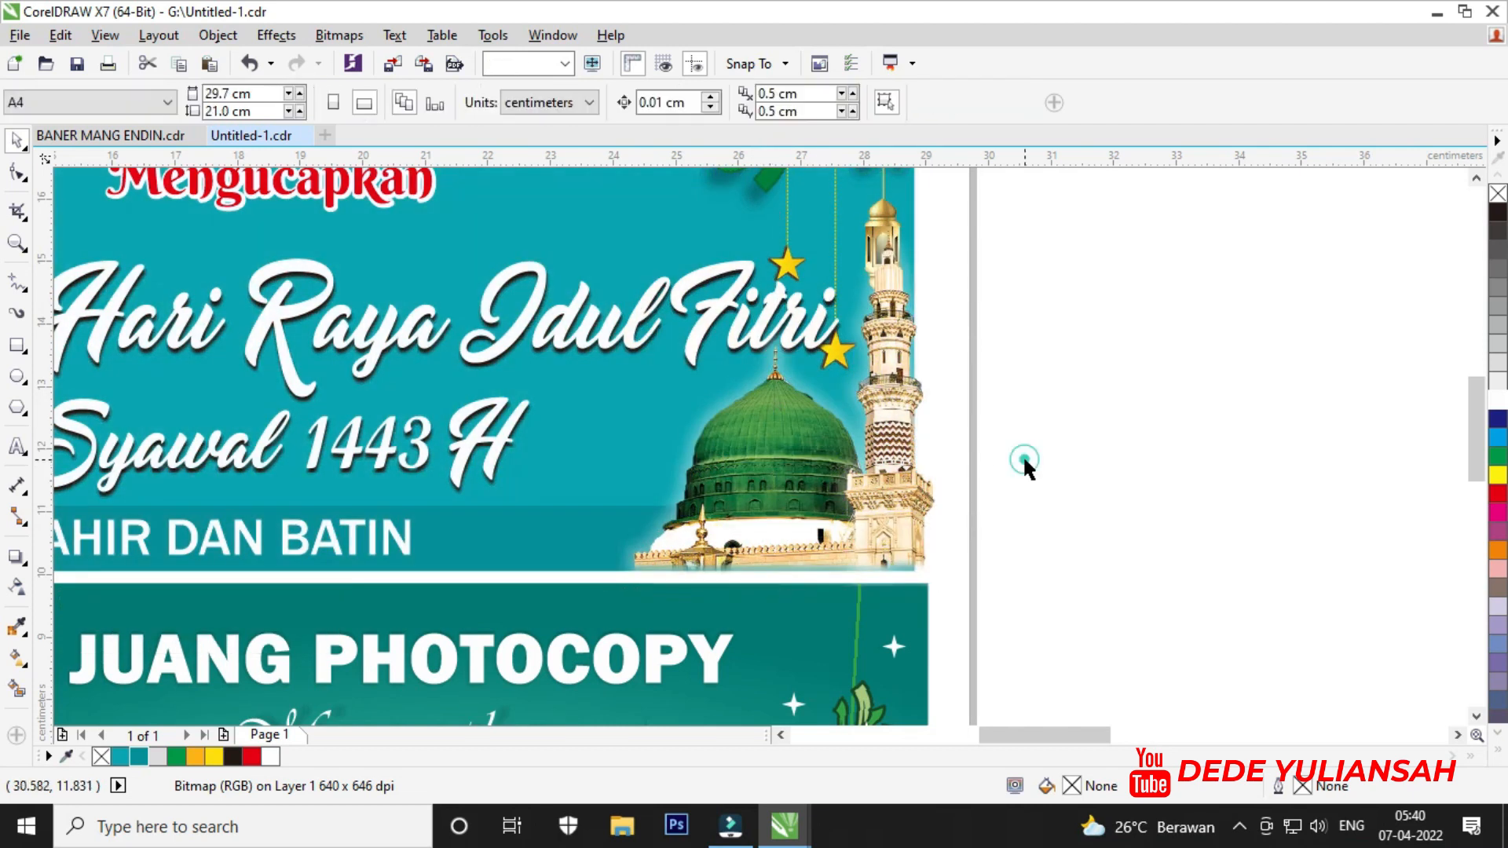
scroll(991, 470, "down", 4)
scroll(916, 470, "up", 2)
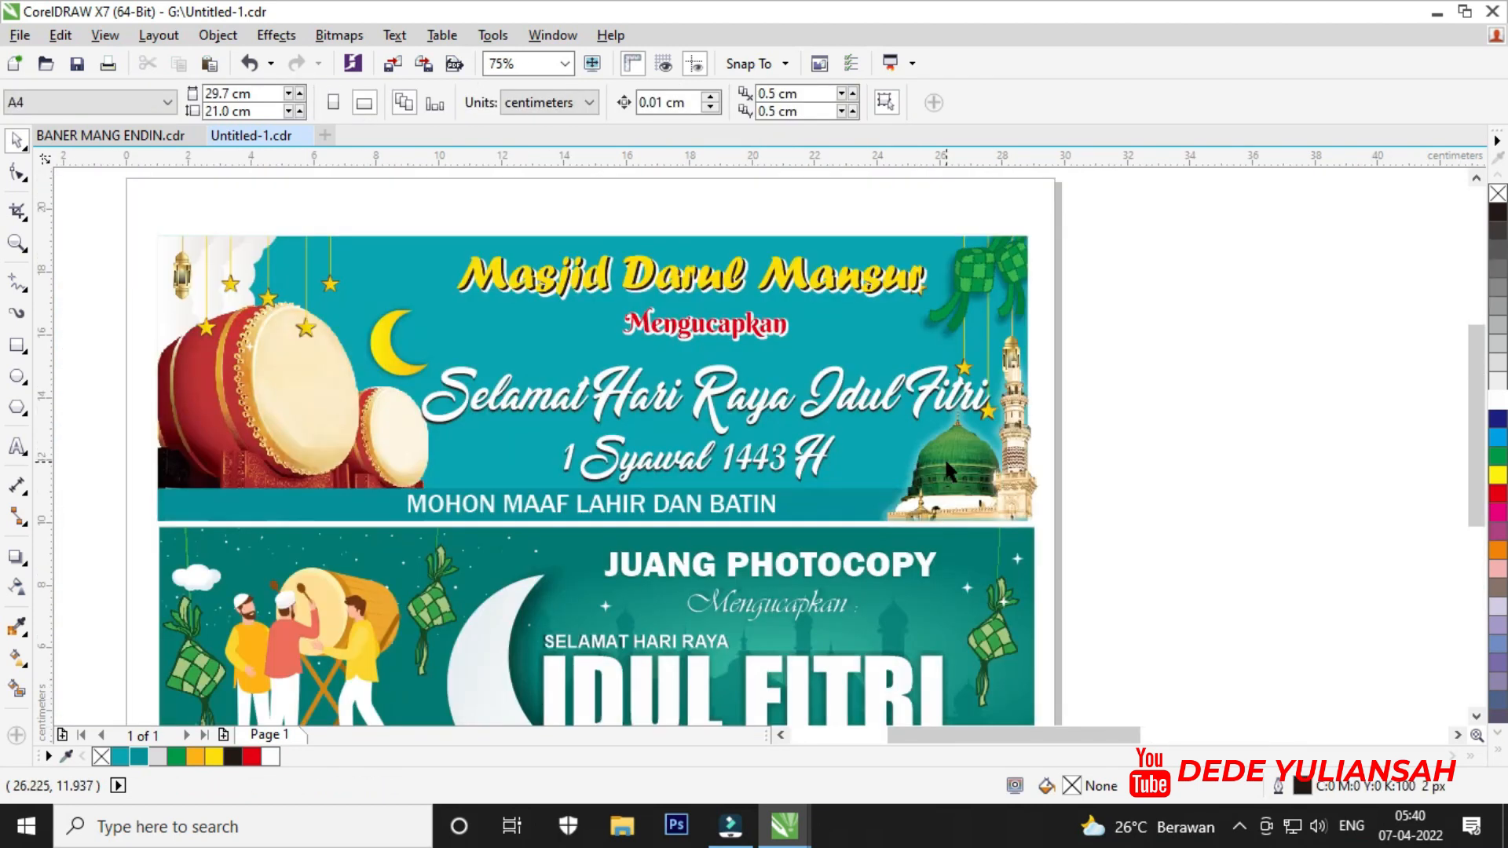
right_click(944, 457)
left_click(1002, 193)
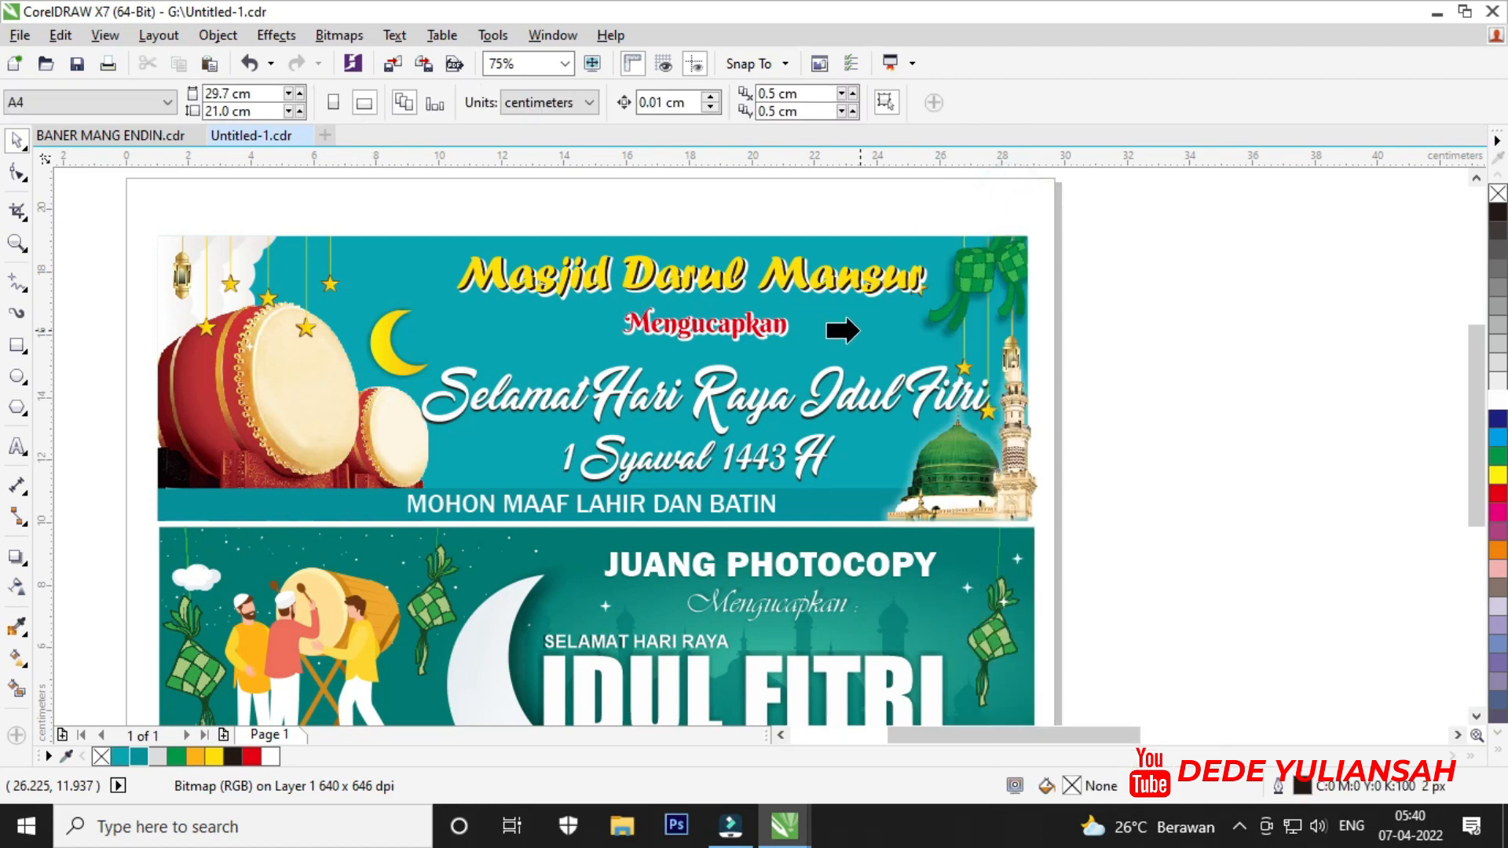
left_click(858, 331)
left_click(1098, 530)
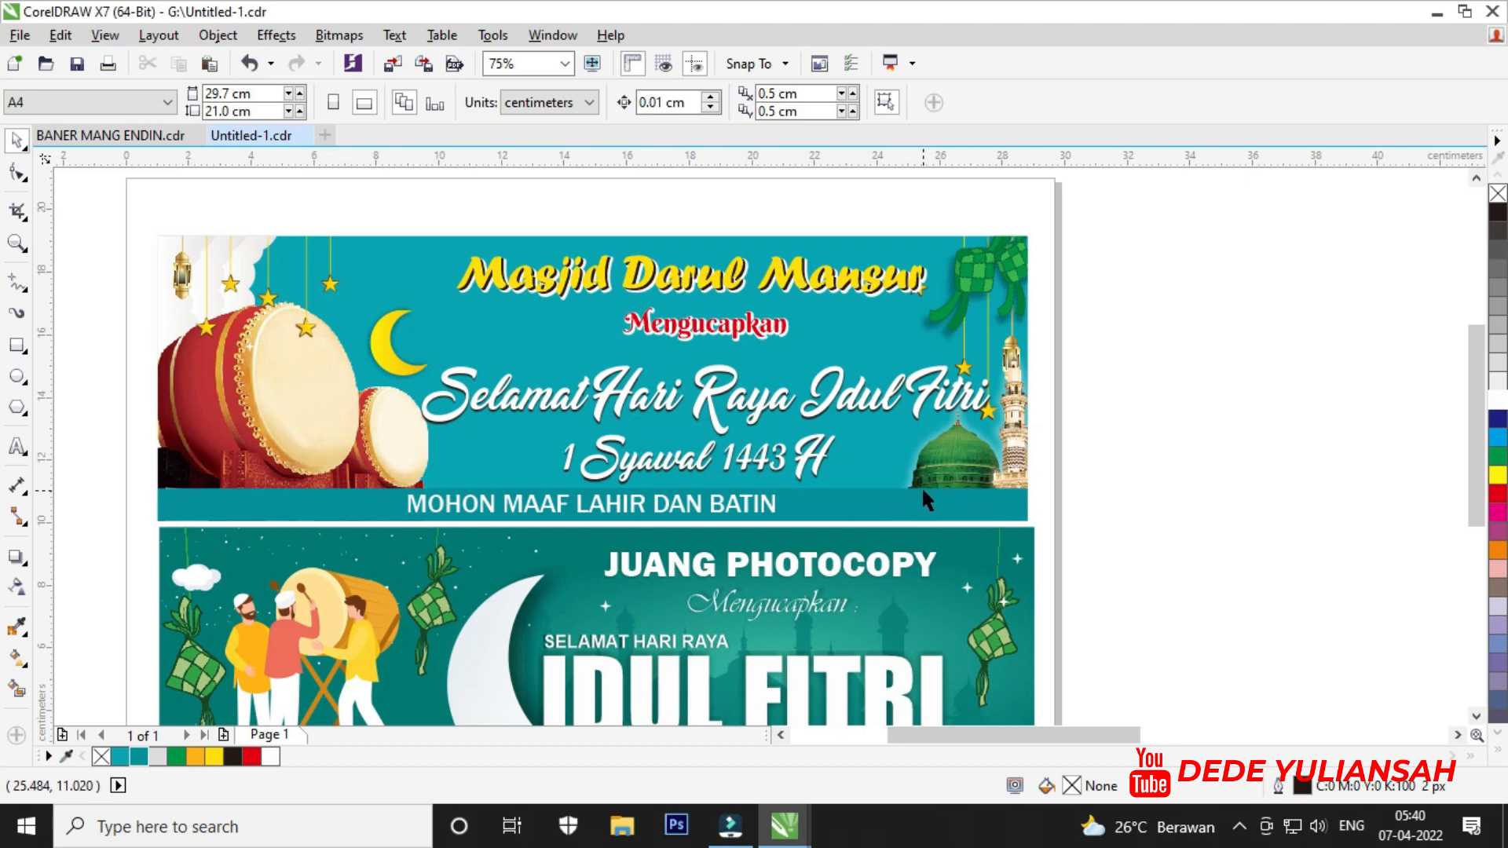
PowerClip the darker strip behind MOHON MAAF LAHIR DAN BATIN inside the teal banner rectangle.
left_click(837, 518)
right_click(834, 509)
left_click(975, 245)
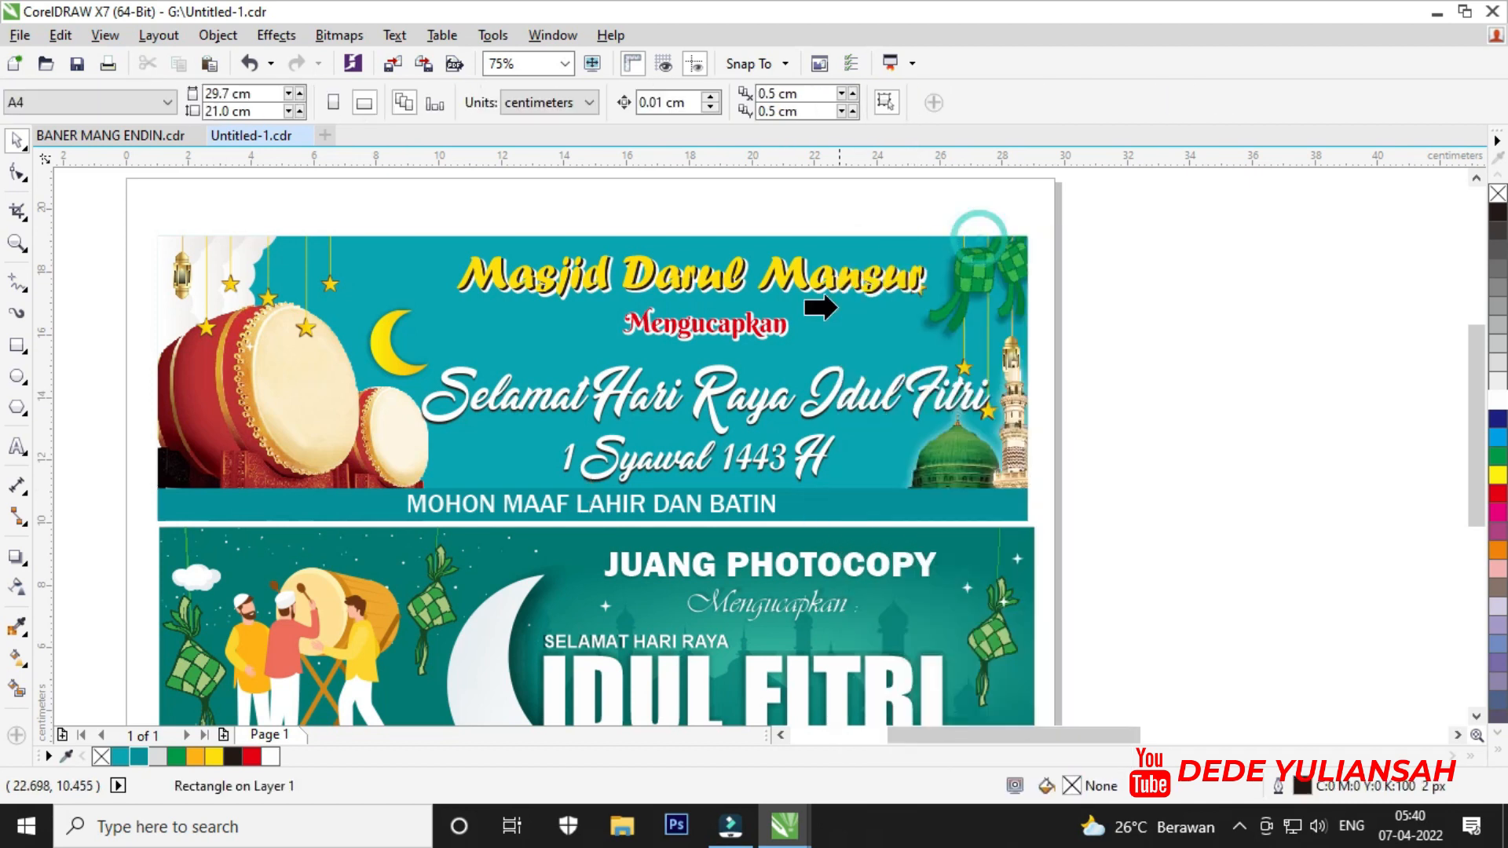
left_click(837, 318)
left_click(1100, 476)
Edit the teal banner's PowerClip contents and bring the mosque image in front of the darker strip.
left_click(965, 458)
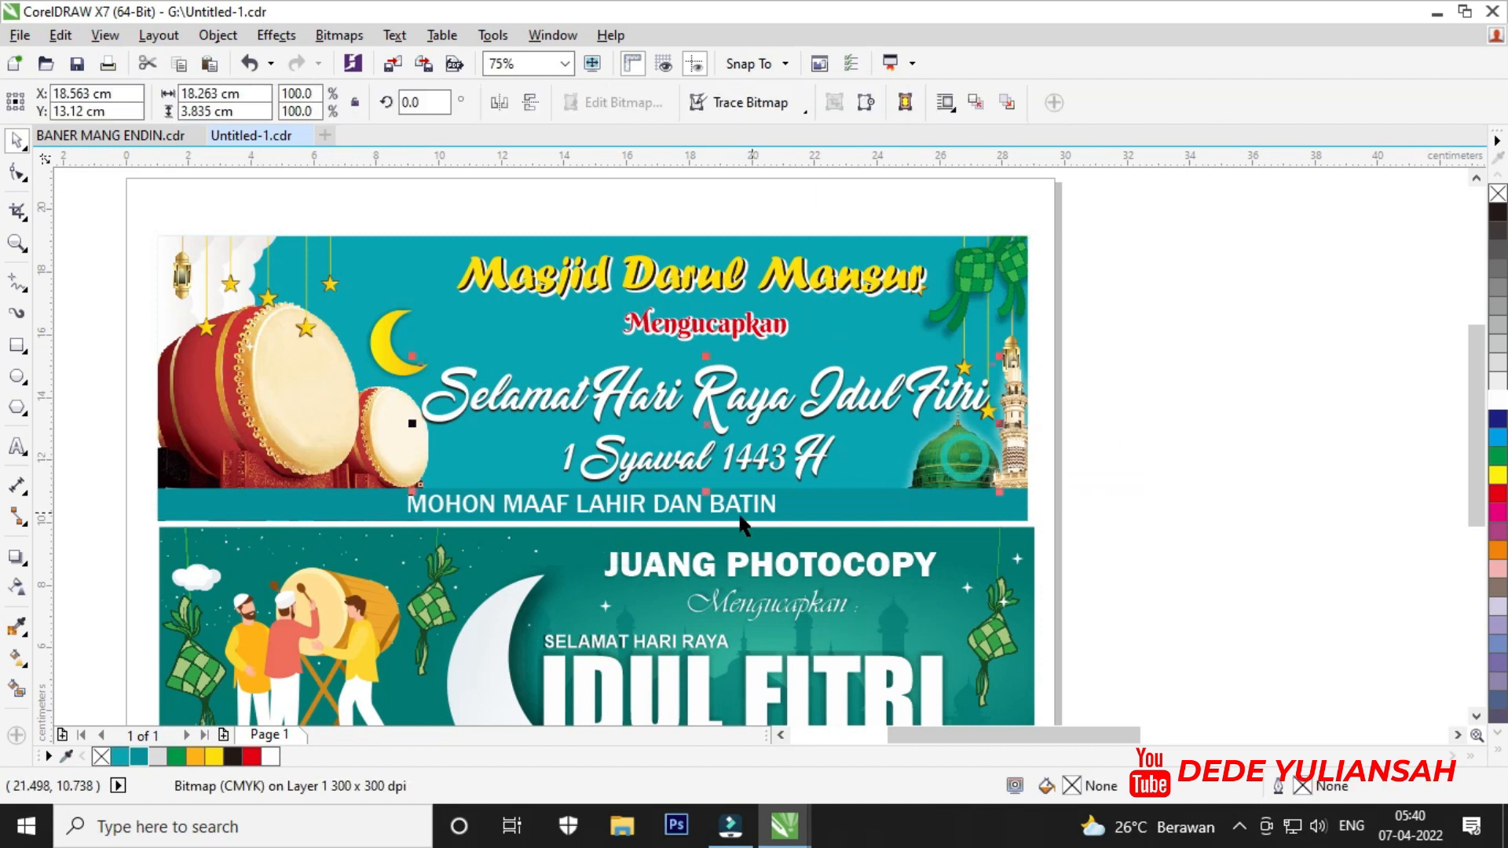
scroll(735, 318, "down", 2)
left_click(1001, 412)
left_click(811, 362)
scroll(674, 408, "up", 1)
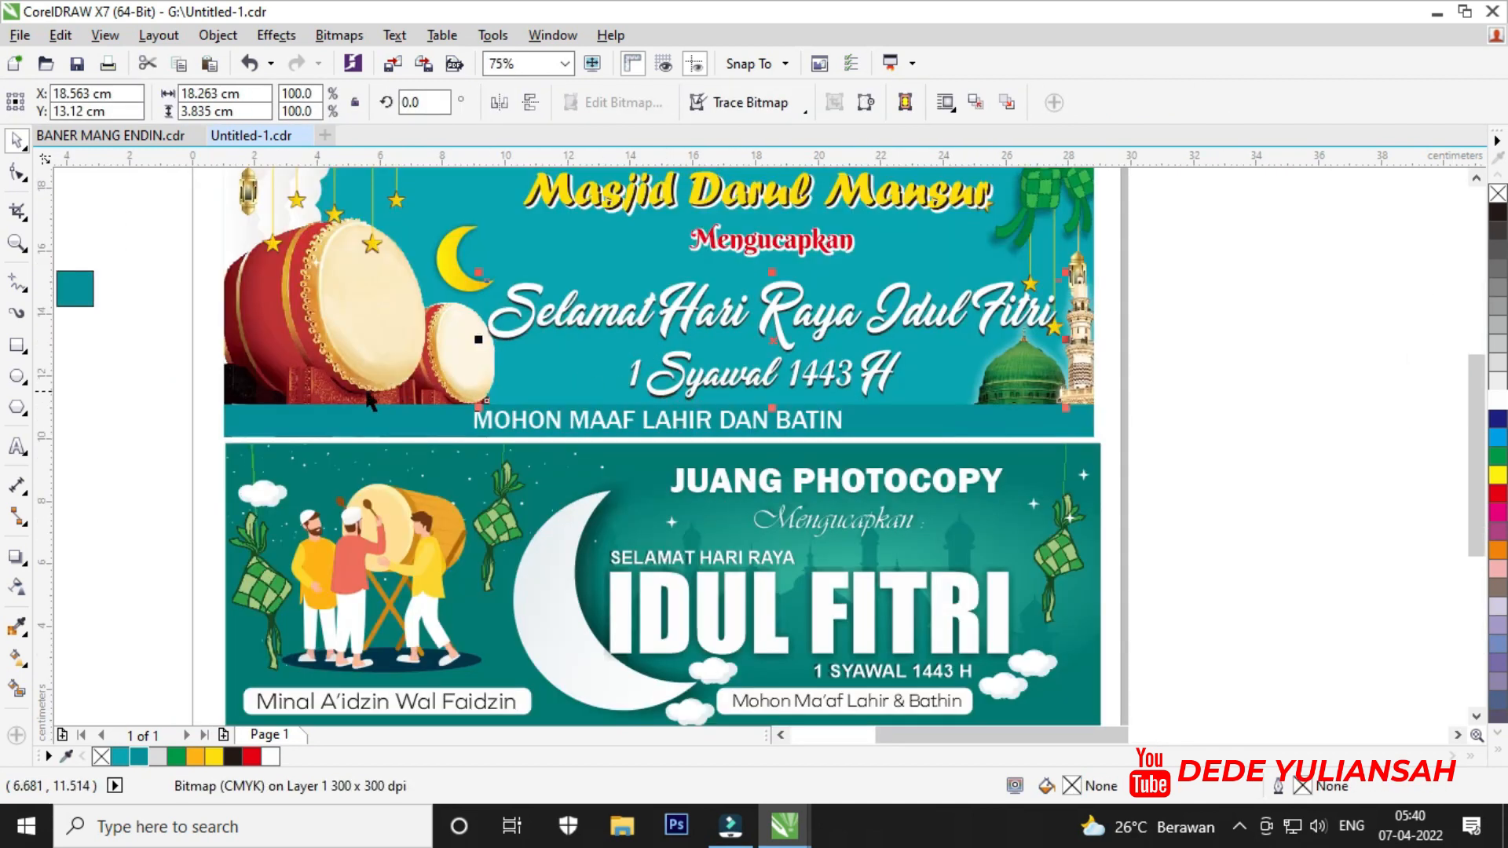
left_click(566, 456)
left_click(654, 467)
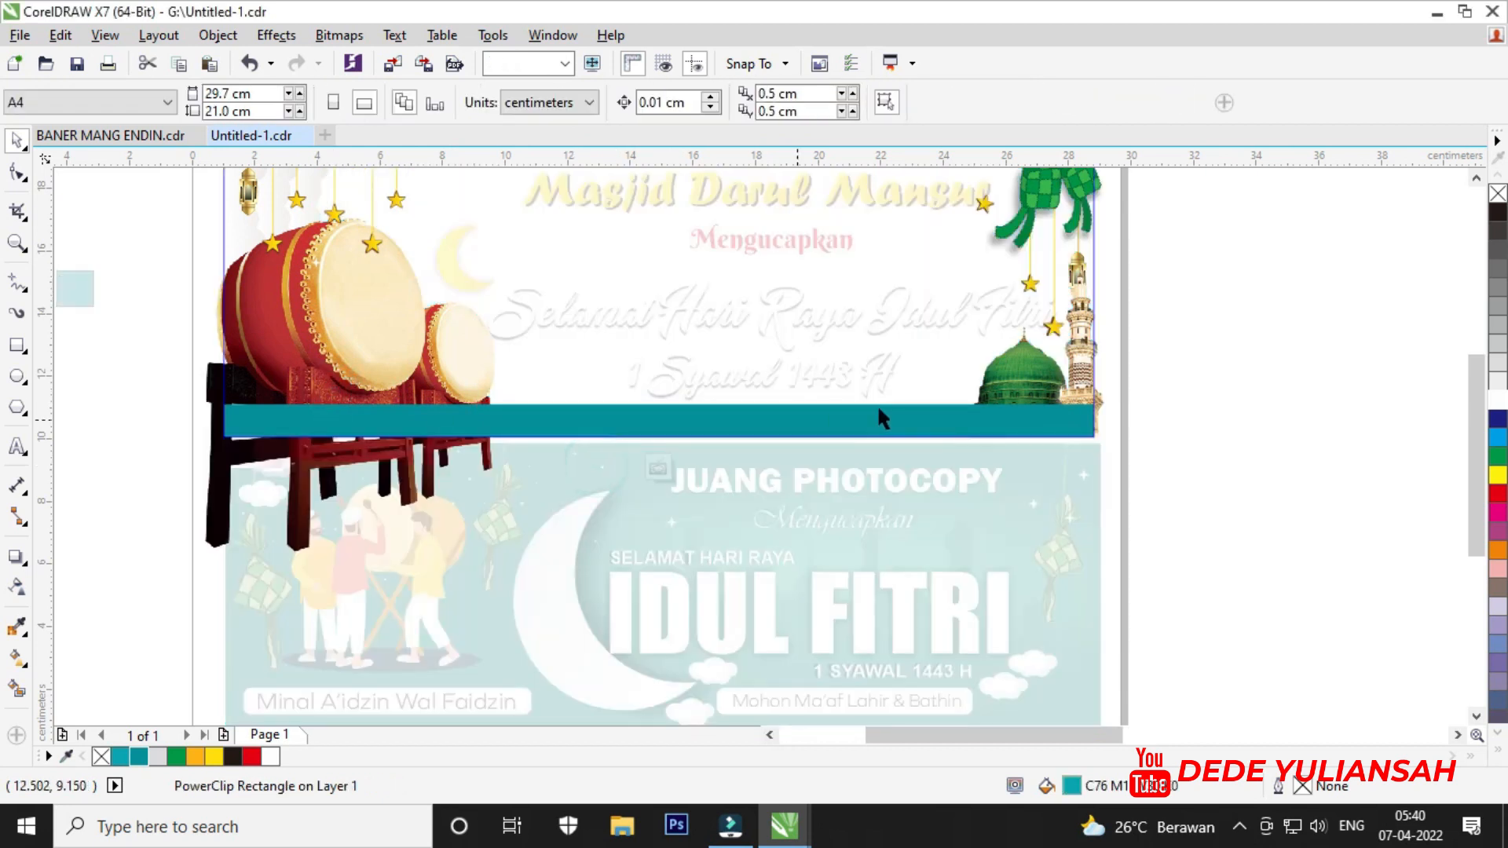
left_click(920, 429)
left_click(1038, 384)
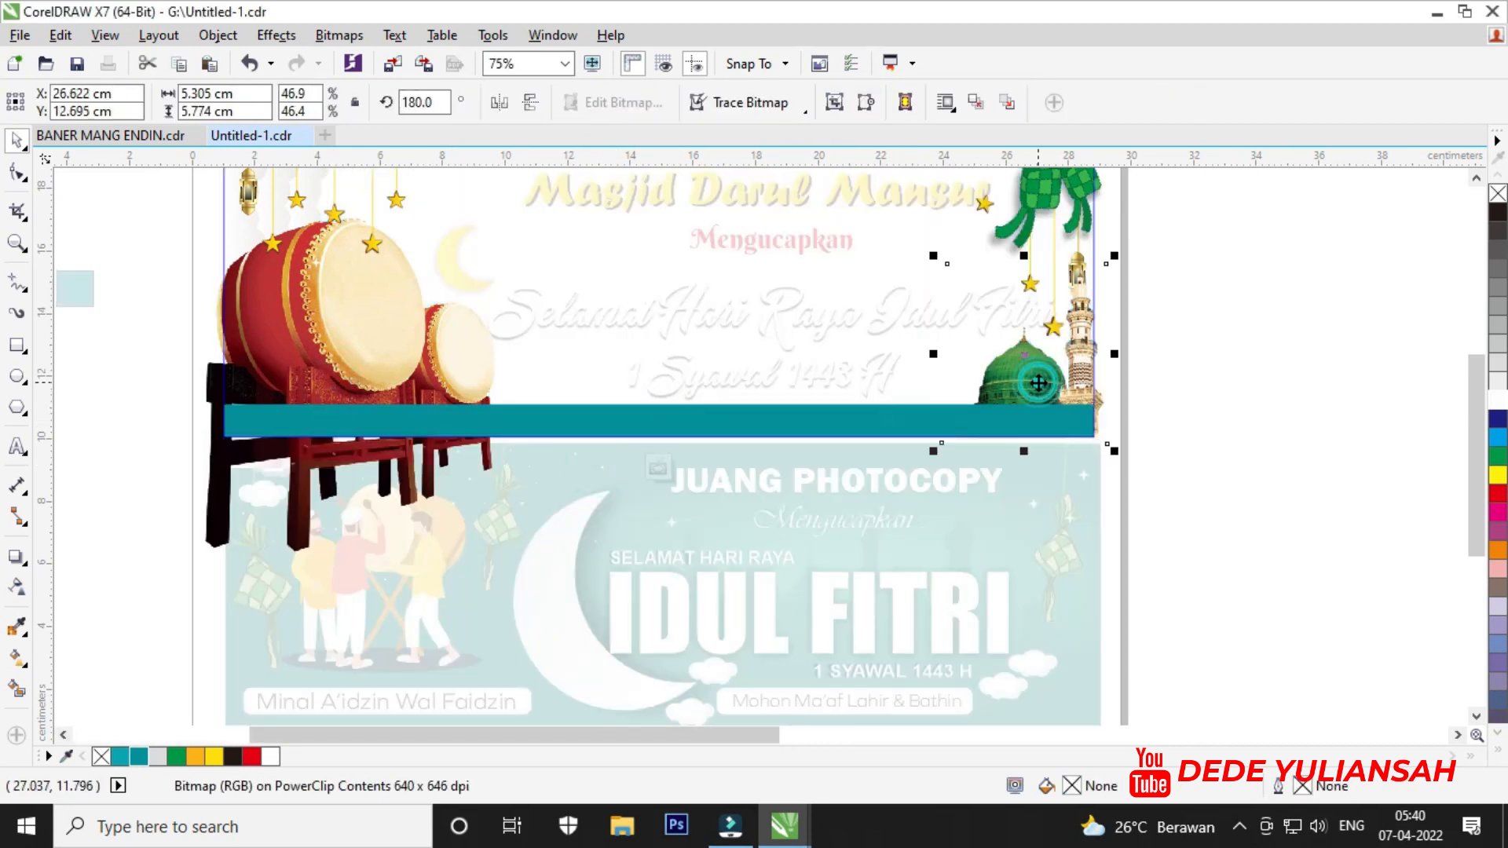
key("shift+Page_Up")
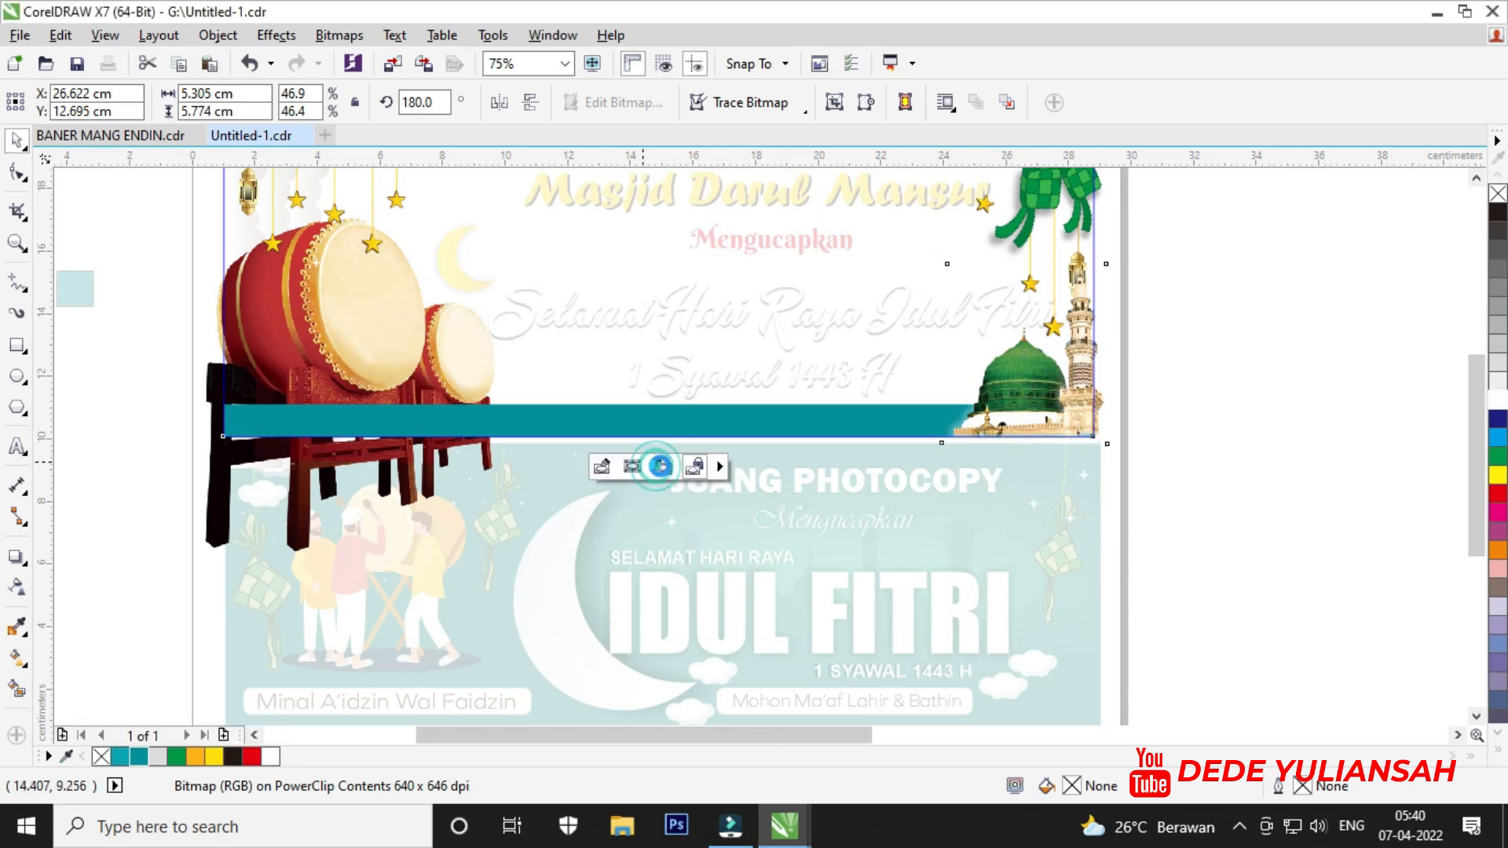
left_click(660, 464)
Move the pale mosque skyline silhouette off to the side of the page and PowerClip it inside the teal banner rectangle.
scroll(688, 393, "down", 2)
left_click(1160, 358)
scroll(1133, 371, "down", 2)
left_click_drag(1336, 382, 1183, 528)
left_click_drag(1200, 512, 626, 441)
right_click(628, 431)
left_click(792, 212)
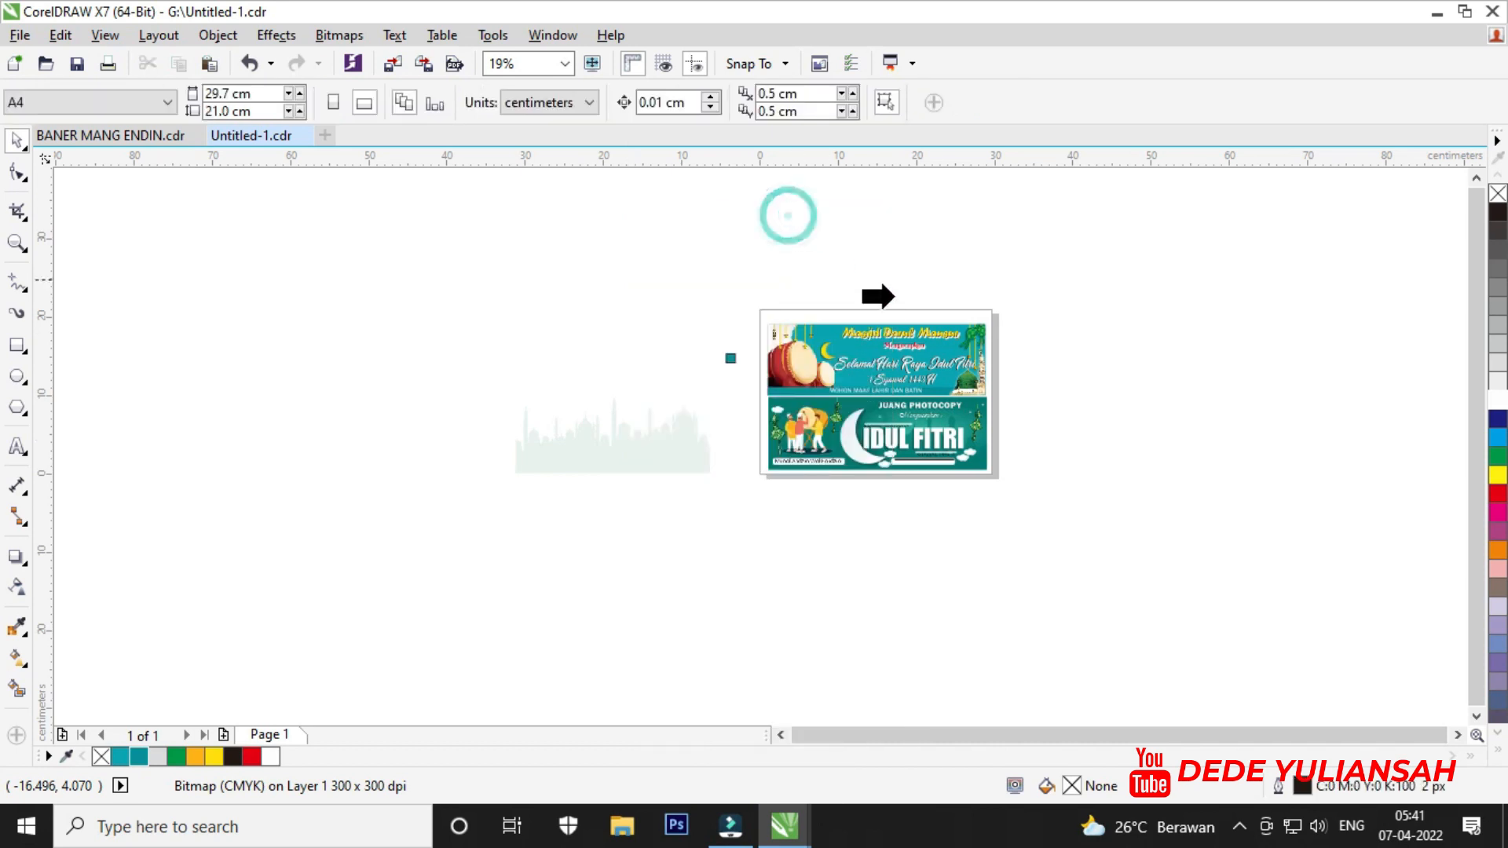
left_click(872, 357)
Within the banner's PowerClip contents, shift the skyline silhouette to about X 16.85, Y 13.38 cm and finish editing.
scroll(871, 363, "up", 5)
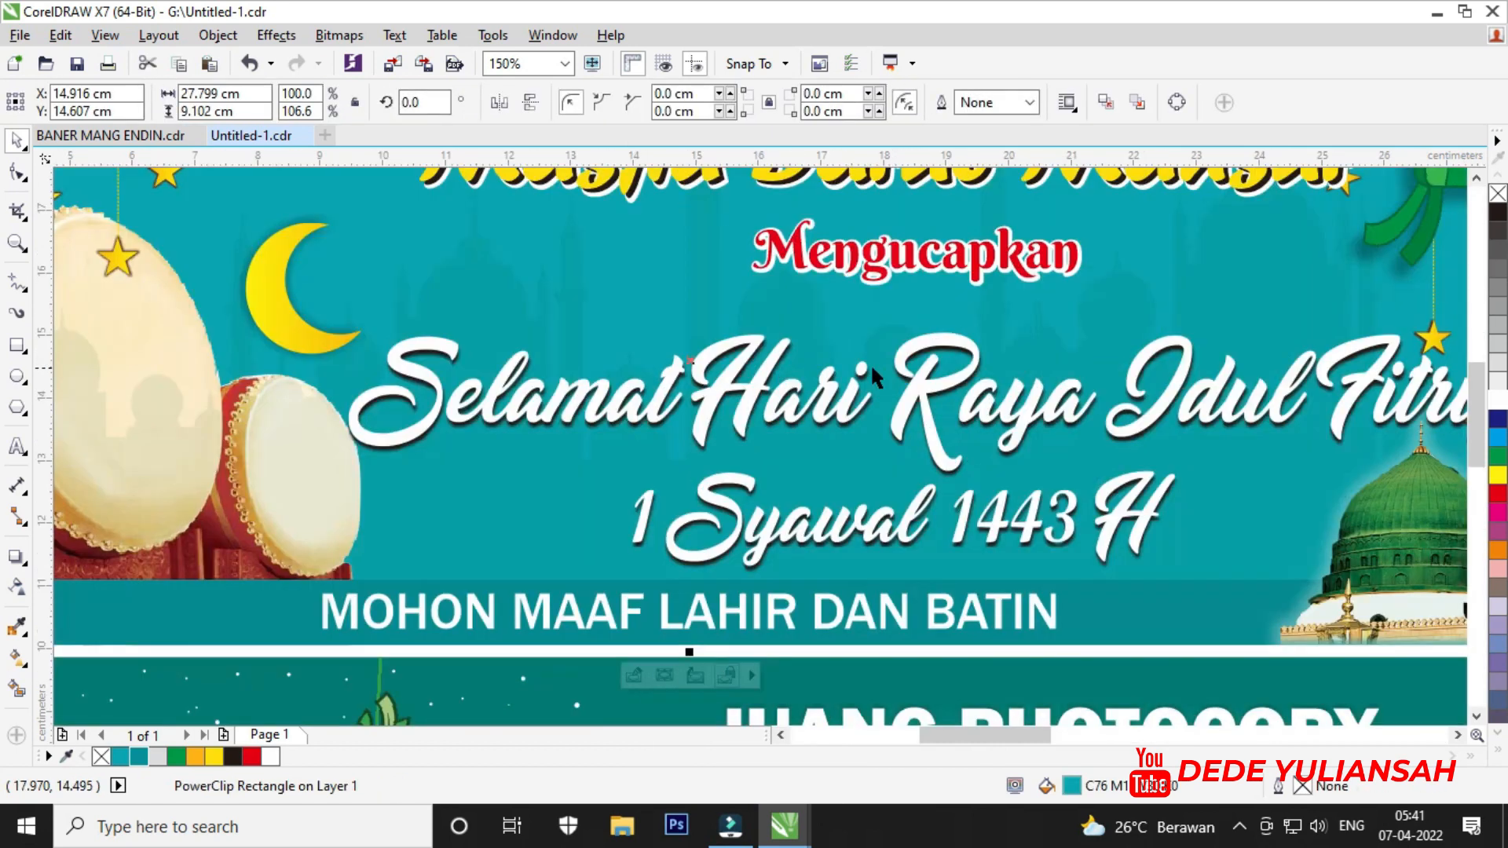
scroll(776, 399, "down", 2)
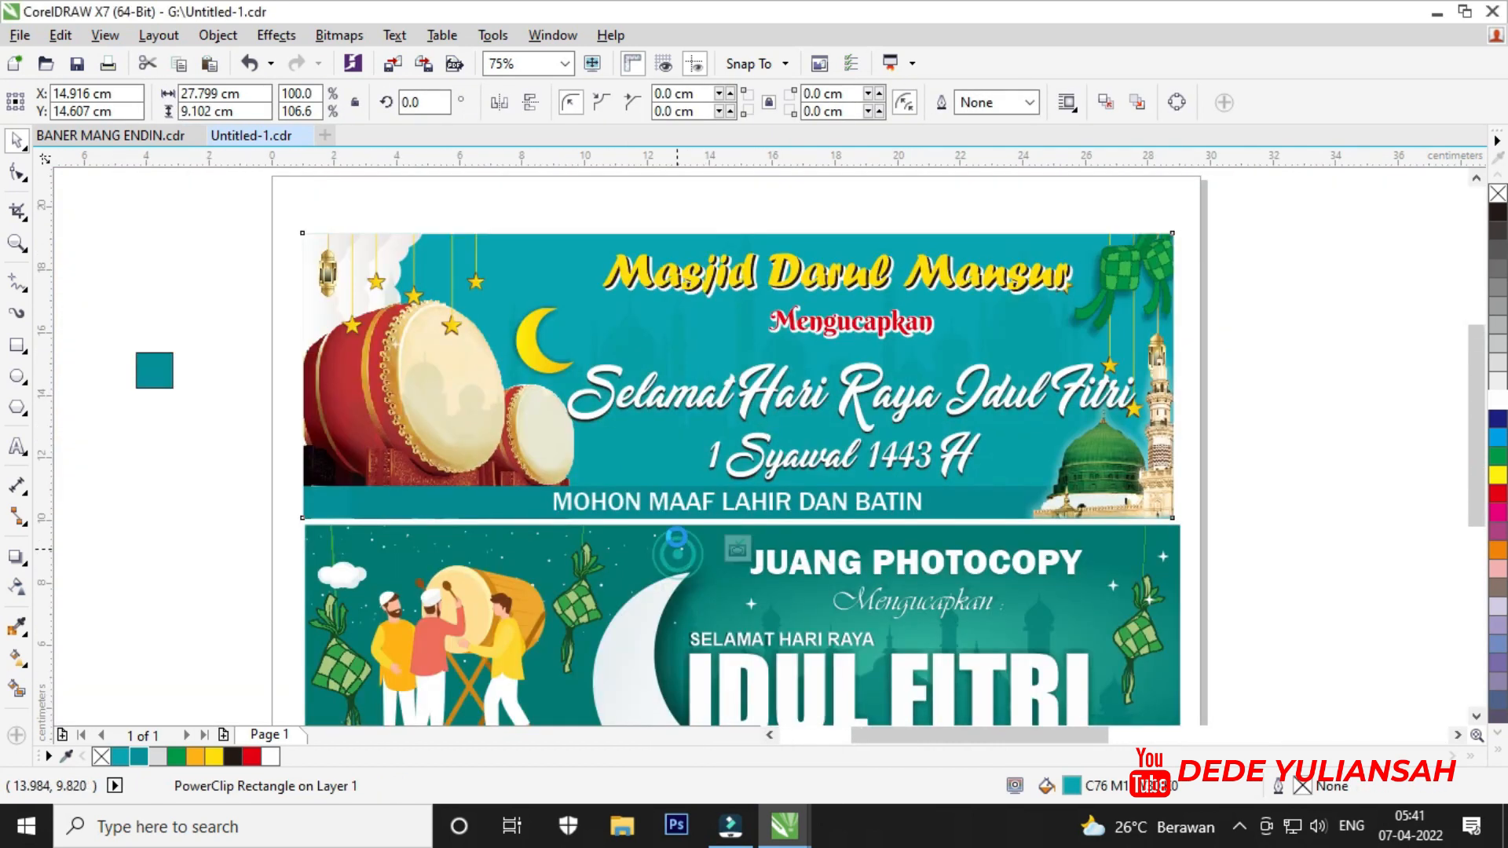
left_click(681, 548)
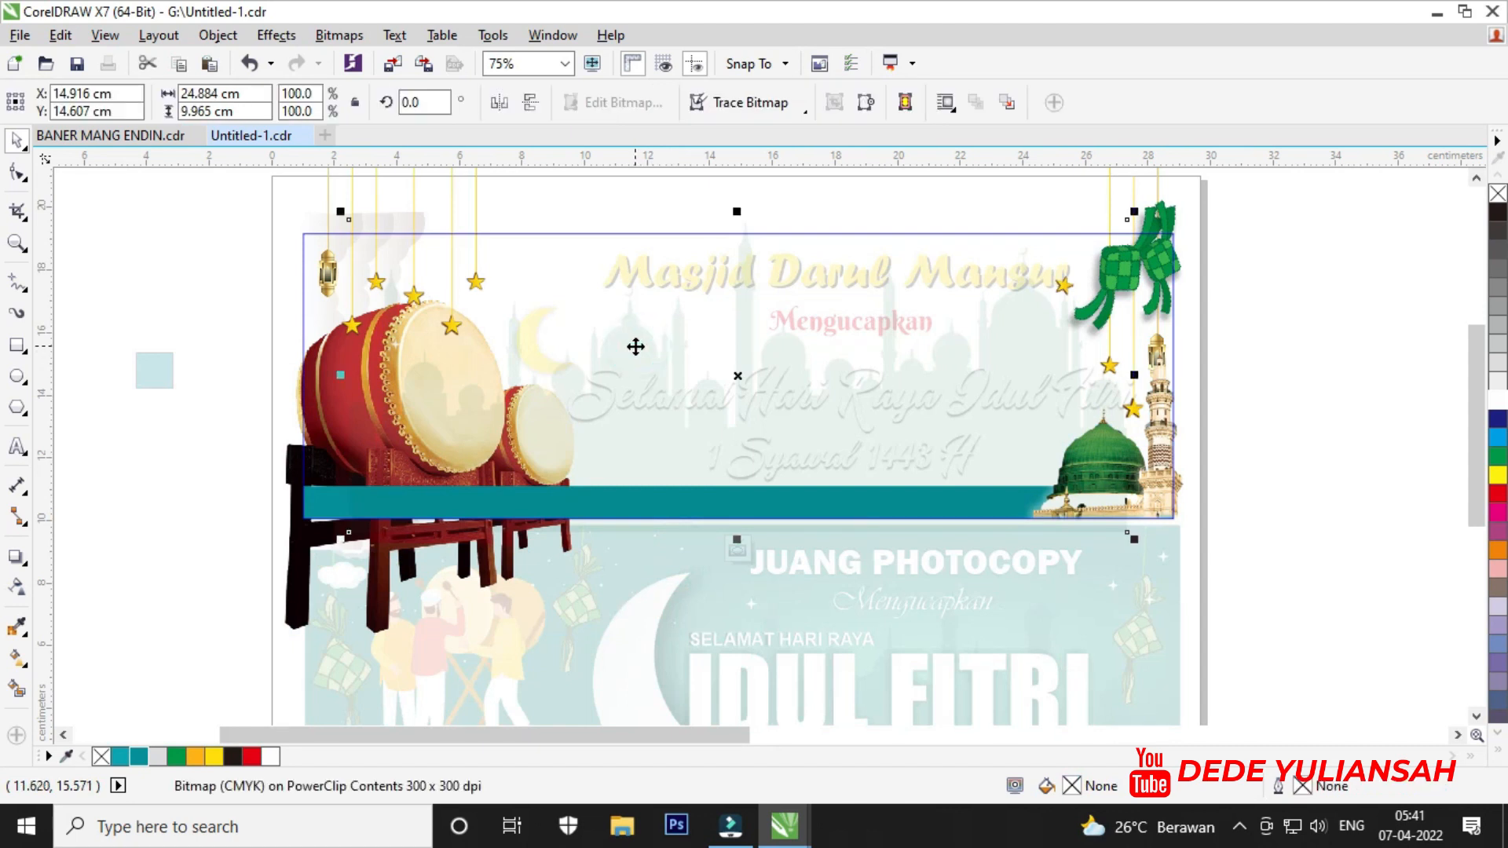
left_click_drag(638, 359, 722, 410)
left_click(738, 549)
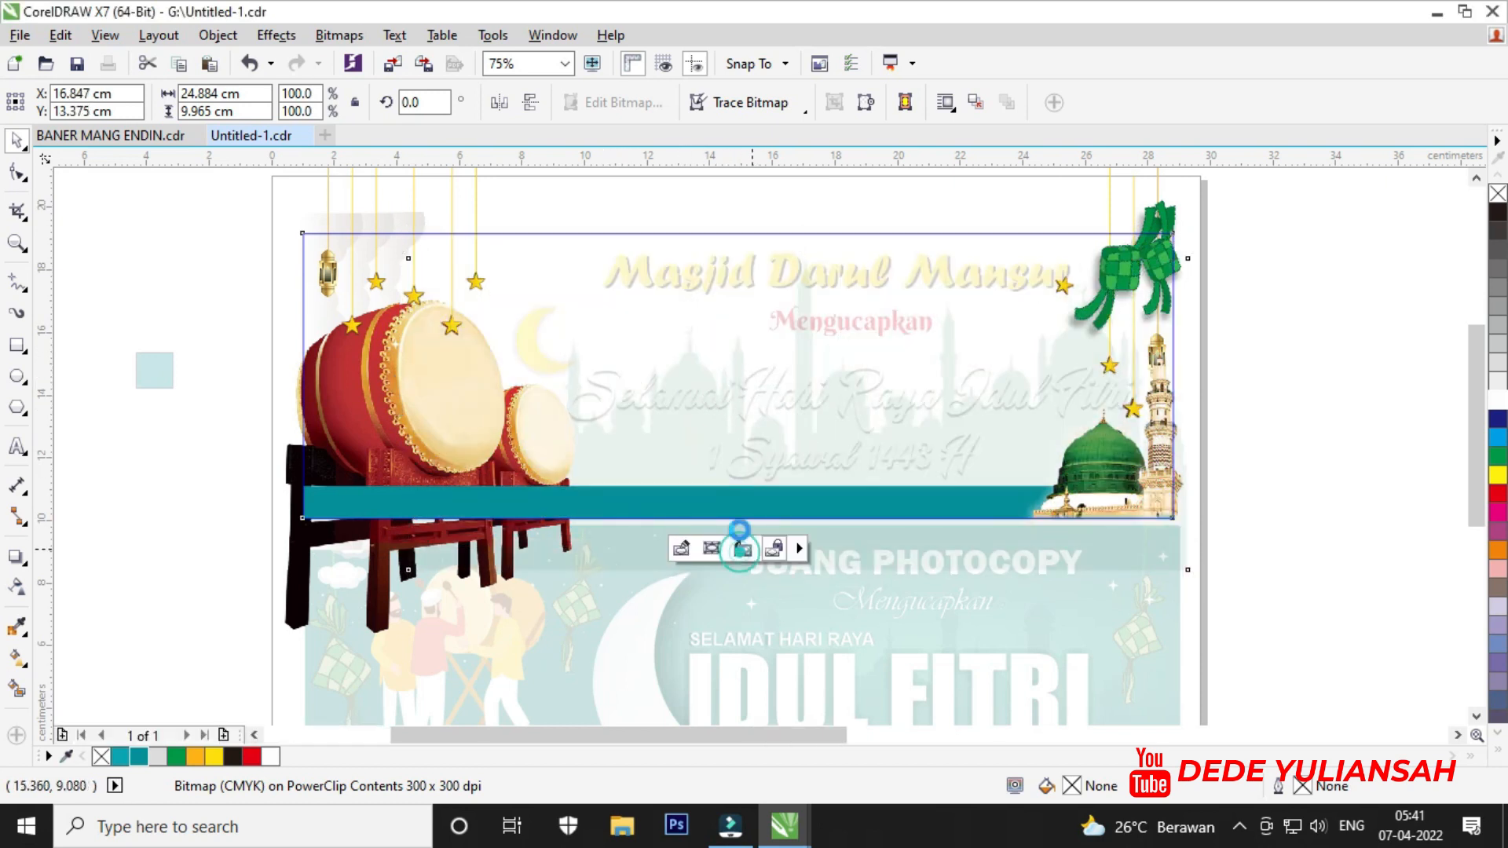
Place the white sparkle group over the teal banner at about X 15.19, Y 16.27 cm and PowerClip it inside the rectangle.
scroll(758, 418, "down", 2)
left_click(1093, 414)
scroll(1093, 414, "down", 1)
left_click_drag(1027, 351, 1279, 503)
left_click_drag(1149, 404, 883, 389)
scroll(884, 389, "up", 3)
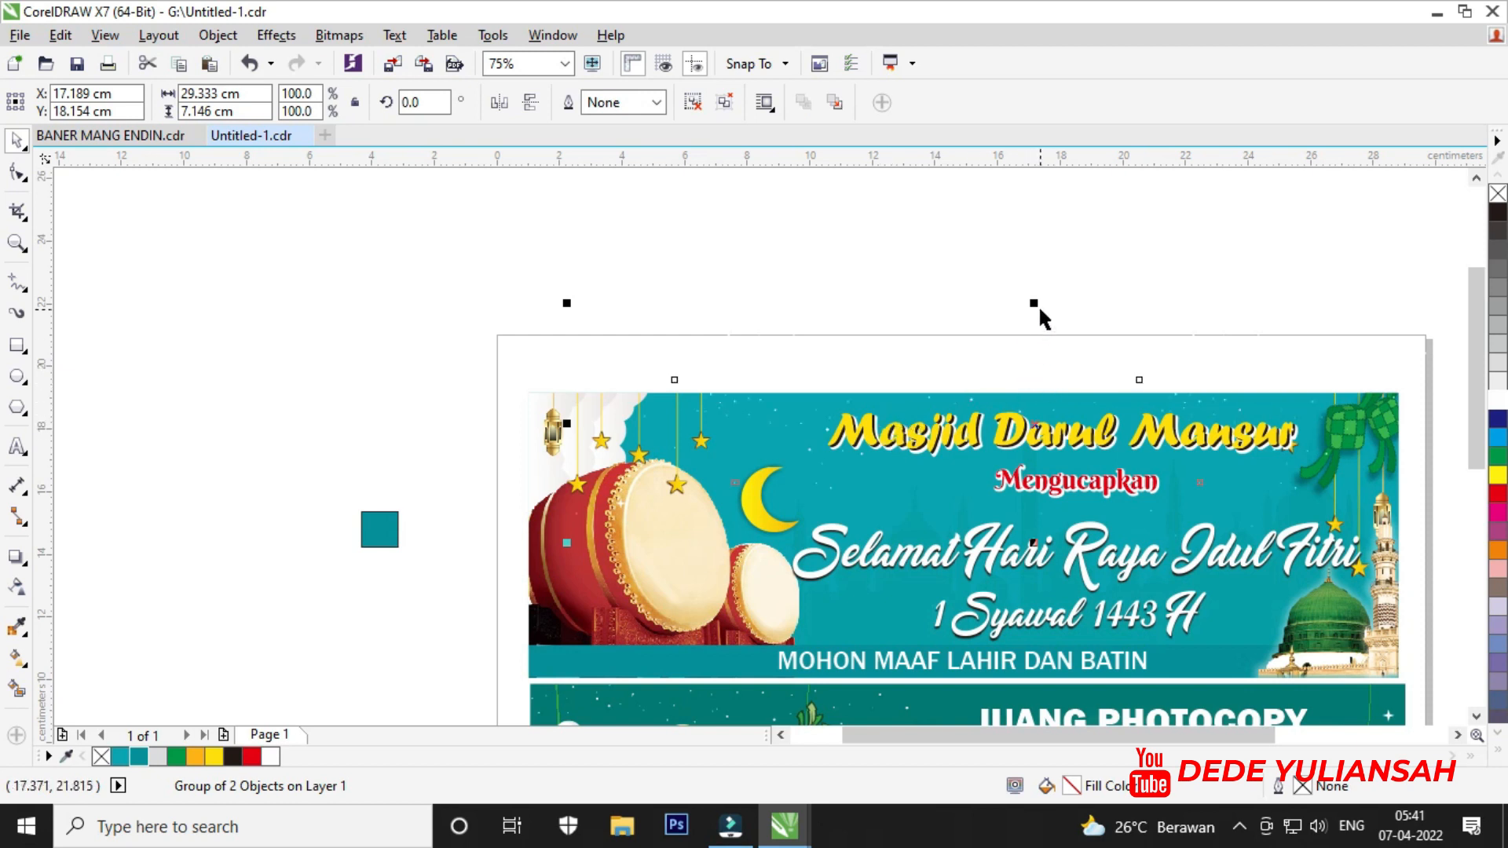
scroll(906, 393, "down", 1)
scroll(1006, 389, "up", 1)
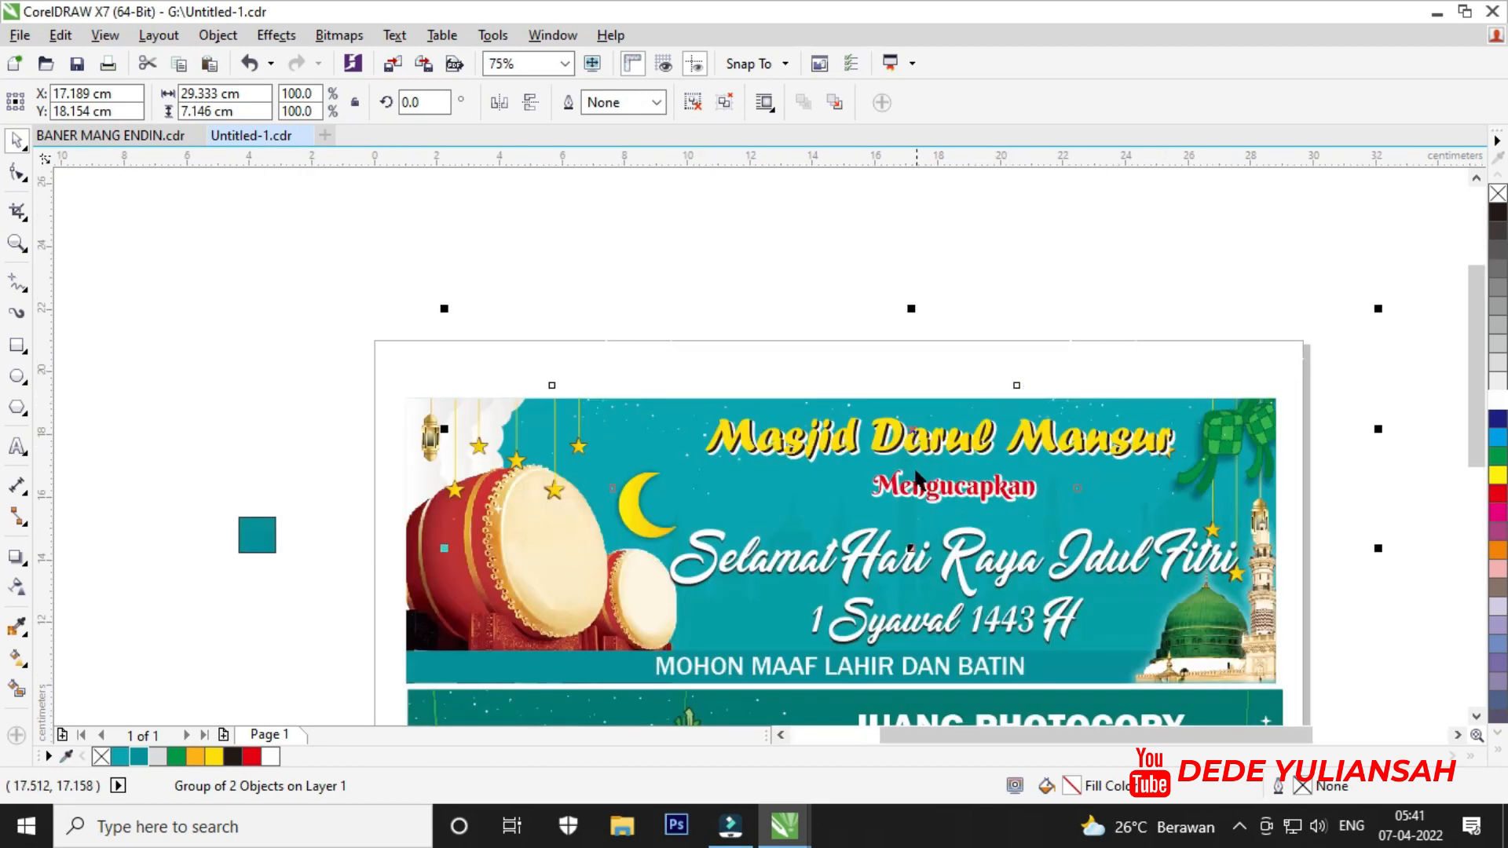
left_click_drag(915, 431, 844, 490)
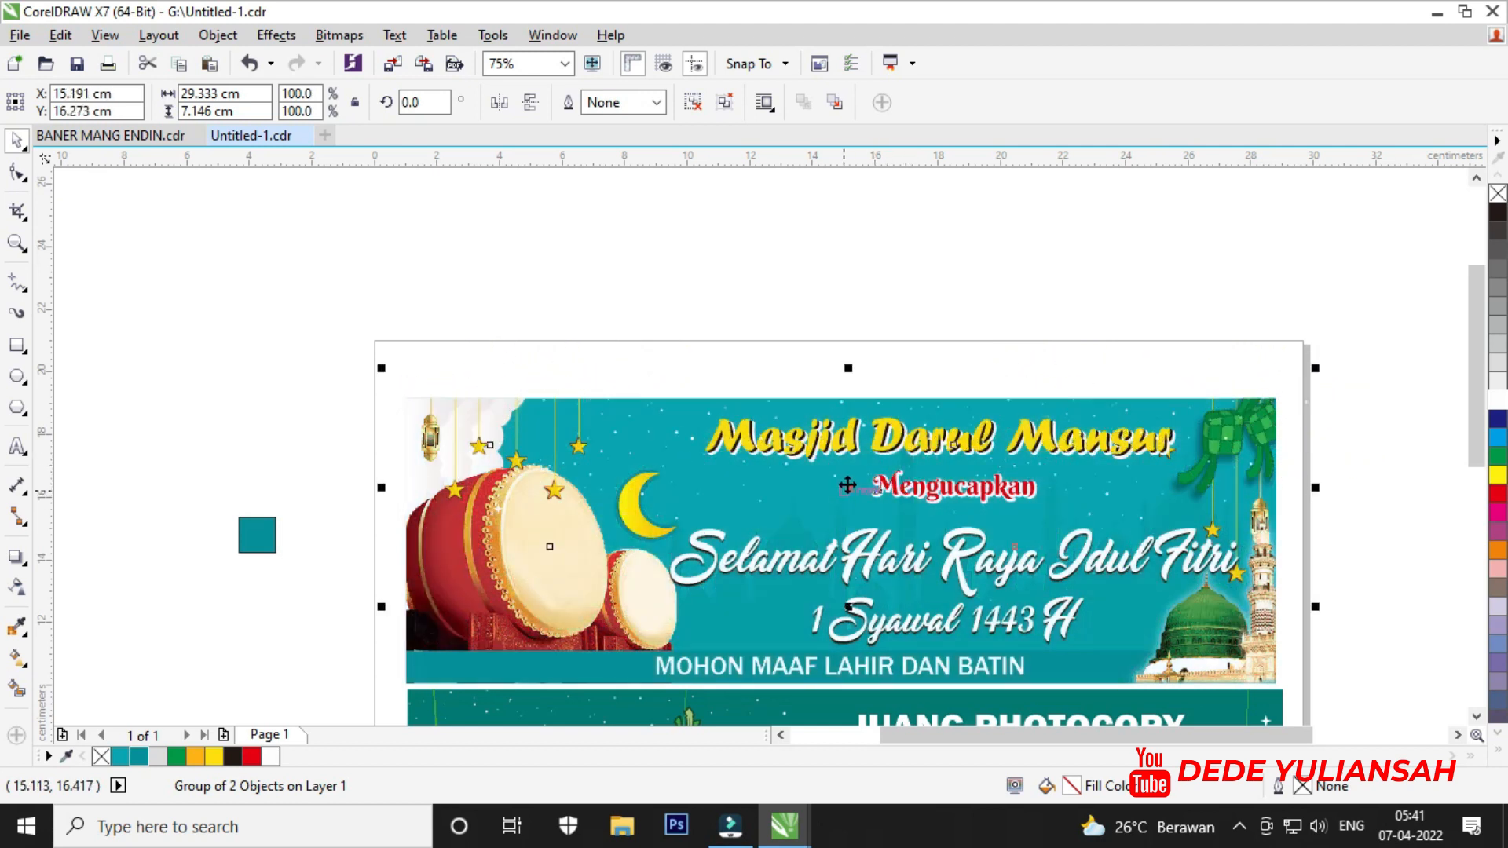
right_click(846, 486)
left_click(952, 264)
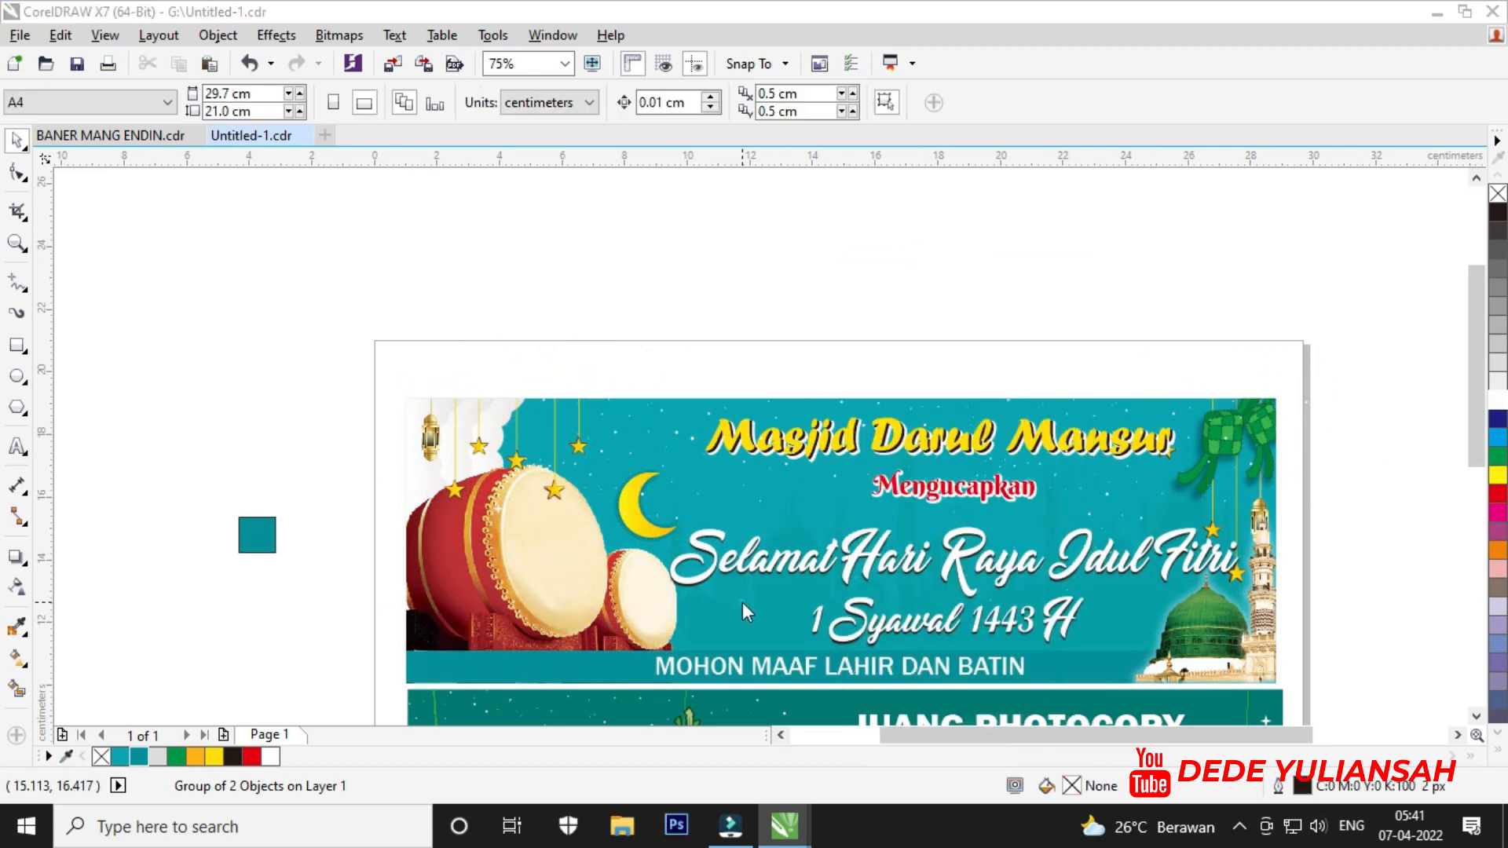
left_click(742, 613)
left_click(740, 451)
left_click(762, 476)
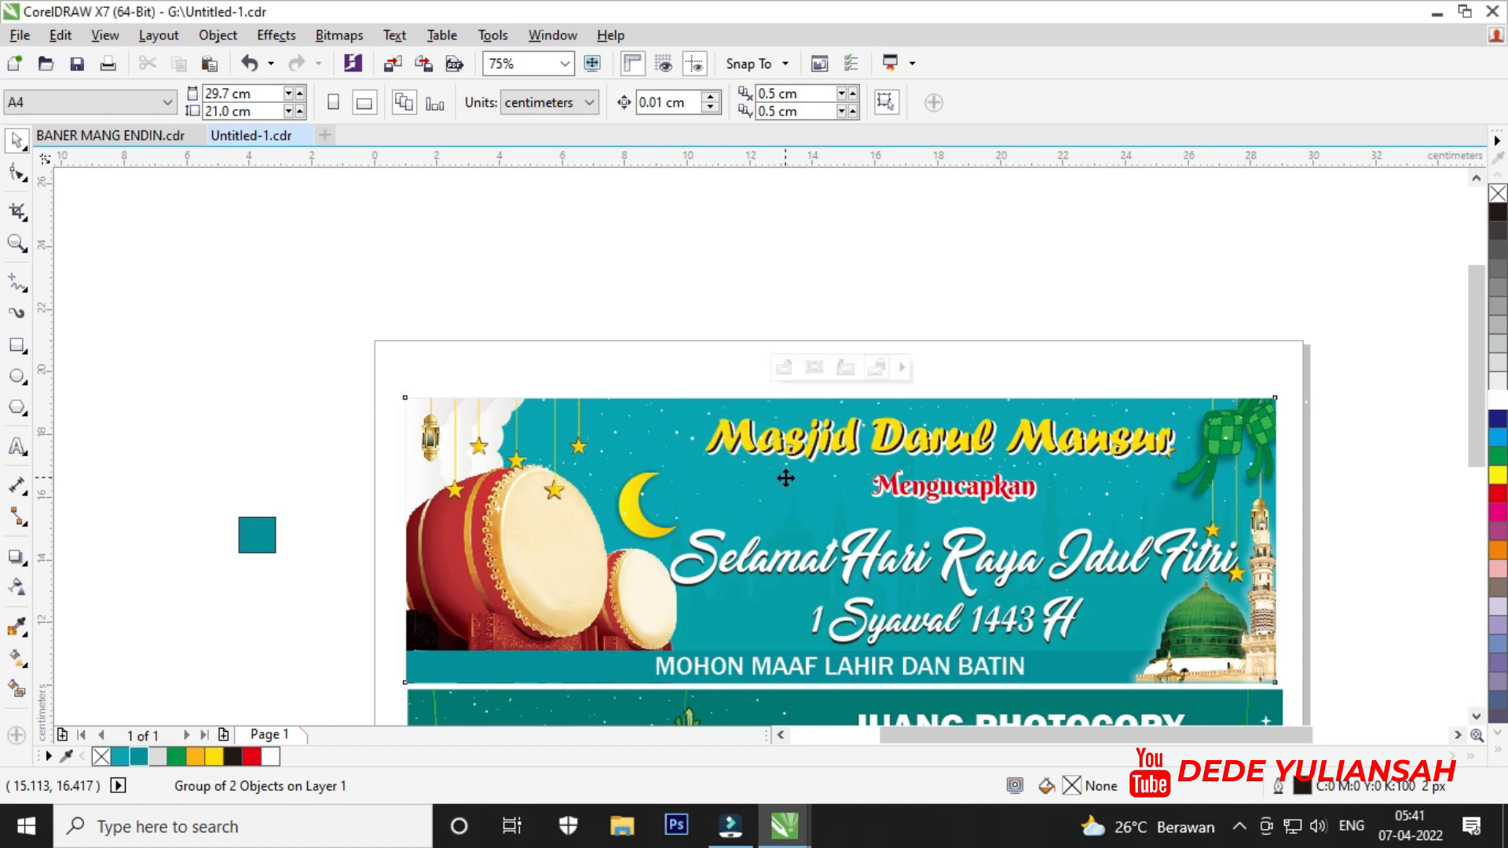
left_click(636, 329)
Delete the leftover teal colour-sample square beside the page.
scroll(757, 306, "up", 1)
scroll(521, 306, "down", 3)
left_click_drag(421, 388, 422, 391)
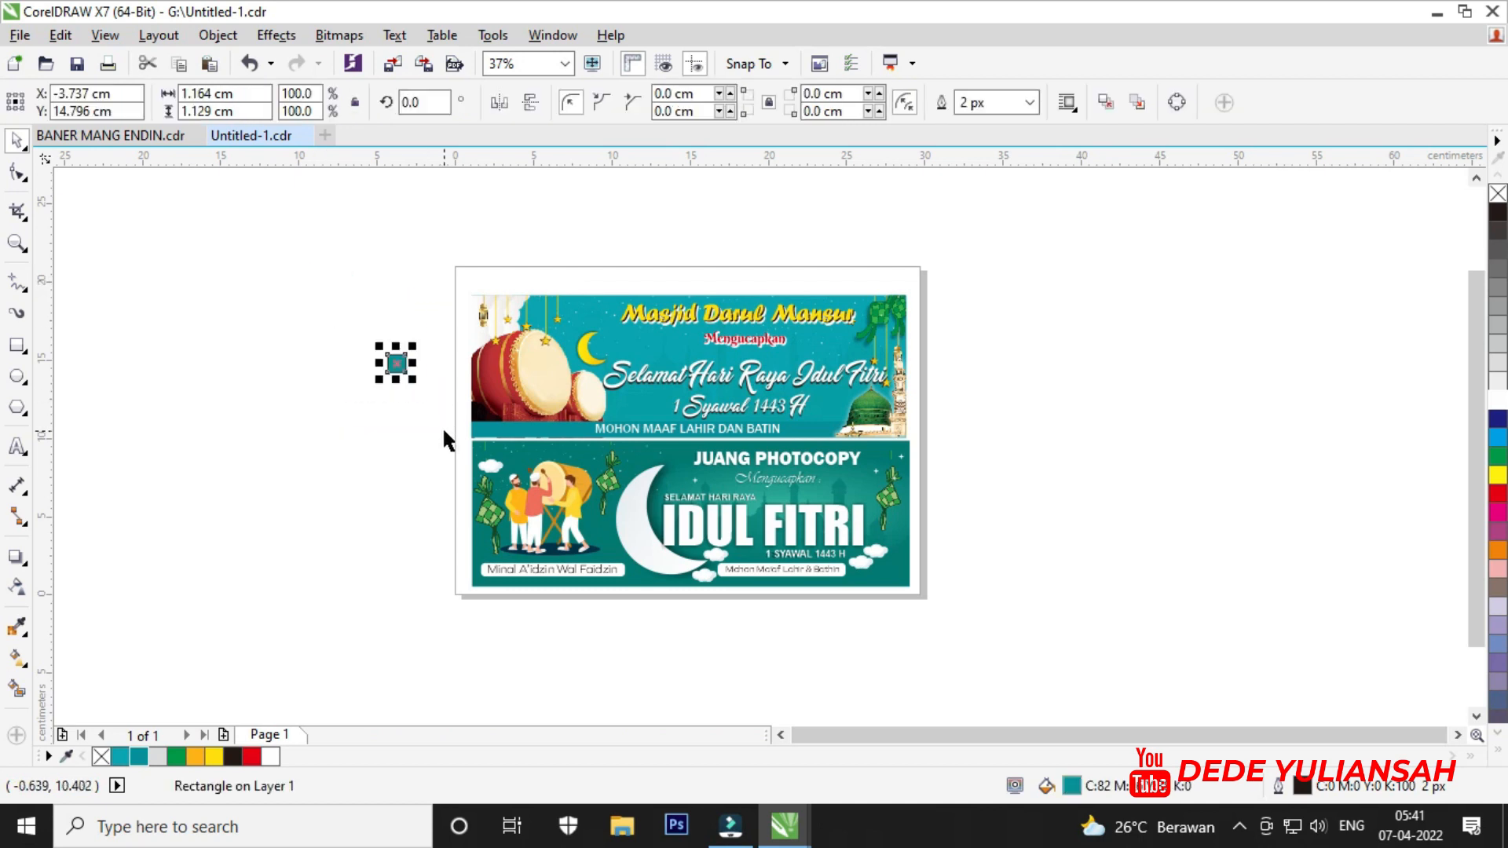
key("Delete")
Examine the finished Masjid Darul Mansur banner from the drums to the mosque, along with the Juang Photocopy banner below it.
scroll(510, 351, "up", 2)
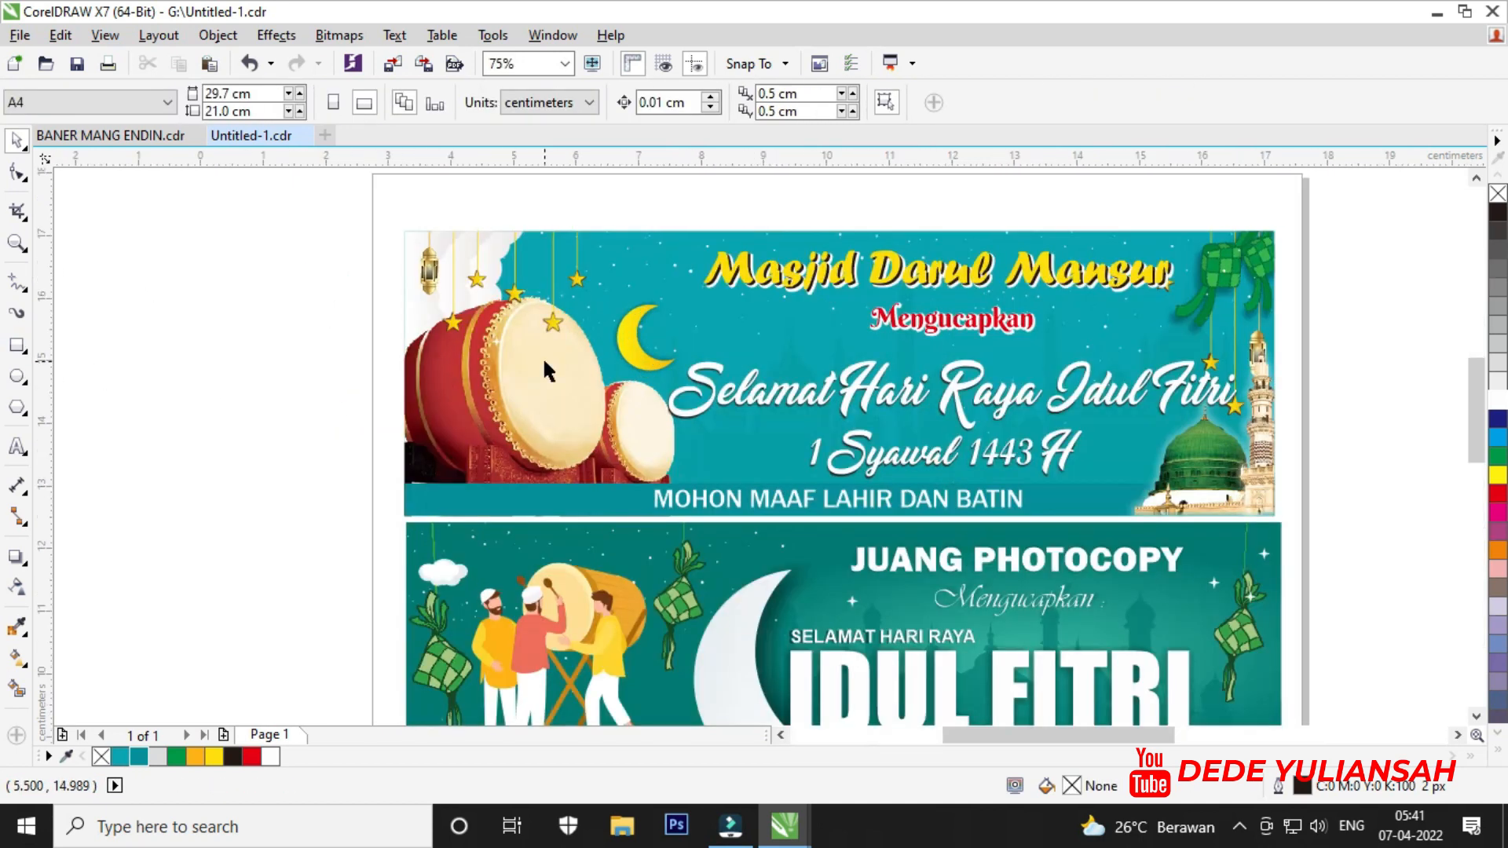
scroll(544, 357, "down", 1)
scroll(548, 356, "up", 1)
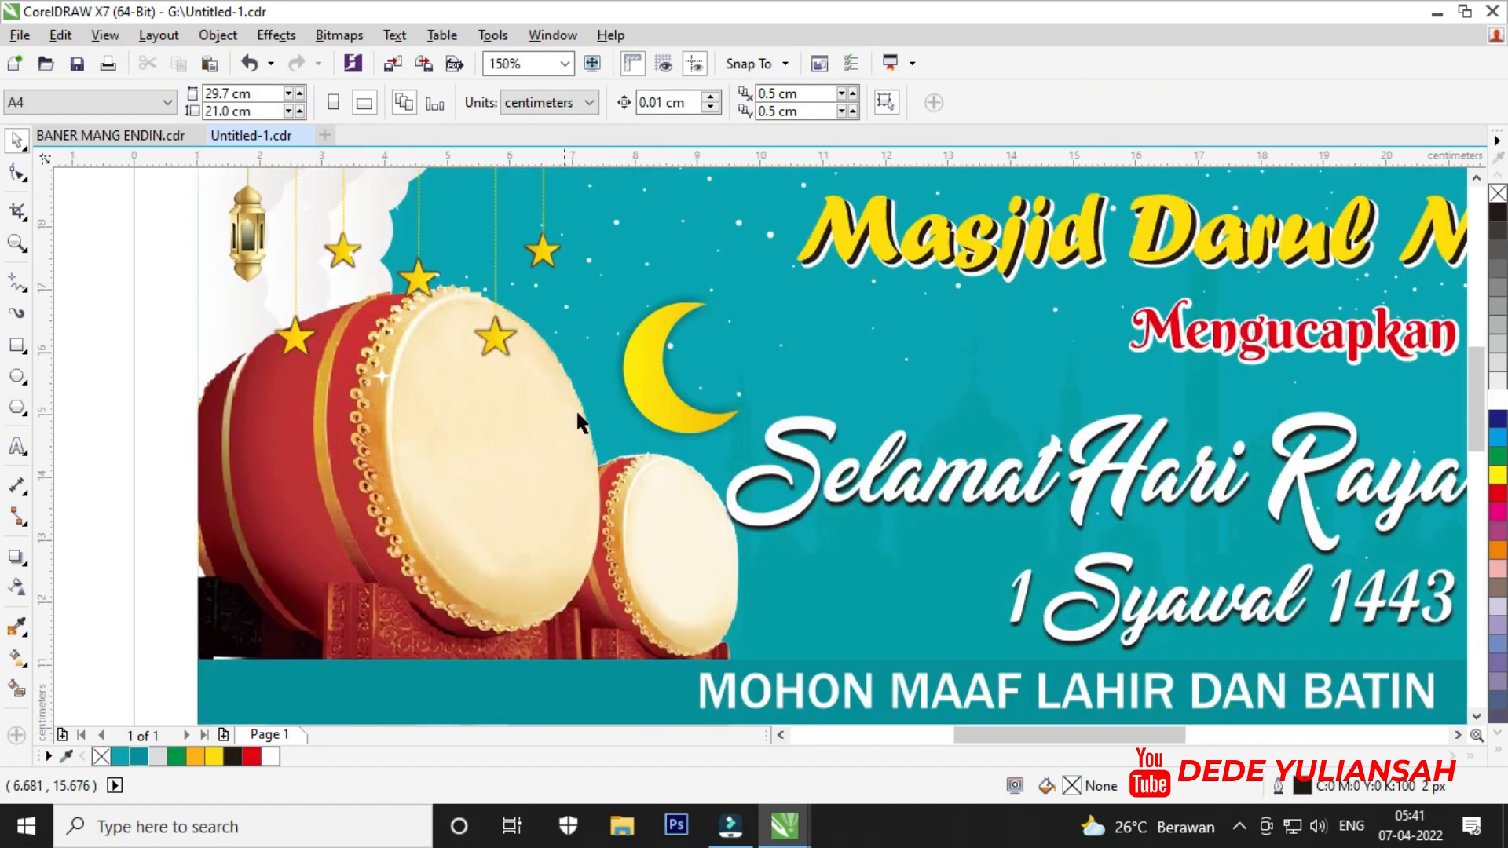
left_click(1458, 734)
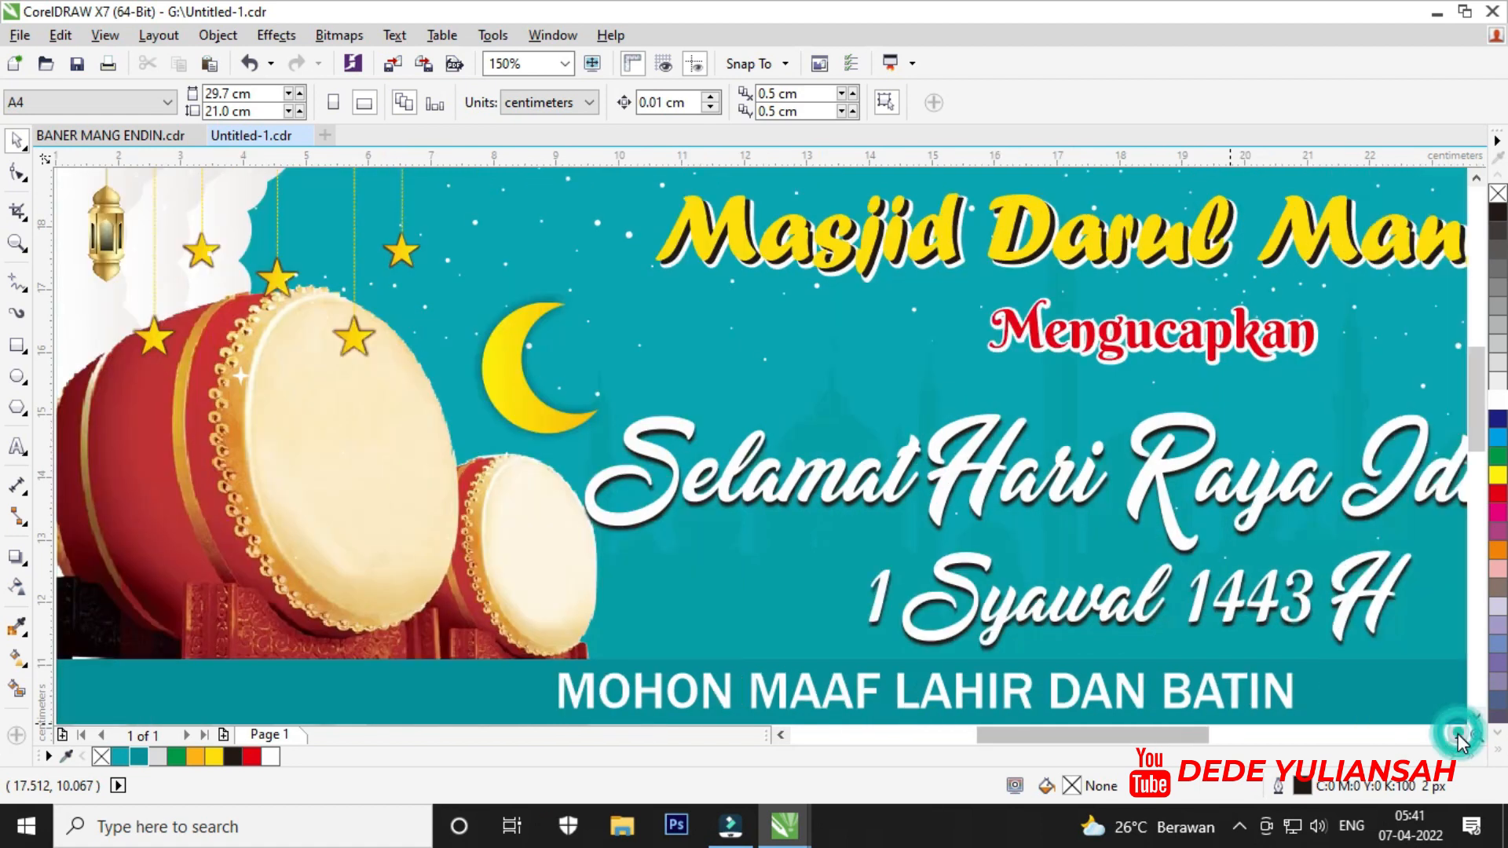
left_click(1458, 735)
left_click(1458, 735)
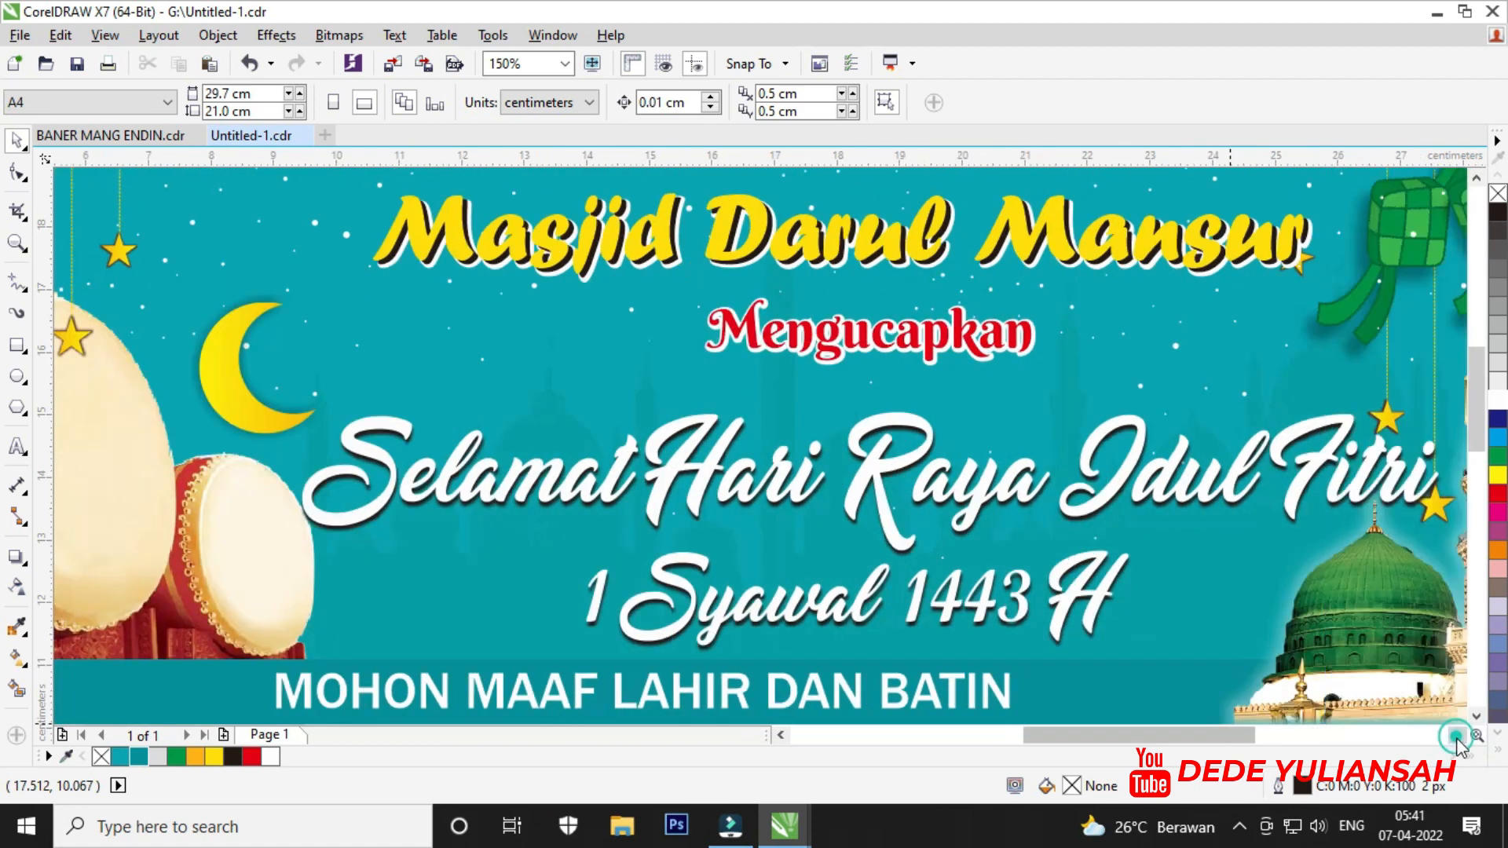
left_click(1457, 735)
left_click(1457, 734)
scroll(1157, 449, "down", 2)
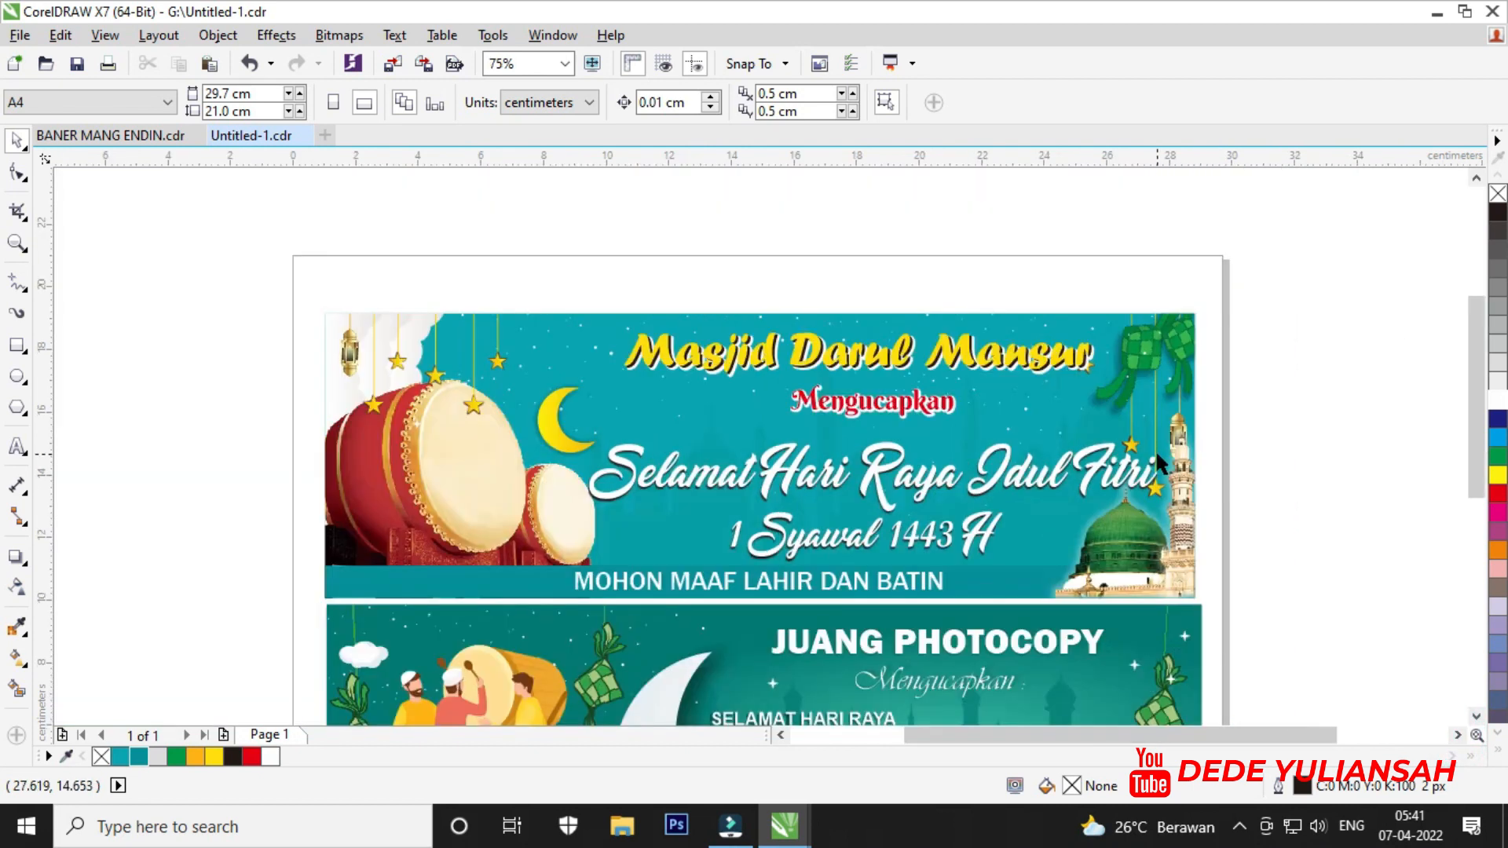
scroll(1057, 600, "up", 1)
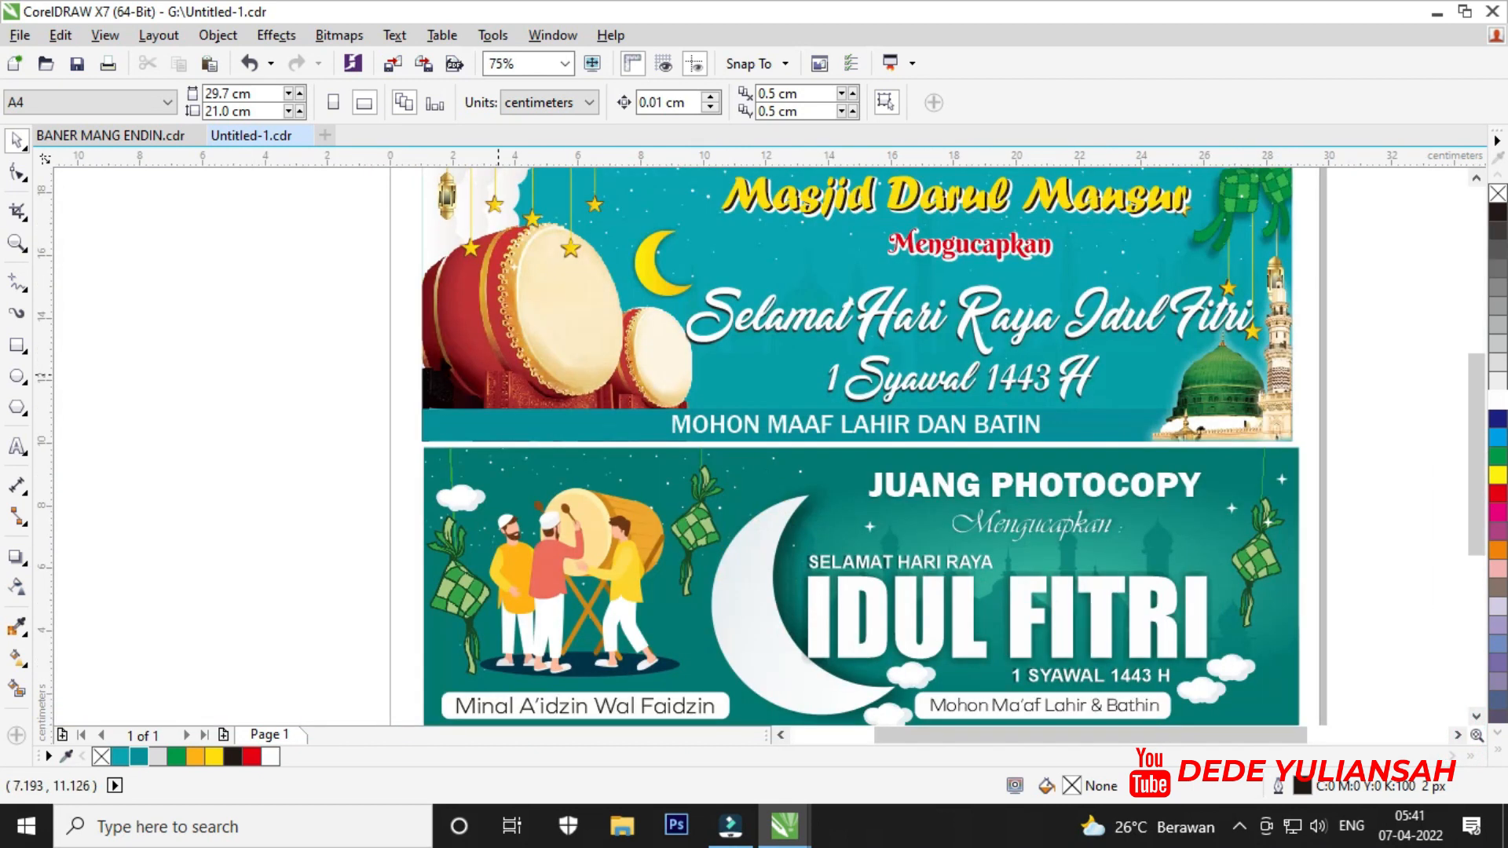
left_click(18, 245)
scroll(471, 359, "down", 1)
left_click_drag(417, 242, 940, 556)
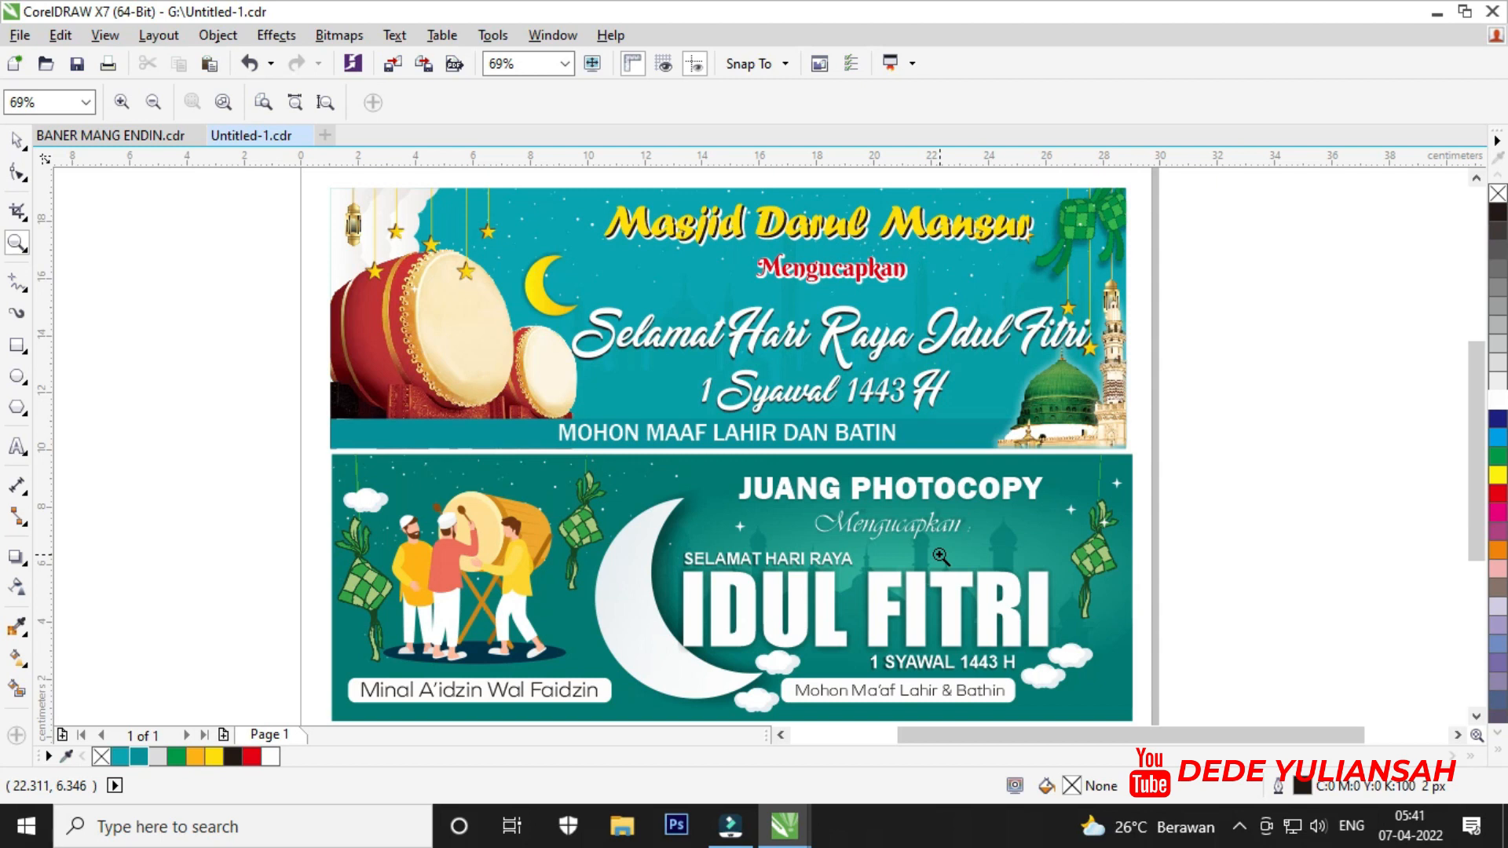